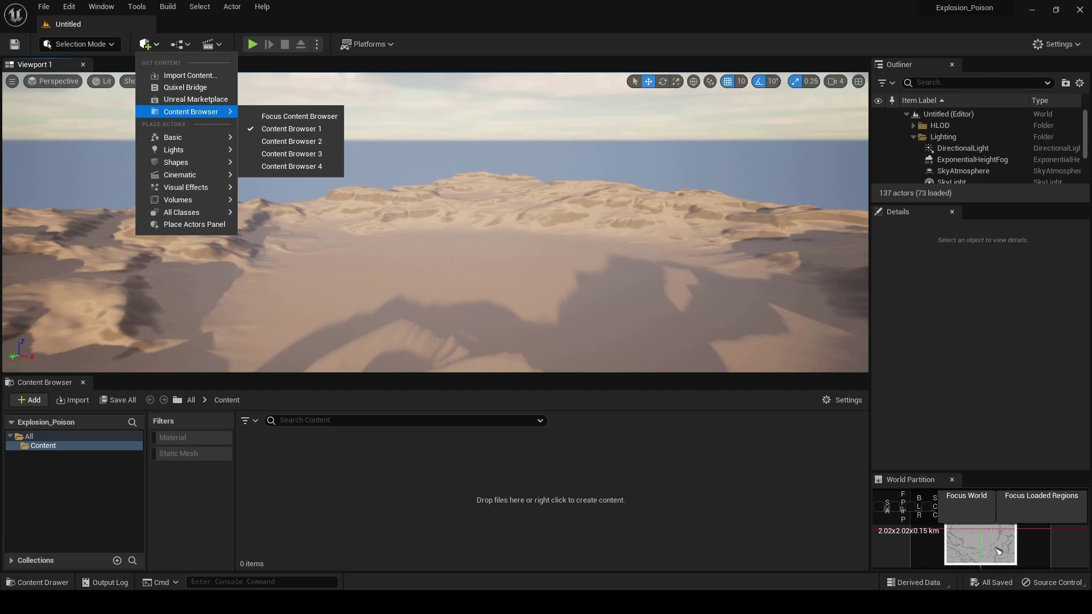
# Switch to the Epic Games Launcher and search the Unreal Engine marketplace for "Realistic Starter VFX".
pyautogui.hotkey('alt', 'Tab')
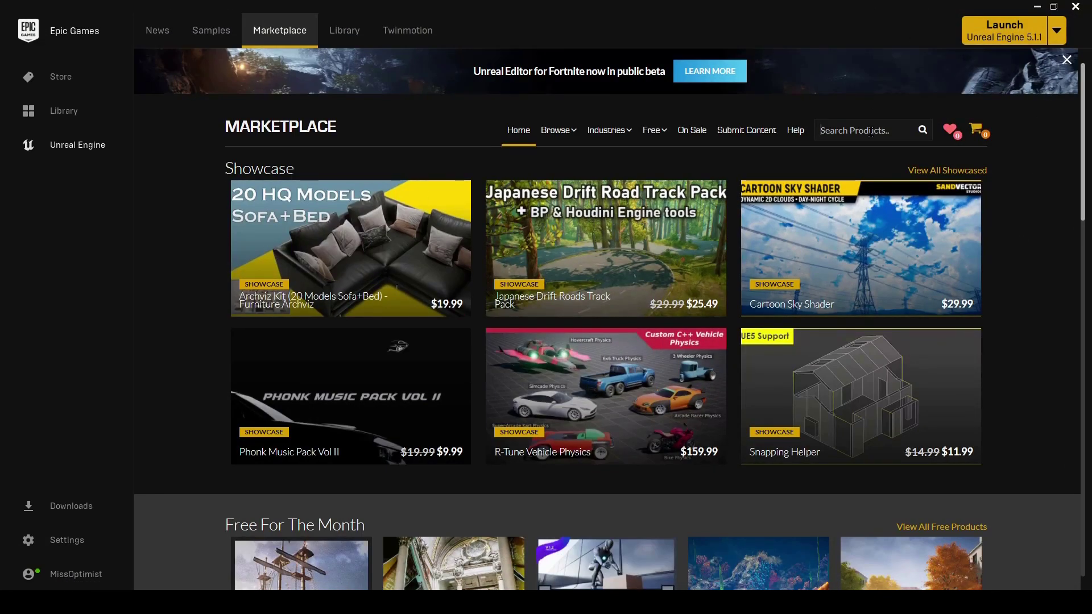
pyautogui.click(871, 132)
pyautogui.write('Realistic Starter')
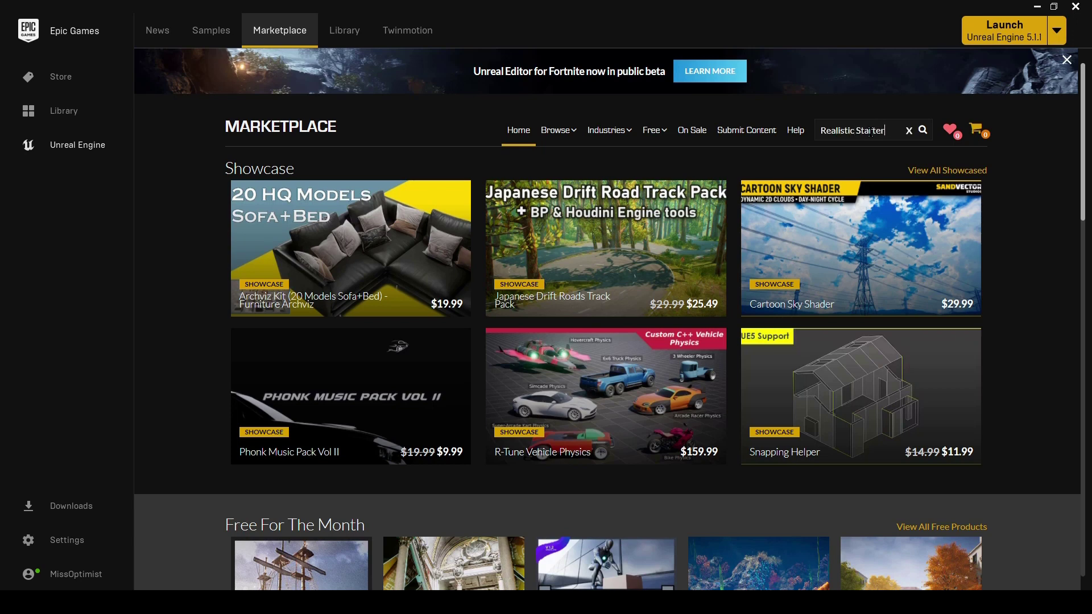
pyautogui.write(' VFX')
pyautogui.press('Return')
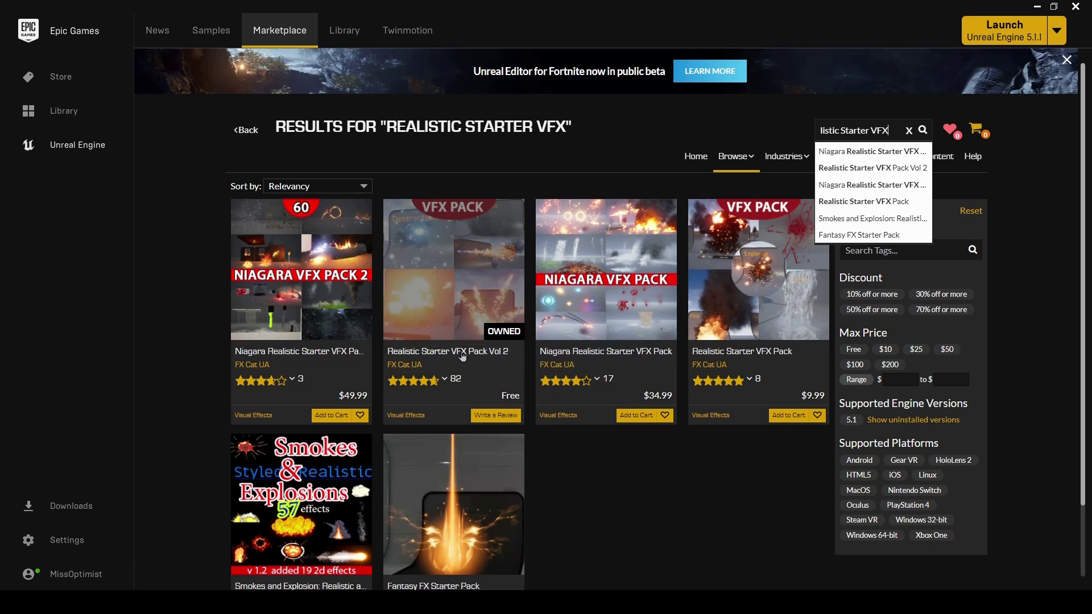
# Add the Realistic Starter VFX Pack Vol 2 to the Explosion_Poison project.
pyautogui.click(482, 305)
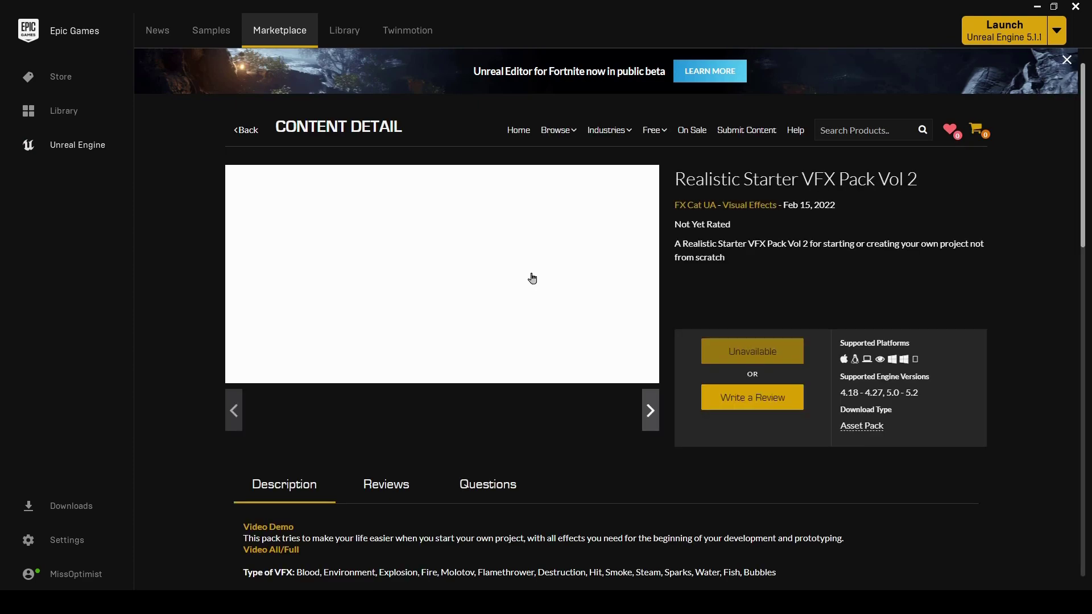
pyautogui.click(738, 360)
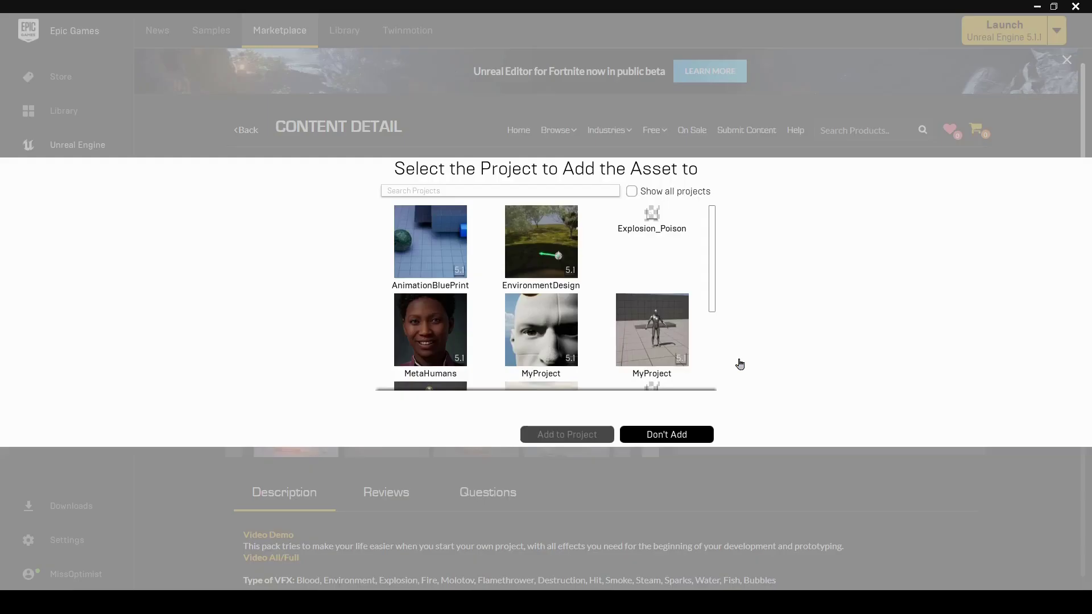
pyautogui.click(669, 241)
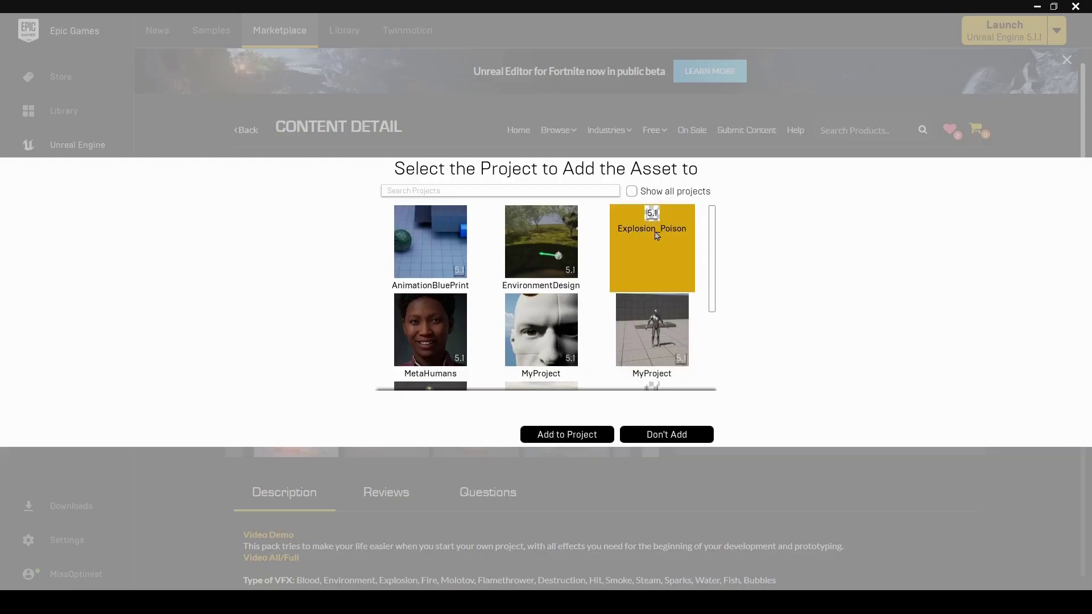
pyautogui.click(552, 436)
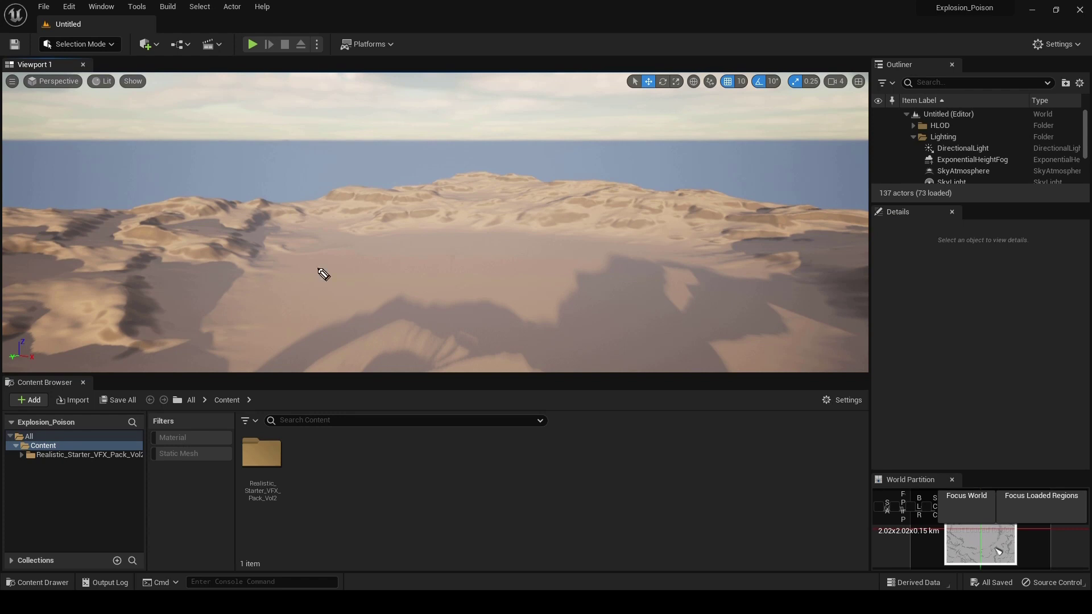
pyautogui.moveTo(33, 478)
pyautogui.mouseDown()
pyautogui.moveTo(6, 469)
pyautogui.moveTo(16, 453)
pyautogui.moveTo(148, 458)
pyautogui.moveTo(57, 489)
pyautogui.moveTo(40, 473)
pyautogui.moveTo(133, 465)
pyautogui.mouseUp()
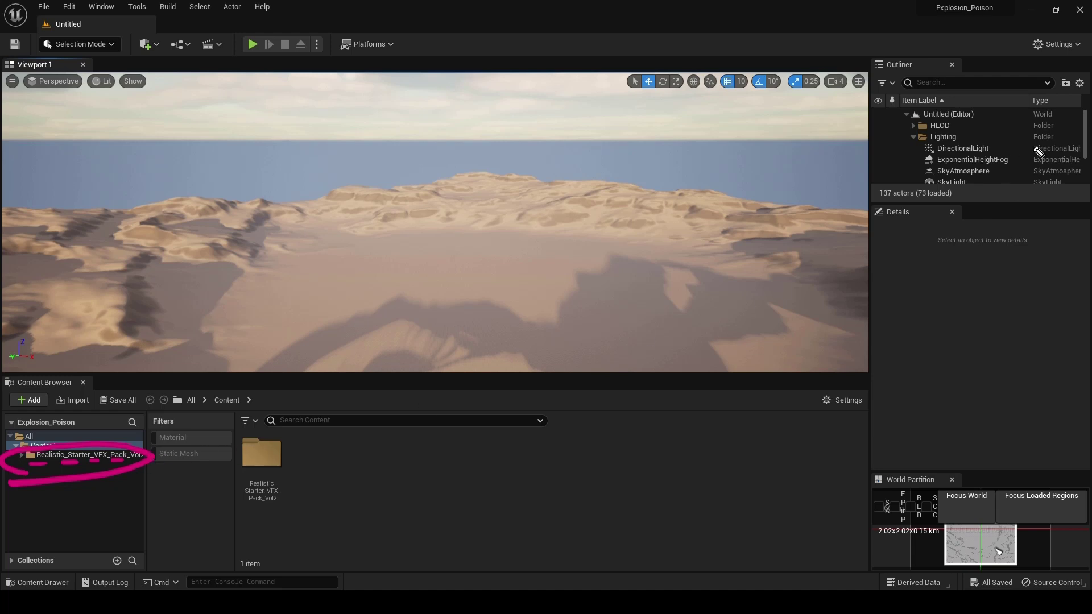
pyautogui.press('Escape')
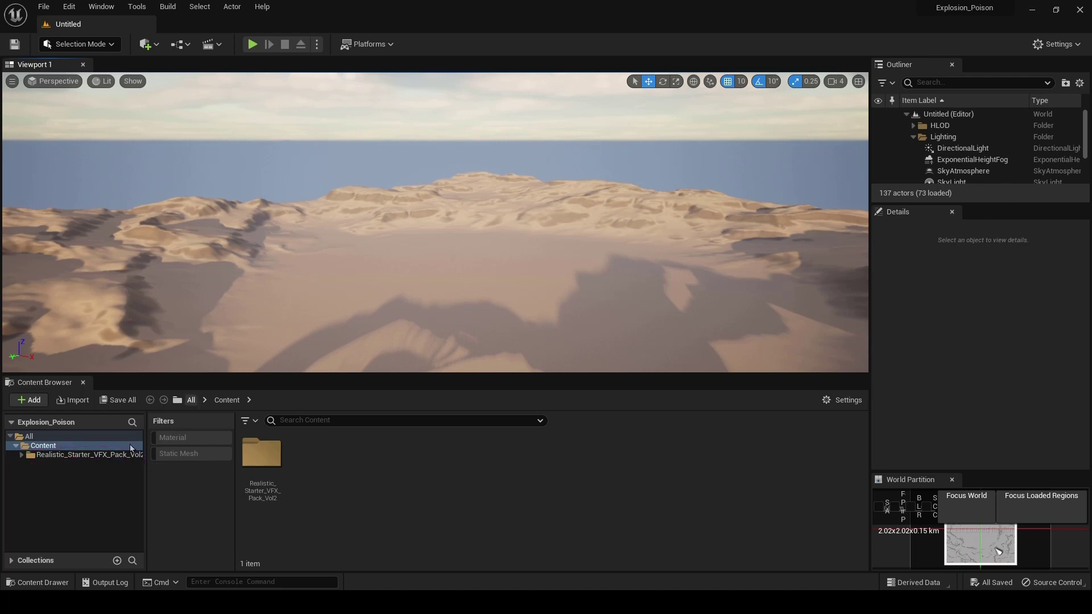
pyautogui.click(69, 455)
pyautogui.click(49, 446)
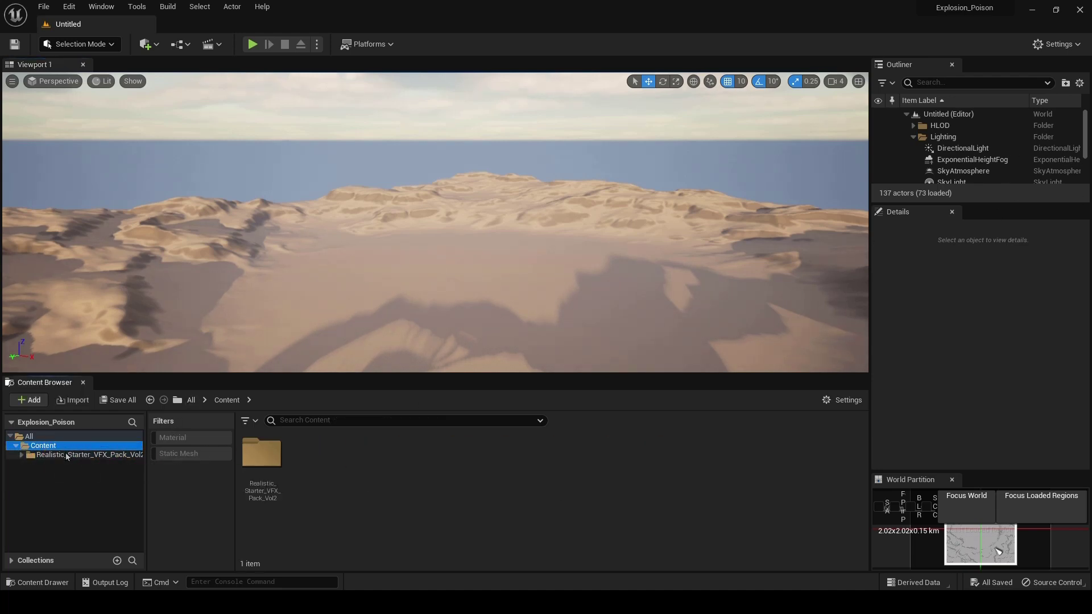
pyautogui.click(67, 455)
# Create a folder named Materials inside the project's Content folder.
pyautogui.click(44, 447)
pyautogui.rightClick(323, 458)
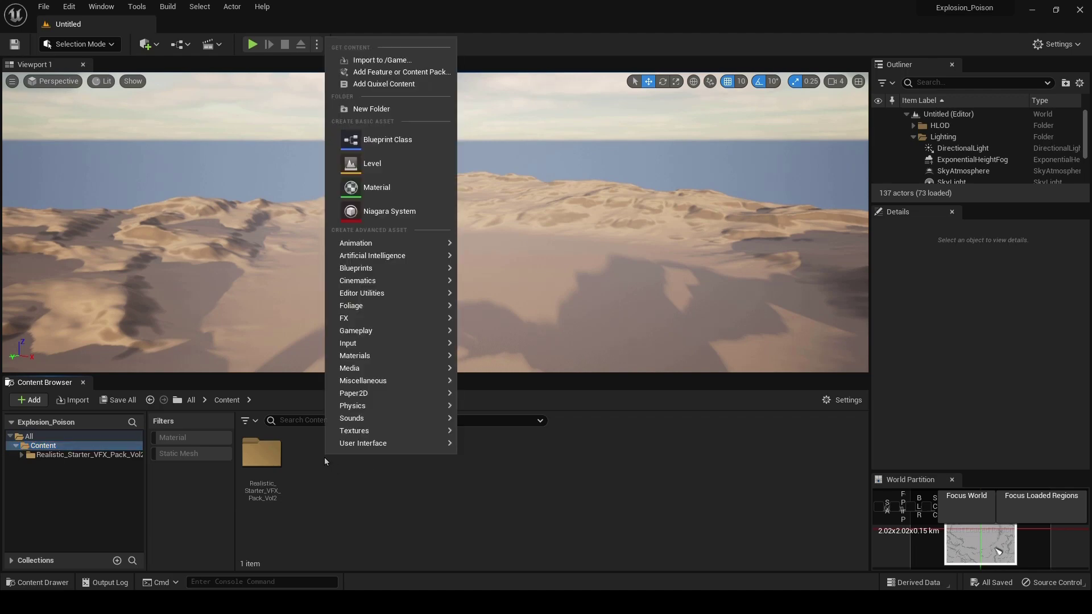
pyautogui.click(409, 110)
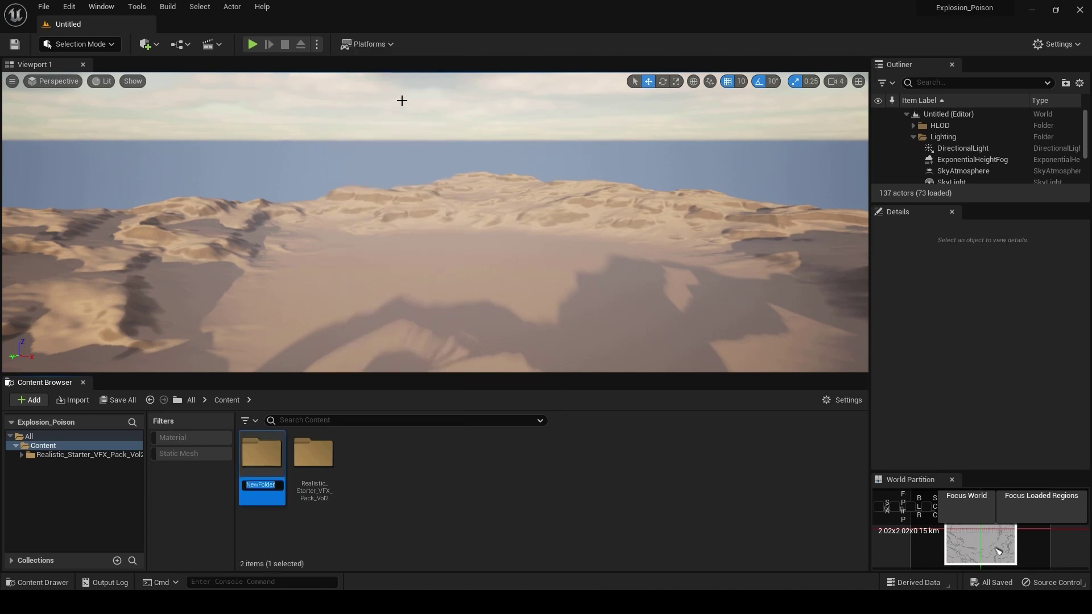
pyautogui.write('Materials')
pyautogui.press('Return')
pyautogui.click(365, 456)
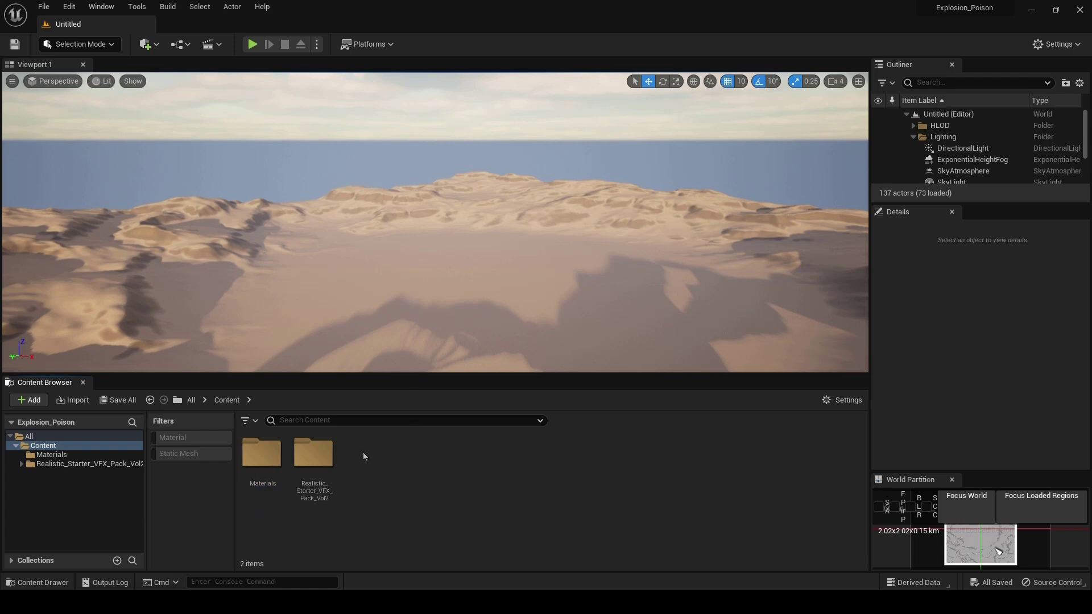
# Add another folder named Niagara to the Content folder.
pyautogui.rightClick(397, 469)
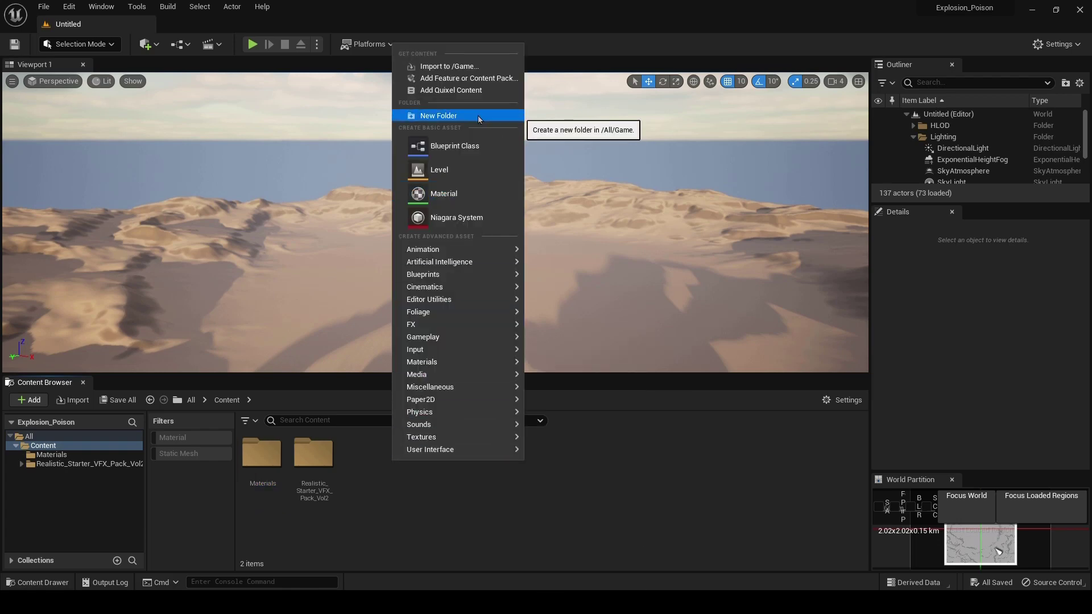
pyautogui.click(463, 115)
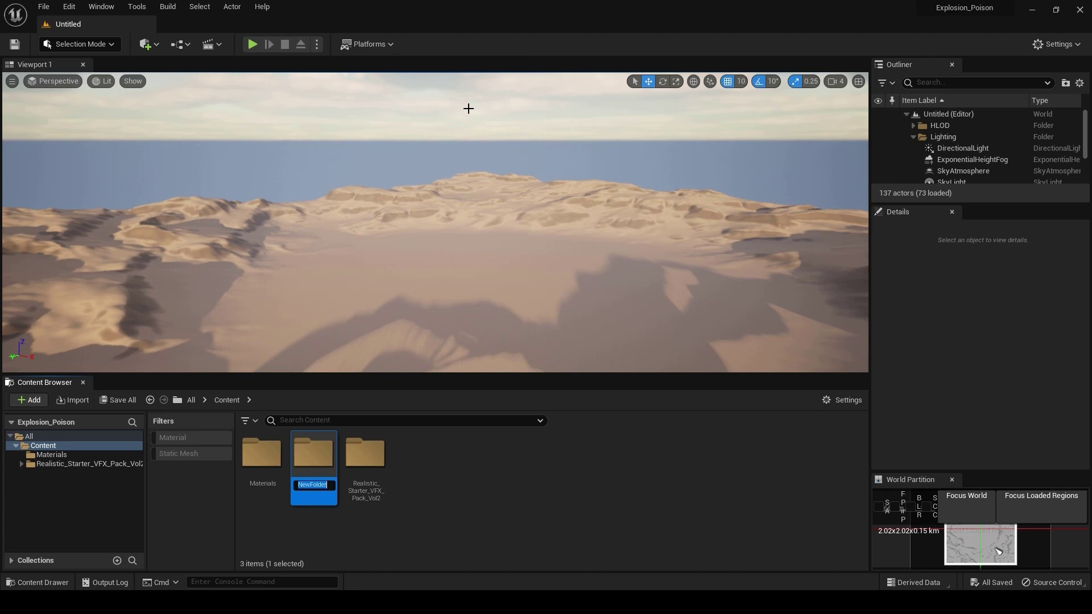
pyautogui.write('Niagara')
pyautogui.press('Return')
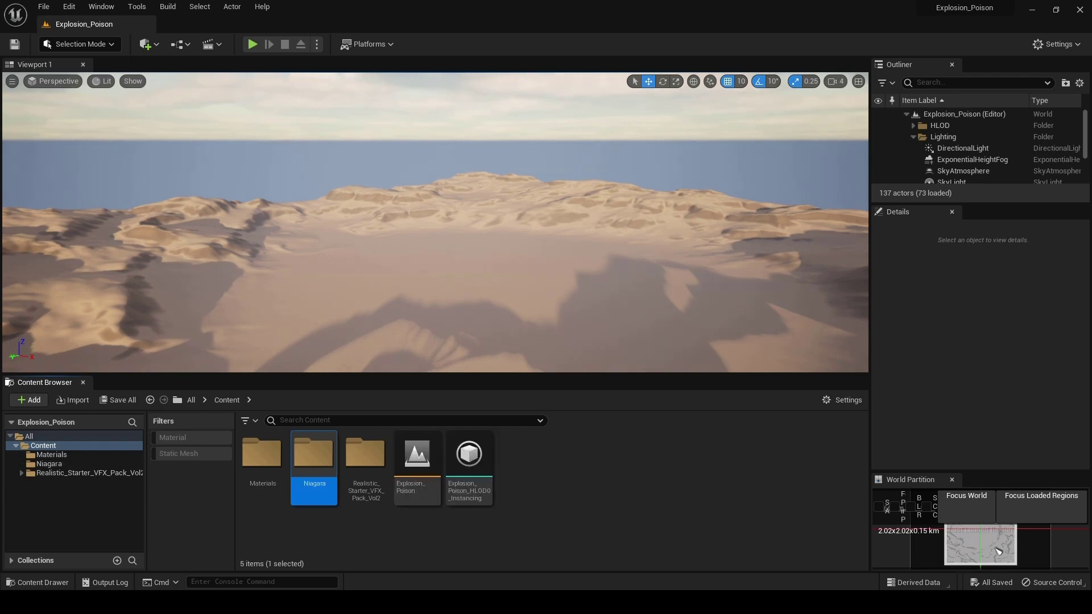
pyautogui.click(43, 6)
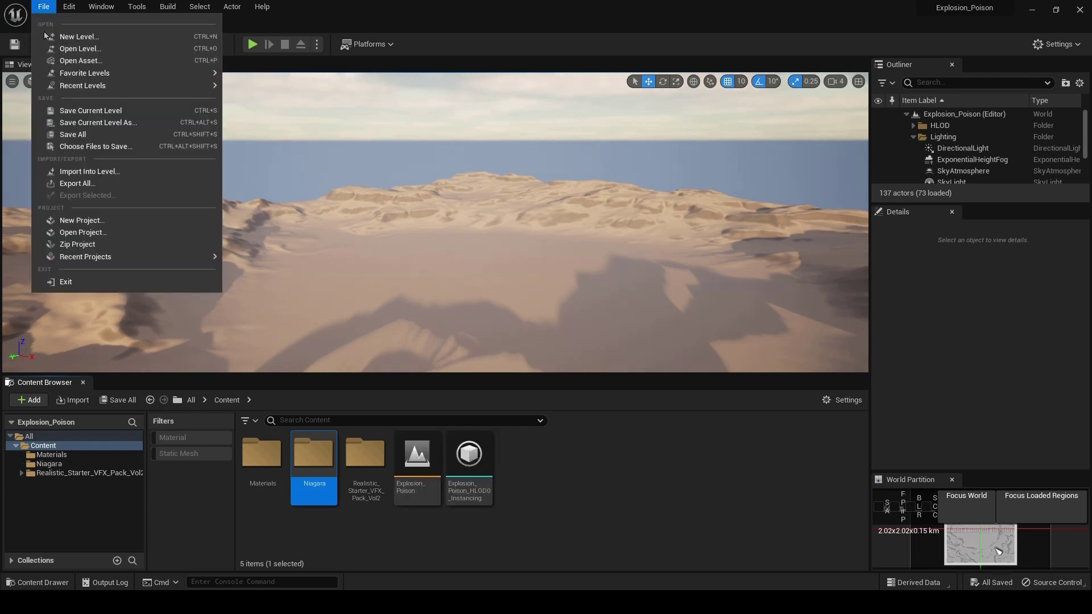
pyautogui.click(107, 123)
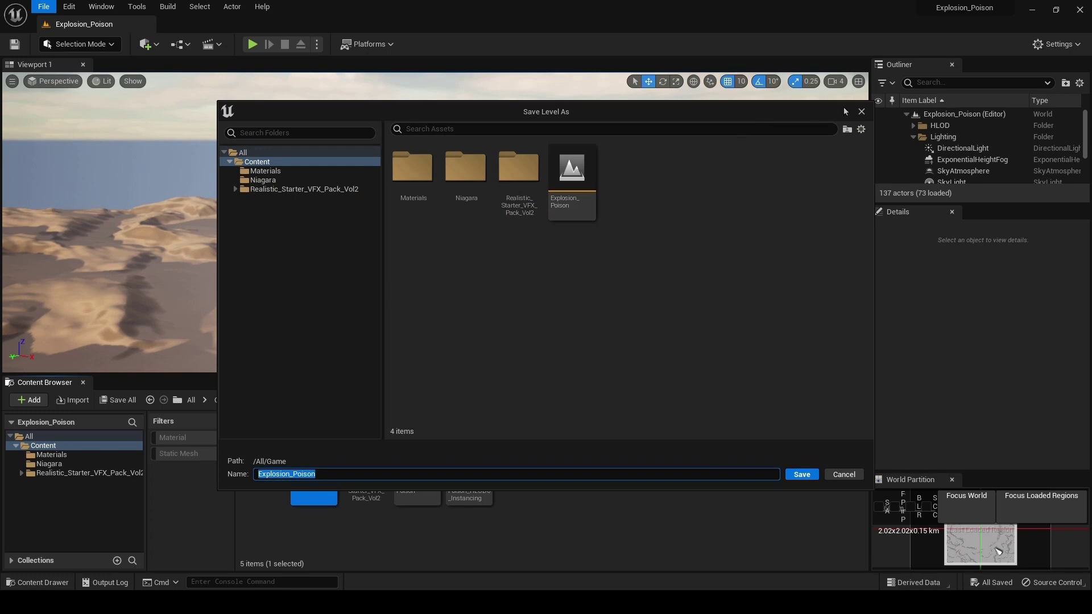
pyautogui.click(862, 112)
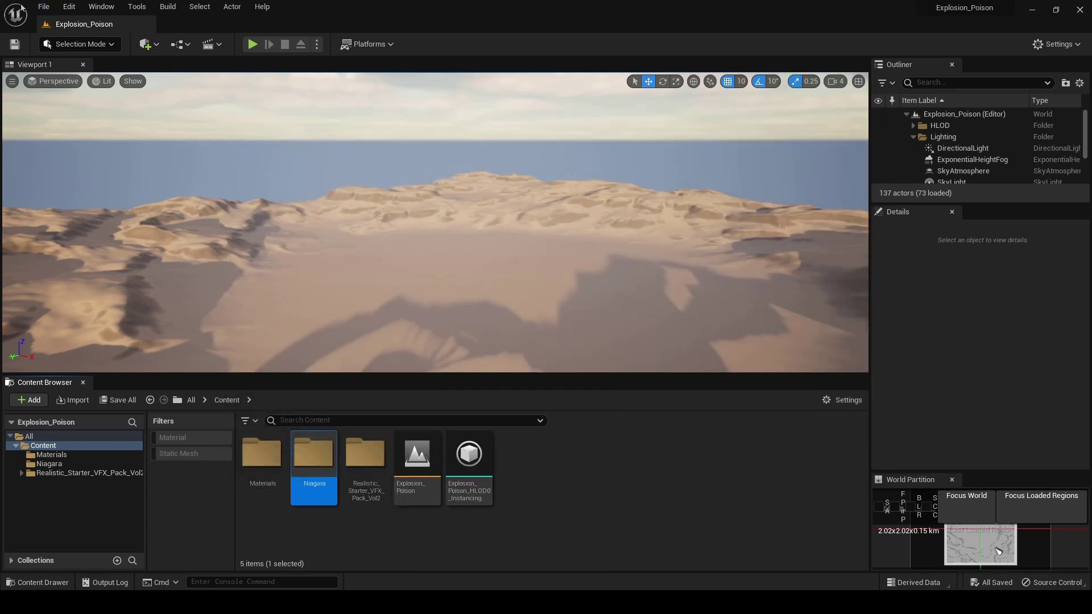
# Set the Editor Startup Map to Explosion_Poison in the project's Maps & Modes settings and save everything.
pyautogui.click(40, 7)
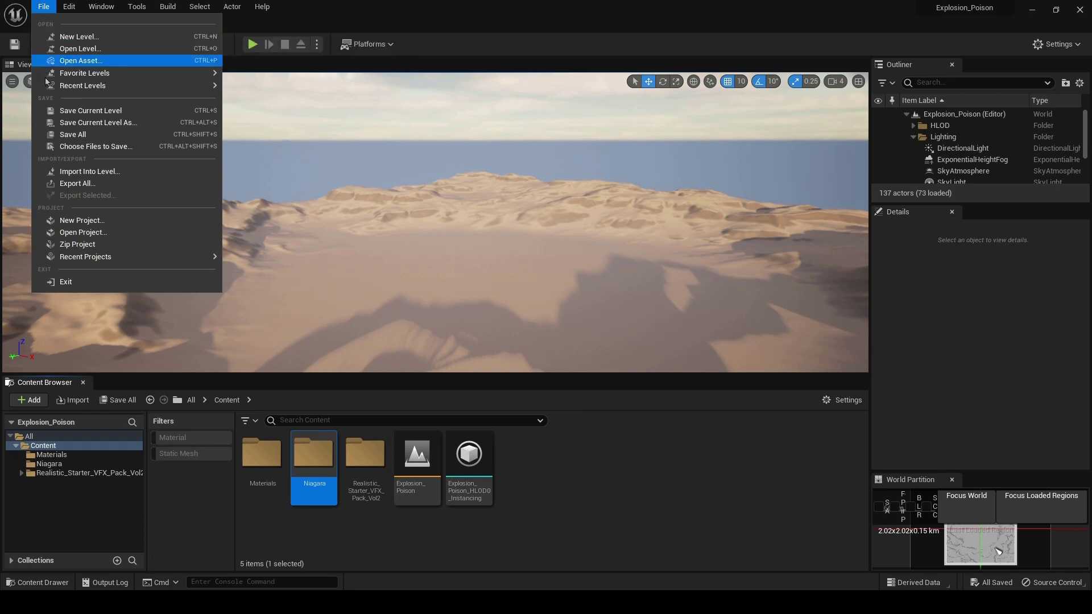
pyautogui.moveTo(74, 11)
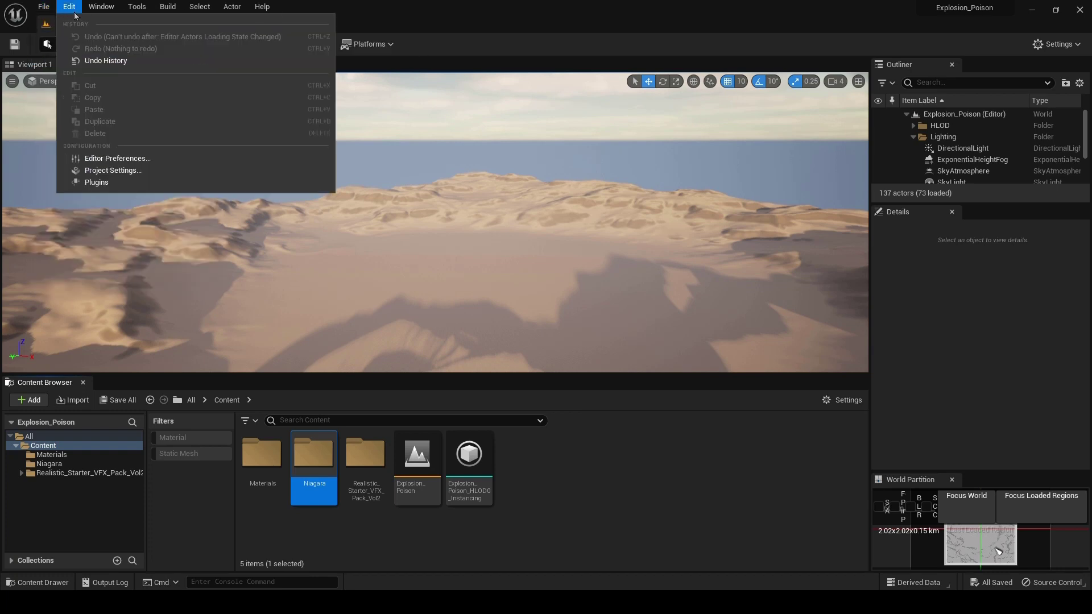
pyautogui.click(117, 172)
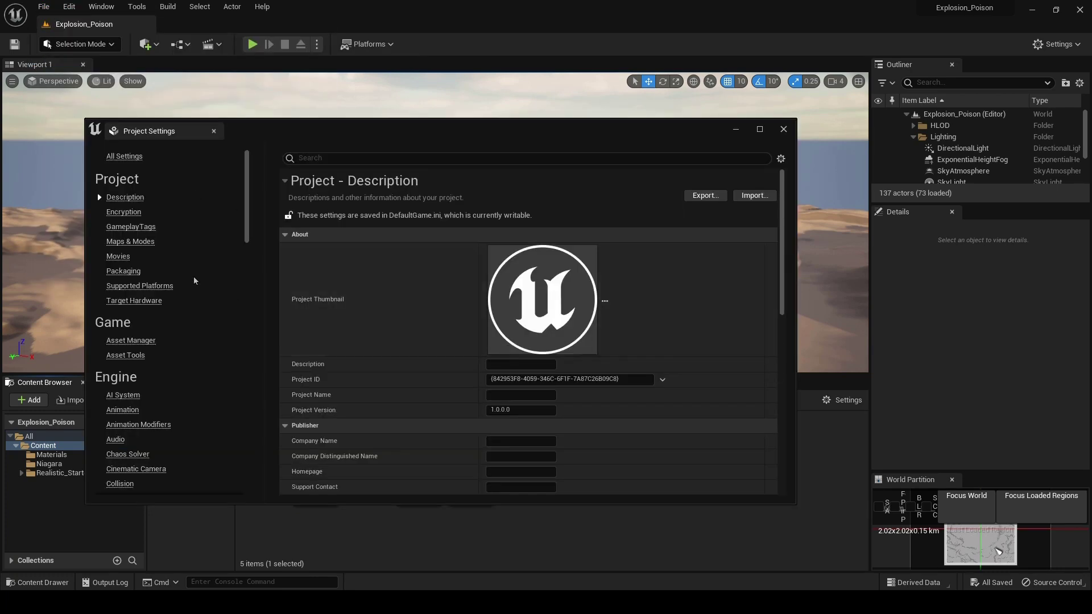
pyautogui.click(138, 244)
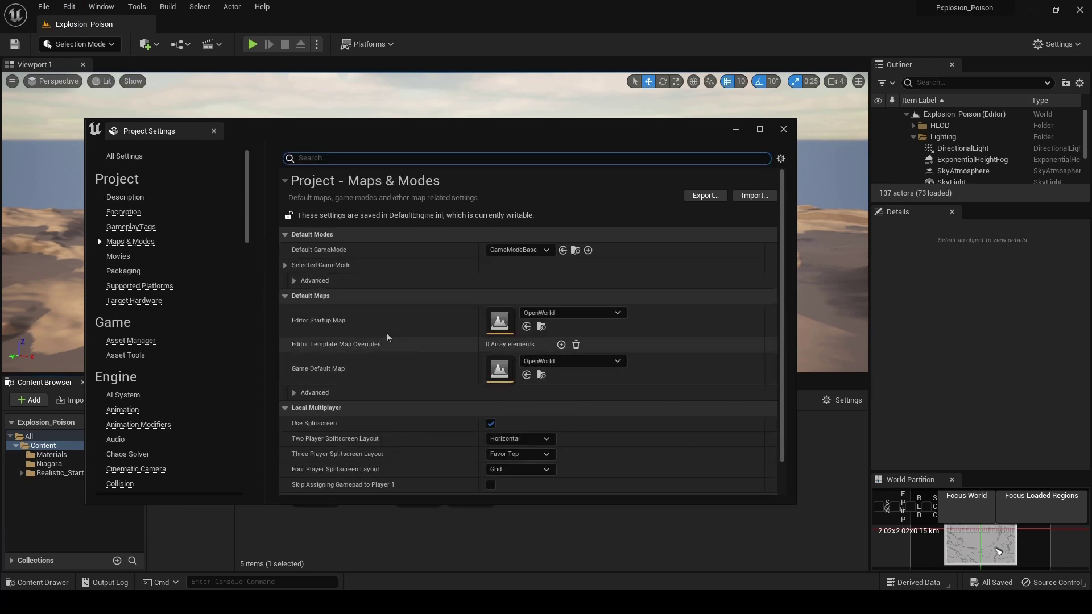
pyautogui.click(604, 314)
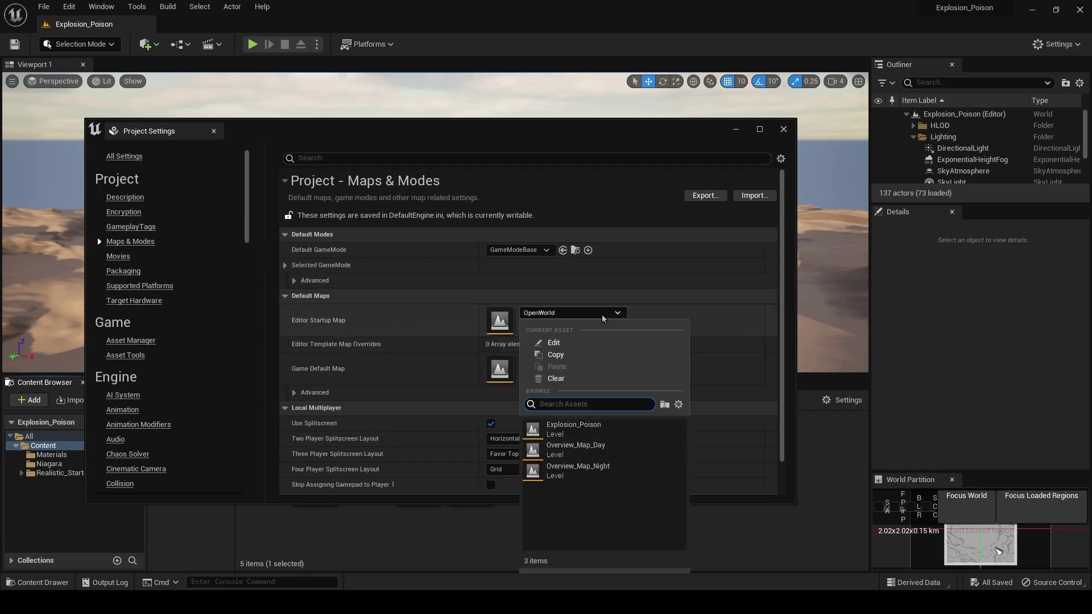
pyautogui.click(559, 434)
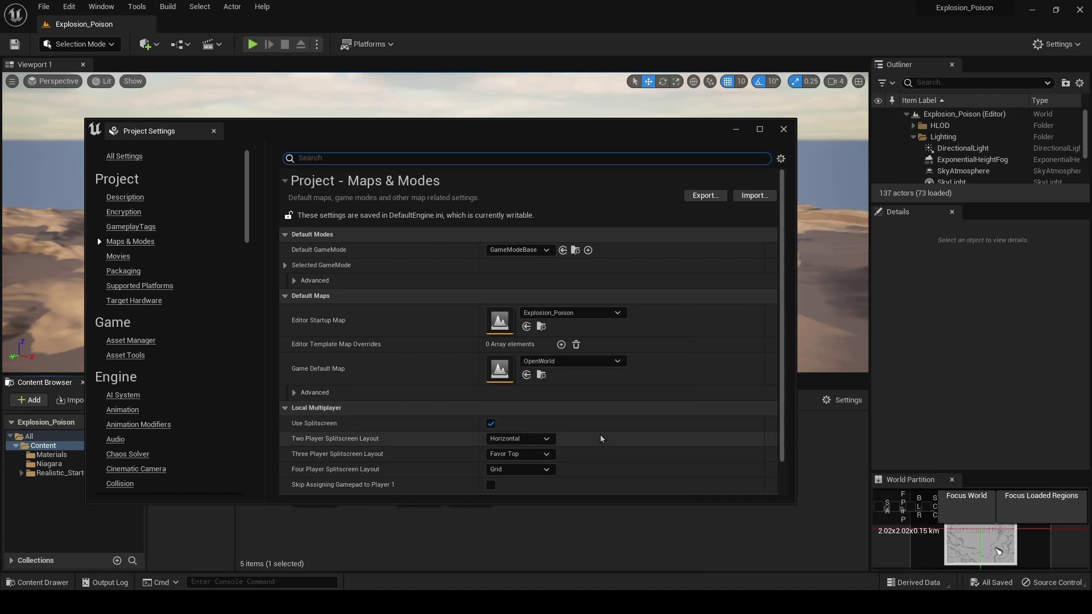
pyautogui.click(784, 130)
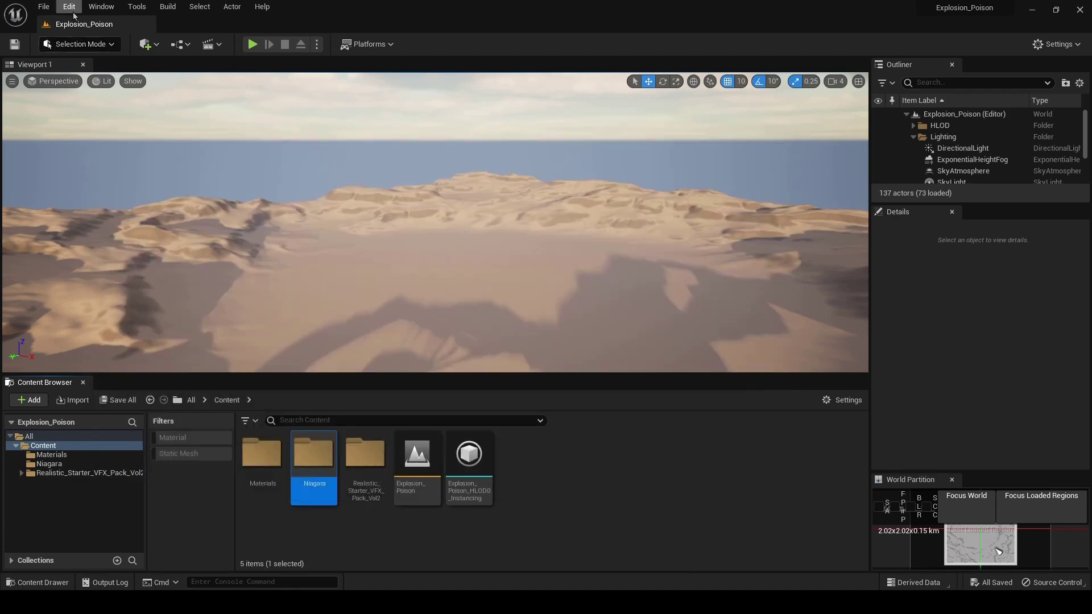
pyautogui.click(46, 8)
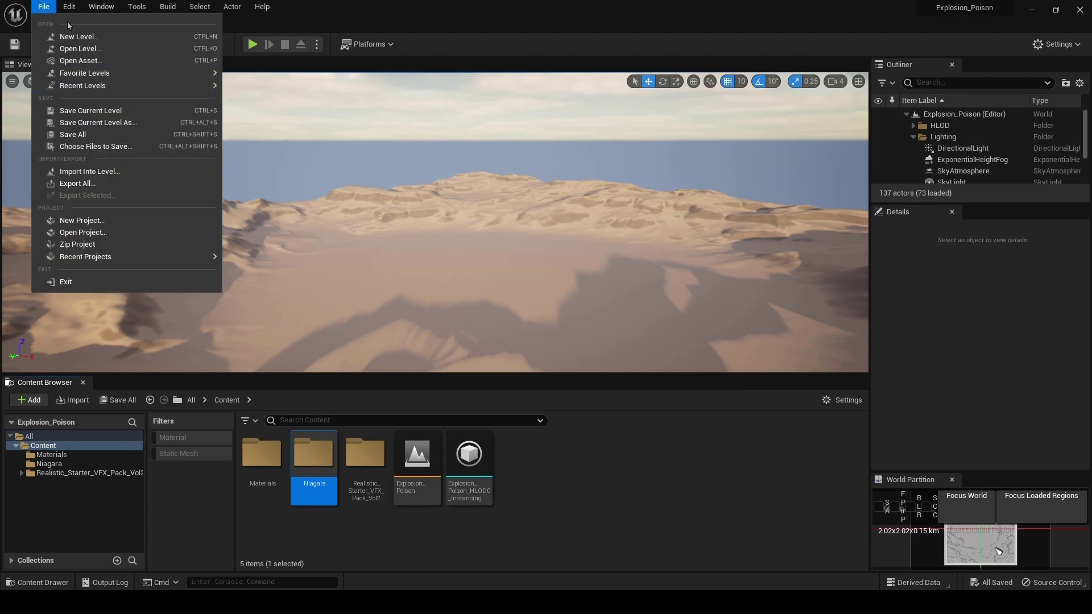
pyautogui.click(75, 134)
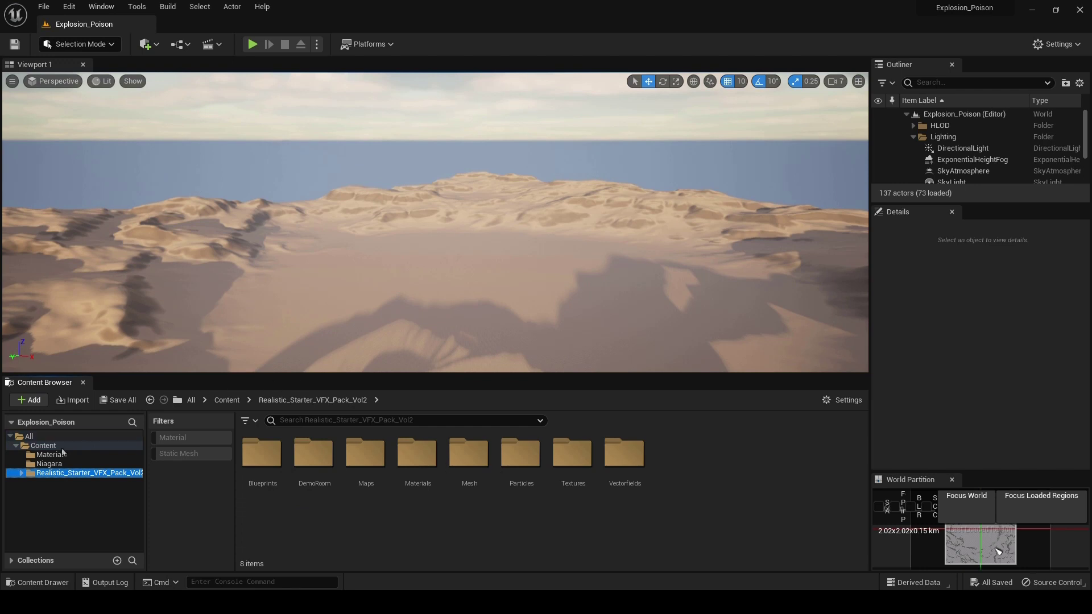
# Examine the textures supplied in the Textures folder of Realistic_Starter_VFX_Pack_Vol2.
pyautogui.click(22, 475)
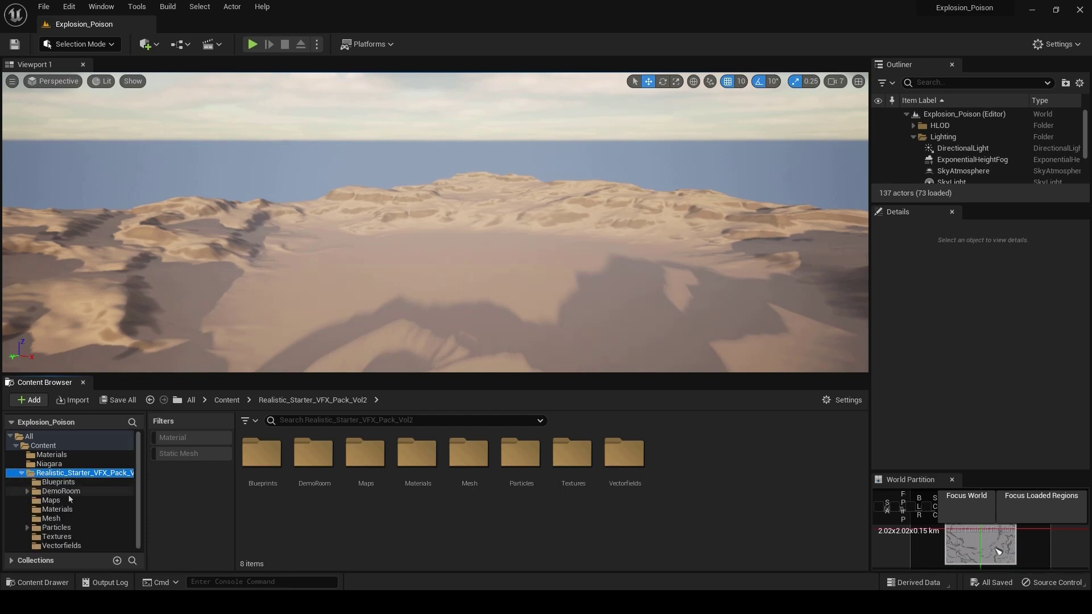
pyautogui.click(63, 538)
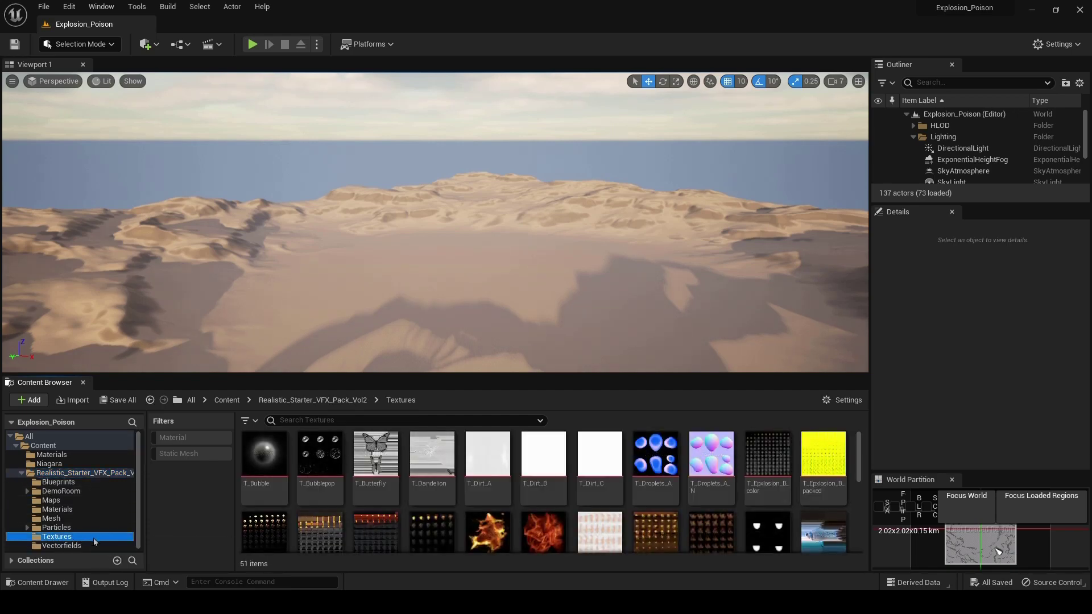
pyautogui.scroll(-5, 549, 498)
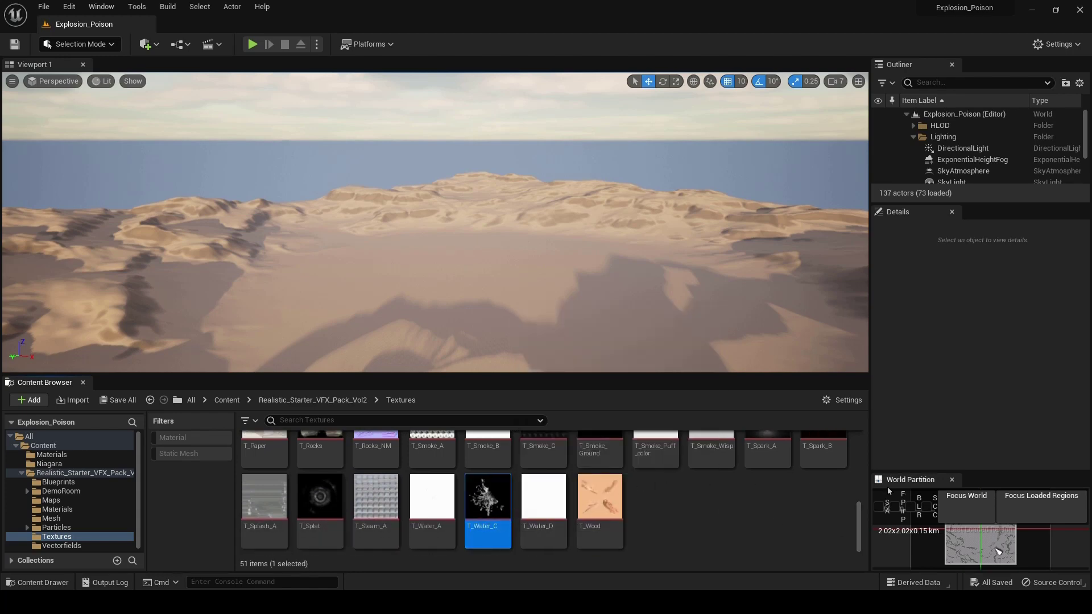
pyautogui.click(784, 455)
pyautogui.scroll(5, 457, 466)
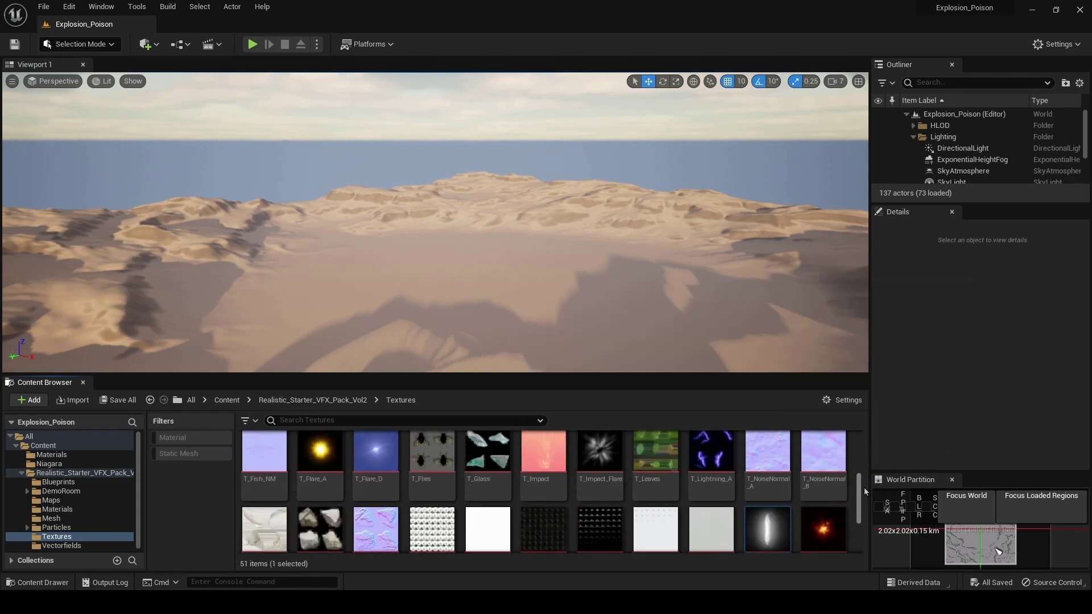
pyautogui.click(320, 455)
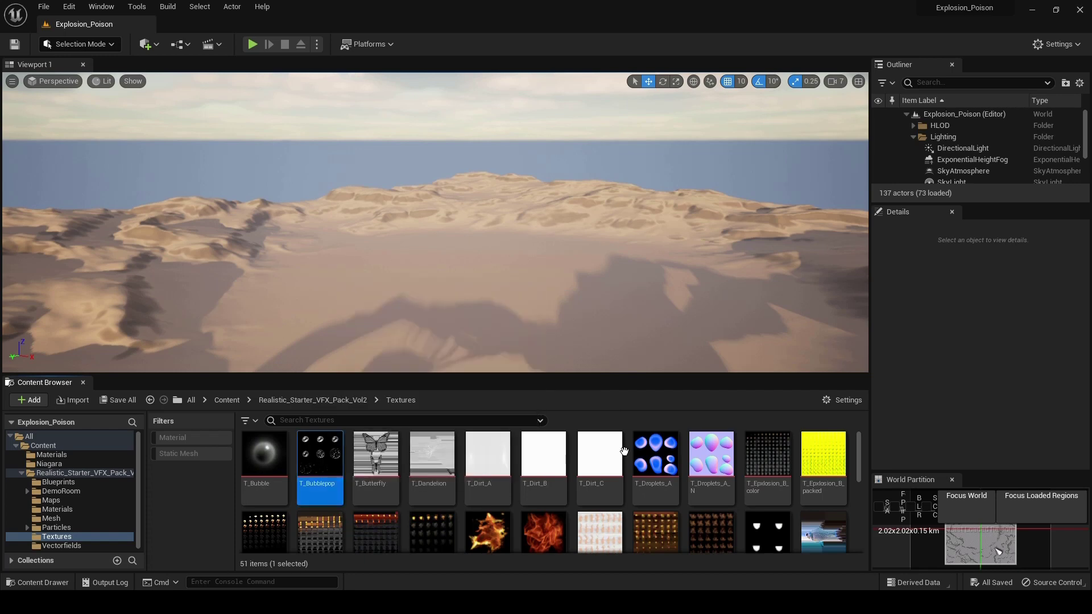
pyautogui.scroll(-5, 853, 466)
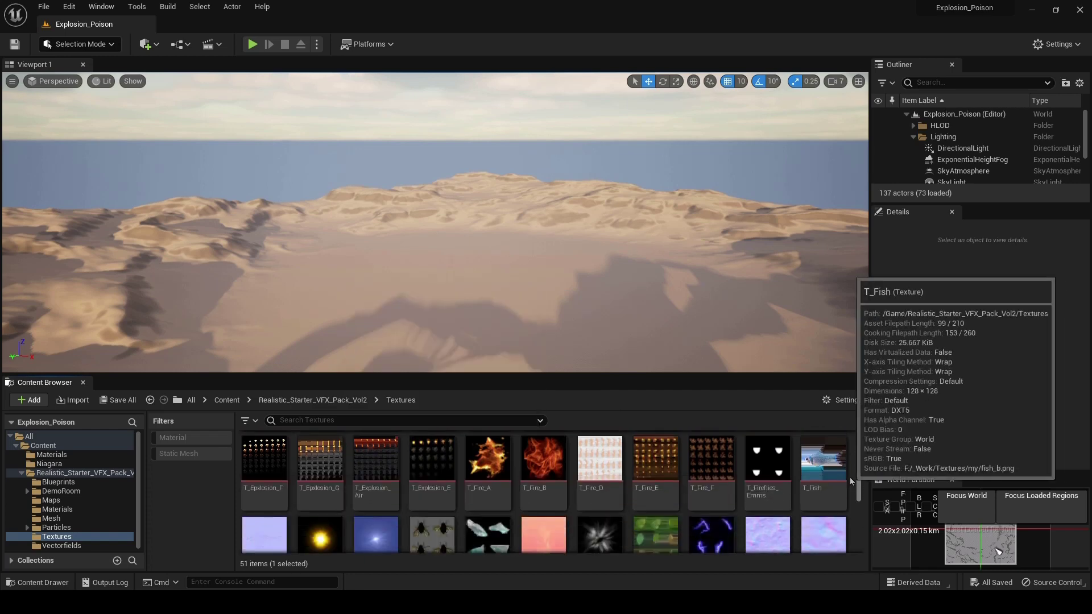
pyautogui.scroll(3, 848, 479)
pyautogui.scroll(-1, 850, 470)
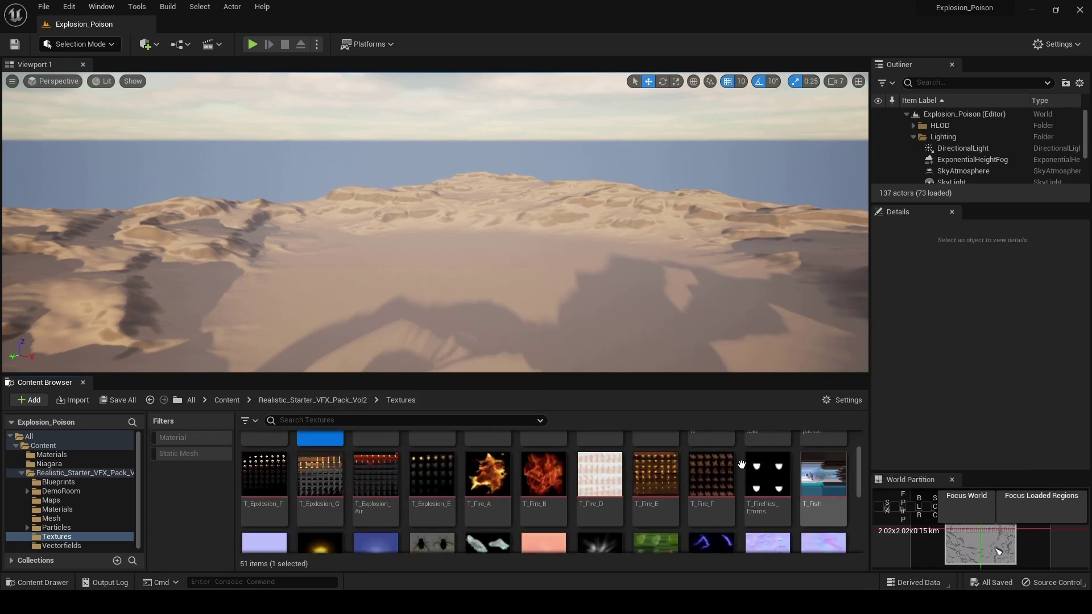
# Open the T_Epxlosion_F texture and compare its appearance with the alpha channel hidden and shown.
pyautogui.moveTo(270, 484)
pyautogui.click(266, 503)
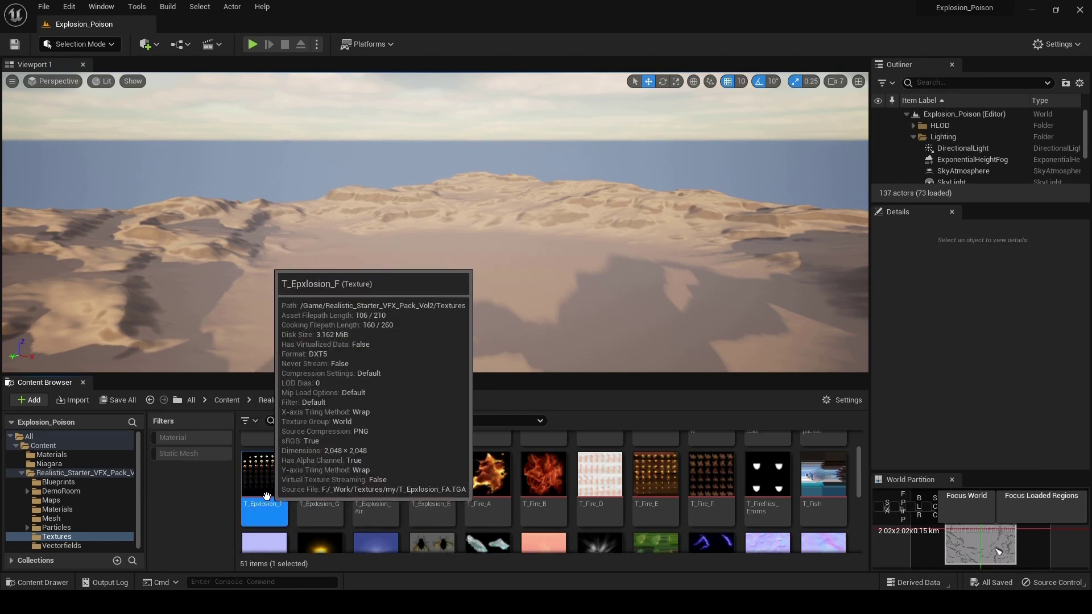
pyautogui.doubleClick(263, 512)
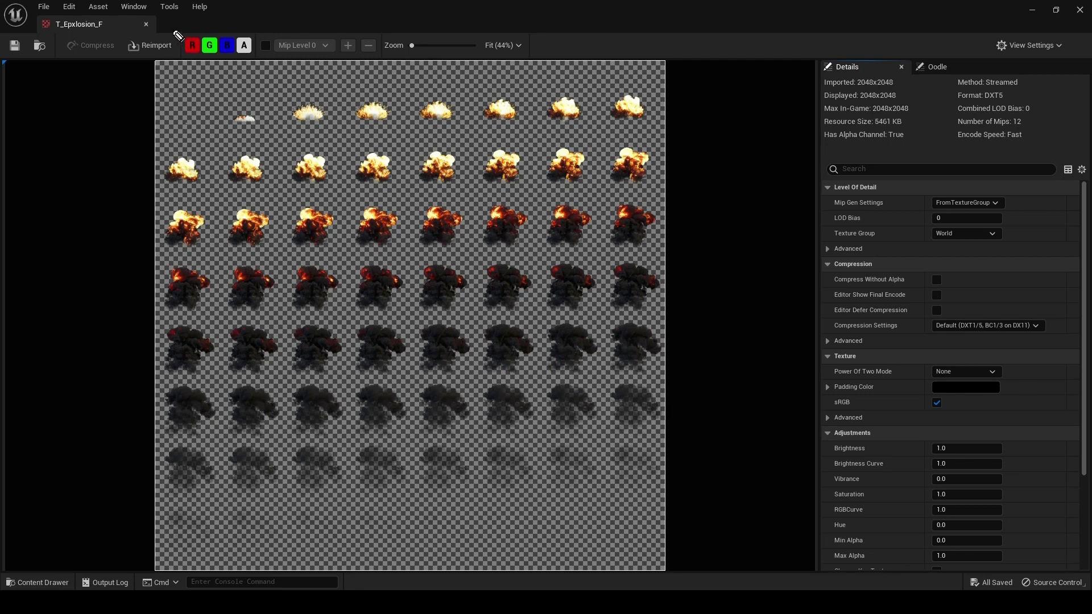
pyautogui.moveTo(178, 36)
pyautogui.mouseDown()
pyautogui.moveTo(171, 57)
pyautogui.moveTo(227, 40)
pyautogui.moveTo(244, 63)
pyautogui.moveTo(229, 58)
pyautogui.mouseUp()
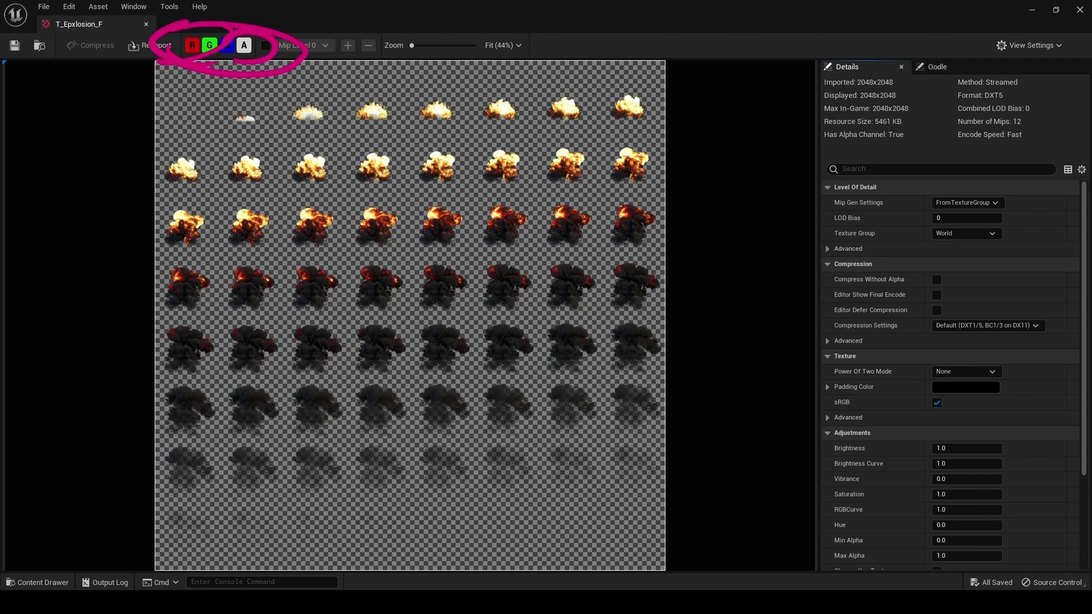
pyautogui.press('Escape')
pyautogui.moveTo(225, 35)
pyautogui.mouseDown()
pyautogui.moveTo(210, 32)
pyautogui.moveTo(233, 56)
pyautogui.moveTo(241, 26)
pyautogui.mouseUp()
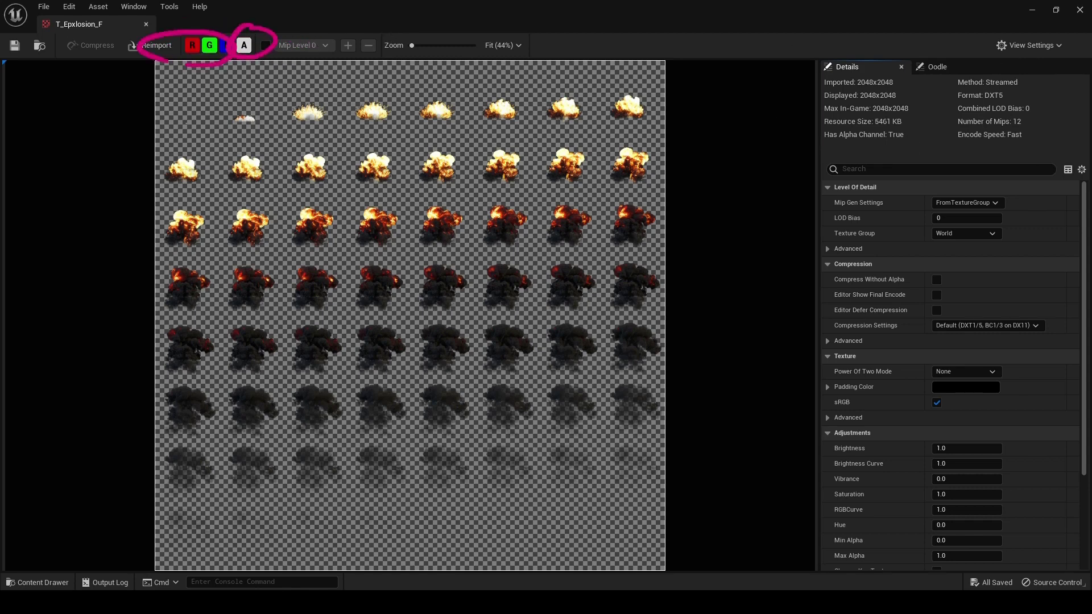
pyautogui.press('Escape')
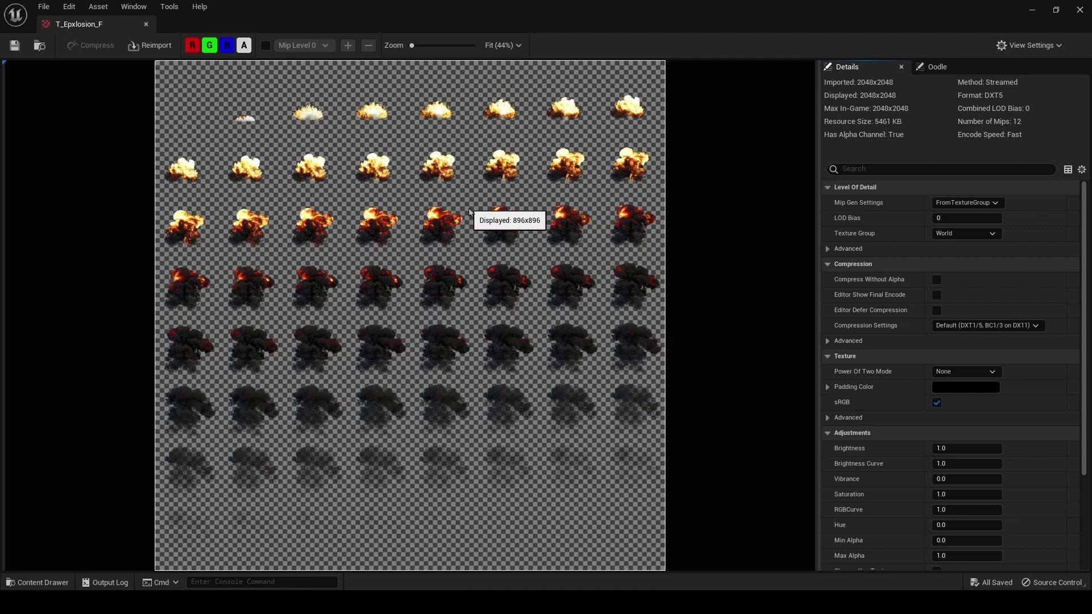
pyautogui.click(238, 46)
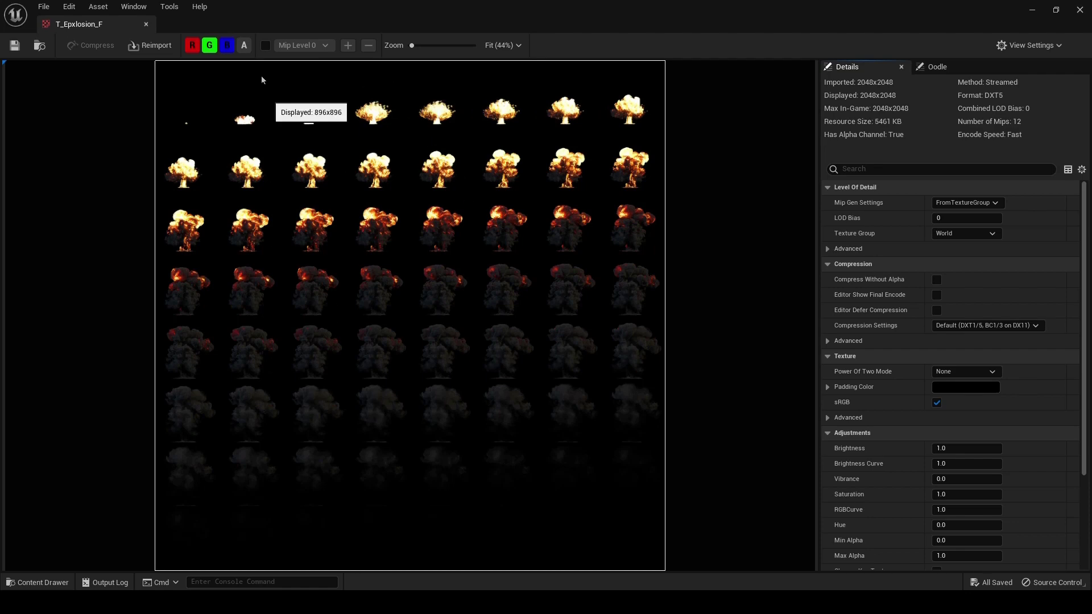
pyautogui.click(245, 45)
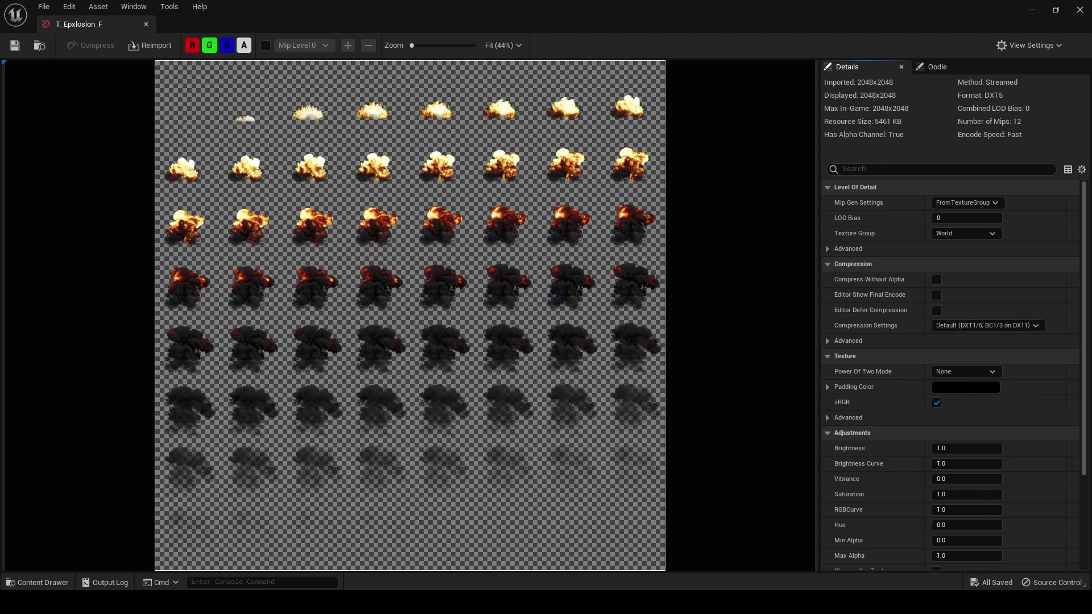
# Examine the frame-by-frame order of the explosion images in the T_Epxlosion_F sheet and close the texture.
pyautogui.moveTo(223, 104); pyautogui.dragTo(253, 114)
pyautogui.moveTo(282, 89); pyautogui.dragTo(325, 98)
pyautogui.moveTo(337, 93); pyautogui.dragTo(450, 105)
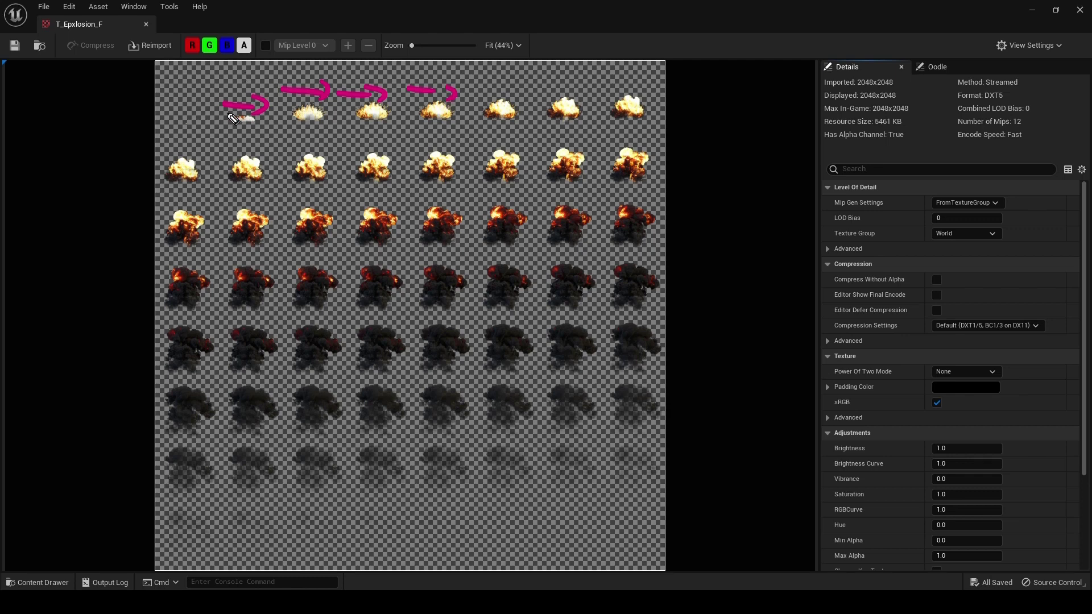
pyautogui.moveTo(223, 126); pyautogui.dragTo(254, 127)
pyautogui.moveTo(207, 91)
pyautogui.mouseDown()
pyautogui.moveTo(155, 96)
pyautogui.moveTo(248, 126)
pyautogui.moveTo(247, 116)
pyautogui.moveTo(449, 135)
pyautogui.mouseUp()
pyautogui.moveTo(483, 127); pyautogui.dragTo(525, 136)
pyautogui.moveTo(632, 124); pyautogui.dragTo(605, 126)
pyautogui.moveTo(170, 192)
pyautogui.mouseDown()
pyautogui.moveTo(276, 195)
pyautogui.moveTo(337, 181)
pyautogui.moveTo(393, 186)
pyautogui.moveTo(393, 199)
pyautogui.mouseUp()
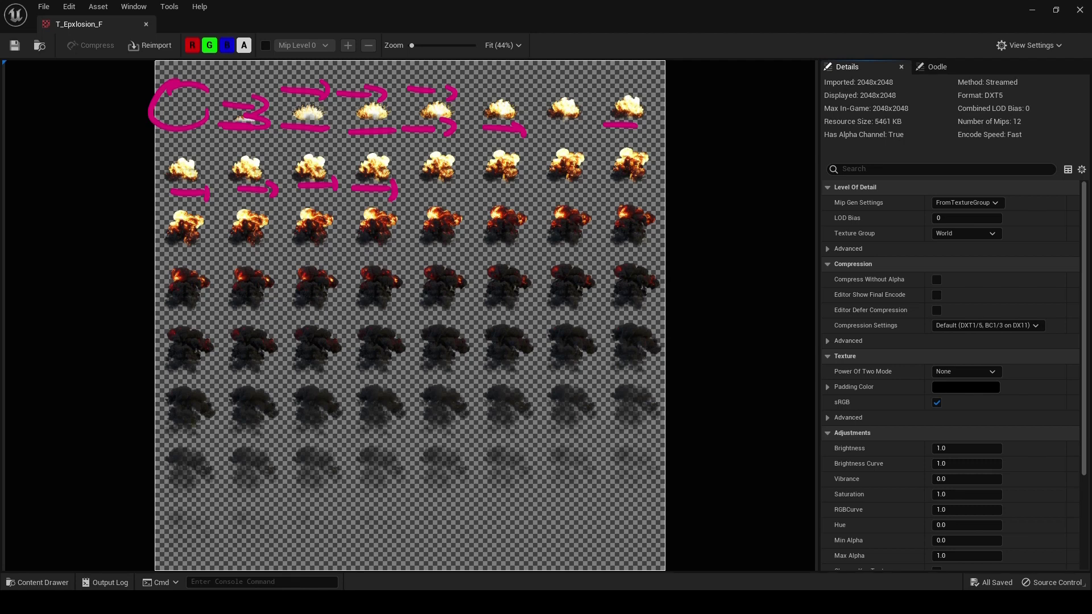
pyautogui.press('Escape')
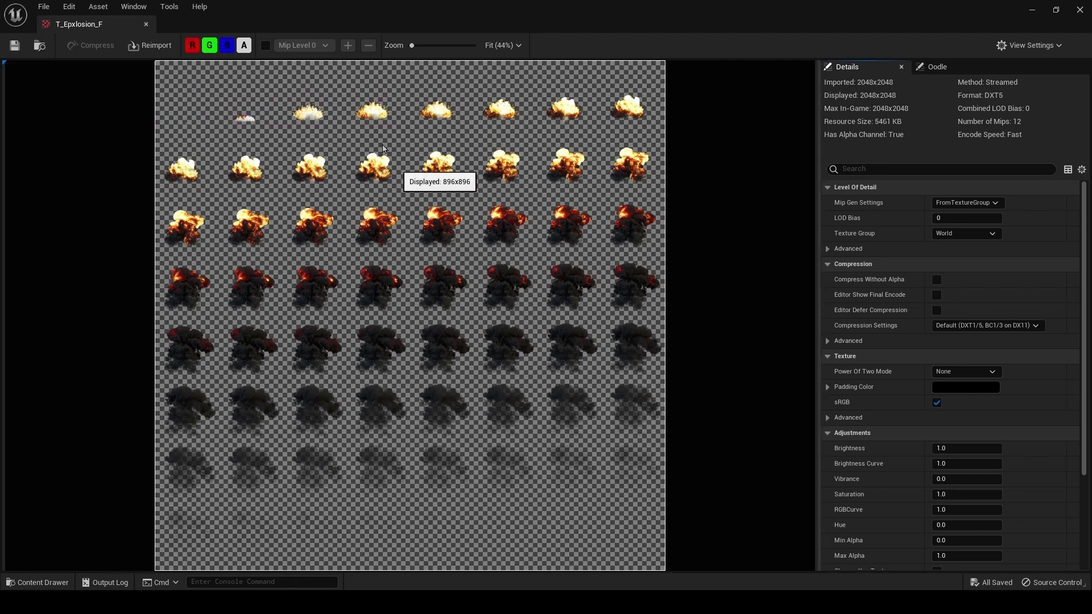
pyautogui.click(146, 24)
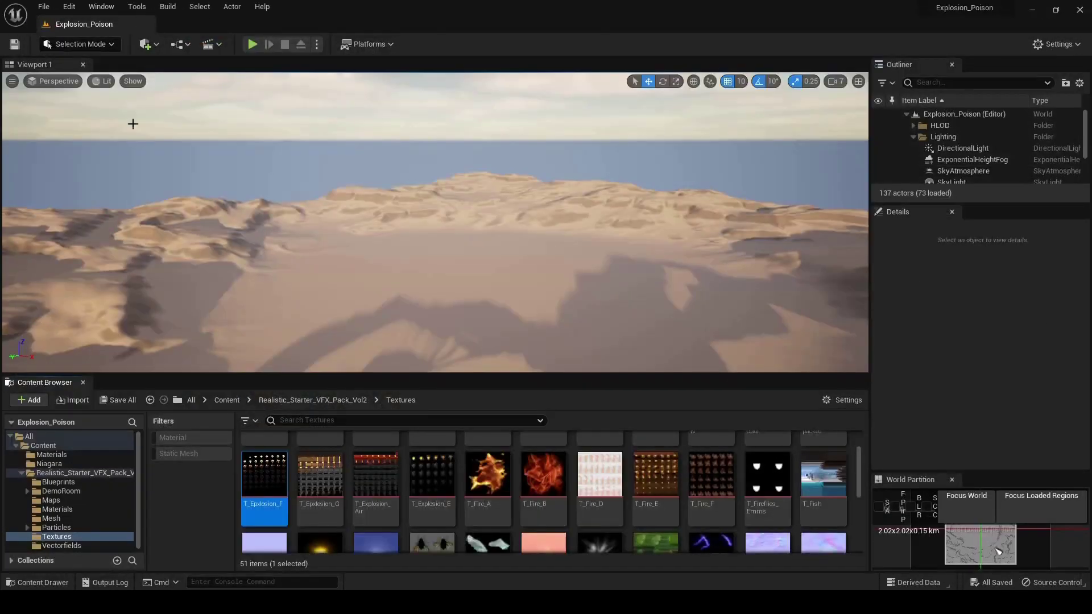
# Create a material named M_Explosion in the Content folder's Materials subfolder.
pyautogui.click(21, 474)
pyautogui.click(51, 457)
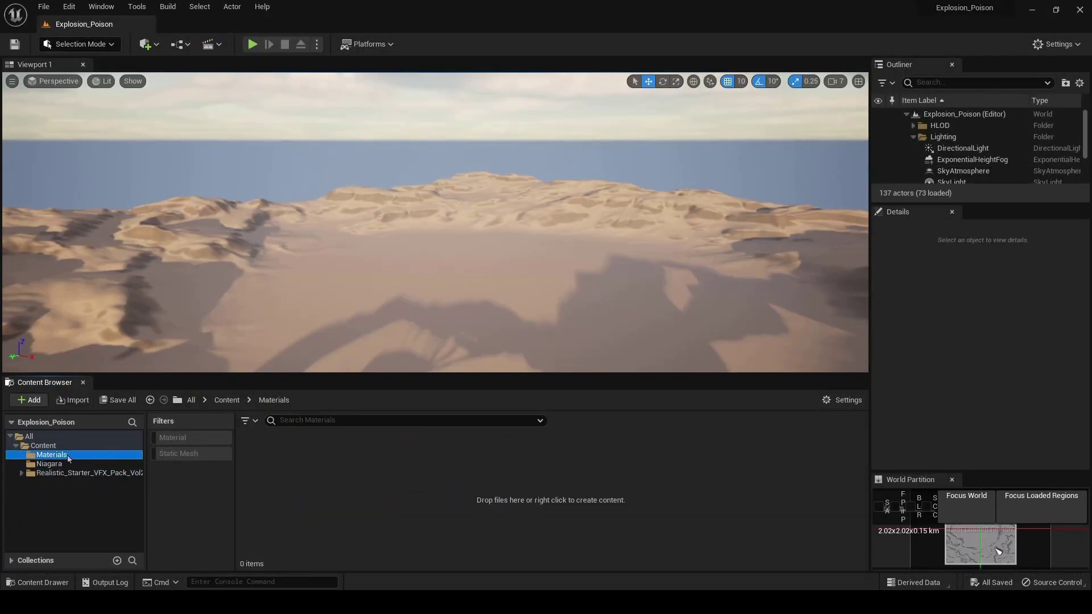
pyautogui.rightClick(326, 458)
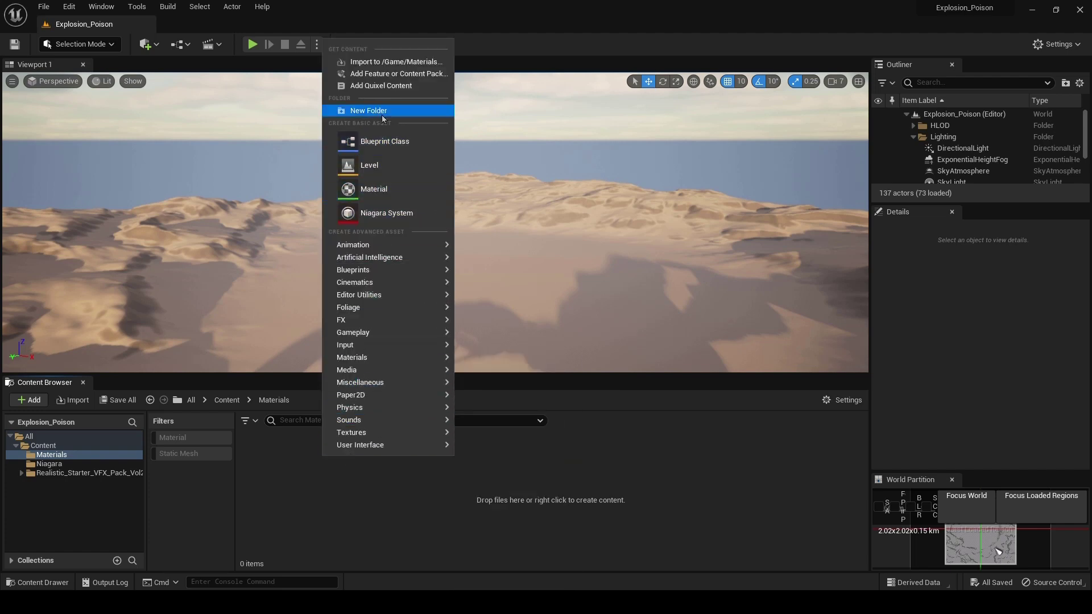
pyautogui.click(378, 189)
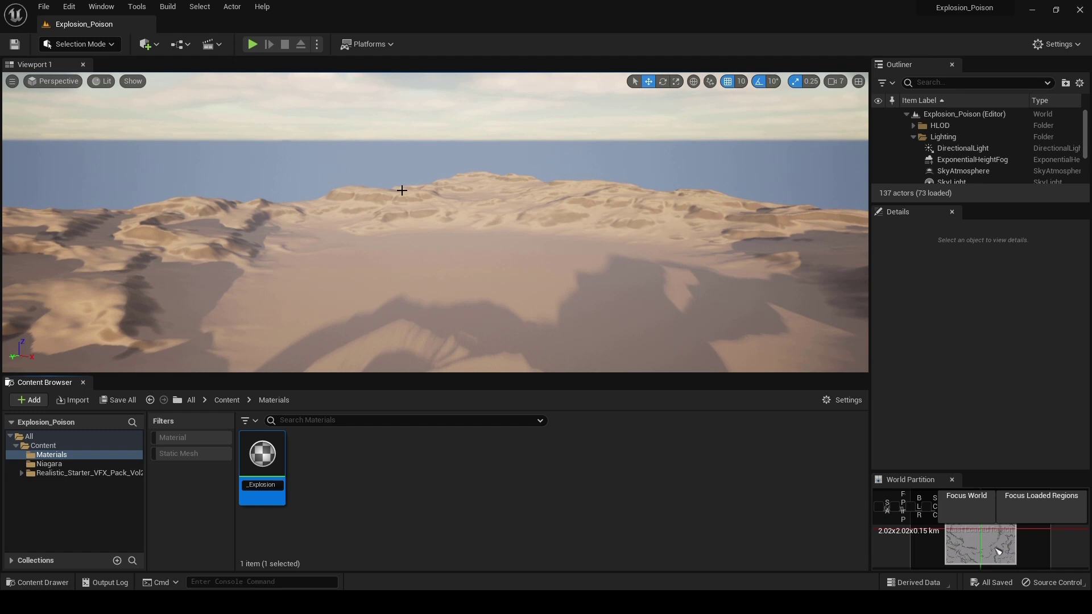
pyautogui.press('Return')
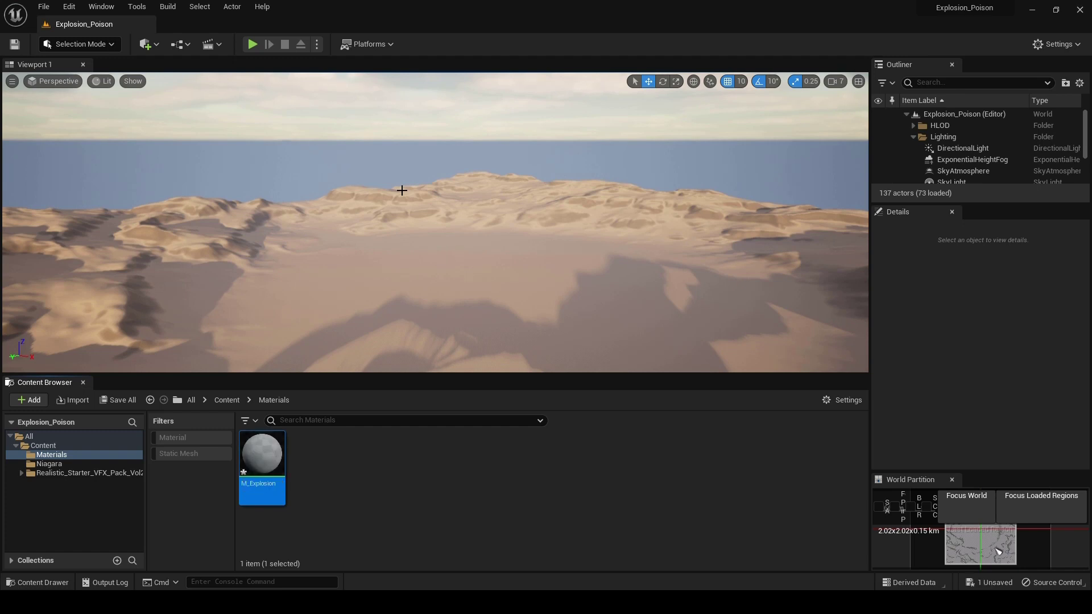
# Open the M_Explosion material and dock its editor beside the Explosion_Poison level in the main window.
pyautogui.doubleClick(261, 458)
pyautogui.scroll(-2, 579, 263)
pyautogui.moveTo(482, 261); pyautogui.dragTo(664, 265, button='right')
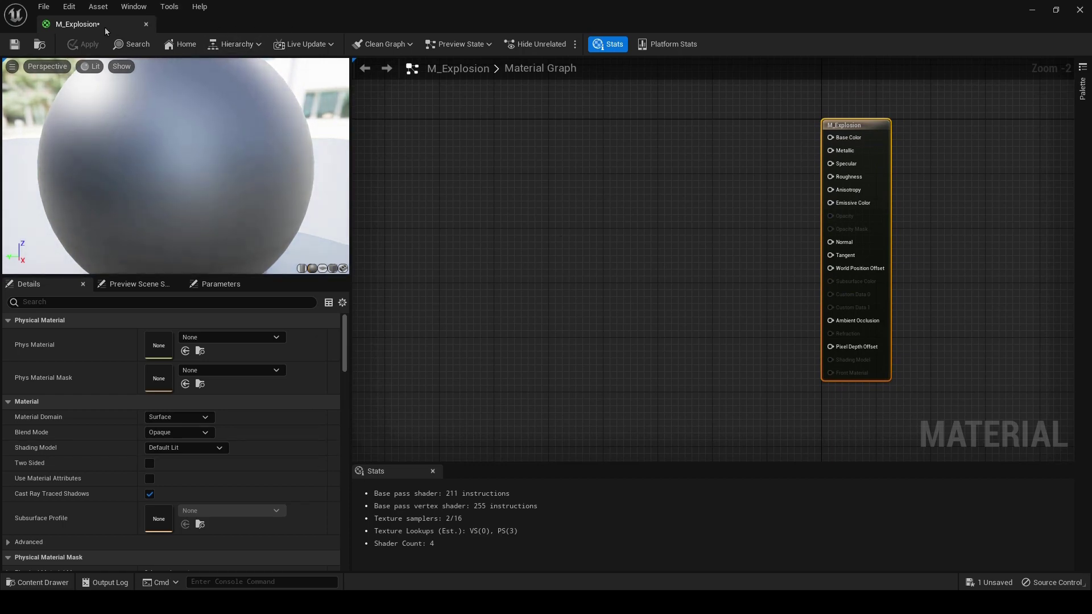
pyautogui.moveTo(104, 25); pyautogui.dragTo(186, 25)
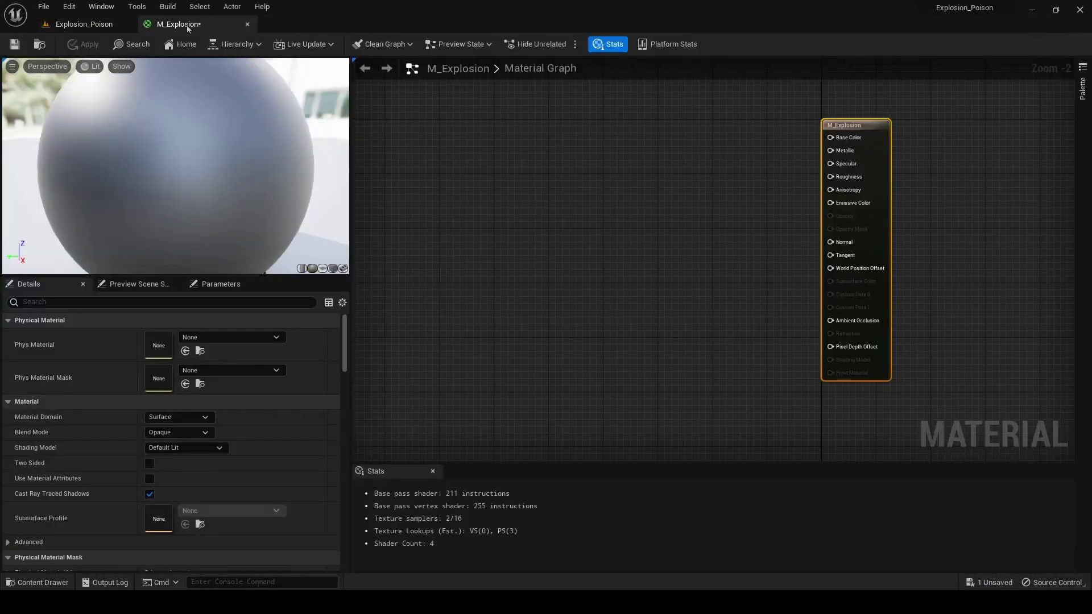
pyautogui.click(85, 24)
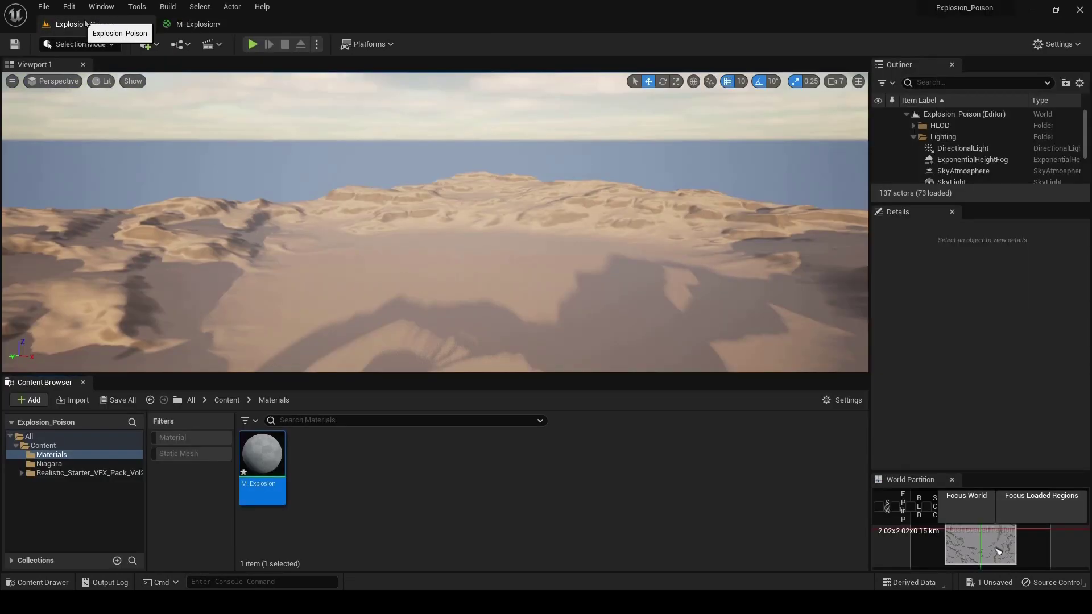
pyautogui.click(199, 24)
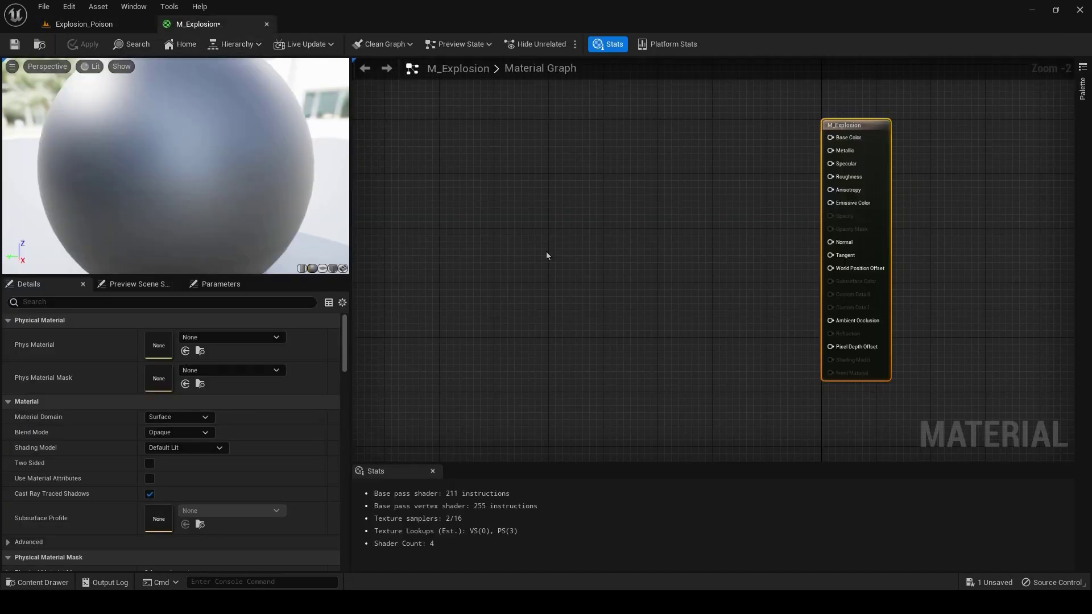
# Add the T_Epxlosion_F texture from the VFX pack's Textures folder to the M_Explosion graph as a Texture Sample.
pyautogui.click(118, 25)
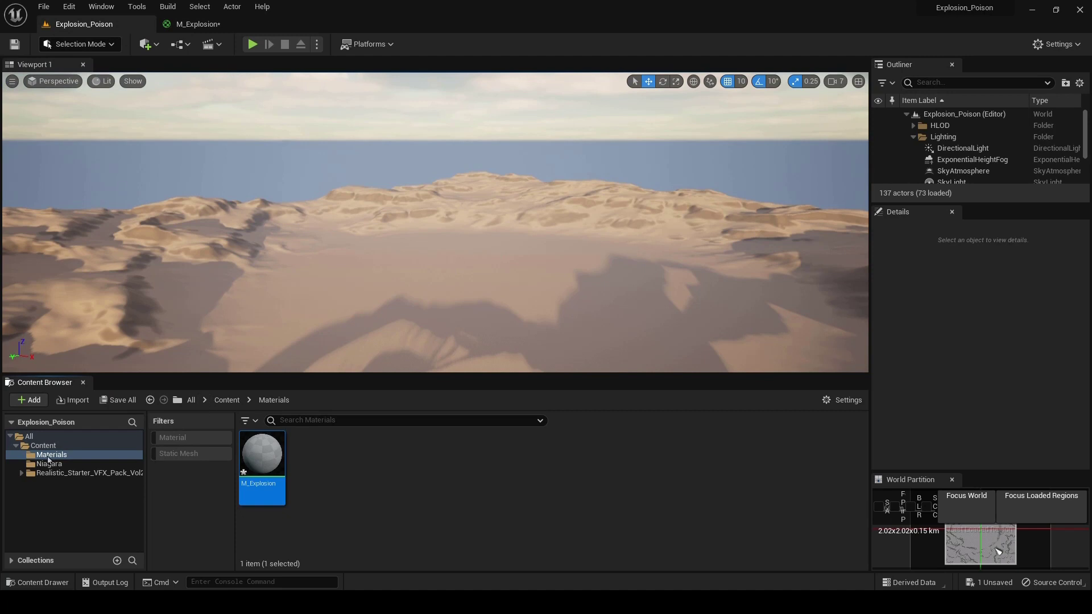
pyautogui.click(23, 473)
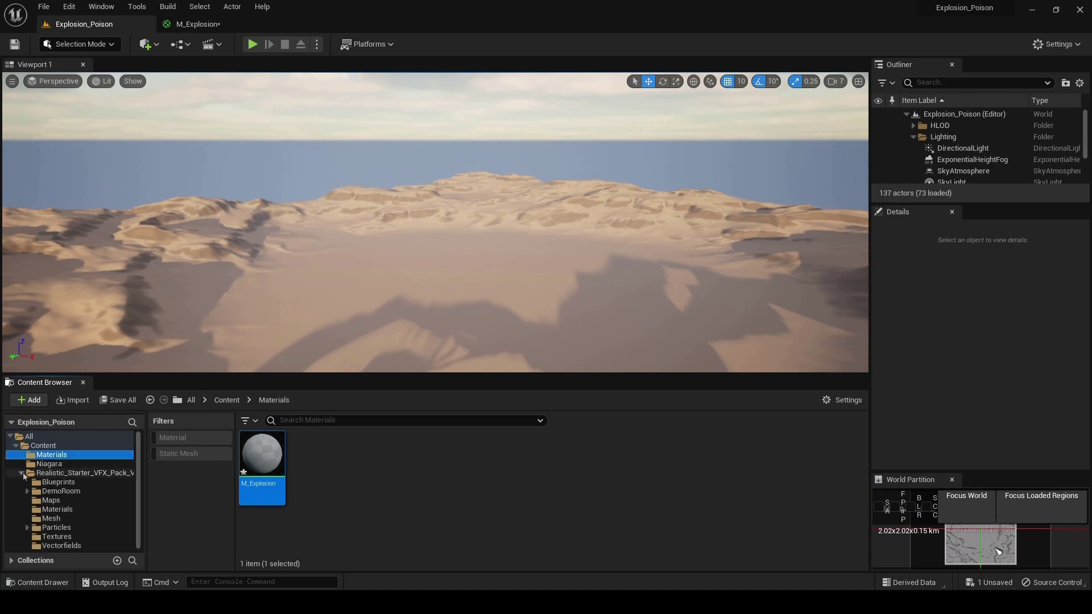
pyautogui.click(48, 537)
pyautogui.scroll(-2, 267, 512)
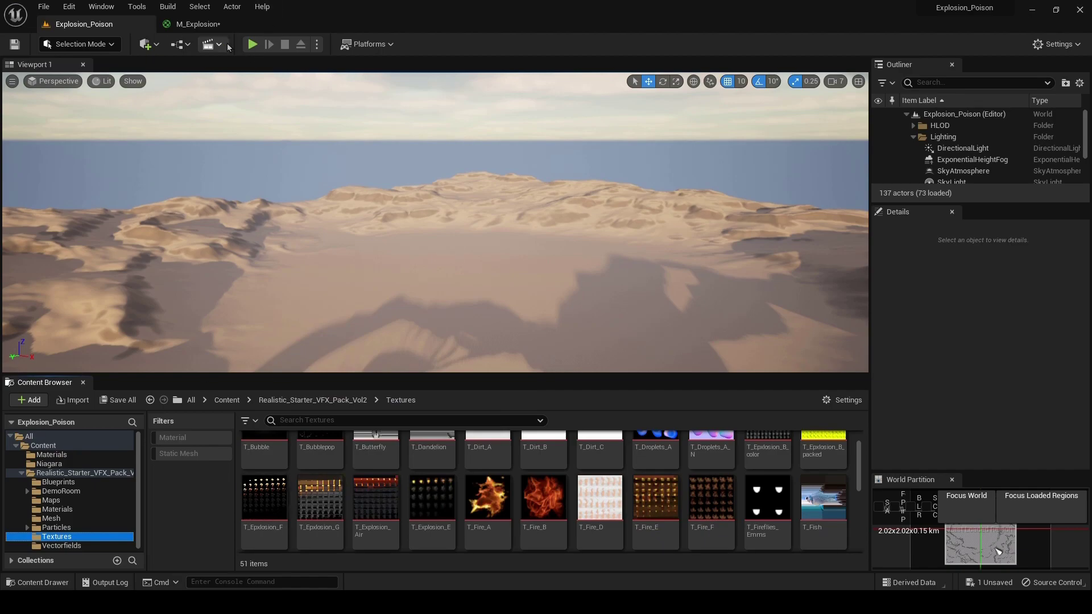
pyautogui.click(198, 24)
pyautogui.moveTo(198, 24); pyautogui.dragTo(480, 179)
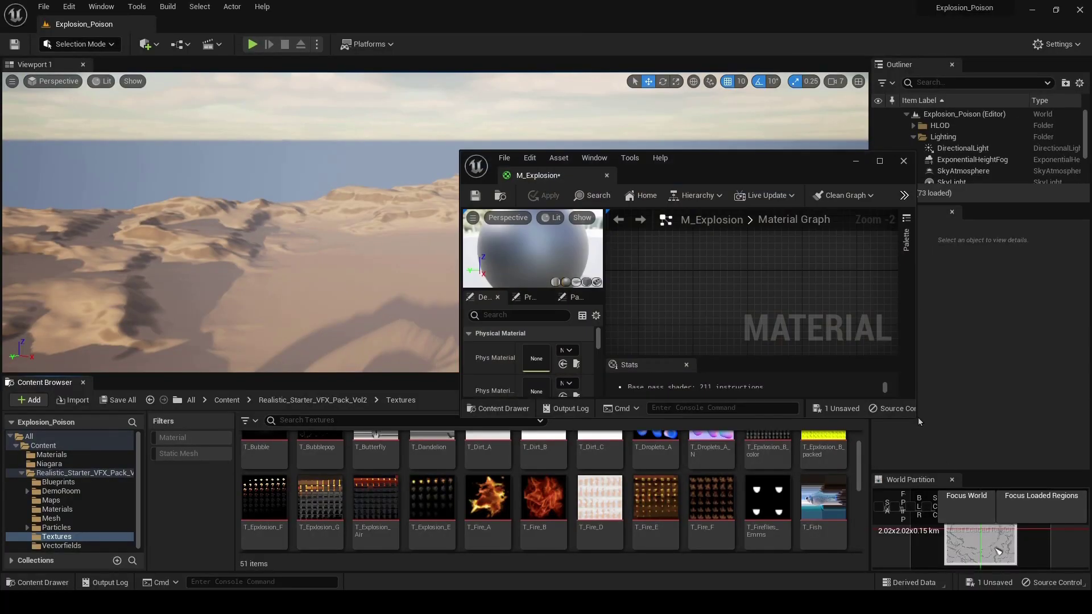
pyautogui.moveTo(916, 417); pyautogui.dragTo(1046, 543)
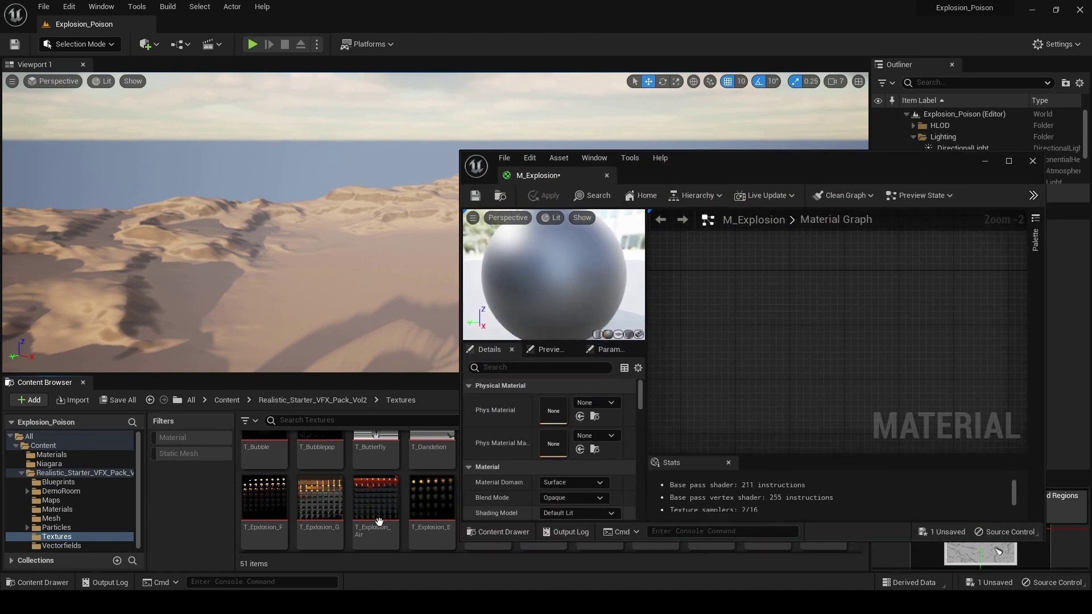
pyautogui.moveTo(264, 497); pyautogui.dragTo(773, 349)
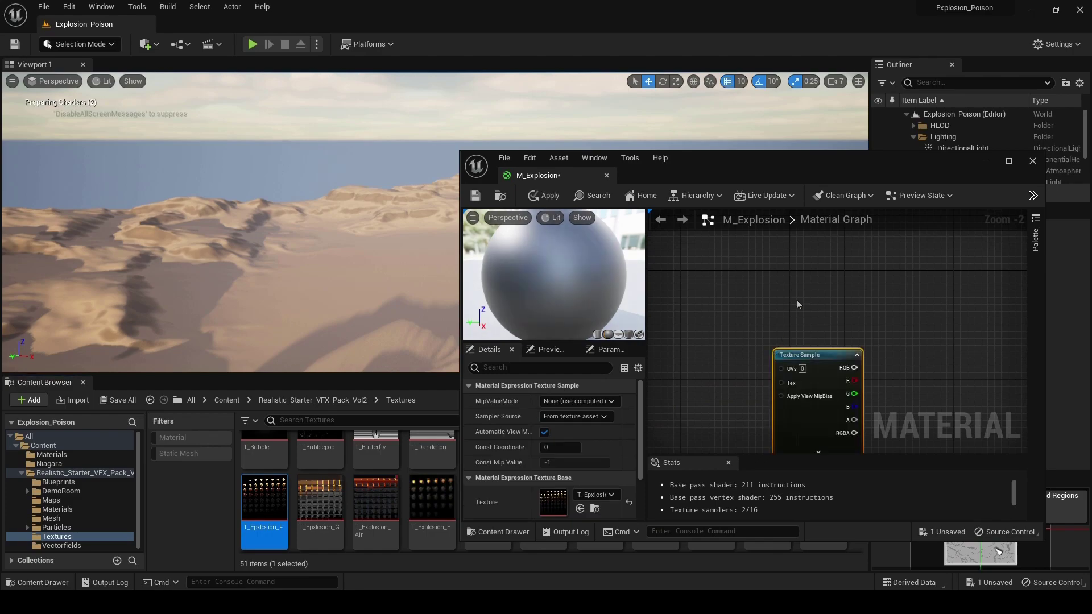
# Dock the M_Explosion editor back in the main window and place the Texture Sample node to the left of the material's main node.
pyautogui.moveTo(535, 175); pyautogui.dragTo(192, 36)
pyautogui.moveTo(711, 338); pyautogui.dragTo(647, 346, button='right')
pyautogui.moveTo(452, 209); pyautogui.dragTo(527, 193)
pyautogui.scroll(2, 569, 251)
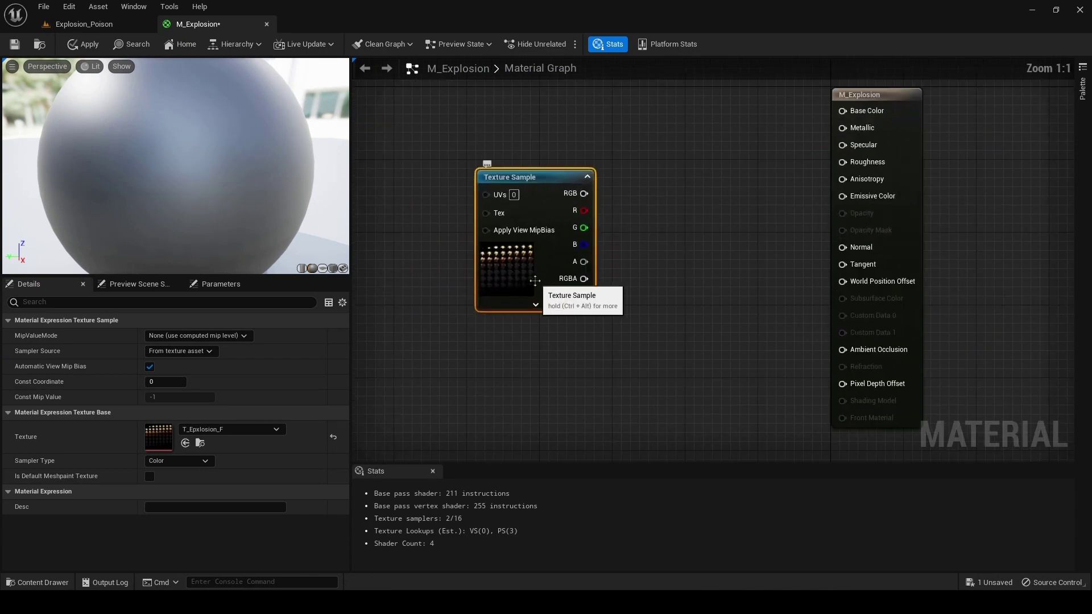
pyautogui.moveTo(506, 245); pyautogui.dragTo(524, 292)
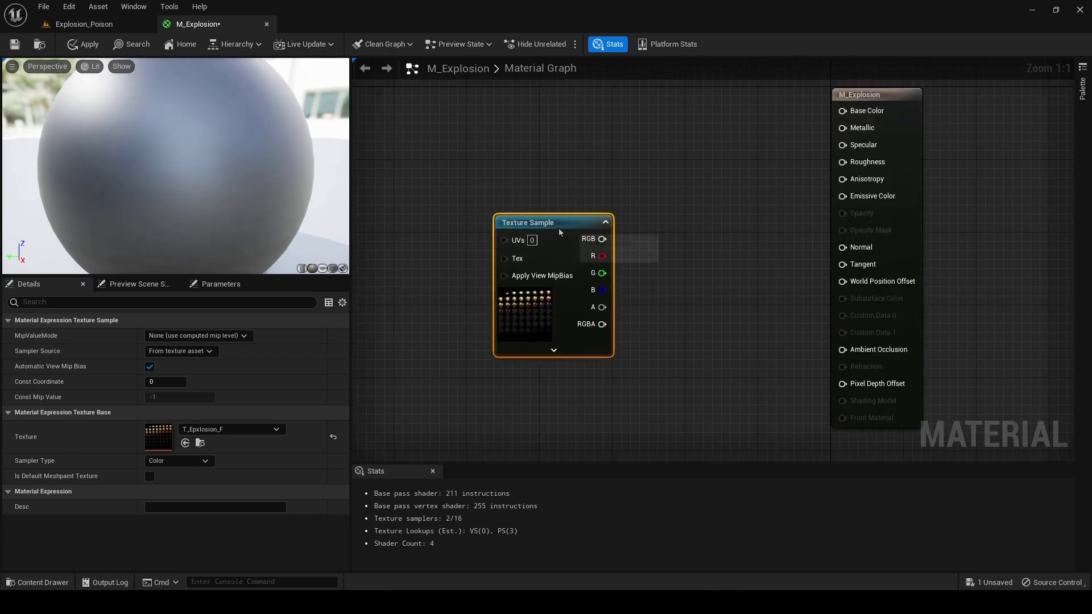
# Connect the Texture Sample's RGB output to Emissive Color and check the result on the preview sphere.
pyautogui.scroll(-2, 639, 282)
pyautogui.moveTo(619, 248); pyautogui.dragTo(792, 219)
pyautogui.scroll(1, 598, 247)
pyautogui.scroll(-1, 599, 246)
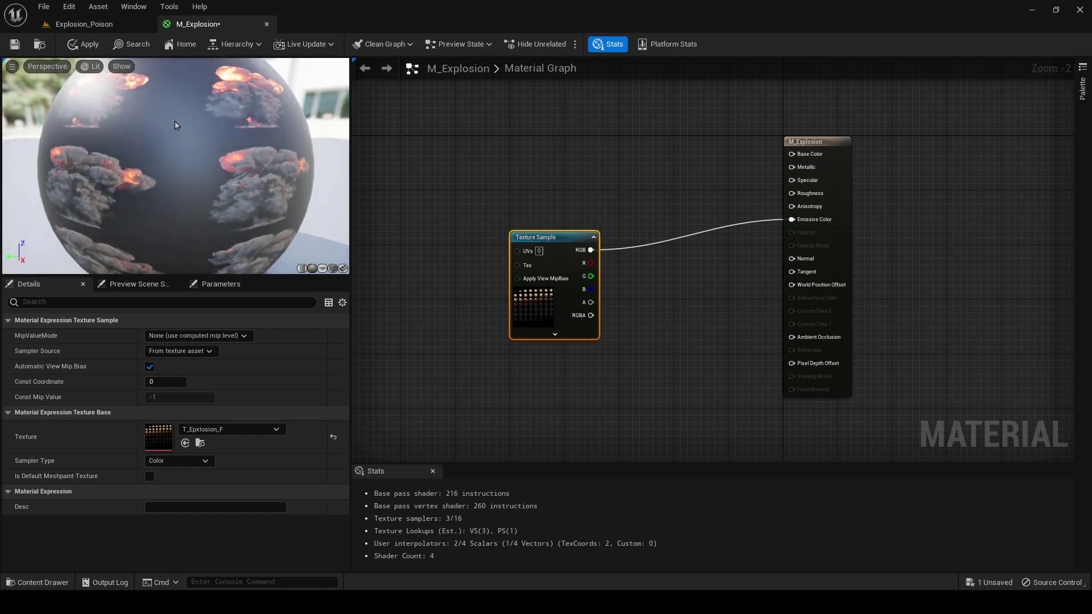
pyautogui.scroll(-3, 210, 231)
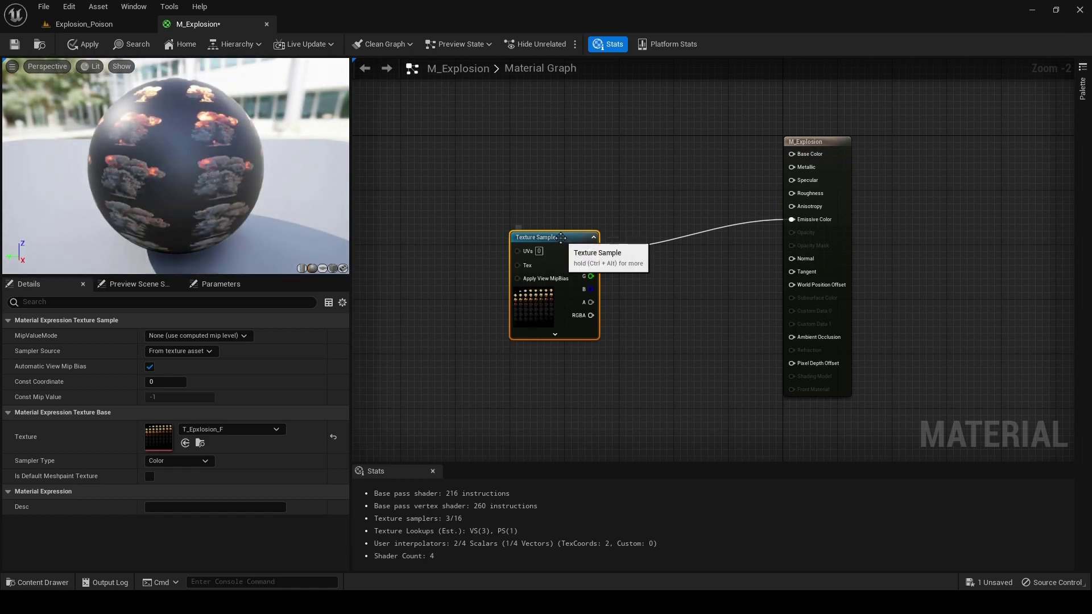
# Remove the connection between the Texture Sample's RGB output and Emissive Color.
pyautogui.moveTo(564, 254)
pyautogui.mouseDown()
pyautogui.moveTo(544, 207)
pyautogui.moveTo(543, 254)
pyautogui.mouseUp()
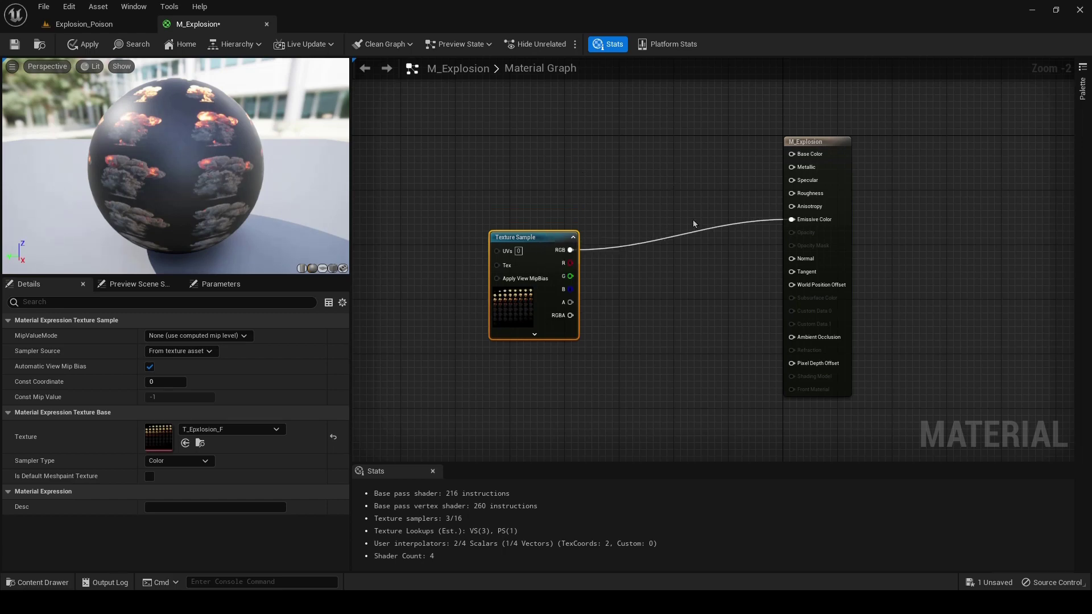
pyautogui.click(706, 245)
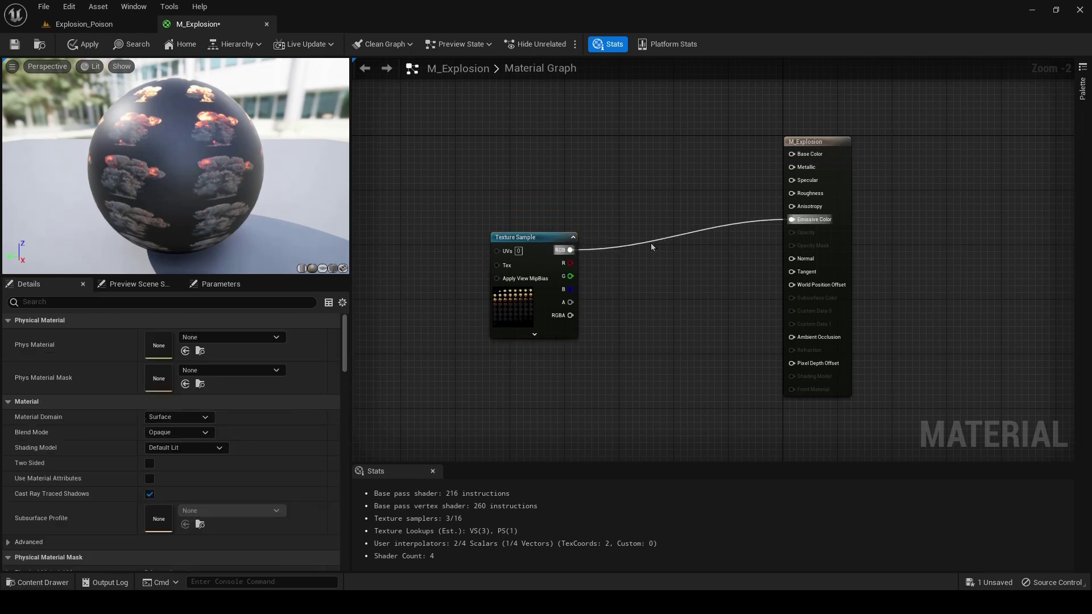
pyautogui.keyDown('alt'); pyautogui.click(742, 222); pyautogui.keyUp('alt')
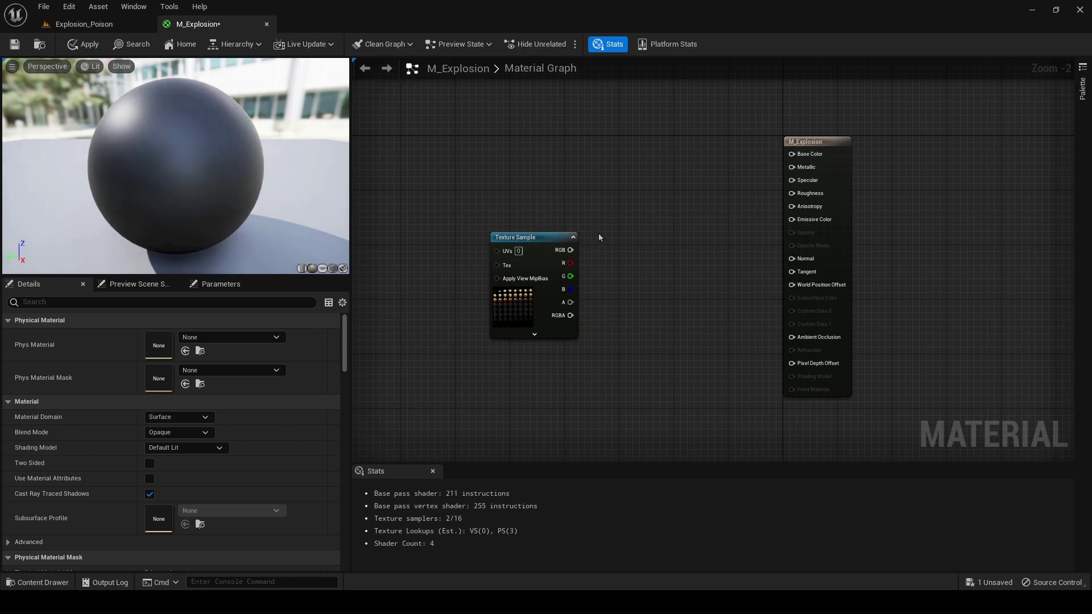
# Set the M_Explosion material's Blend Mode to Additive and its Shading Model to Unlit.
pyautogui.scroll(1, 600, 237)
pyautogui.click(575, 221)
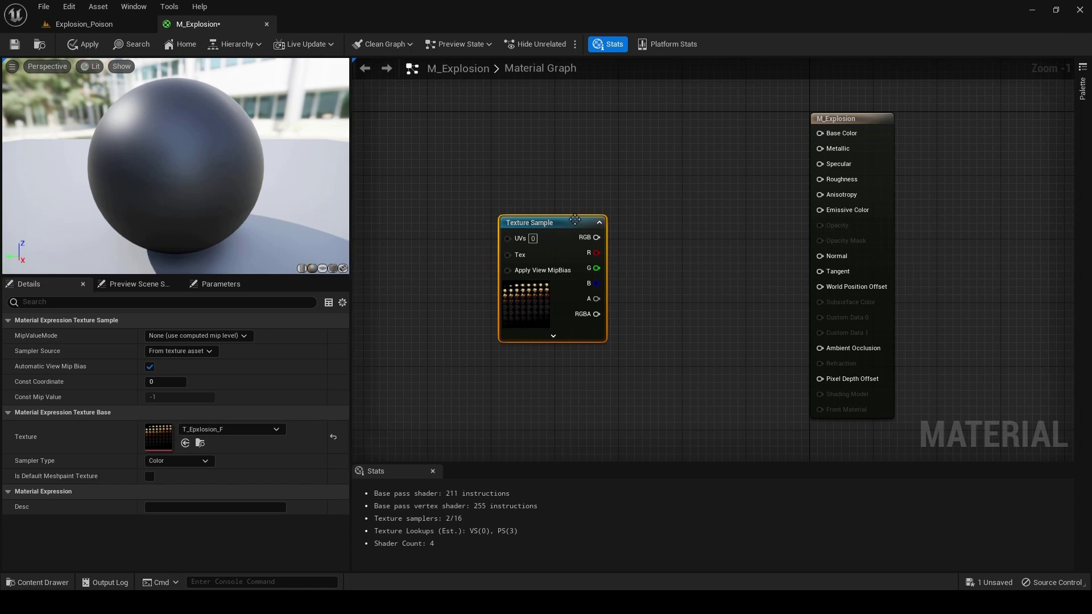
pyautogui.click(838, 121)
pyautogui.moveTo(840, 121)
pyautogui.mouseDown()
pyautogui.moveTo(833, 117)
pyautogui.moveTo(860, 122)
pyautogui.mouseUp()
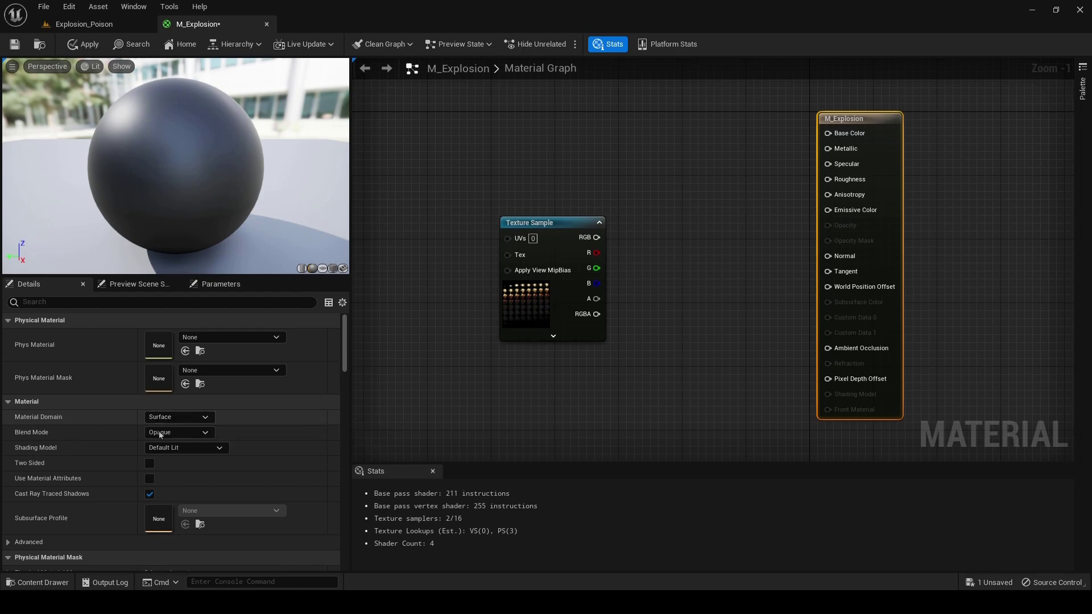
pyautogui.click(198, 434)
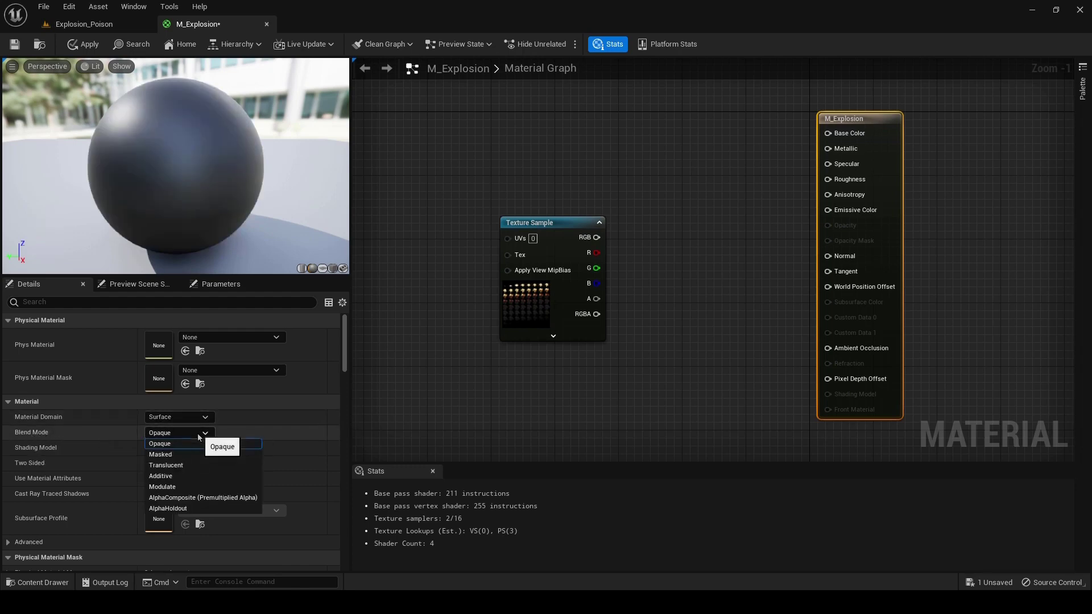
pyautogui.click(174, 478)
pyautogui.click(187, 448)
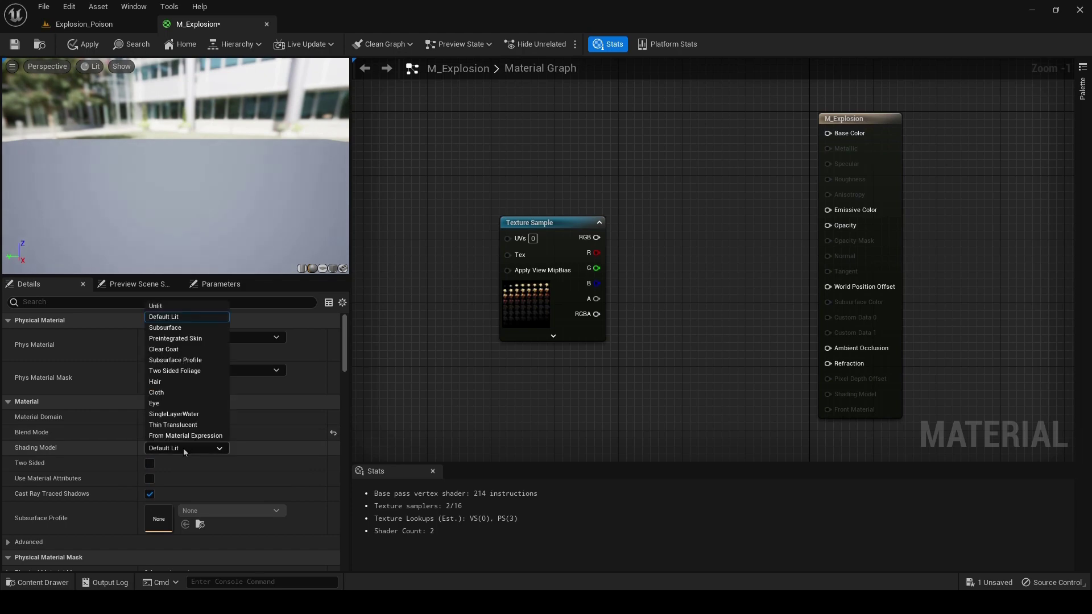
pyautogui.click(173, 307)
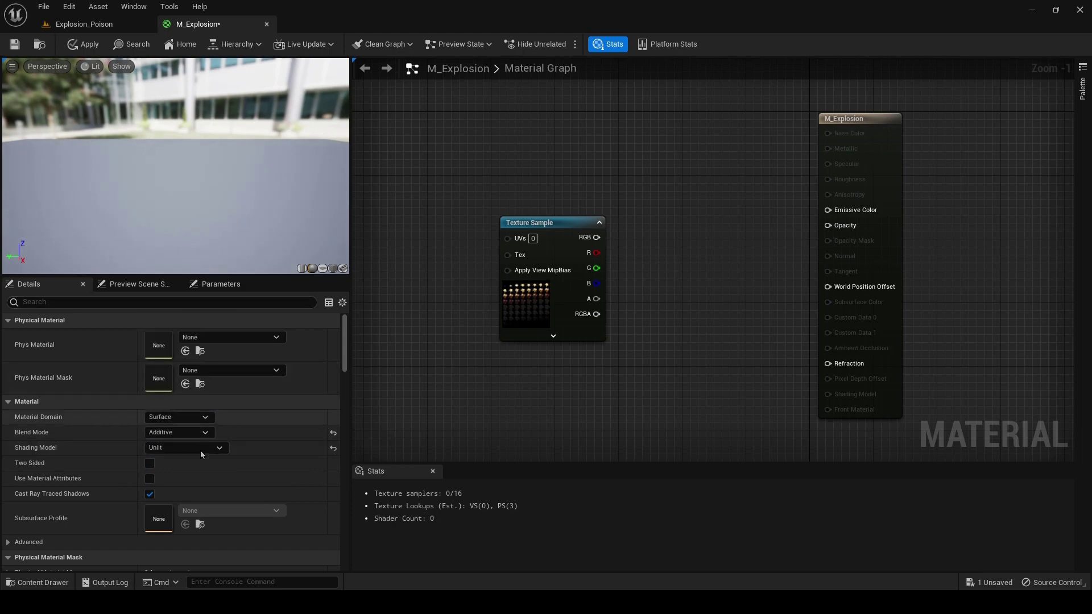
# Switch the Shading Model to Default Lit to compare the available material inputs, and return it to Unlit.
pyautogui.click(210, 449)
pyautogui.click(180, 316)
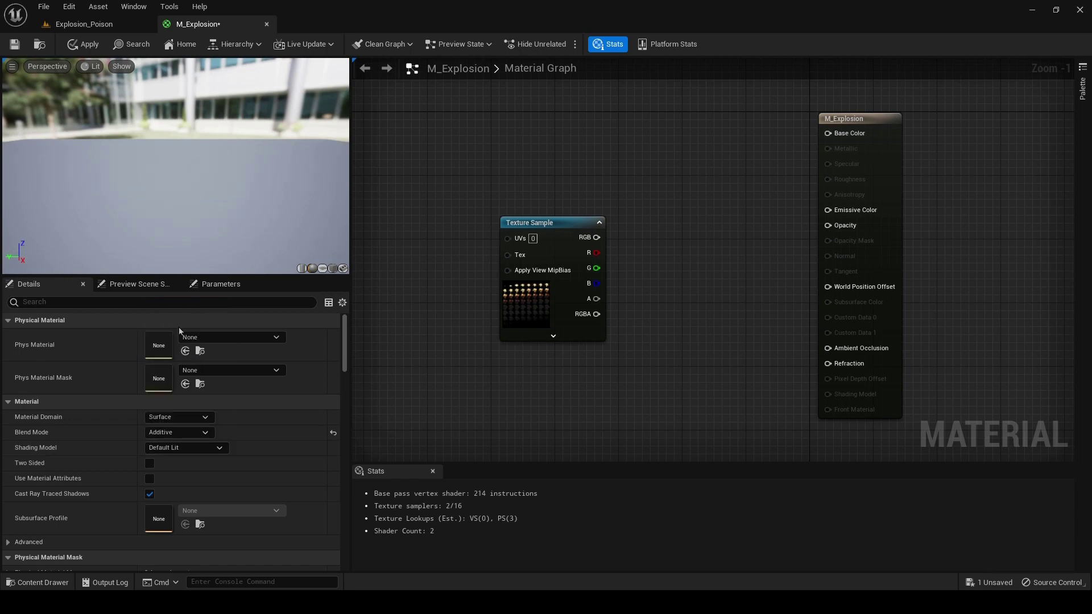
pyautogui.click(211, 447)
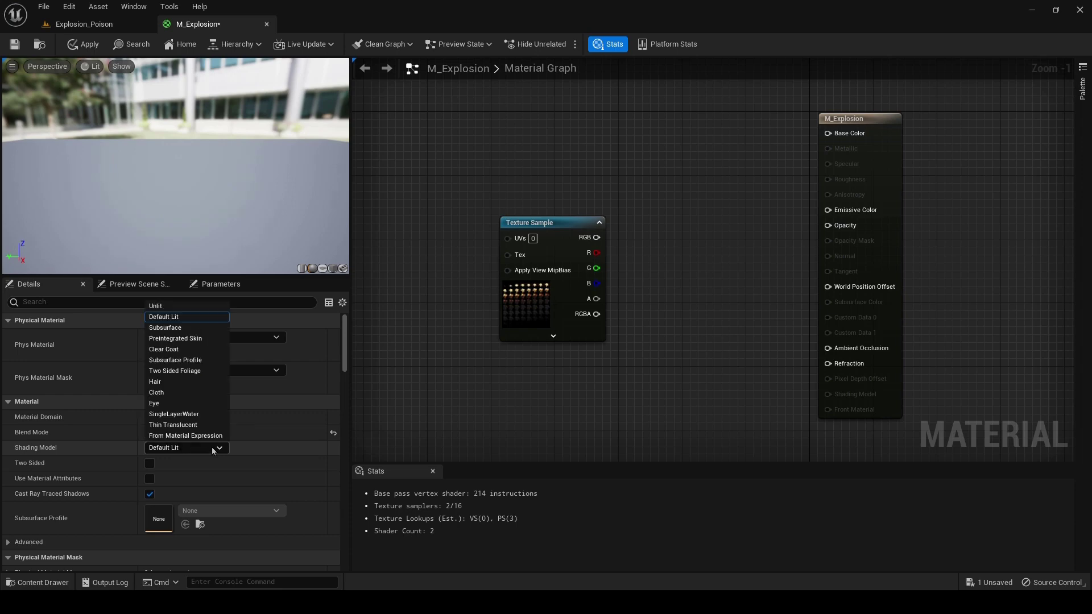
pyautogui.click(213, 449)
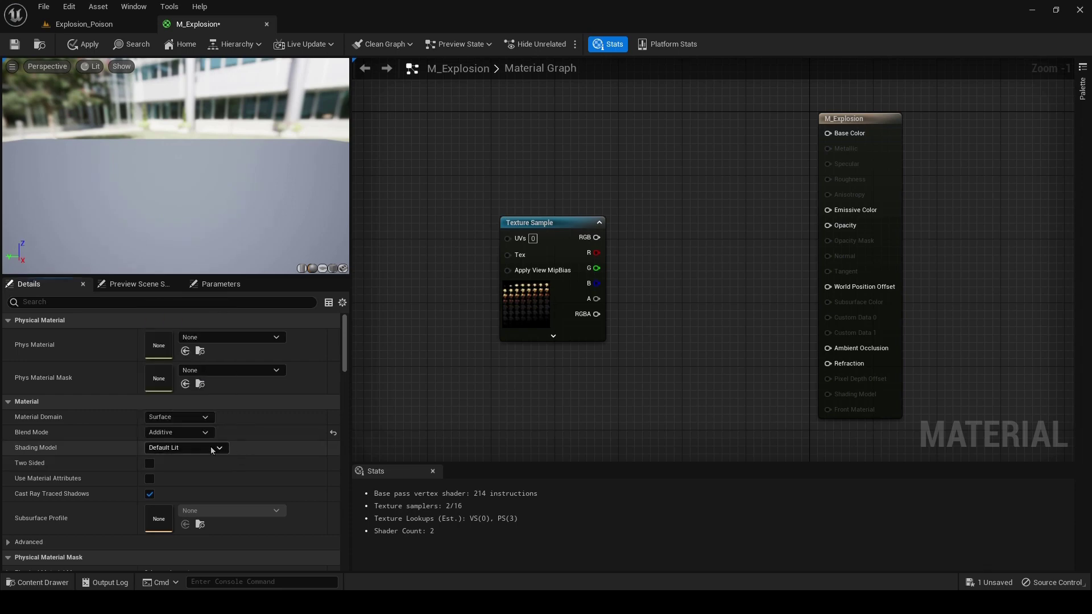
pyautogui.click(207, 447)
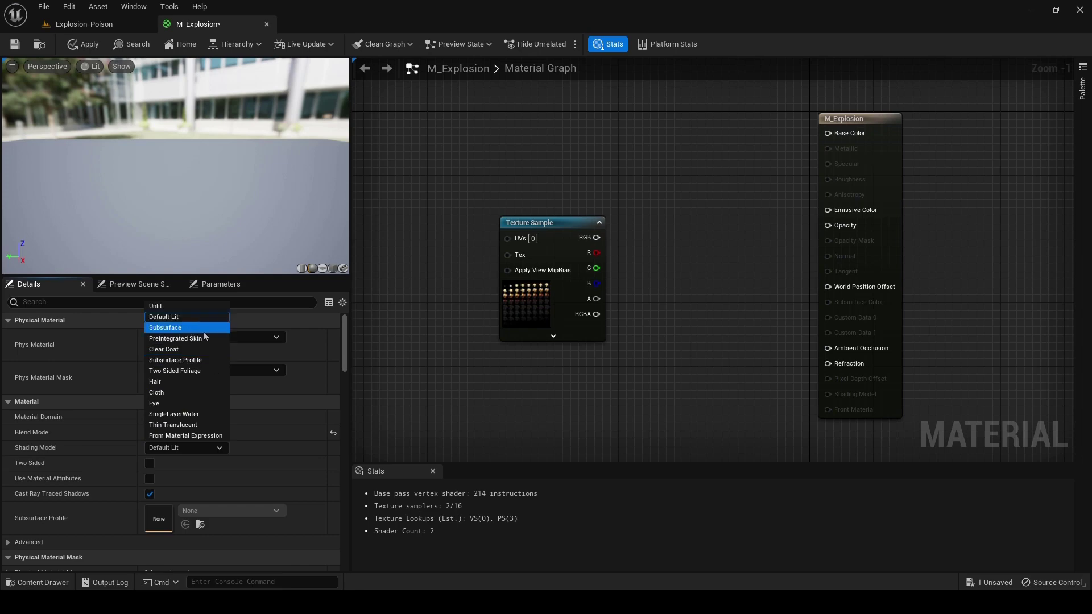
pyautogui.click(175, 308)
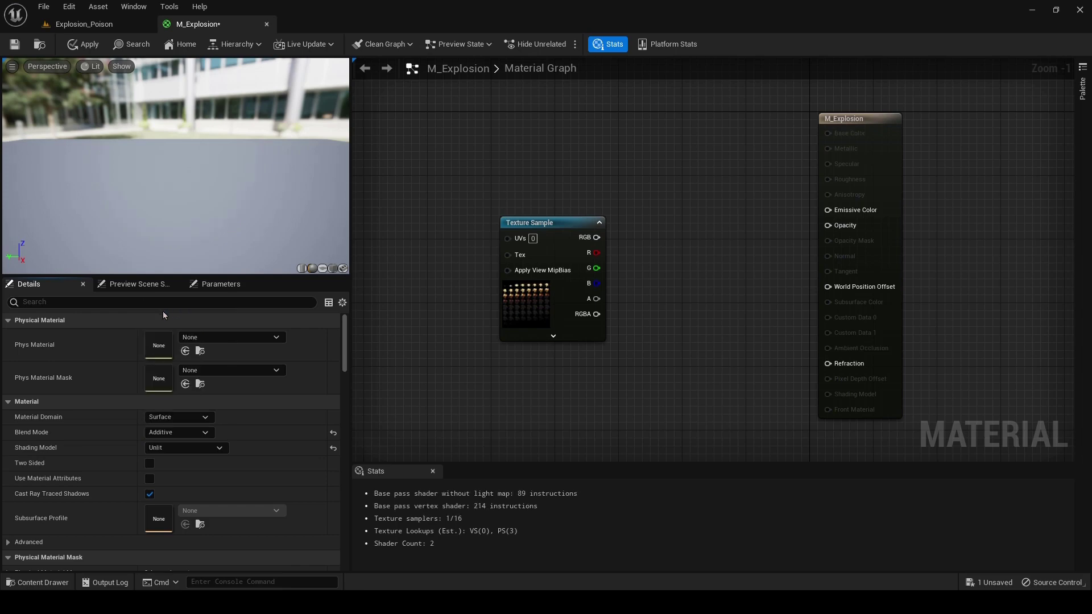
# Connect the Texture Sample's RGB output to Emissive Color and its A output to Opacity.
pyautogui.moveTo(555, 234)
pyautogui.mouseDown()
pyautogui.moveTo(562, 227)
pyautogui.moveTo(563, 256)
pyautogui.mouseUp()
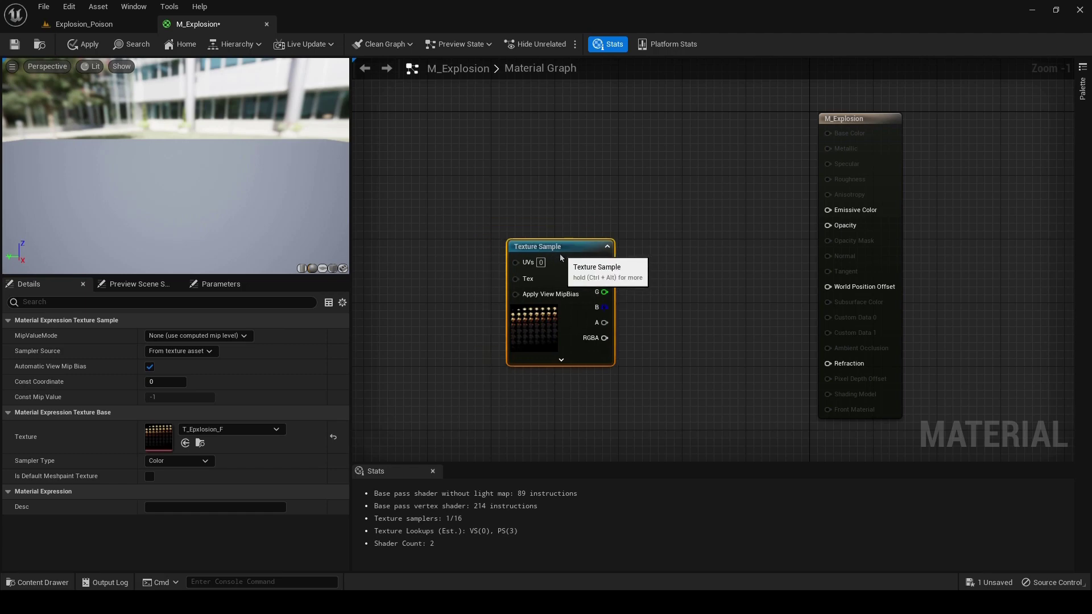
pyautogui.moveTo(679, 219); pyautogui.dragTo(659, 263, button='right')
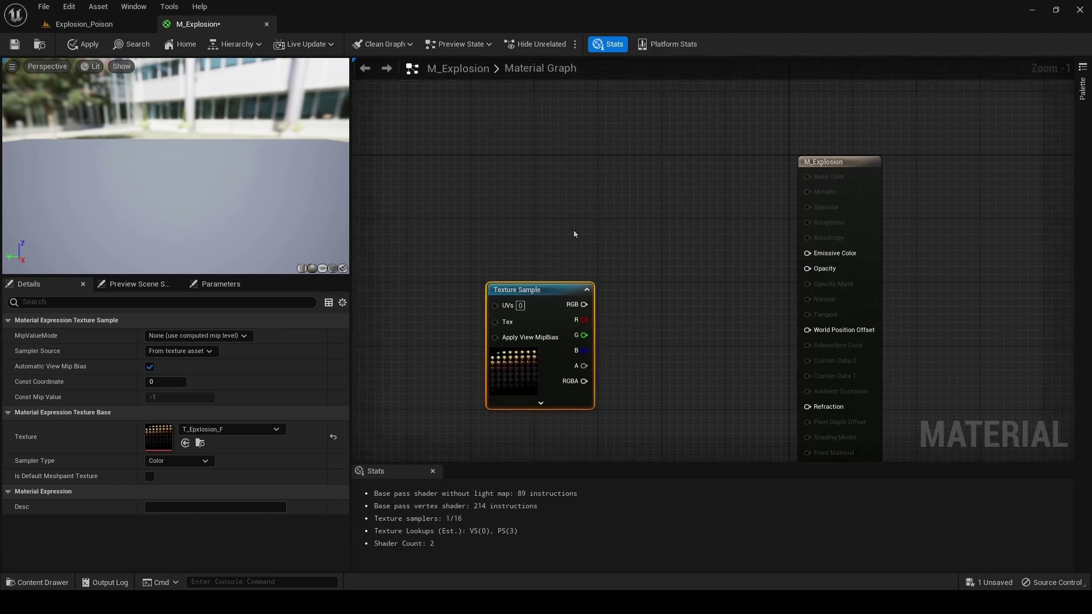
pyautogui.moveTo(584, 304); pyautogui.dragTo(809, 263)
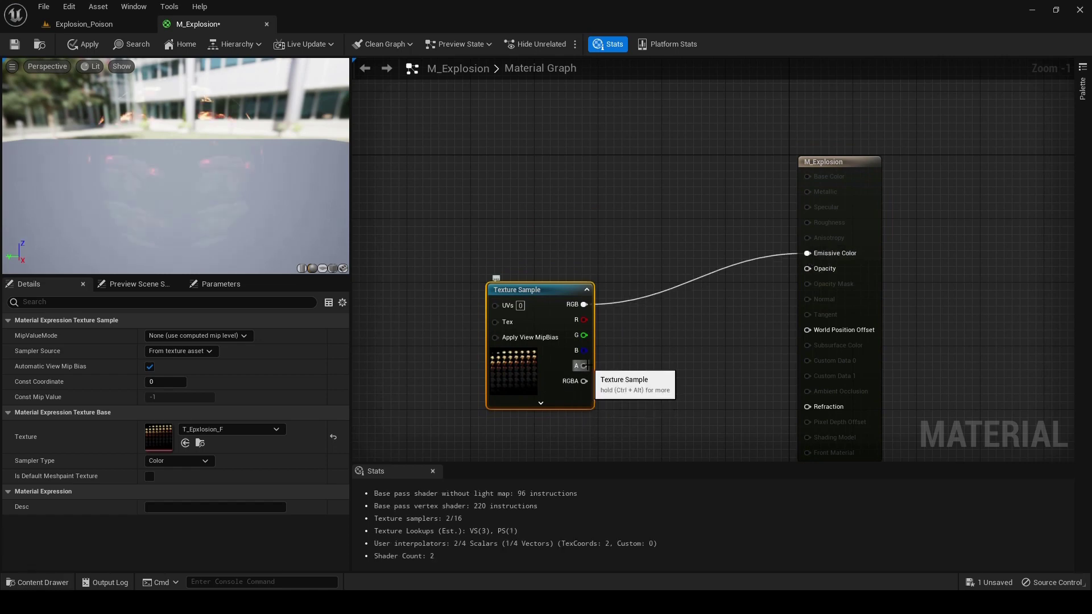
pyautogui.moveTo(584, 366); pyautogui.dragTo(806, 269)
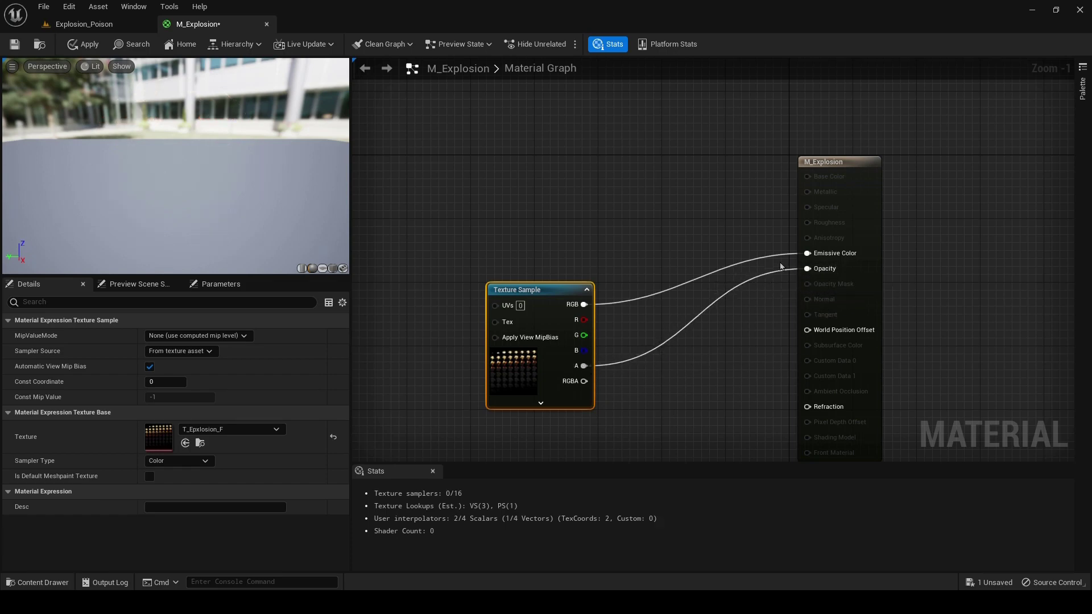
# Change the material's preview mesh to a plane and inspect the flipbook frames on it.
pyautogui.moveTo(210, 200); pyautogui.dragTo(203, 173)
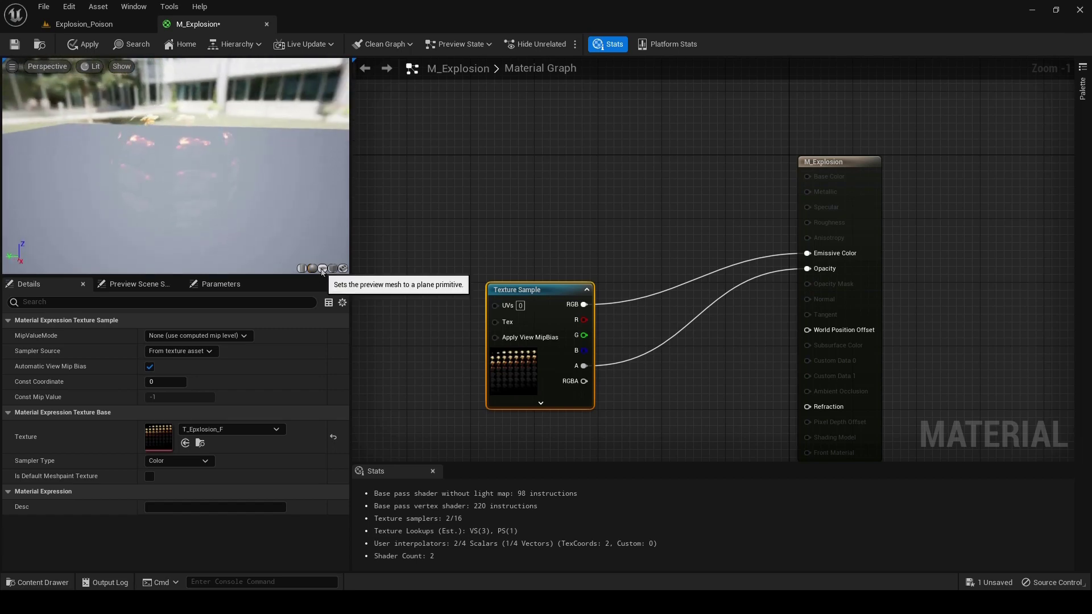
pyautogui.click(322, 269)
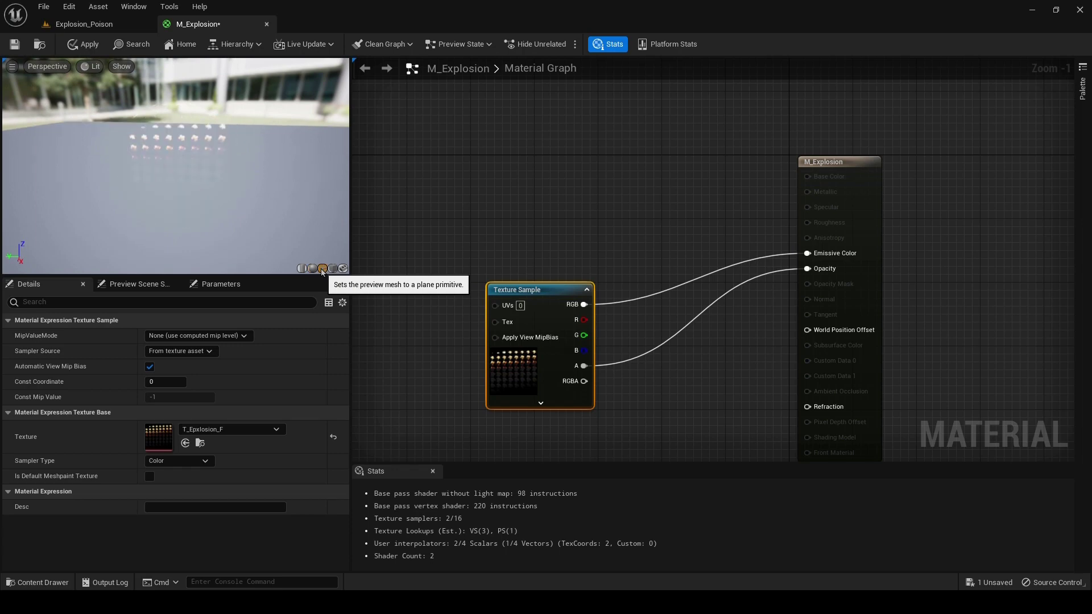
pyautogui.moveTo(197, 180); pyautogui.dragTo(193, 177)
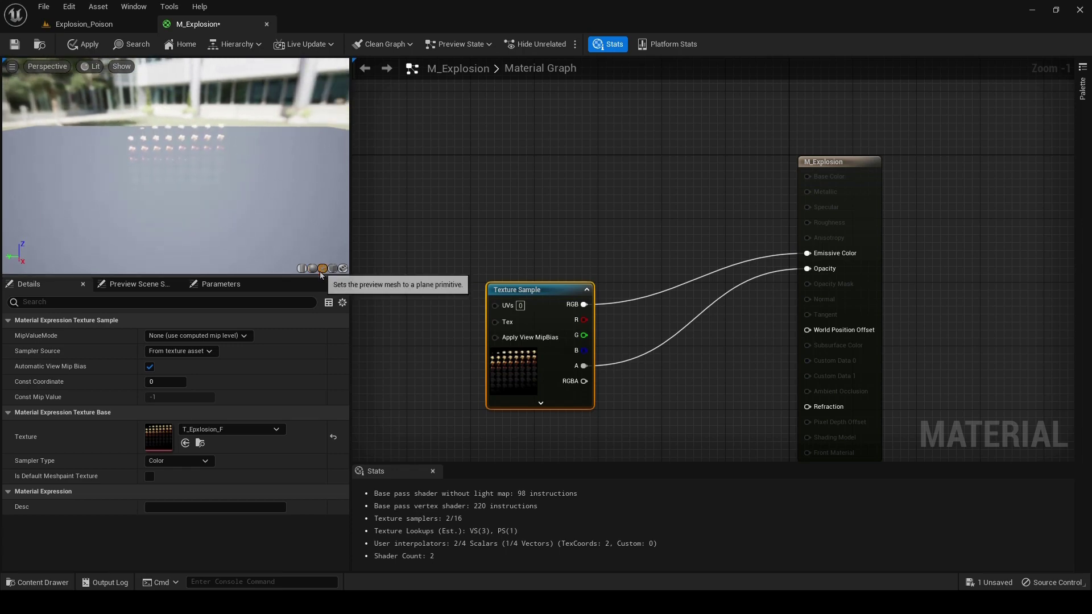
pyautogui.scroll(5, 174, 151)
pyautogui.scroll(-3, 175, 153)
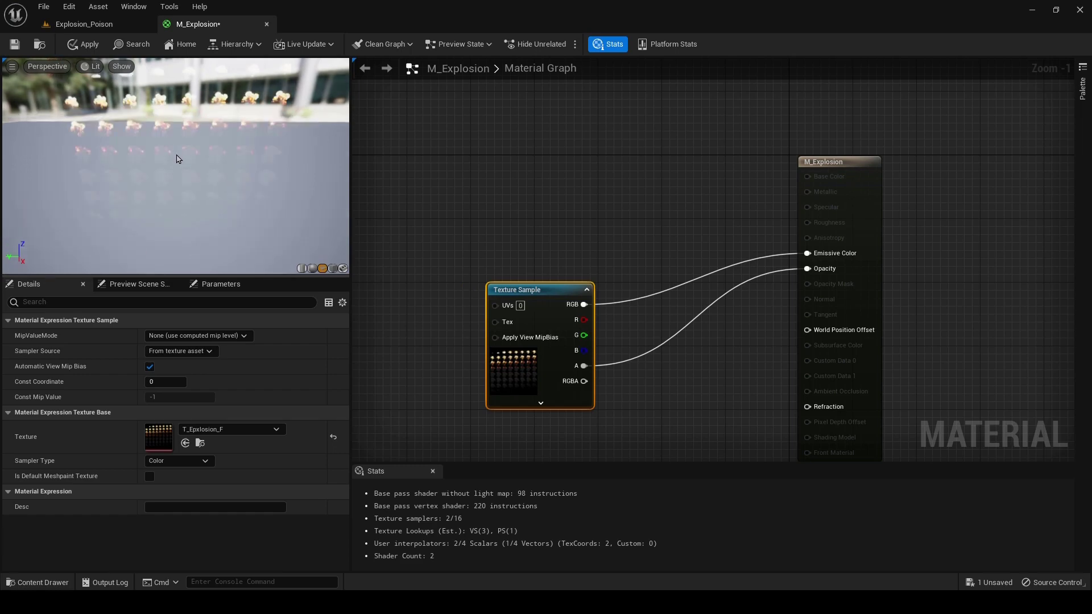
pyautogui.moveTo(178, 161)
pyautogui.mouseDown()
pyautogui.moveTo(154, 187)
pyautogui.moveTo(194, 172)
pyautogui.mouseUp()
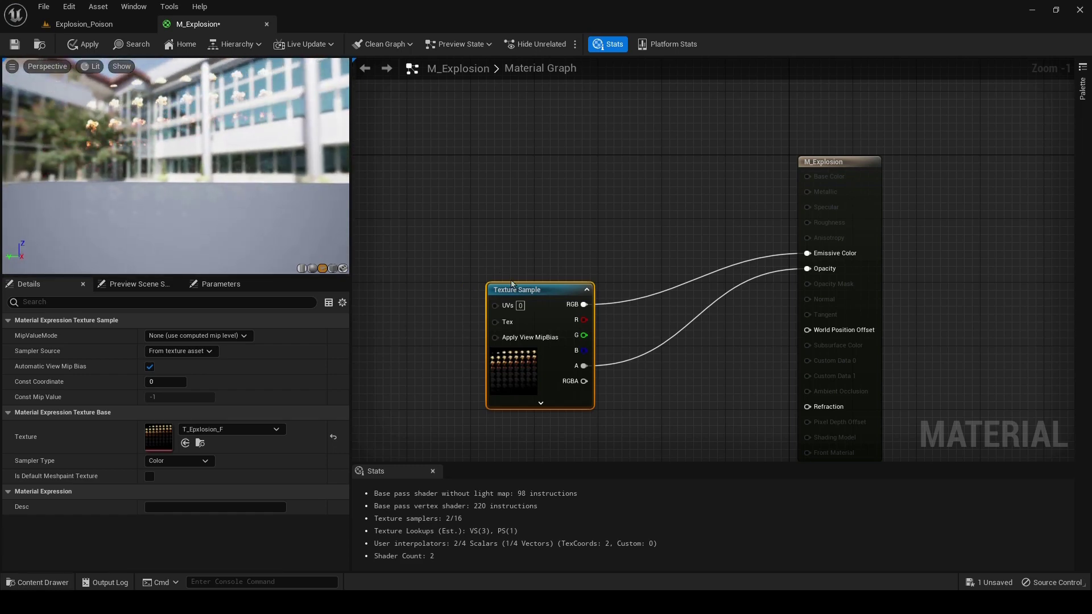
# Reposition the Texture Sample node and disconnect its RGB and A outputs from Emissive Color and Opacity.
pyautogui.moveTo(521, 291); pyautogui.dragTo(529, 266)
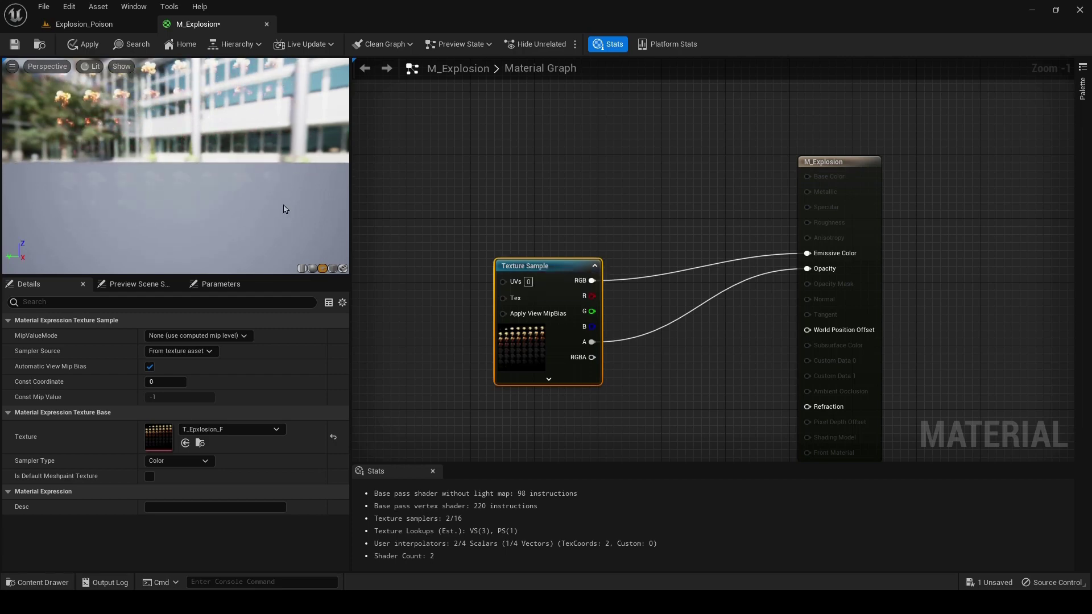
pyautogui.click(838, 184)
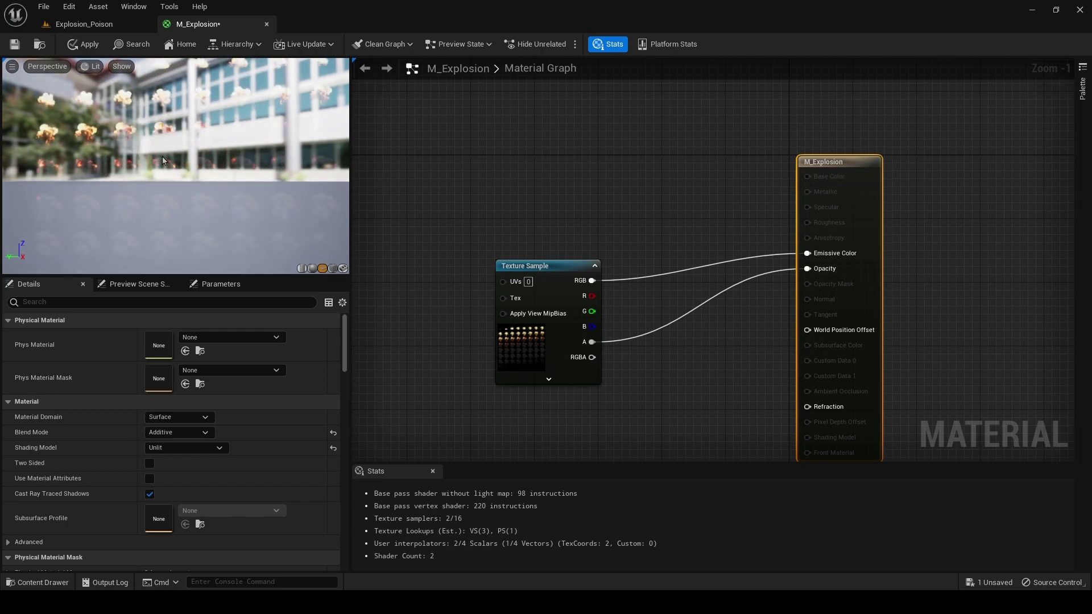
pyautogui.moveTo(552, 277); pyautogui.dragTo(526, 286)
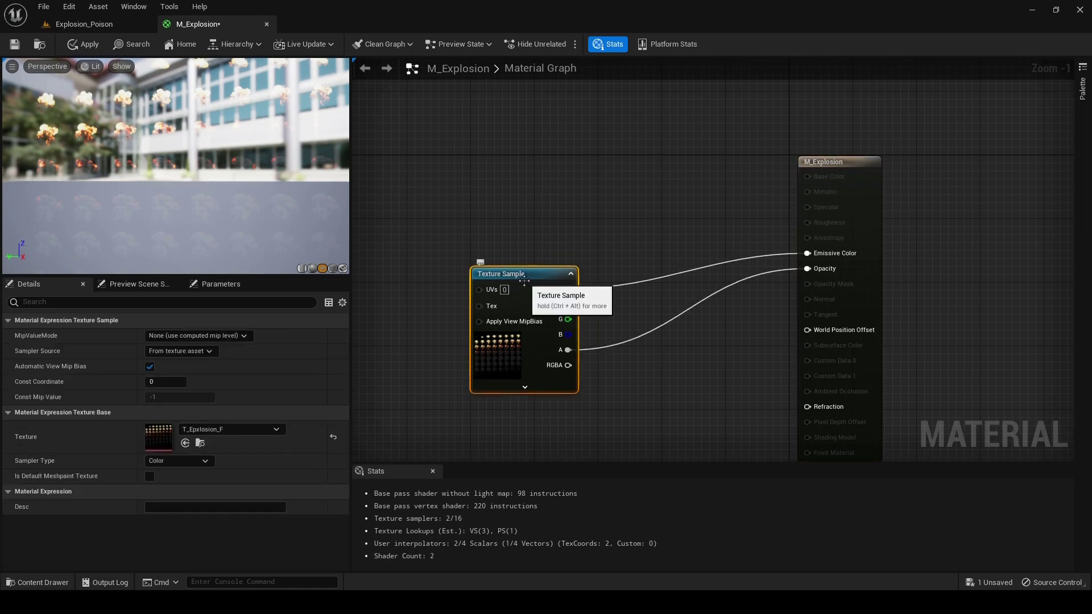
pyautogui.moveTo(524, 278)
pyautogui.mouseDown()
pyautogui.moveTo(572, 270)
pyautogui.moveTo(543, 274)
pyautogui.mouseUp()
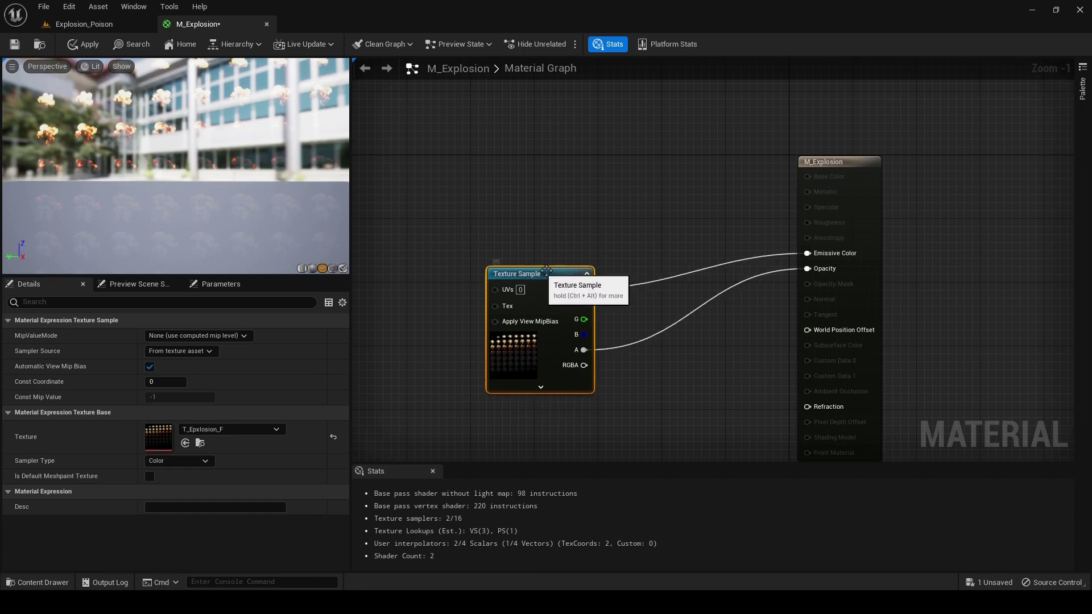
pyautogui.click(697, 270)
pyautogui.keyDown('alt'); pyautogui.click(692, 273); pyautogui.keyUp('alt')
pyautogui.keyDown('alt'); pyautogui.click(704, 305); pyautogui.keyUp('alt')
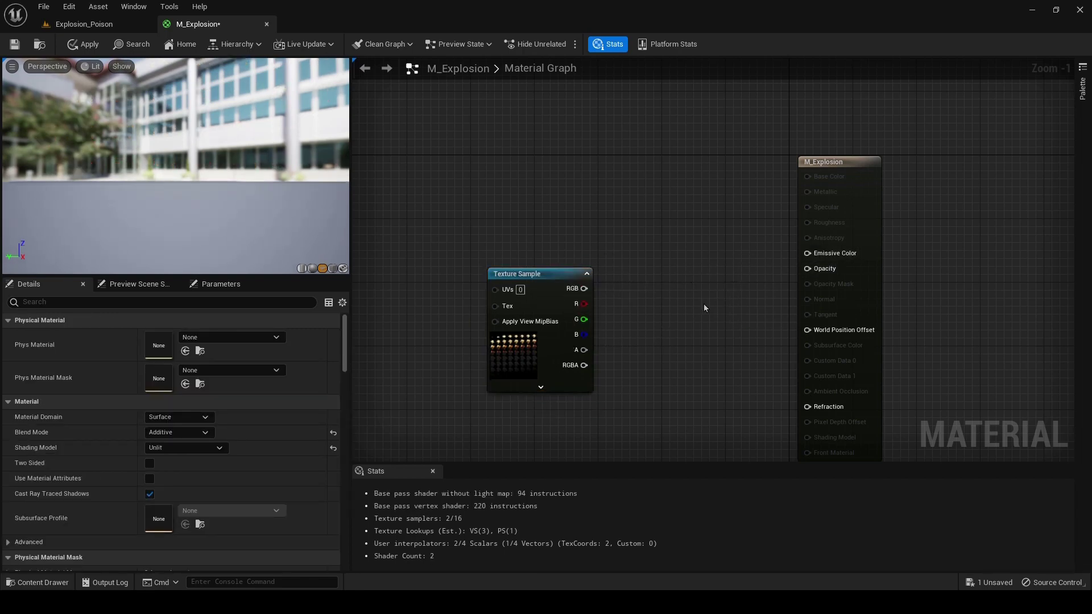
# Add a Particle Color node to the graph and place it above the Texture Sample node.
pyautogui.click(555, 282)
pyautogui.rightClick(470, 153)
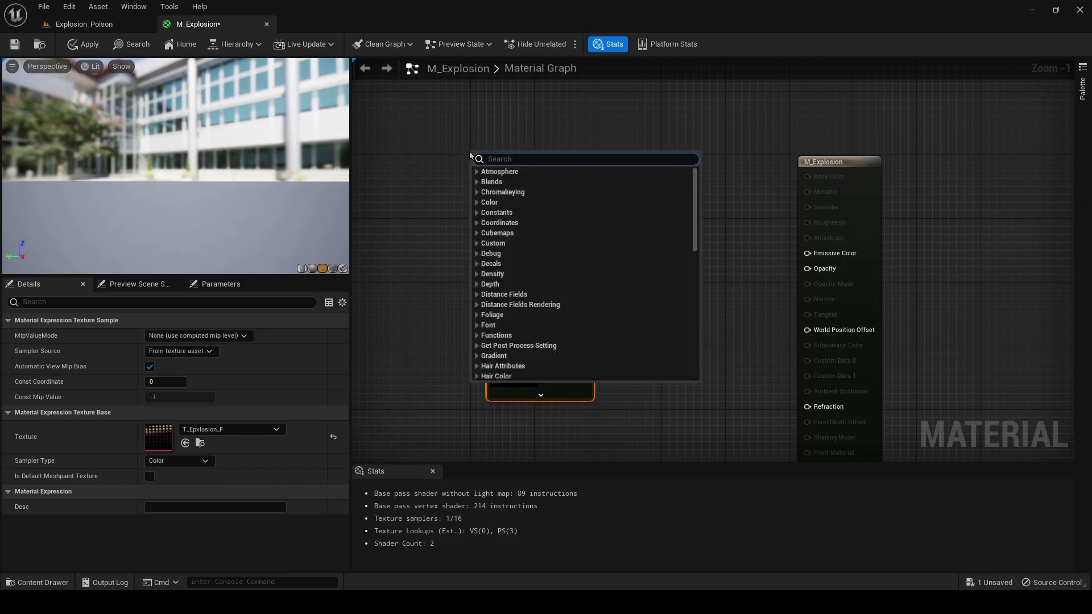
pyautogui.write('par')
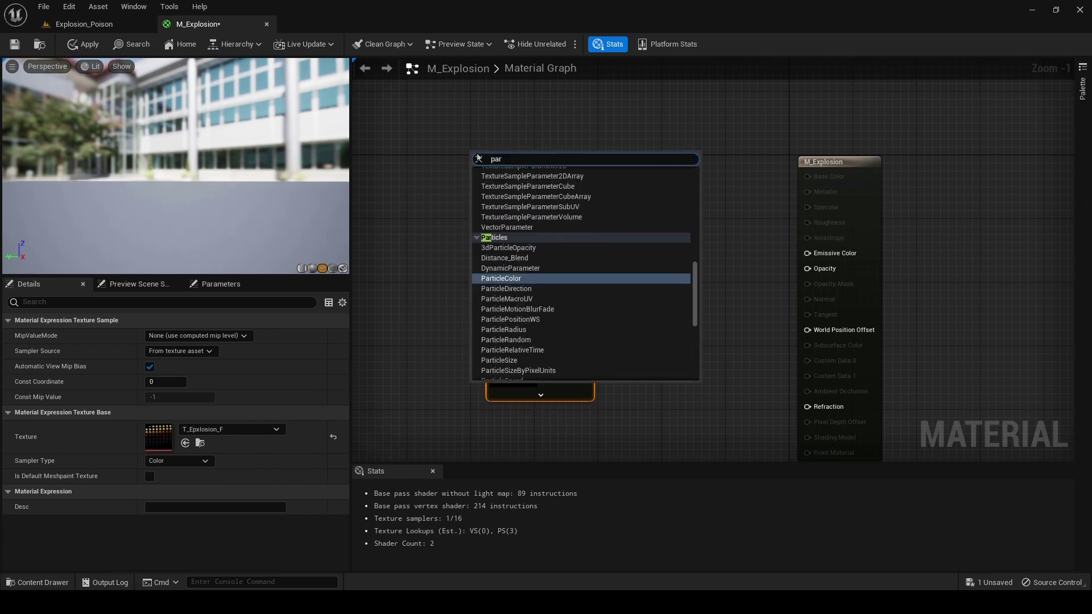
pyautogui.press('Return')
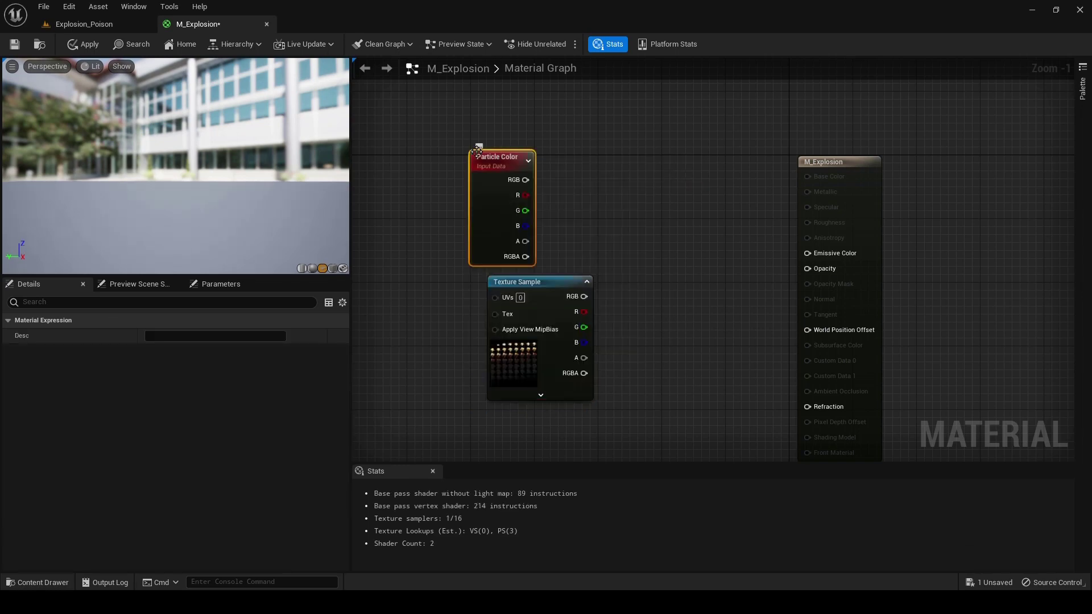
pyautogui.moveTo(478, 149); pyautogui.dragTo(523, 108)
pyautogui.moveTo(540, 283); pyautogui.dragTo(545, 282)
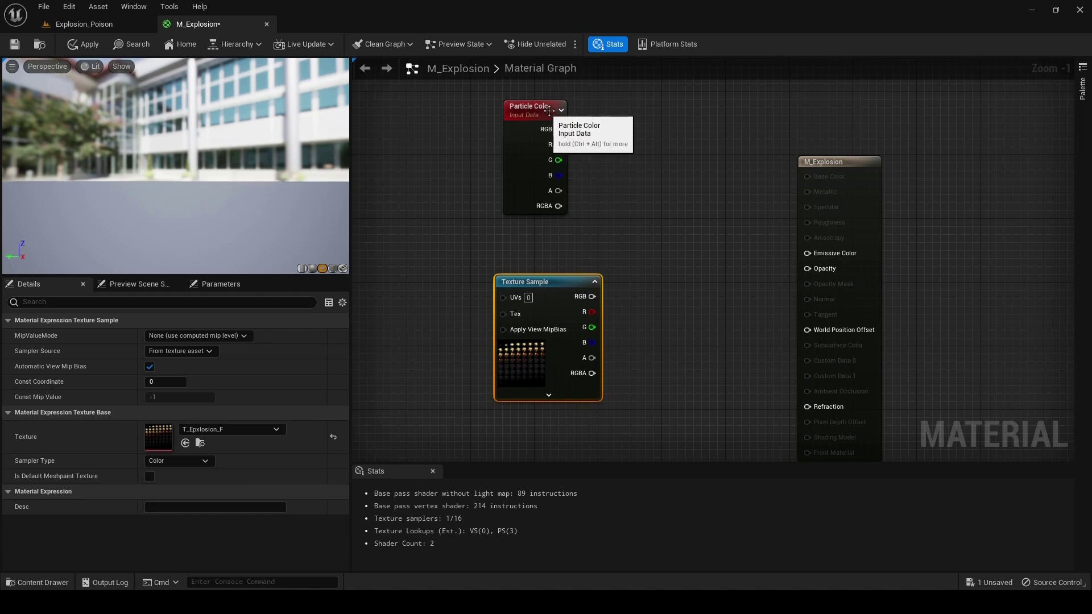
# Add a Multiply node between the Texture Sample and the material's main node.
pyautogui.rightClick(653, 251)
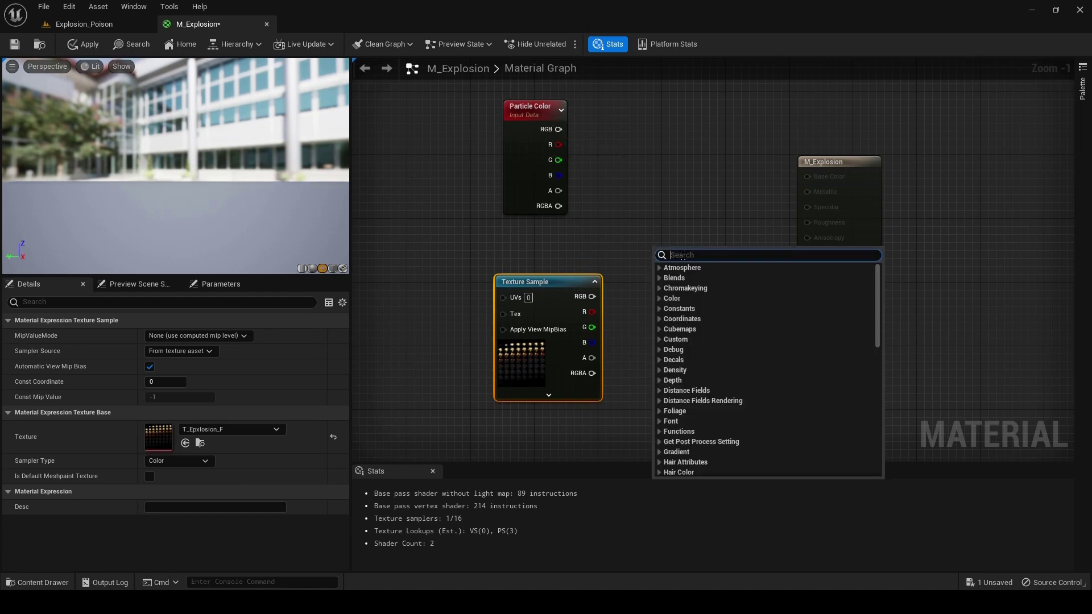
pyautogui.write('mul')
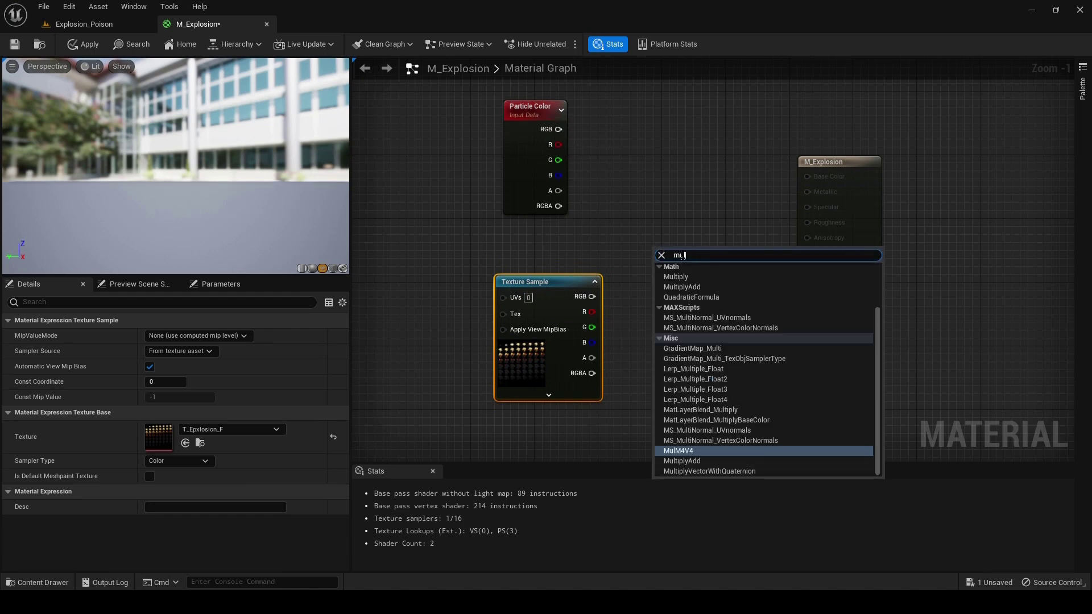
pyautogui.click(685, 277)
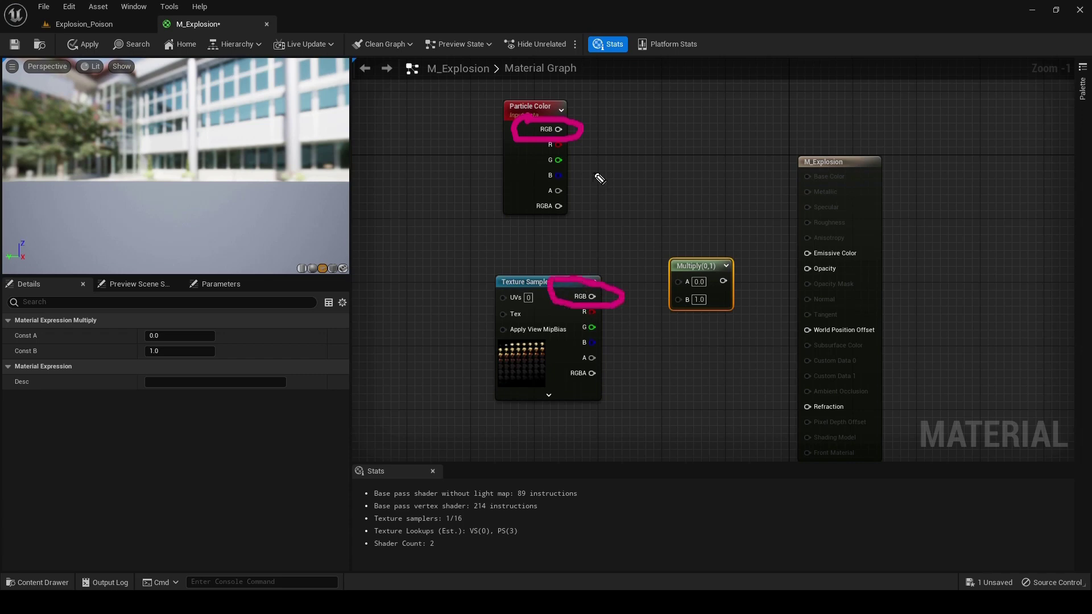
pyautogui.moveTo(589, 156); pyautogui.dragTo(674, 283)
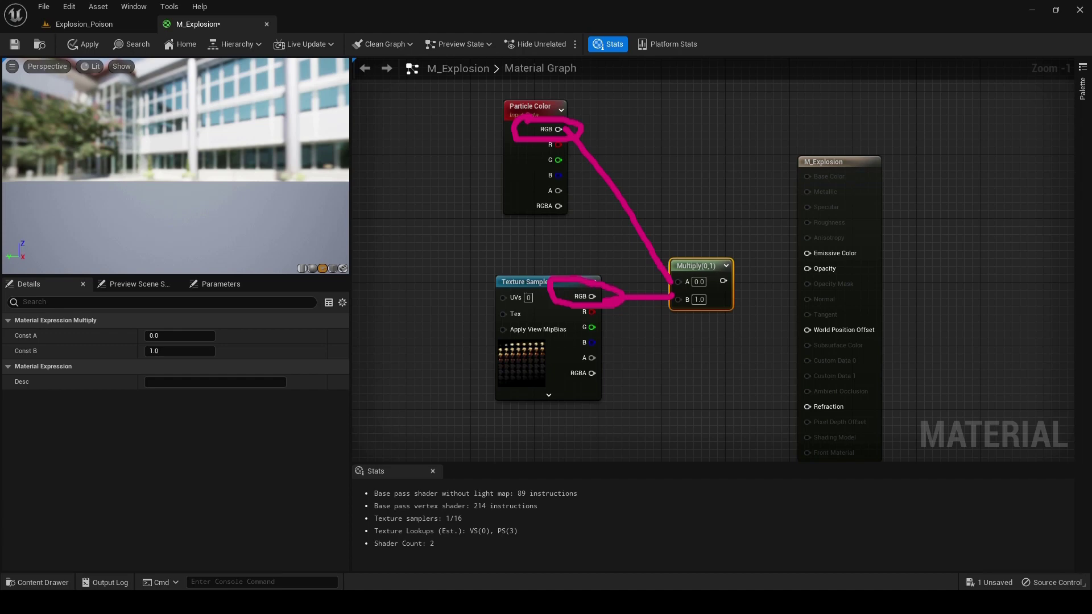
pyautogui.press('Escape')
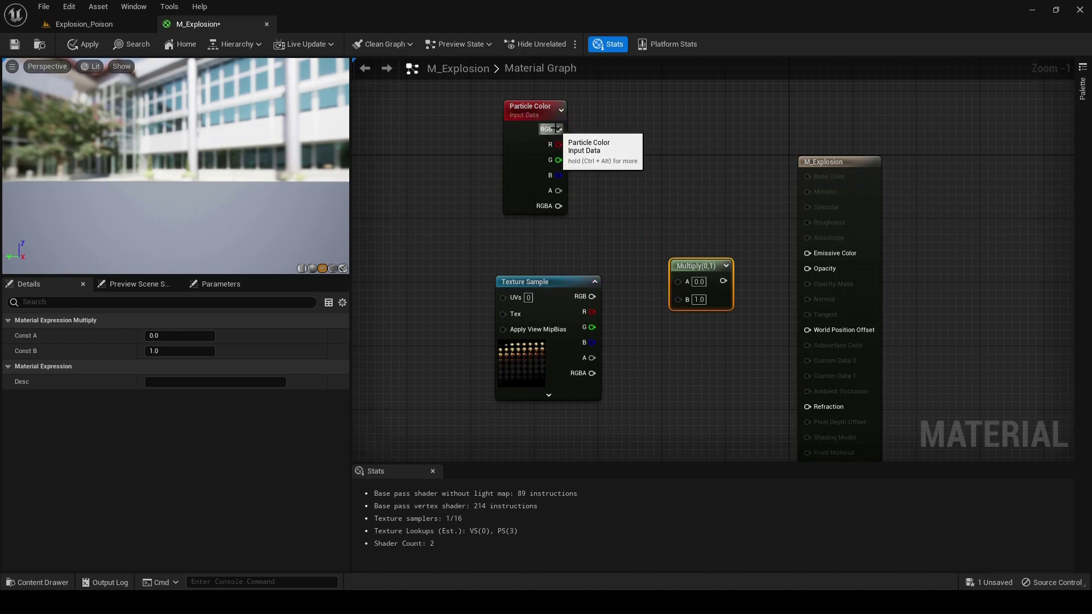
# Connect Particle Color's RGB to Multiply input A and Texture Sample's RGB to input B, and space the source nodes further apart.
pyautogui.moveTo(558, 129); pyautogui.dragTo(681, 284)
pyautogui.moveTo(590, 296); pyautogui.dragTo(680, 297)
pyautogui.moveTo(566, 285); pyautogui.dragTo(542, 301)
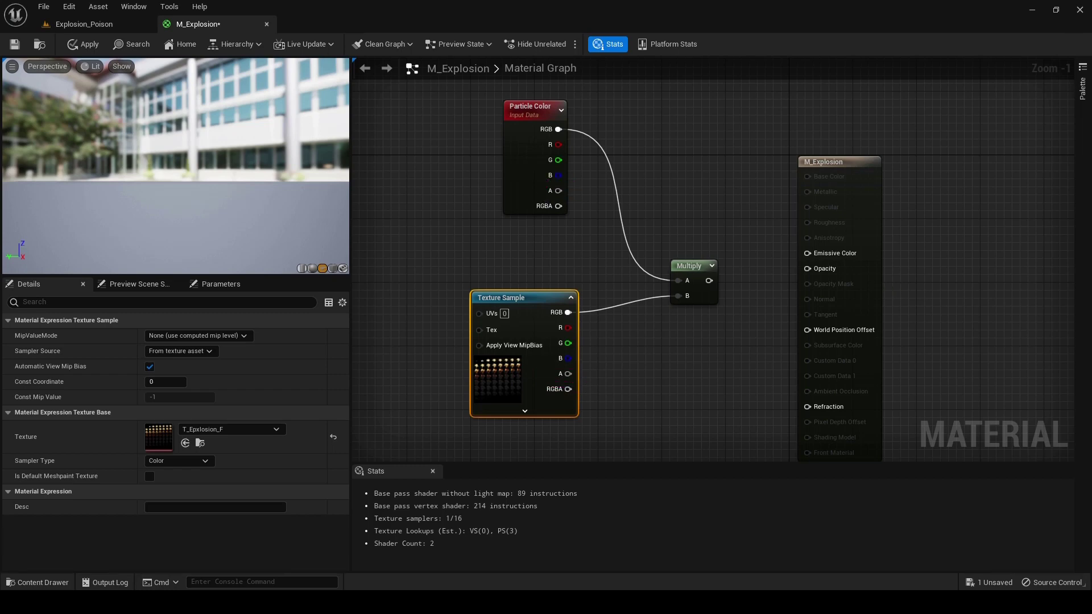
pyautogui.moveTo(511, 102); pyautogui.dragTo(494, 94)
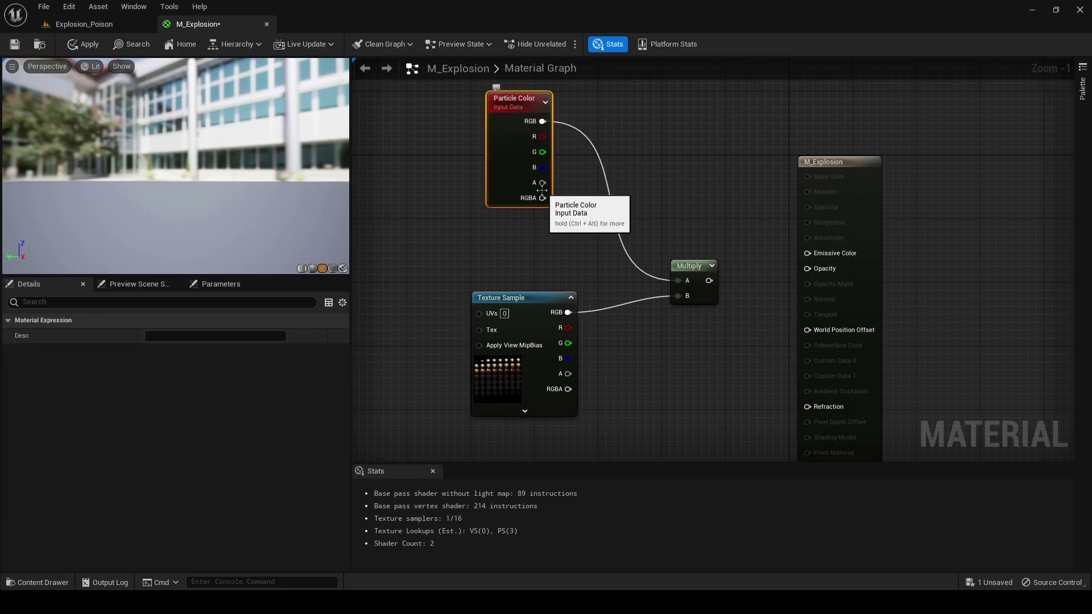
# Shift the Particle Color node slightly outward and lower the Multiply node to beside the Texture Sample.
pyautogui.click(501, 301)
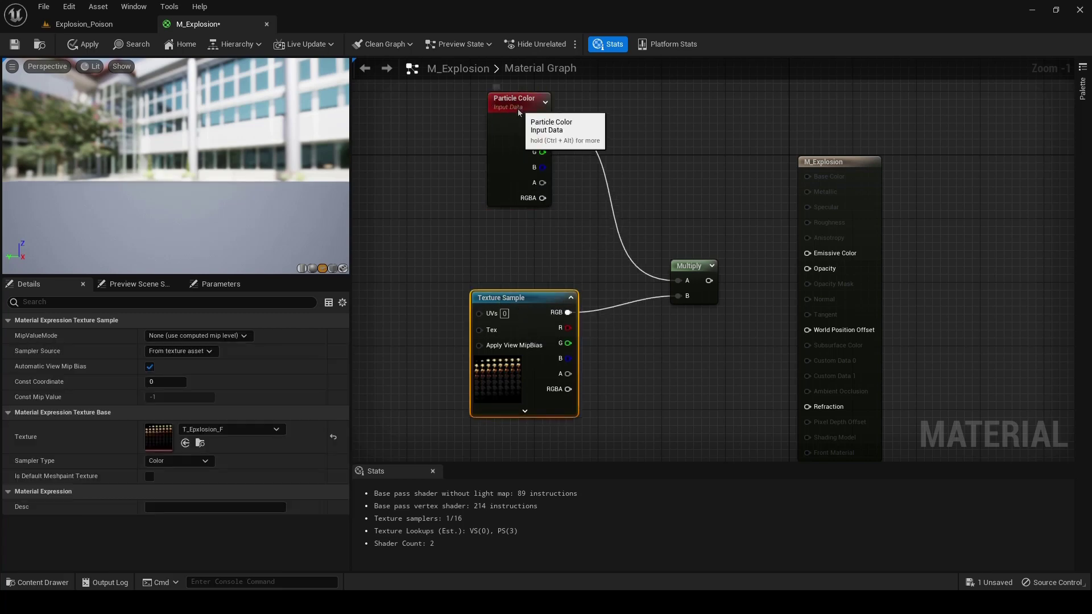
pyautogui.moveTo(510, 105); pyautogui.dragTo(502, 105)
pyautogui.moveTo(691, 267); pyautogui.dragTo(692, 300)
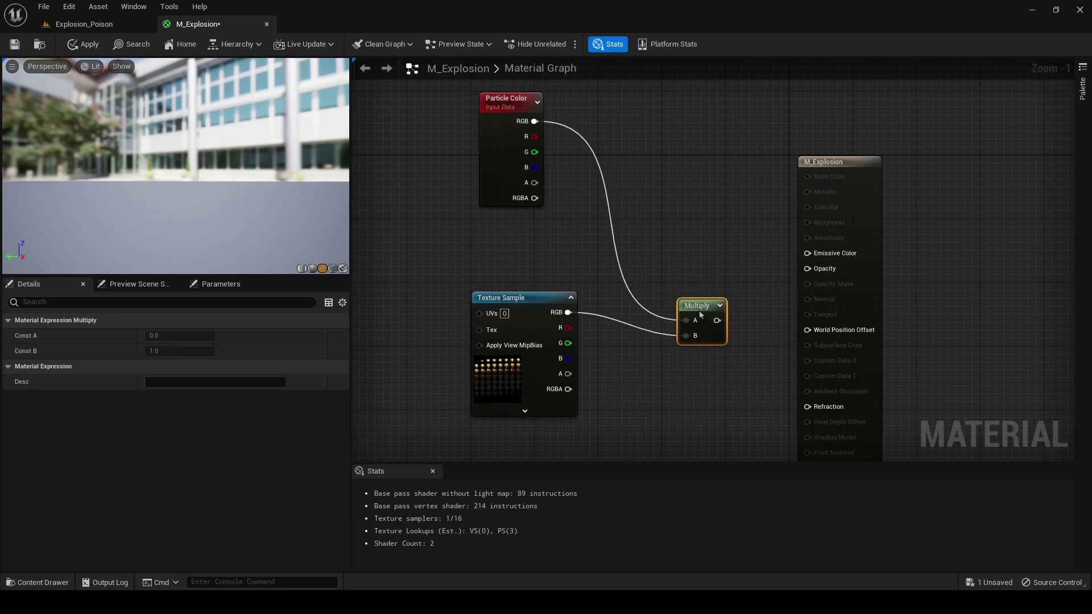
# Add a second Multiply node and stack it below the existing one, moving the existing one up to make room.
pyautogui.rightClick(651, 140)
pyautogui.write('mul')
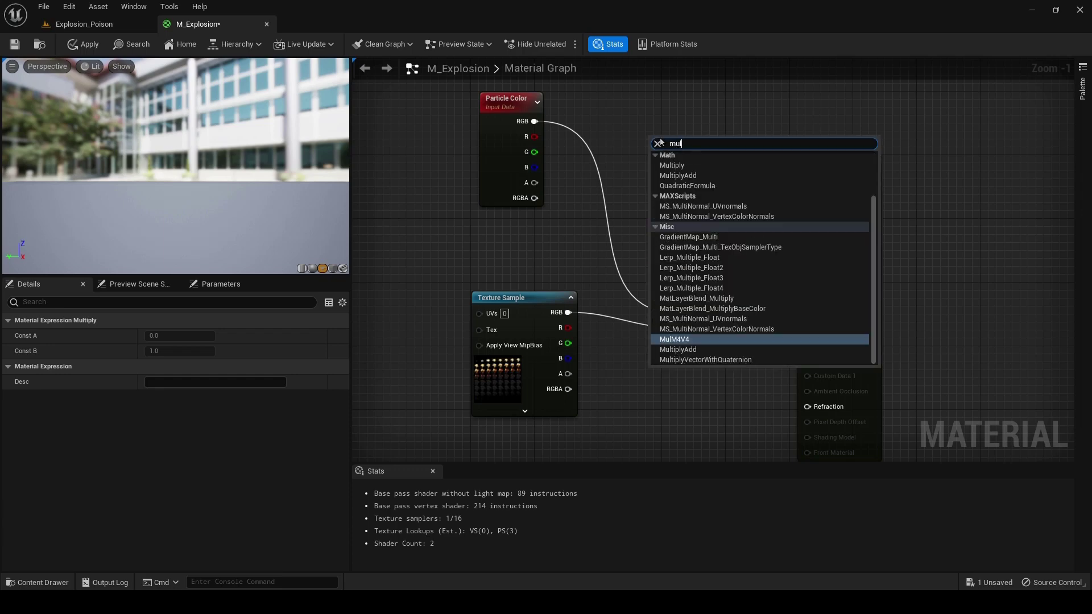
pyautogui.click(672, 165)
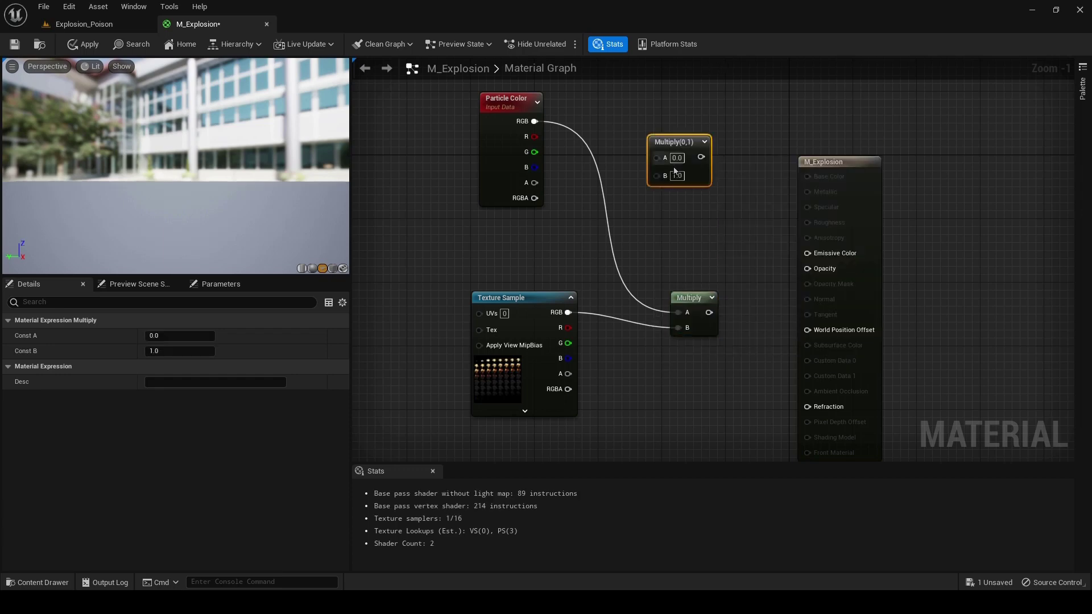
pyautogui.moveTo(671, 161); pyautogui.dragTo(670, 377)
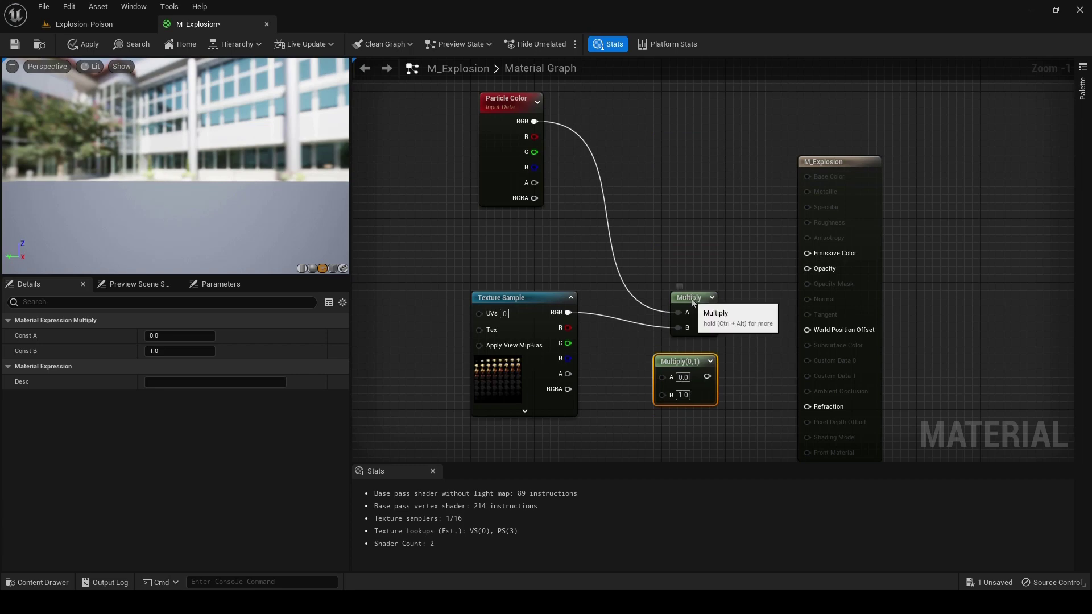
pyautogui.moveTo(688, 298); pyautogui.dragTo(688, 202)
pyautogui.moveTo(689, 367); pyautogui.dragTo(695, 327)
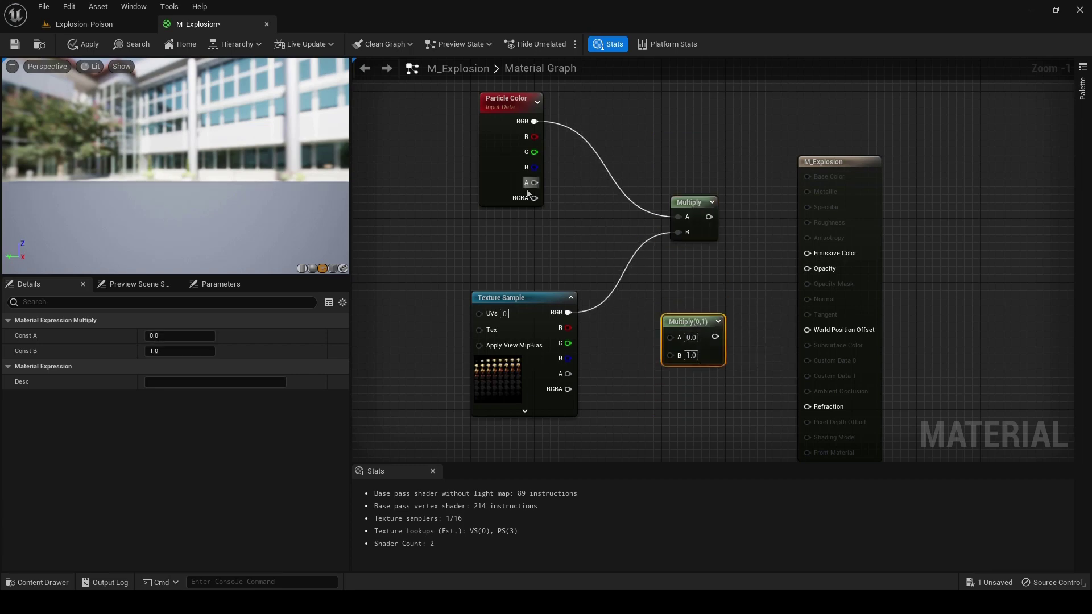
# Connect Particle Color's A to the lower Multiply's input A and Texture Sample's A to input B, and tidy the node spacing.
pyautogui.moveTo(535, 183); pyautogui.dragTo(668, 336)
pyautogui.moveTo(567, 374); pyautogui.dragTo(686, 328)
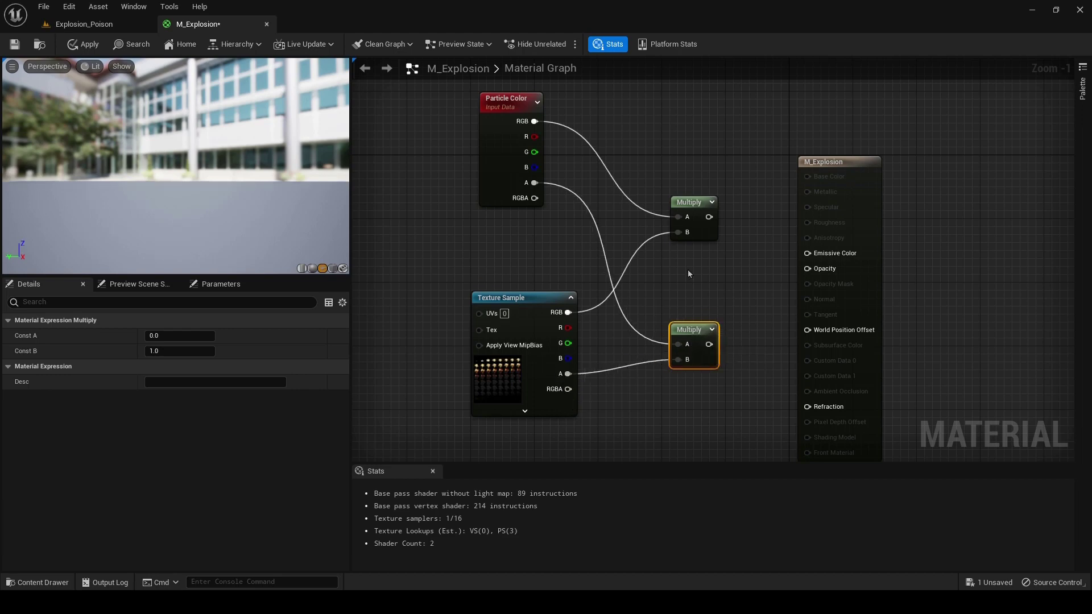
pyautogui.moveTo(689, 207); pyautogui.dragTo(689, 215)
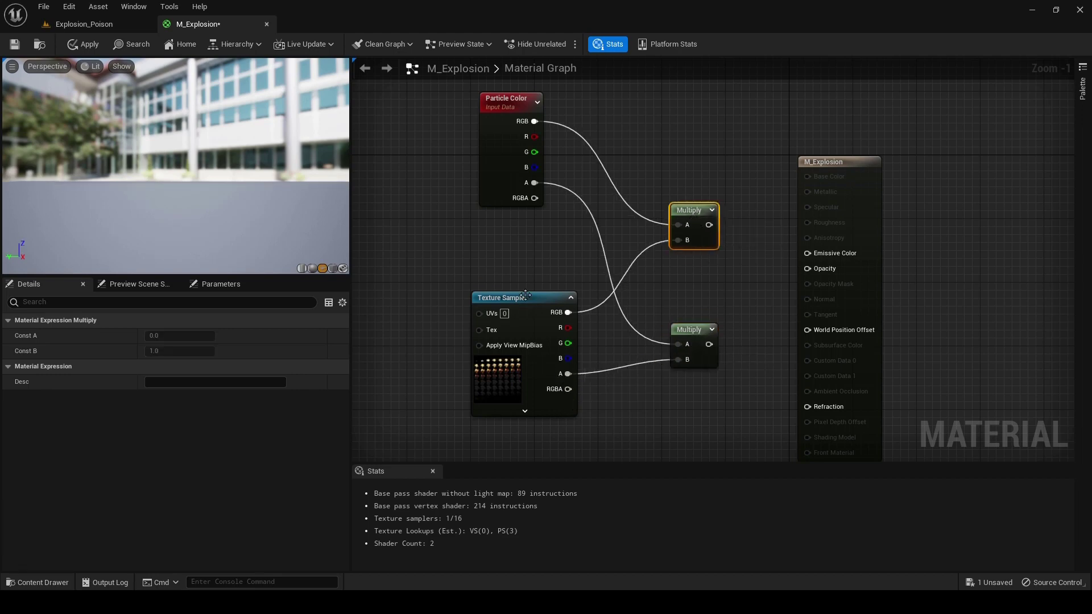
pyautogui.moveTo(520, 298); pyautogui.dragTo(512, 305)
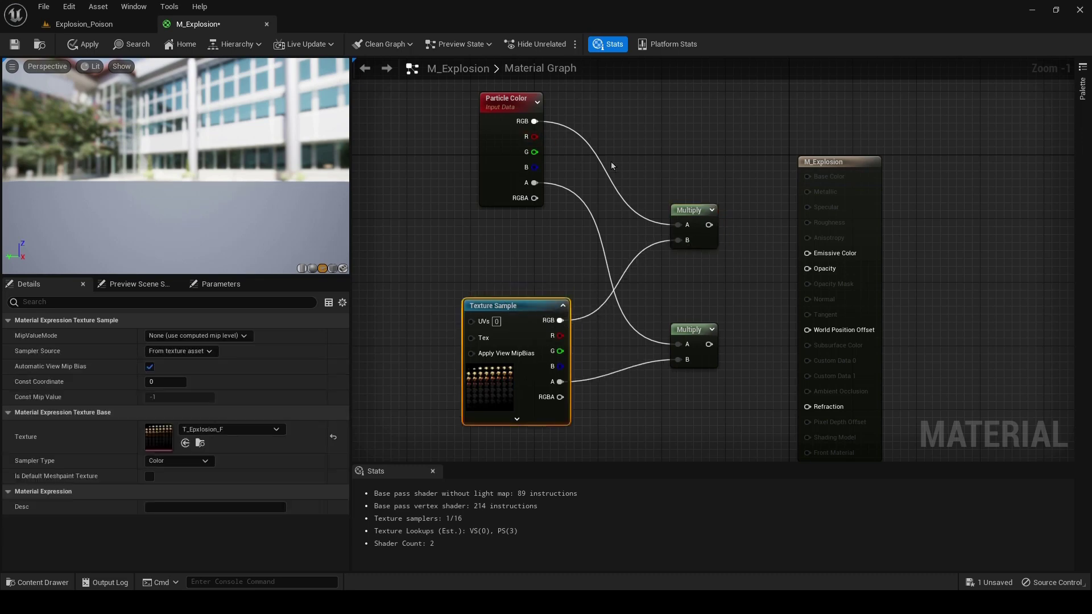
# Connect the upper Multiply to Emissive Color and the lower Multiply to Opacity, and save the material.
pyautogui.click(706, 225)
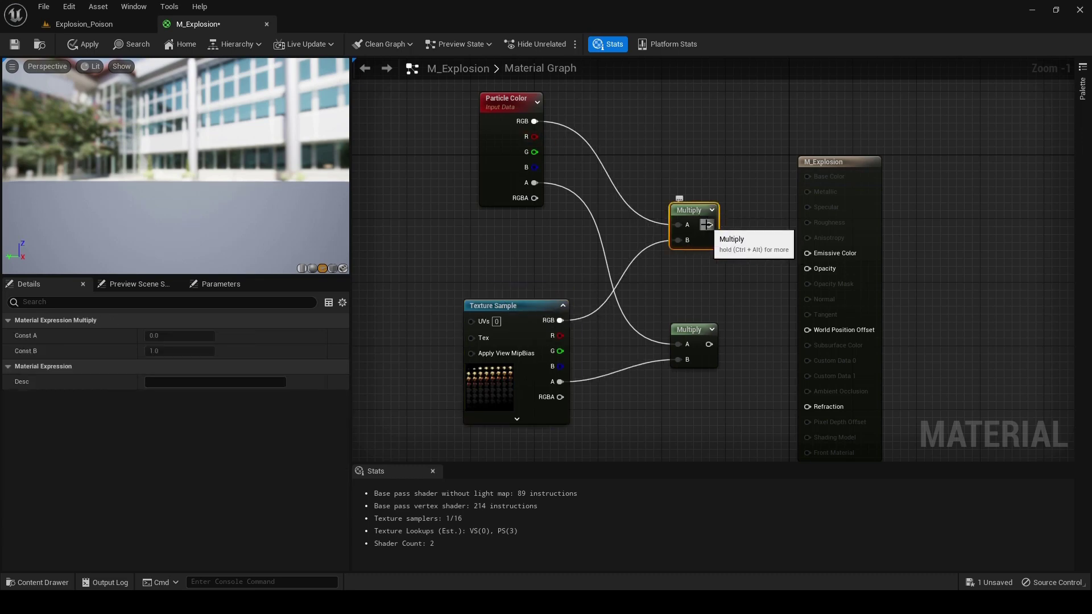
pyautogui.moveTo(706, 225); pyautogui.dragTo(808, 253)
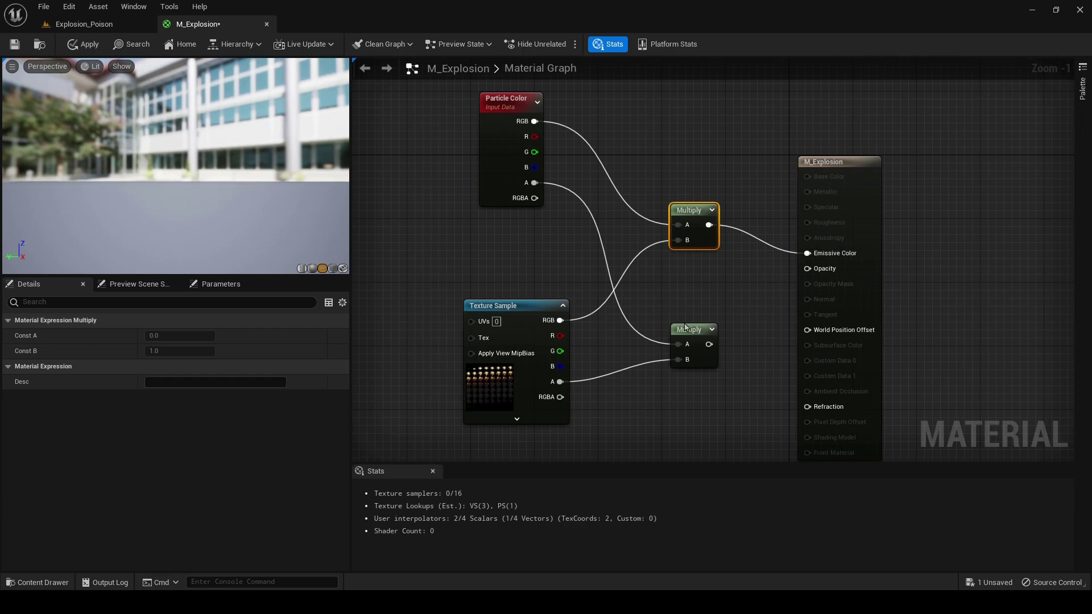
pyautogui.moveTo(686, 329); pyautogui.dragTo(701, 344)
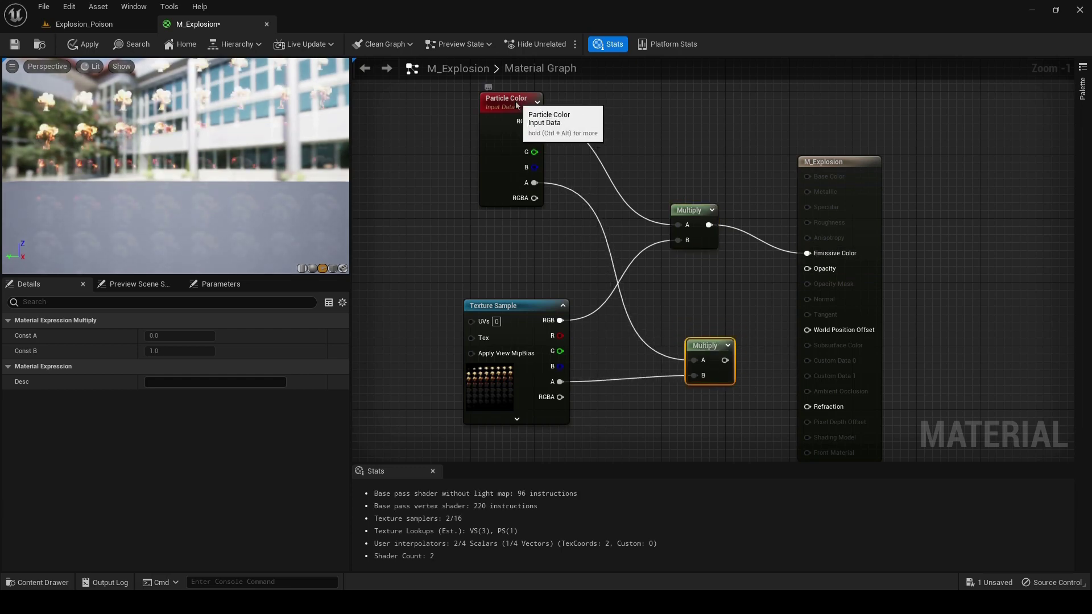
pyautogui.click(515, 104)
pyautogui.click(514, 305)
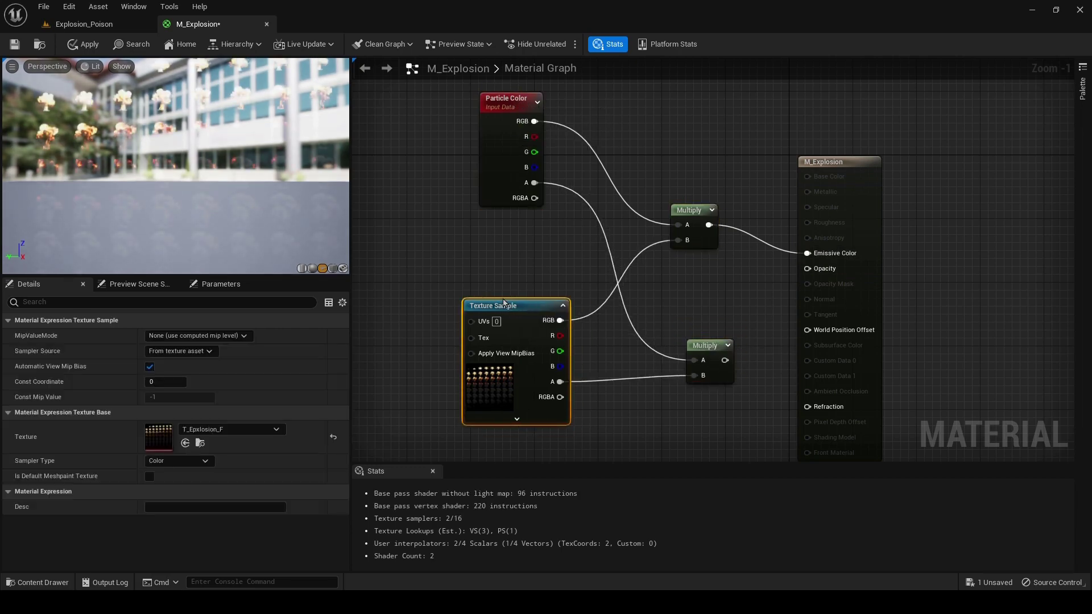
pyautogui.moveTo(721, 348); pyautogui.dragTo(806, 275)
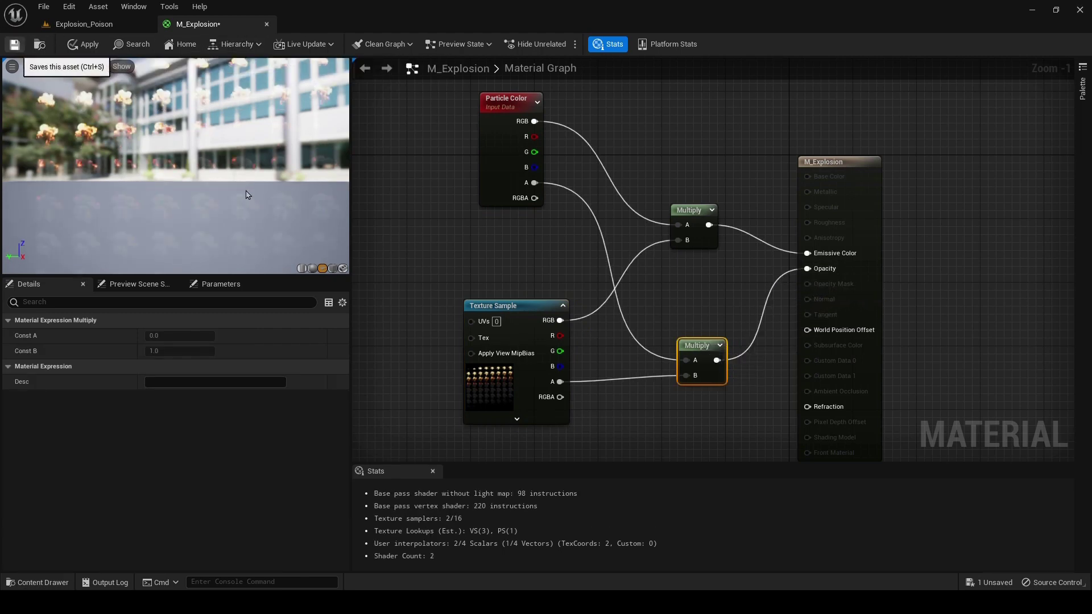
pyautogui.hotkey('ctrl', 's')
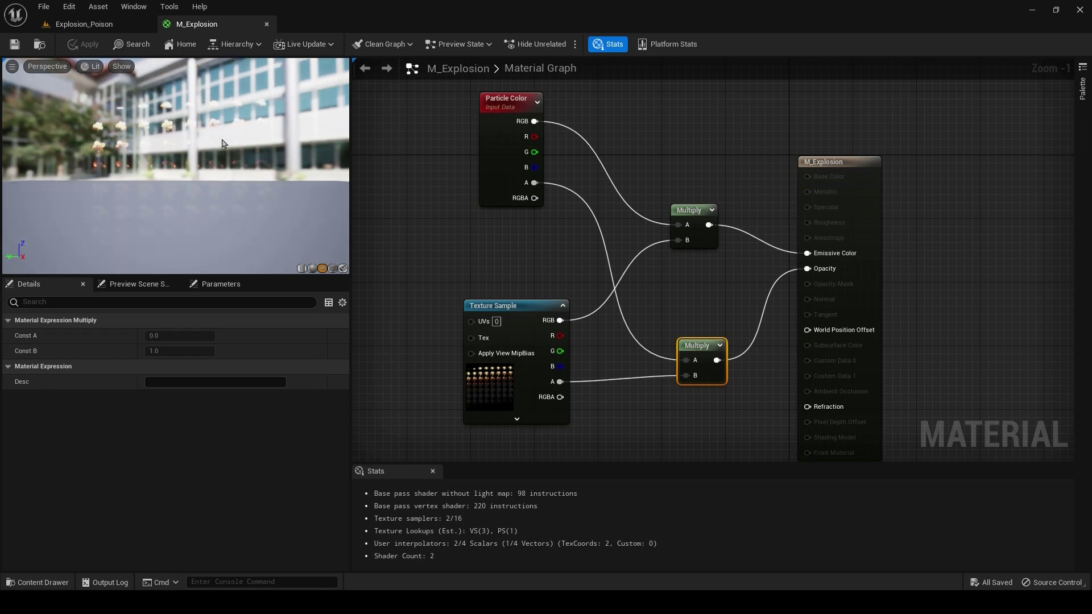
# Open the preview scene's Environment settings and turn off Show Environment.
pyautogui.click(139, 291)
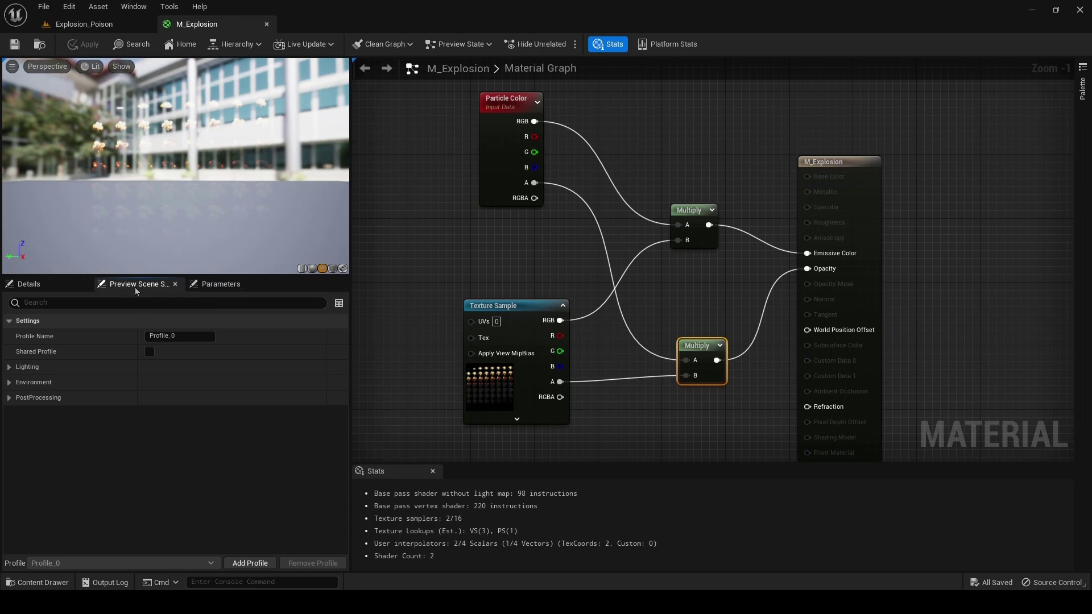
pyautogui.click(134, 6)
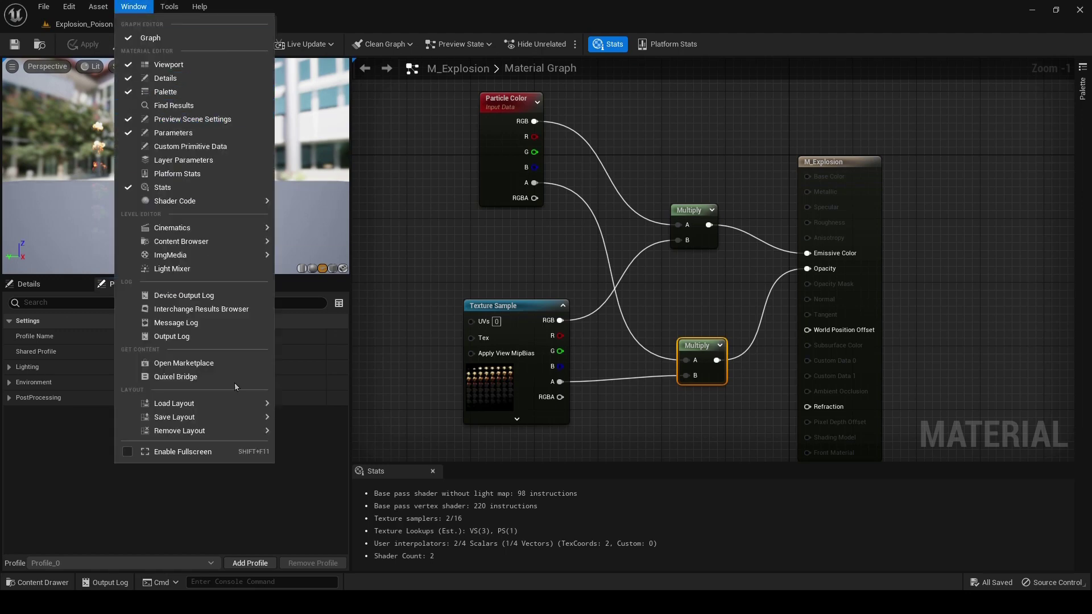
pyautogui.click(301, 511)
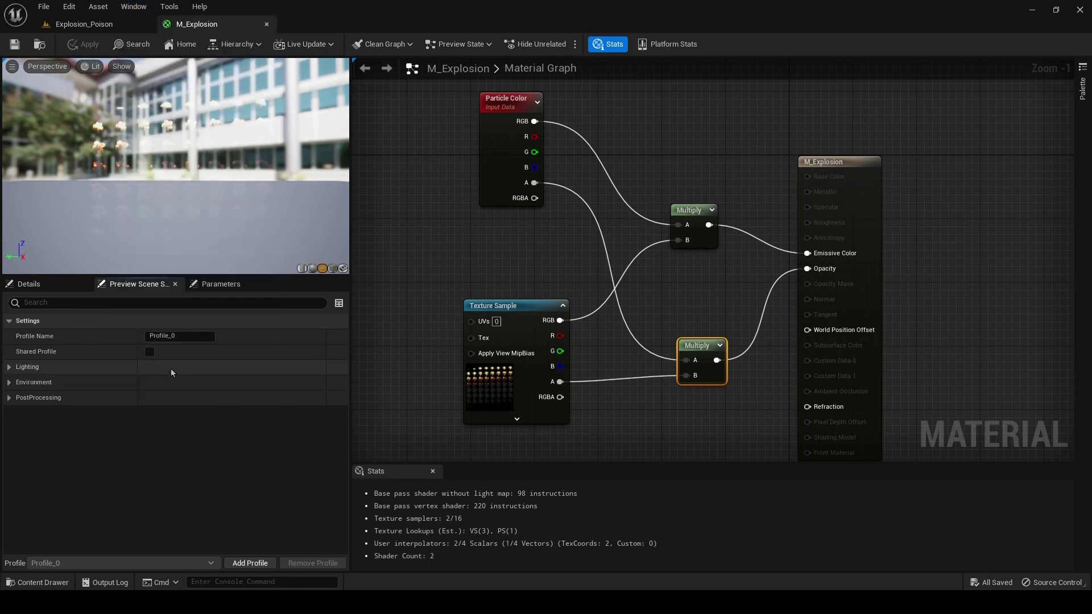
pyautogui.click(8, 382)
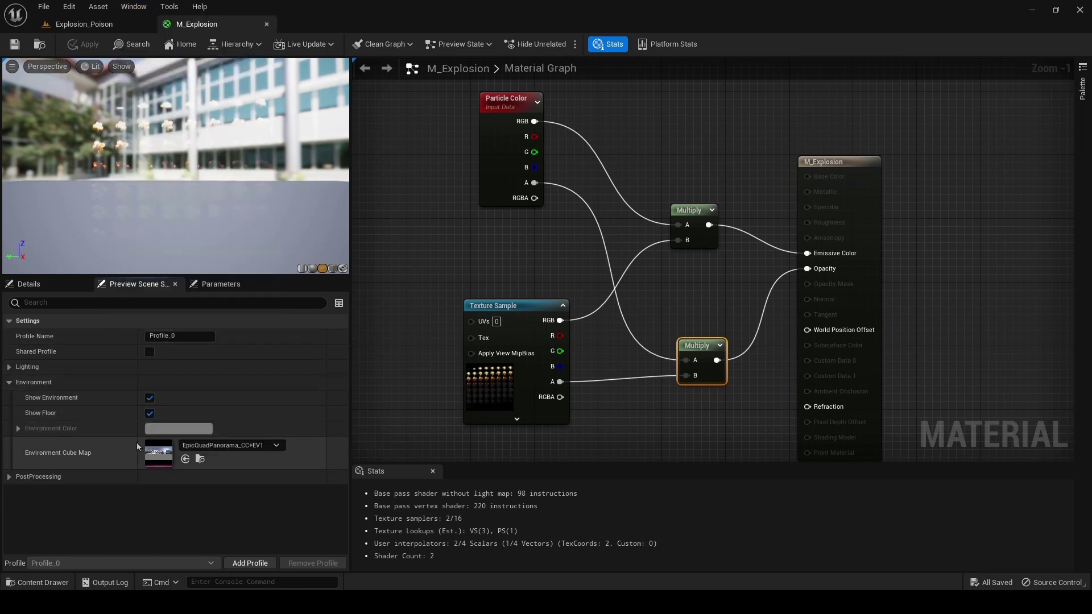
pyautogui.click(149, 413)
pyautogui.click(149, 398)
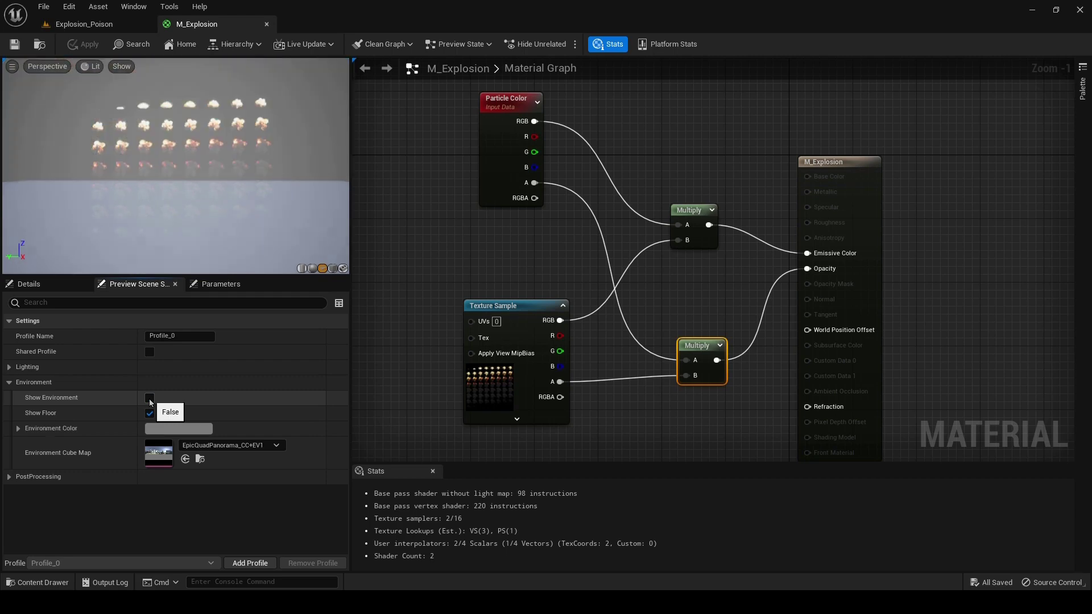
# Set the preview scene's Environment Color to black and turn off Show Floor.
pyautogui.click(170, 433)
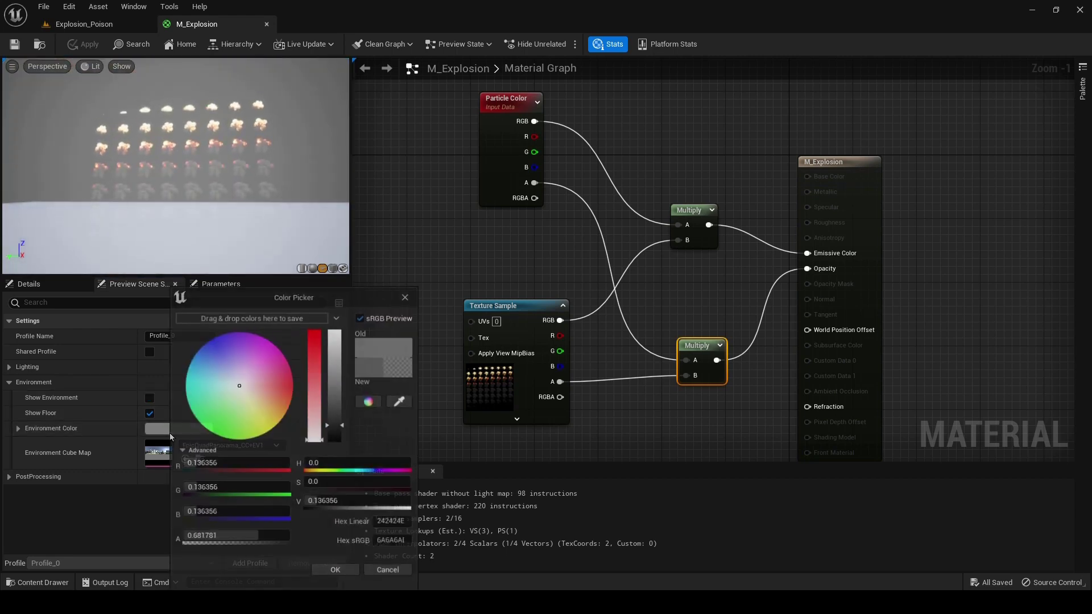
pyautogui.moveTo(343, 437); pyautogui.dragTo(344, 451)
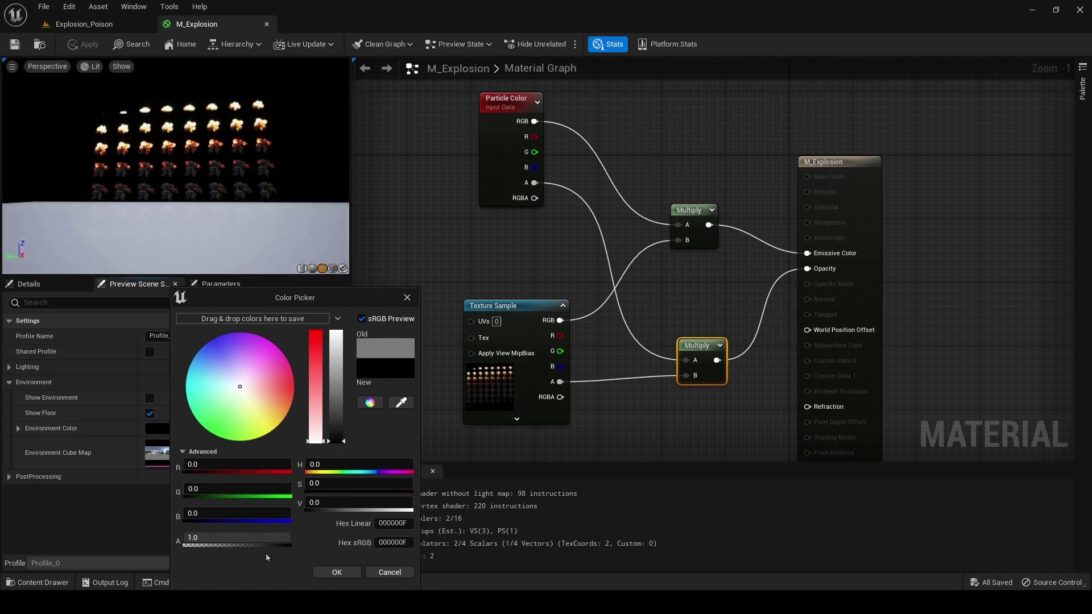
pyautogui.click(337, 572)
pyautogui.click(149, 414)
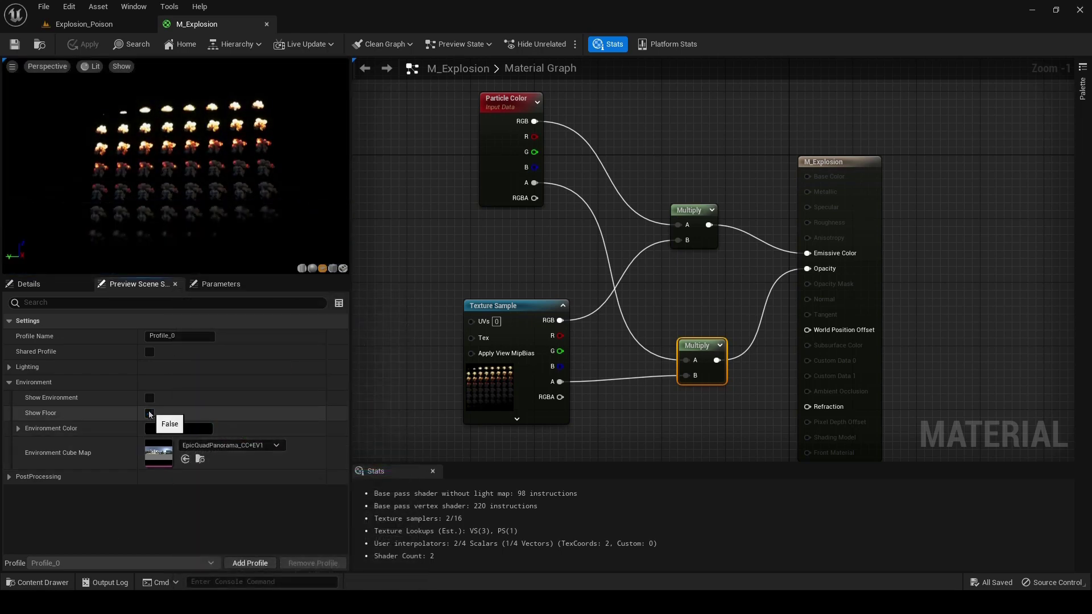
pyautogui.moveTo(175, 165); pyautogui.dragTo(171, 188)
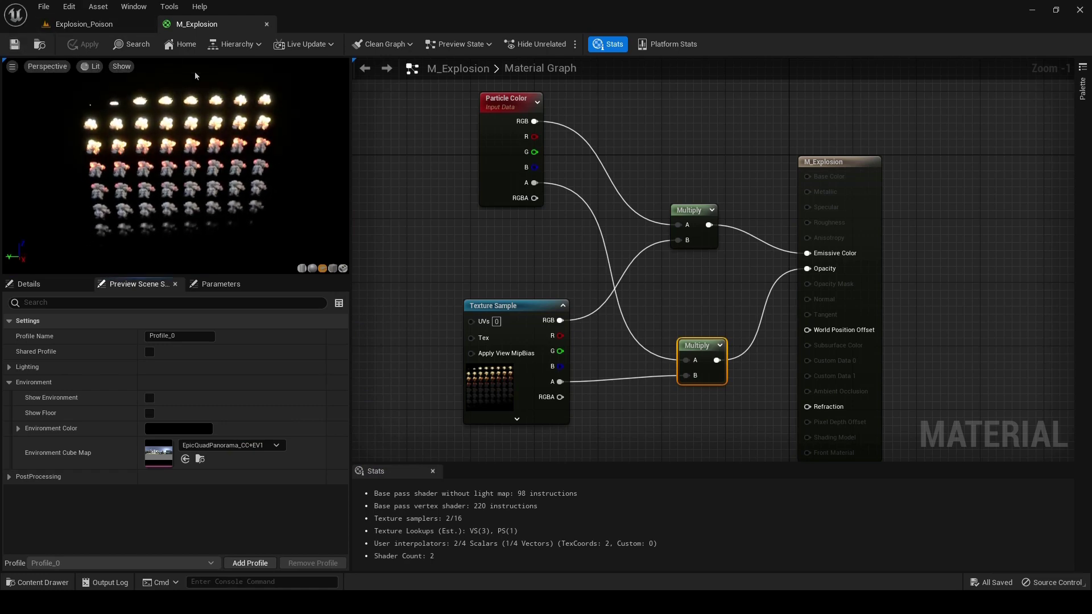
# Rename the M_Explosion material in the project's Materials folder to M_Explosion_Master.
pyautogui.click(103, 27)
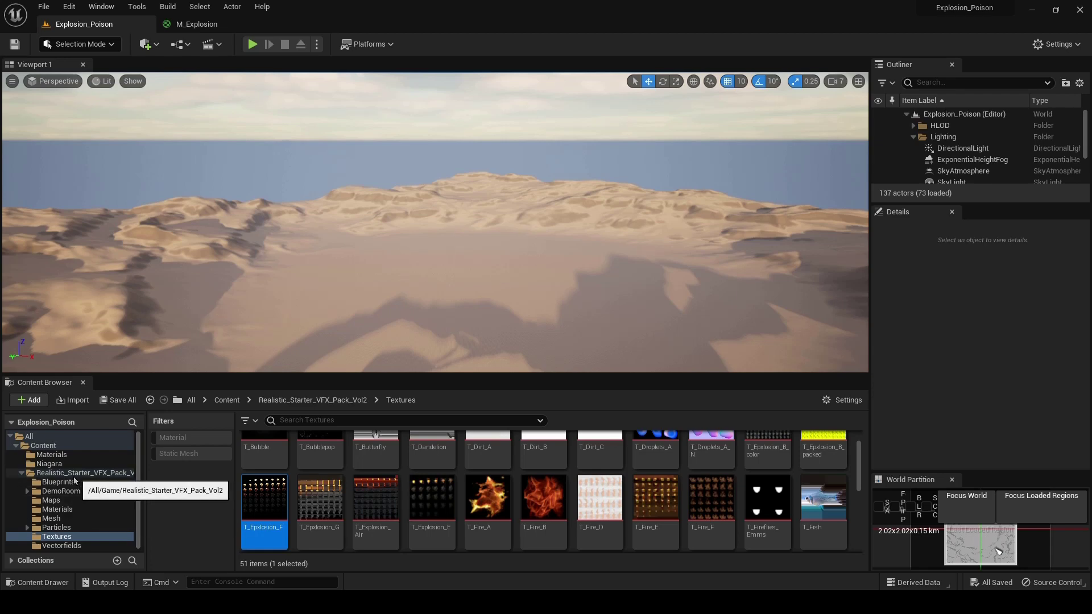
pyautogui.click(58, 455)
pyautogui.click(272, 447)
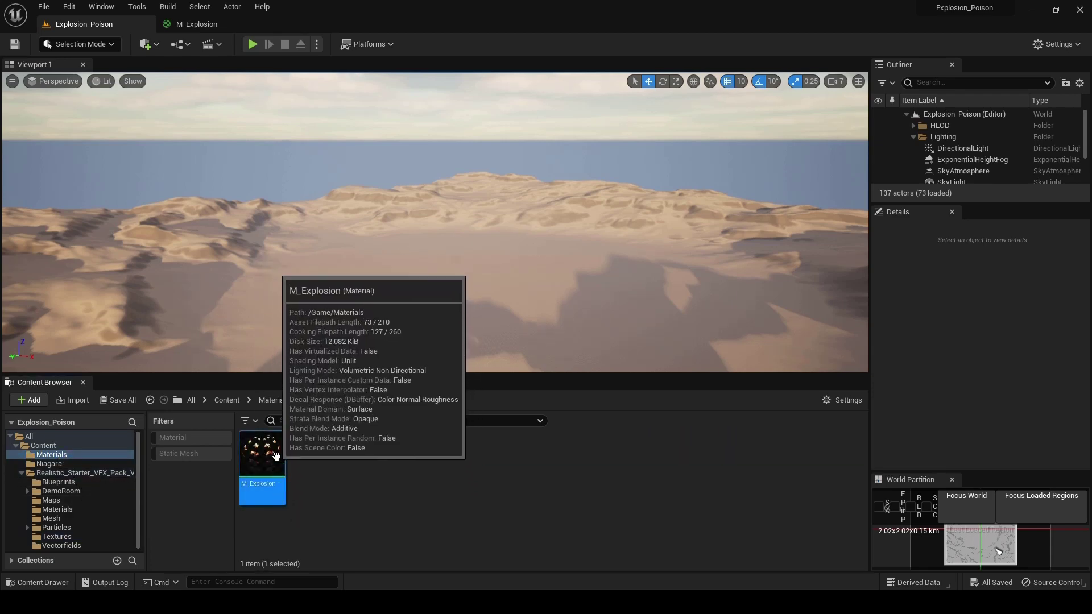
pyautogui.press('F2')
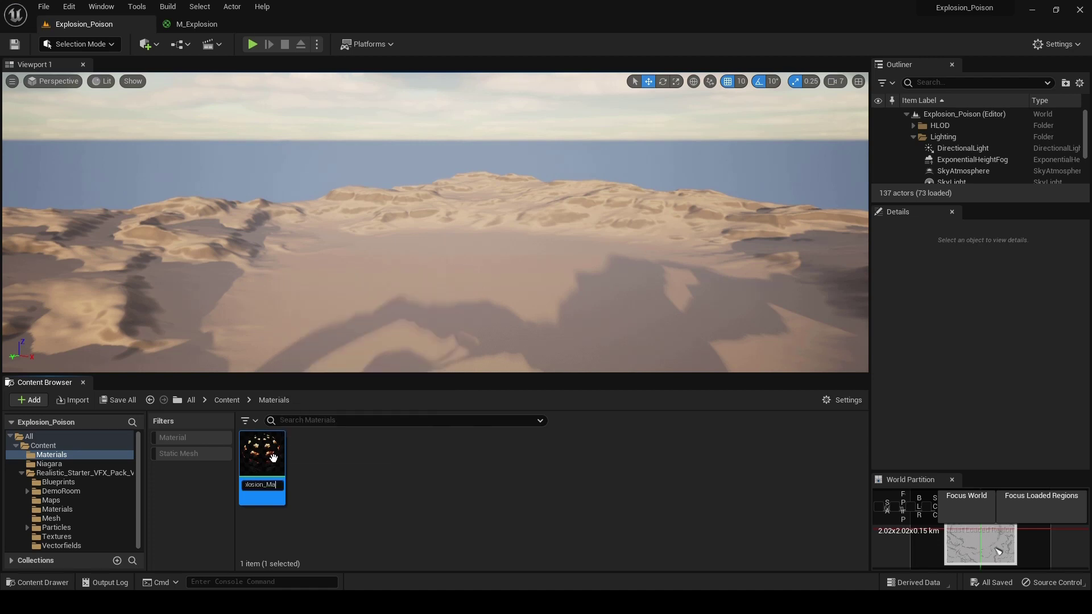
pyautogui.write('_Master')
pyautogui.press('Return')
pyautogui.click(344, 483)
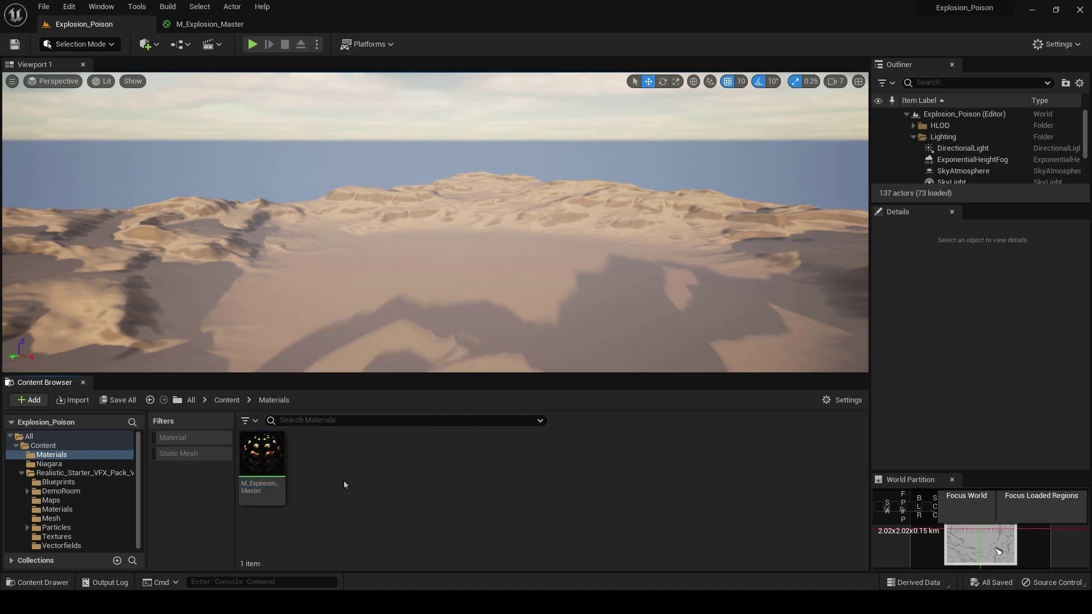
pyautogui.click(267, 462)
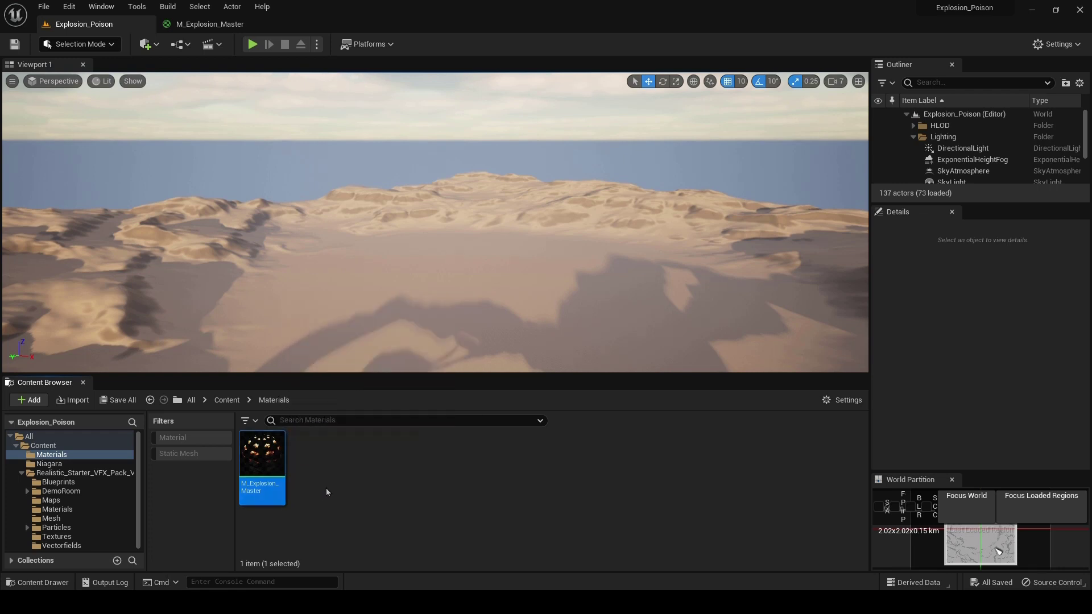
pyautogui.rightClick(267, 463)
pyautogui.click(256, 465)
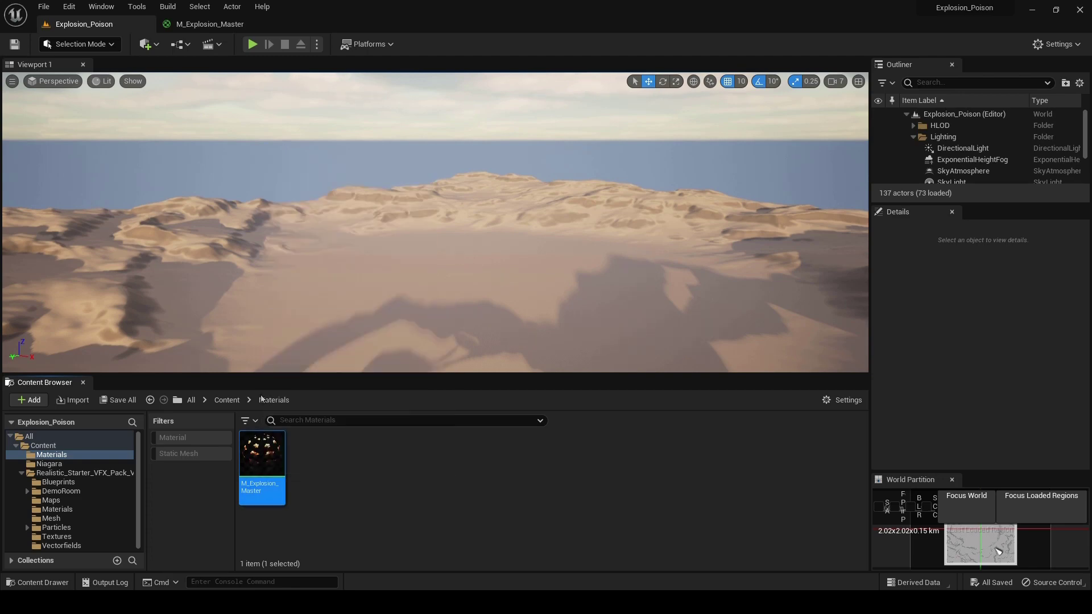
pyautogui.click(210, 24)
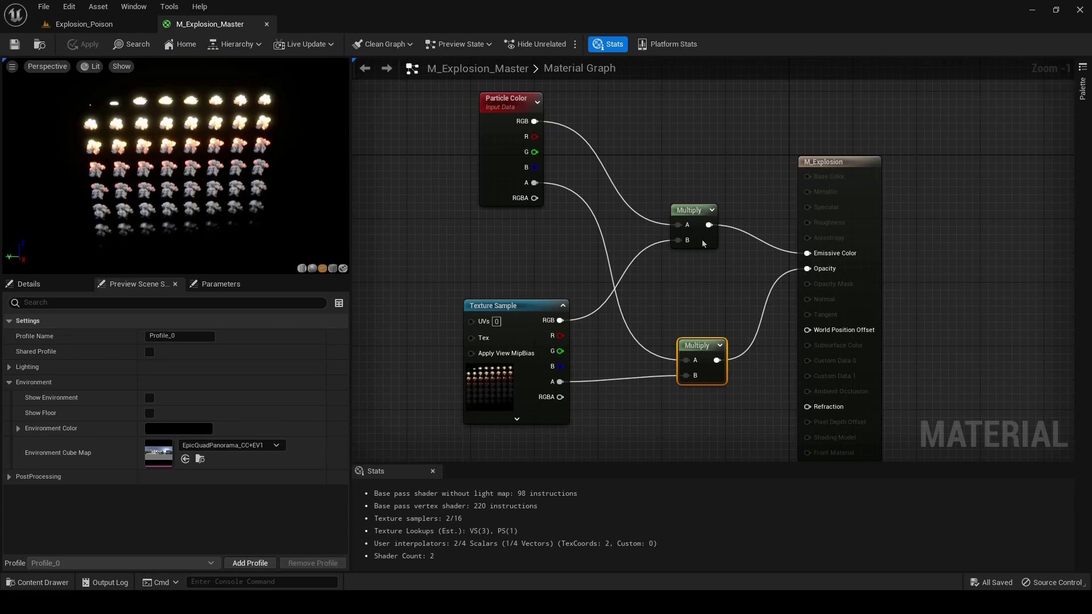
pyautogui.scroll(-2, 671, 246)
pyautogui.scroll(2, 670, 246)
pyautogui.click(118, 26)
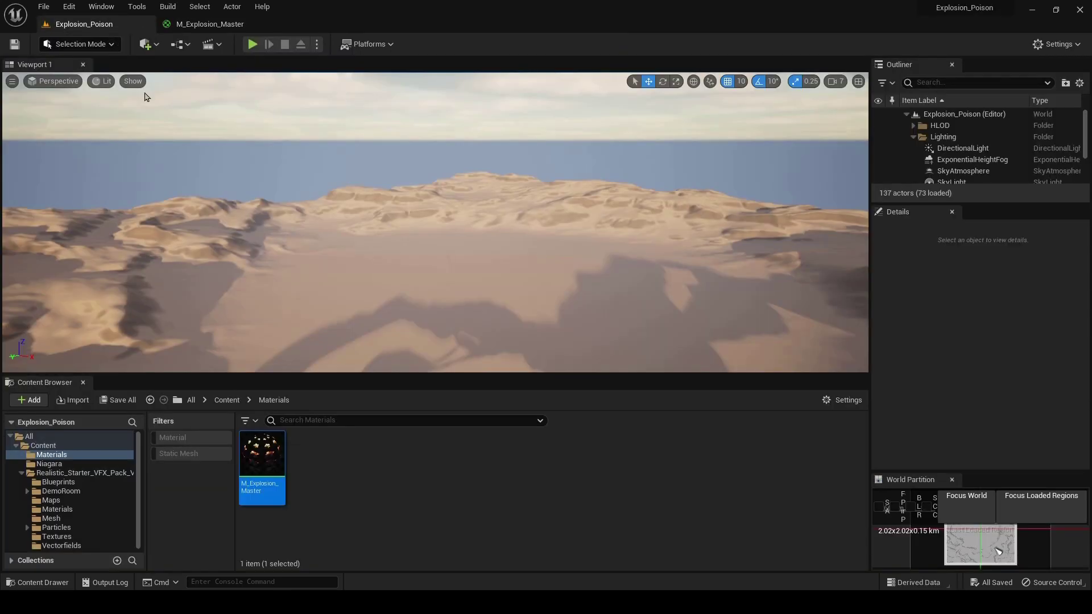
# Open the M_Explosion_Master material from the Materials folder for editing.
pyautogui.click(346, 494)
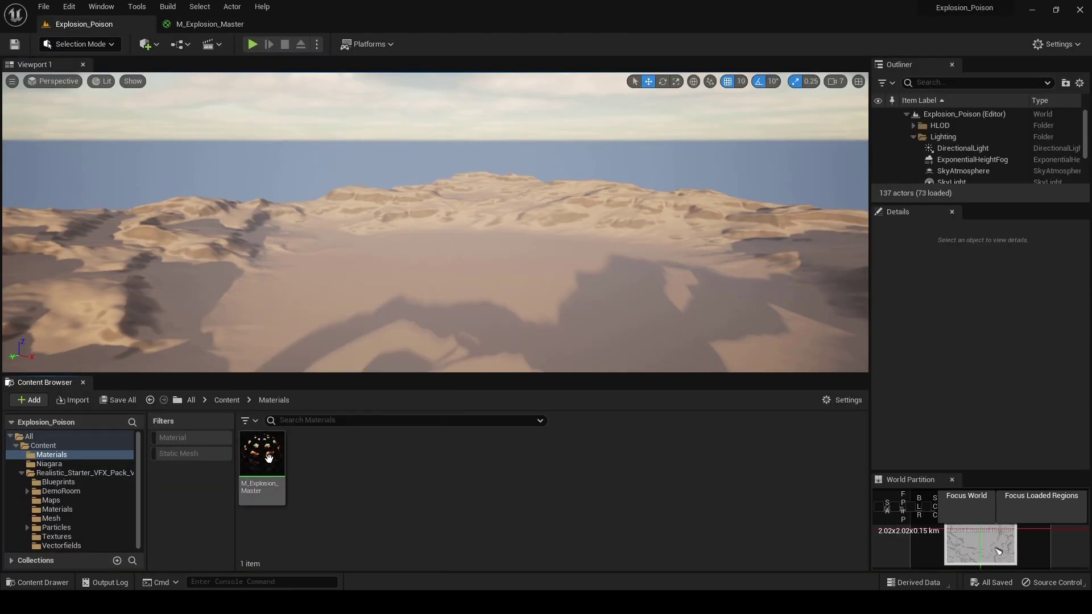
pyautogui.click(281, 480)
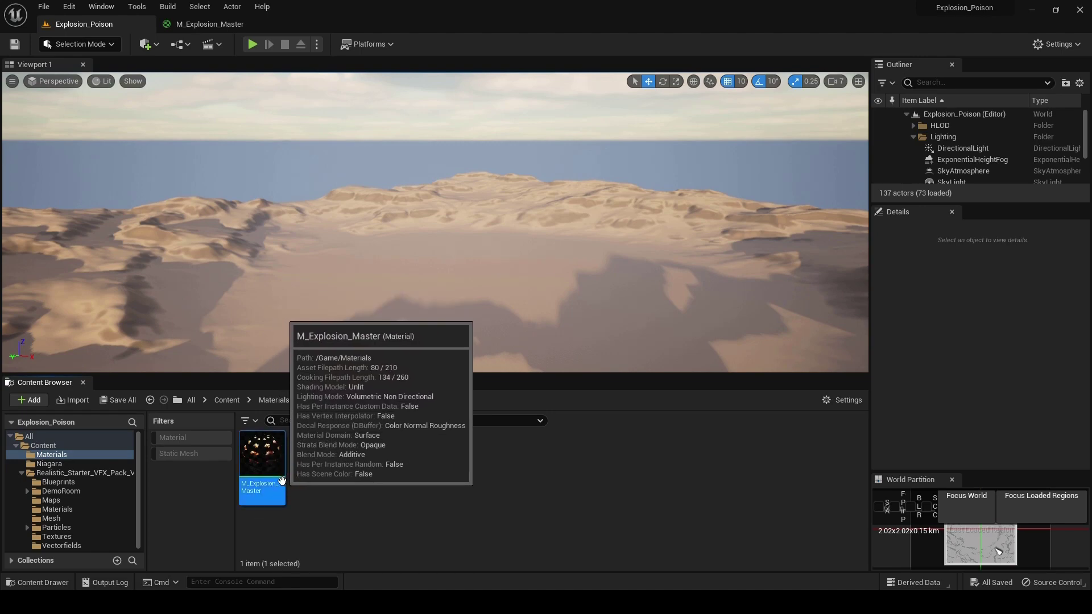
pyautogui.doubleClick(281, 481)
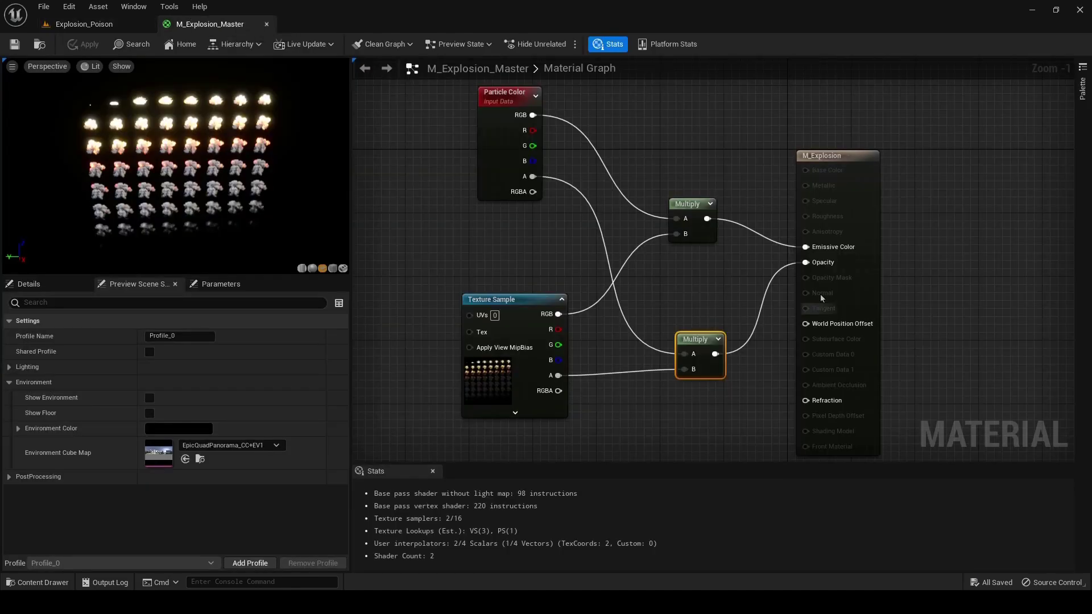
# Create a material instance from M_Explosion_Master in the Materials folder and name it MI_Explosion.
pyautogui.click(84, 24)
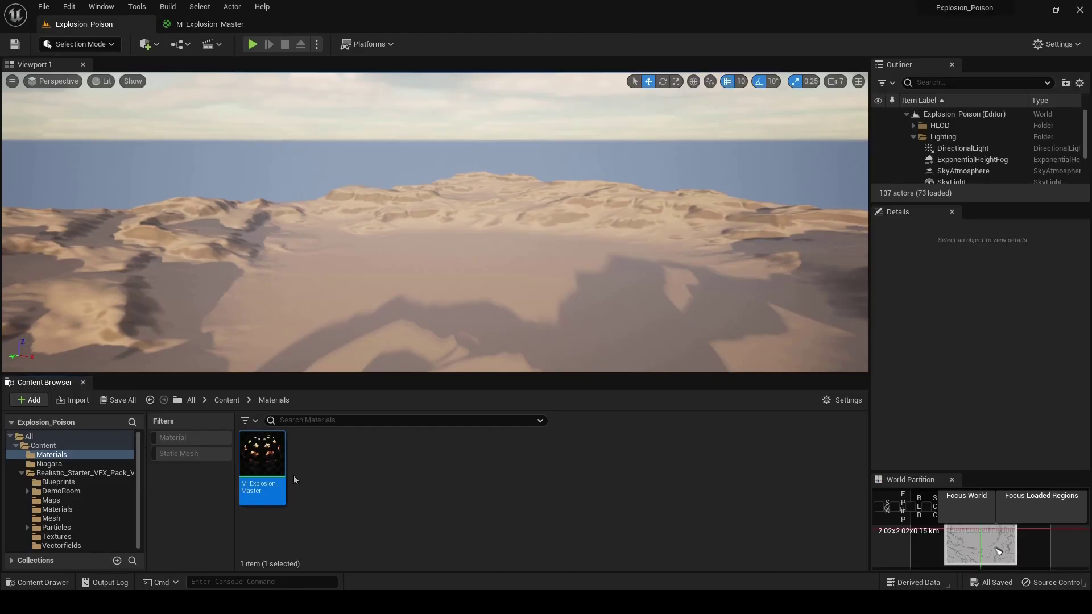
pyautogui.rightClick(269, 460)
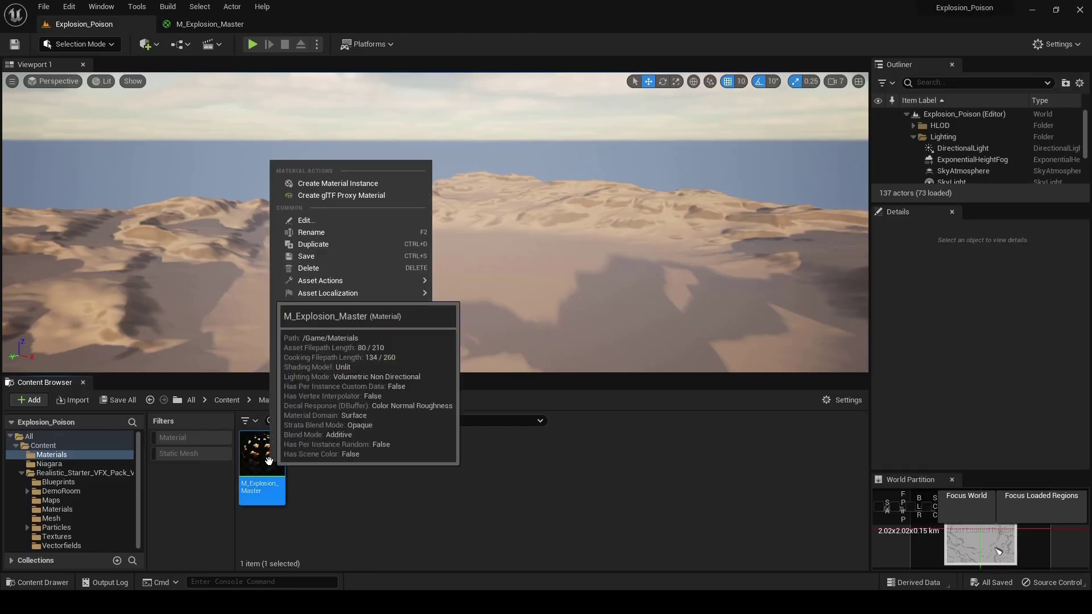
pyautogui.click(353, 179)
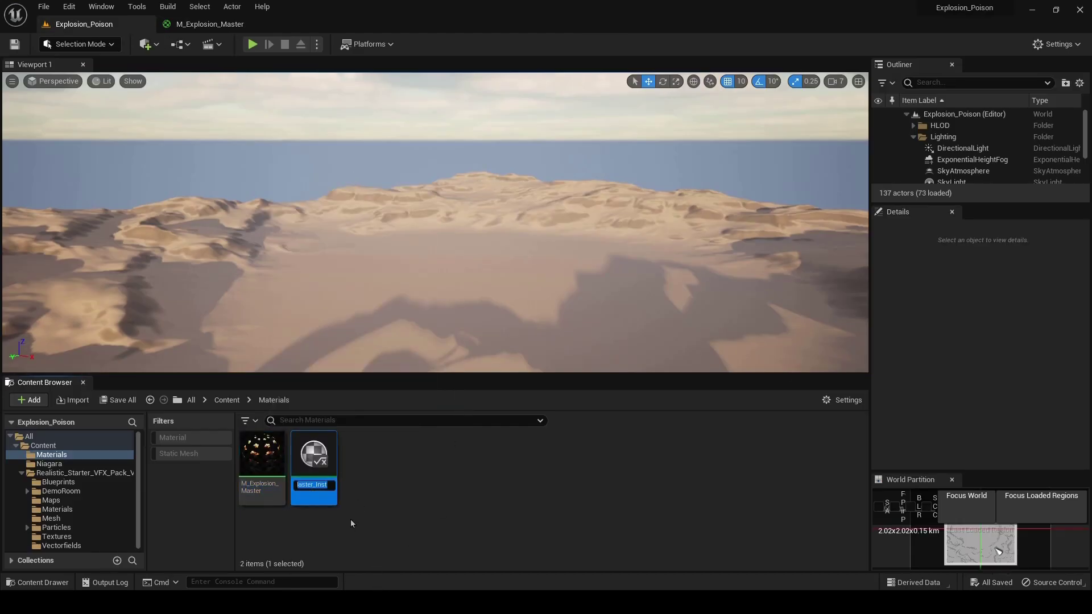
pyautogui.write('M')
pyautogui.write('_Ex')
pyautogui.press('BackSpace')
pyautogui.press('BackSpace')
pyautogui.press('BackSpace')
pyautogui.write('Explosion')
pyautogui.press('Return')
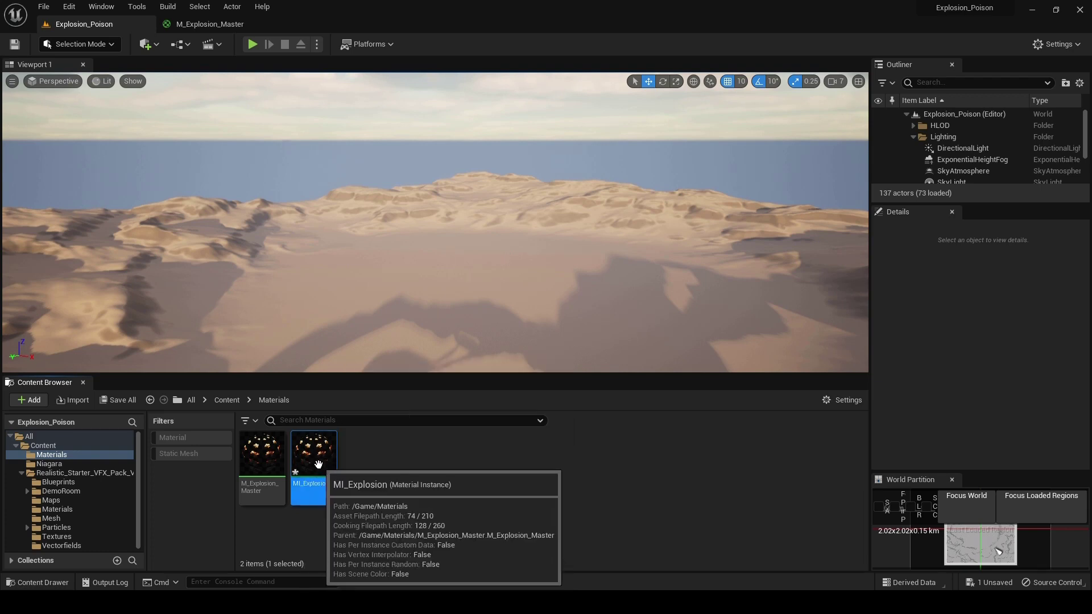
# Move the MI_Explosion material instance into the Niagara folder and open that folder.
pyautogui.moveTo(323, 459); pyautogui.dragTo(51, 466)
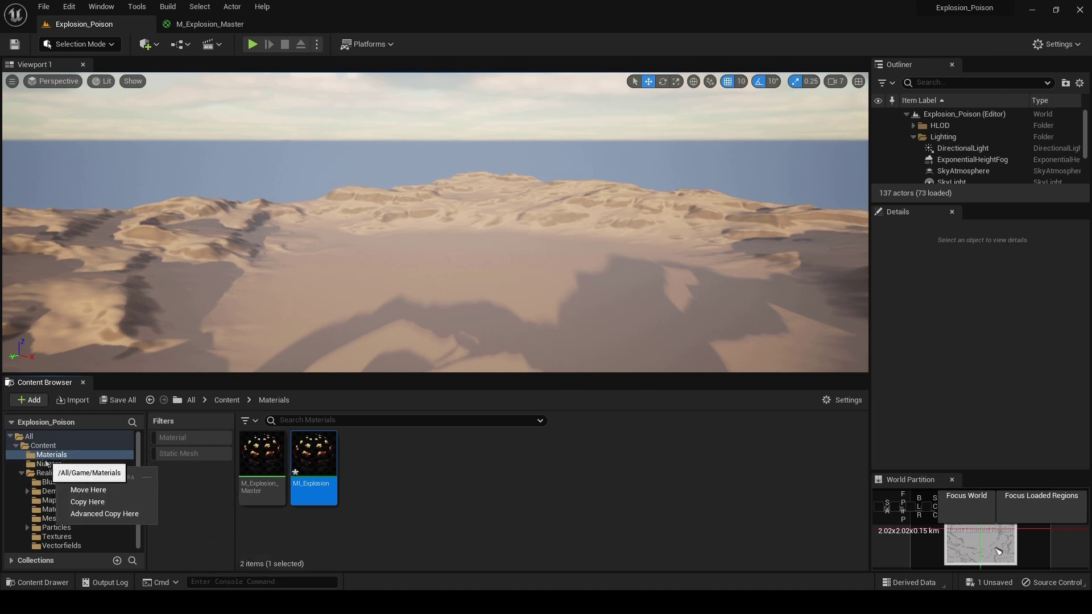
pyautogui.click(89, 490)
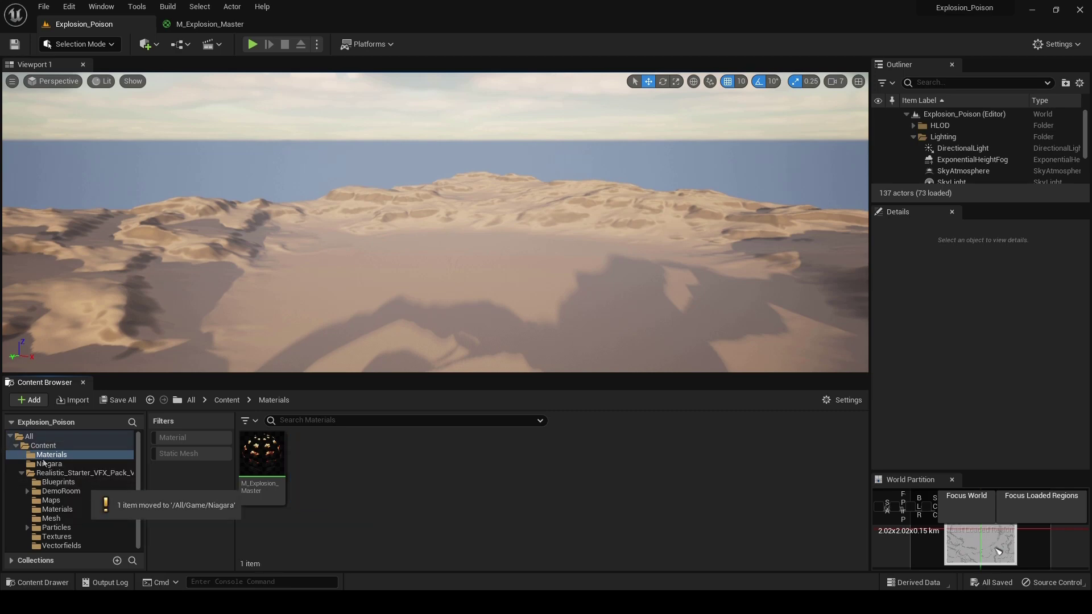
pyautogui.click(22, 473)
pyautogui.click(49, 464)
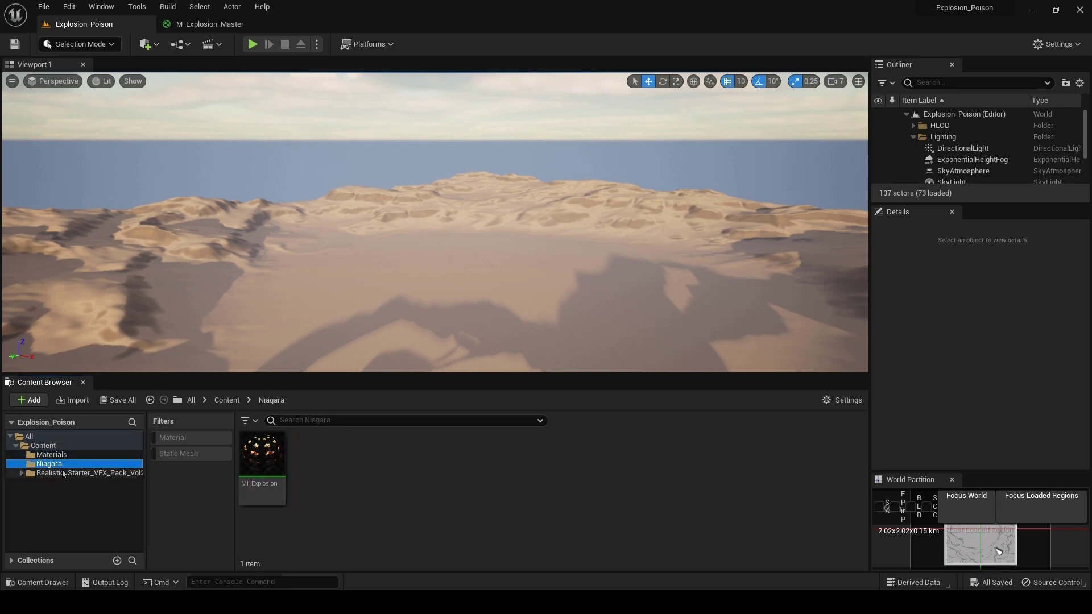
pyautogui.click(257, 475)
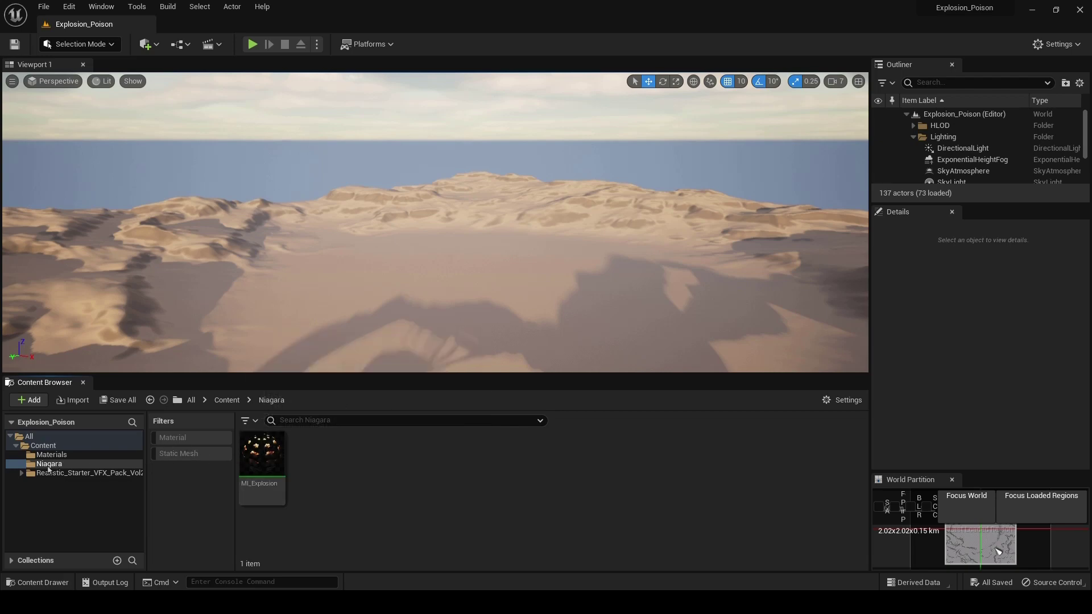
# Create a Niagara system in the Niagara folder from selected emitters, adding the Simple Sprite Burst template.
pyautogui.rightClick(354, 462)
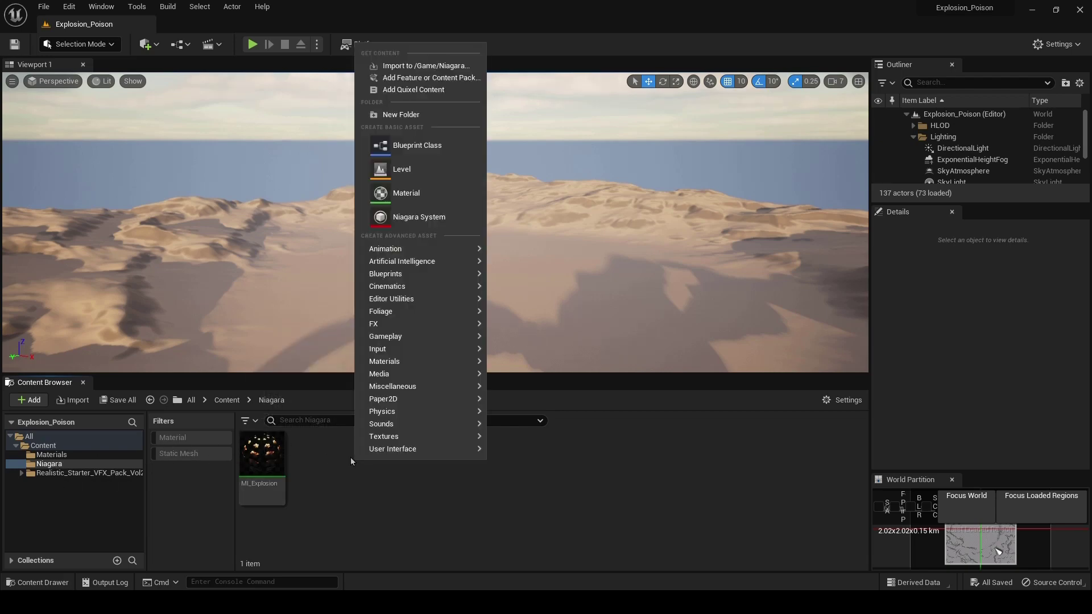
pyautogui.click(401, 218)
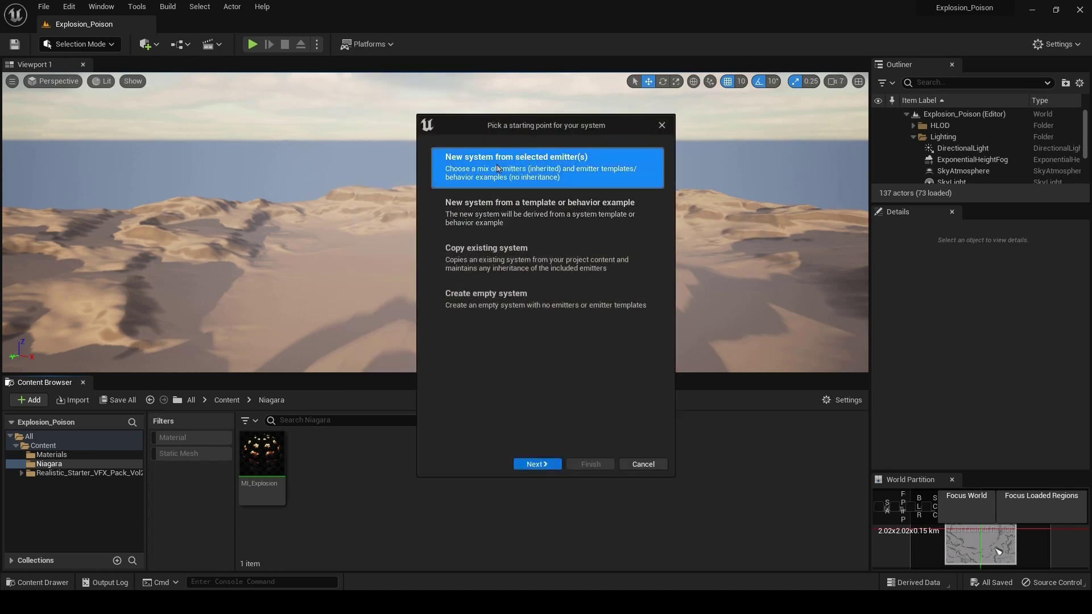
pyautogui.click(549, 465)
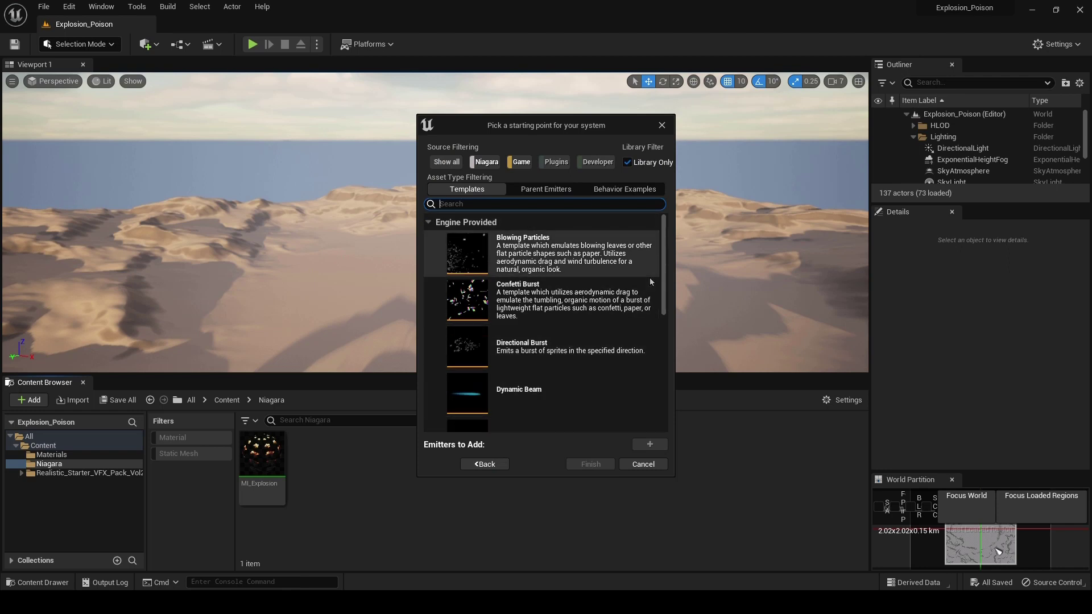
pyautogui.moveTo(663, 255); pyautogui.dragTo(640, 382)
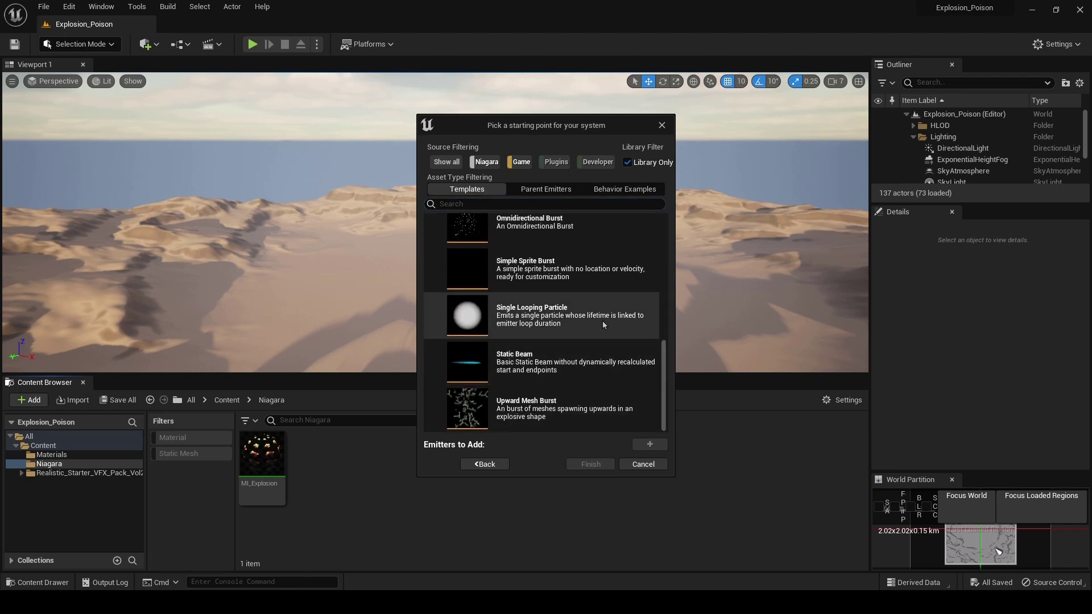
pyautogui.click(525, 270)
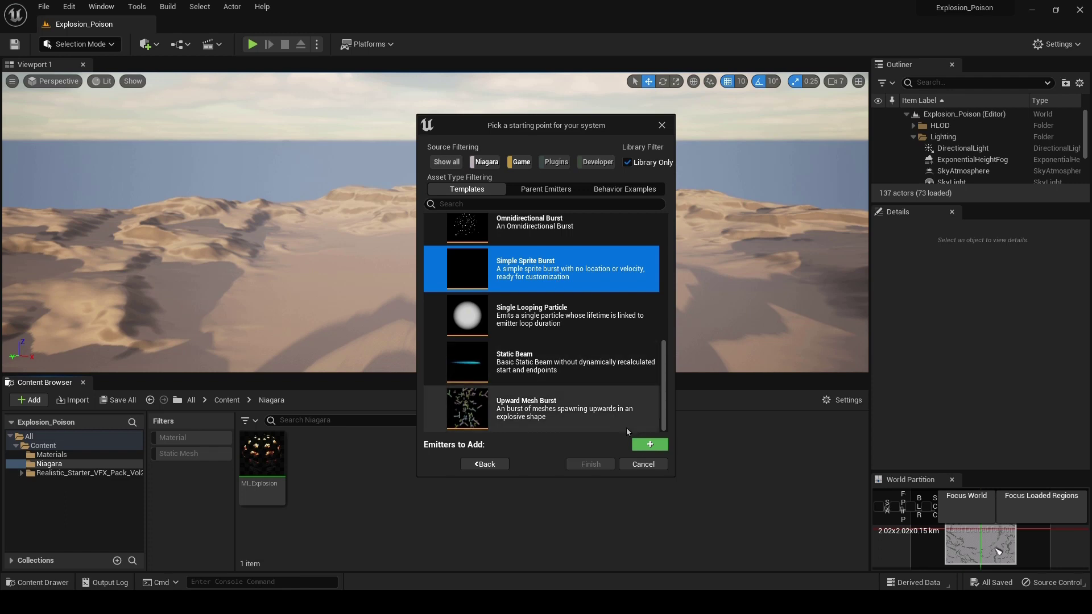
pyautogui.click(650, 444)
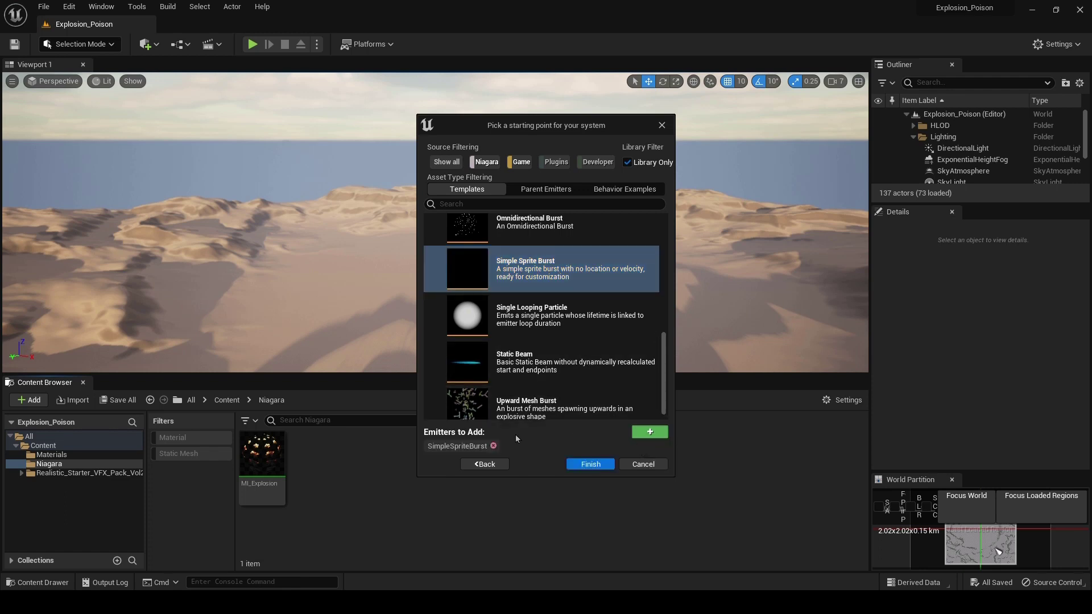
pyautogui.click(576, 464)
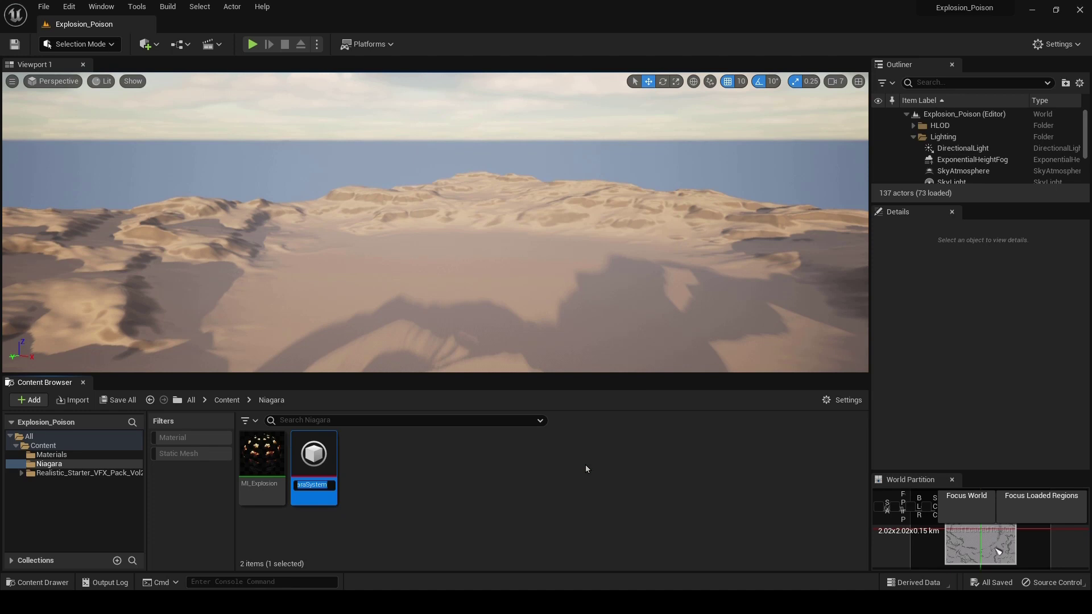
# Name the new Niagara system NS_Explosion and open it for editing.
pyautogui.write('N')
pyautogui.write('S_Explosion')
pyautogui.press('Return')
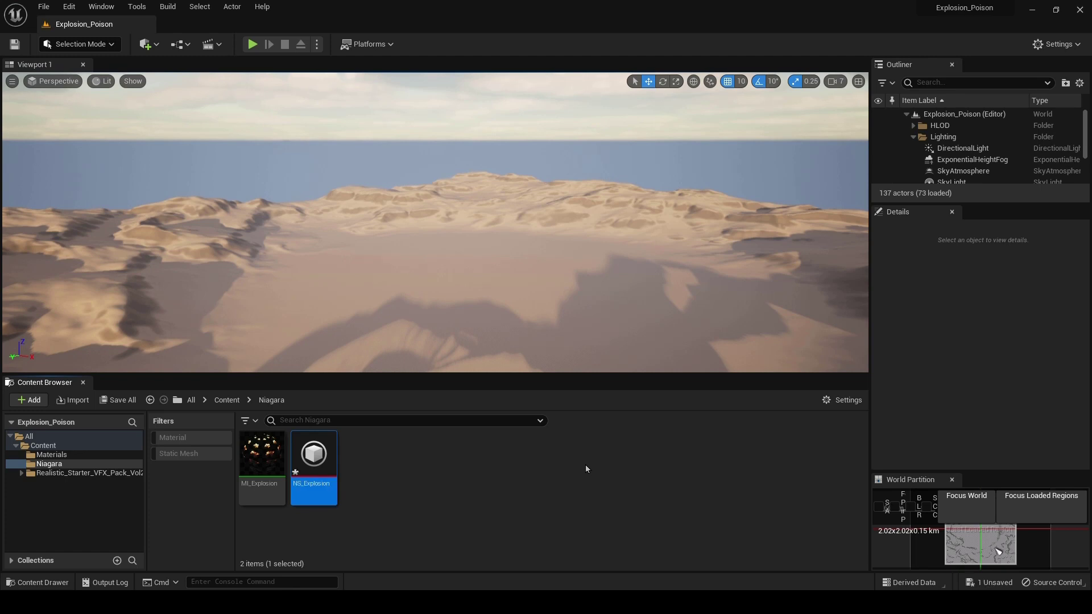
pyautogui.doubleClick(317, 461)
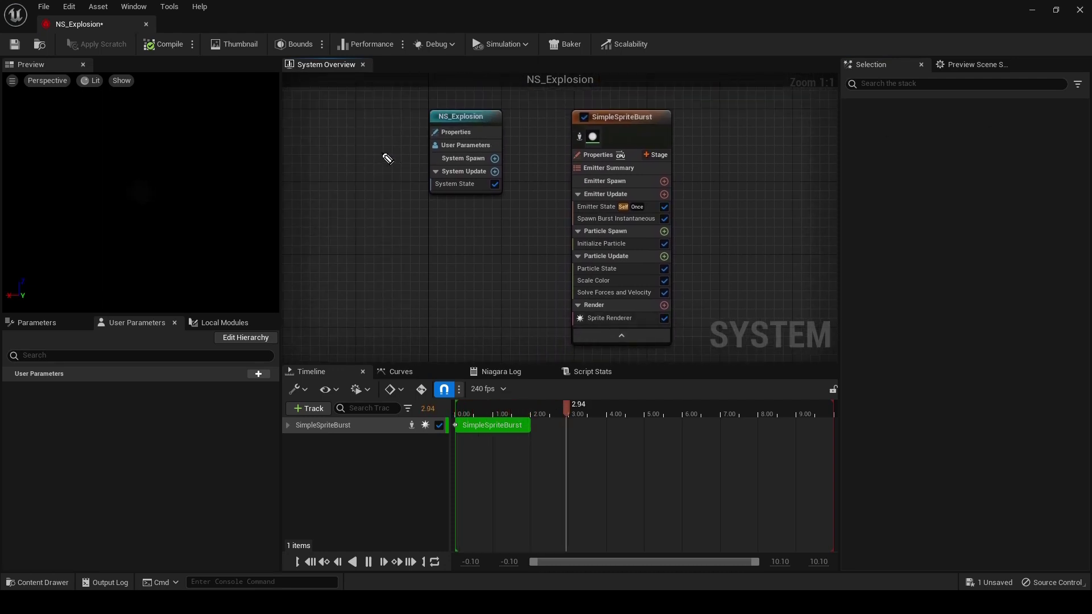
pyautogui.moveTo(406, 105)
pyautogui.mouseDown()
pyautogui.moveTo(506, 191)
pyautogui.moveTo(406, 127)
pyautogui.mouseUp()
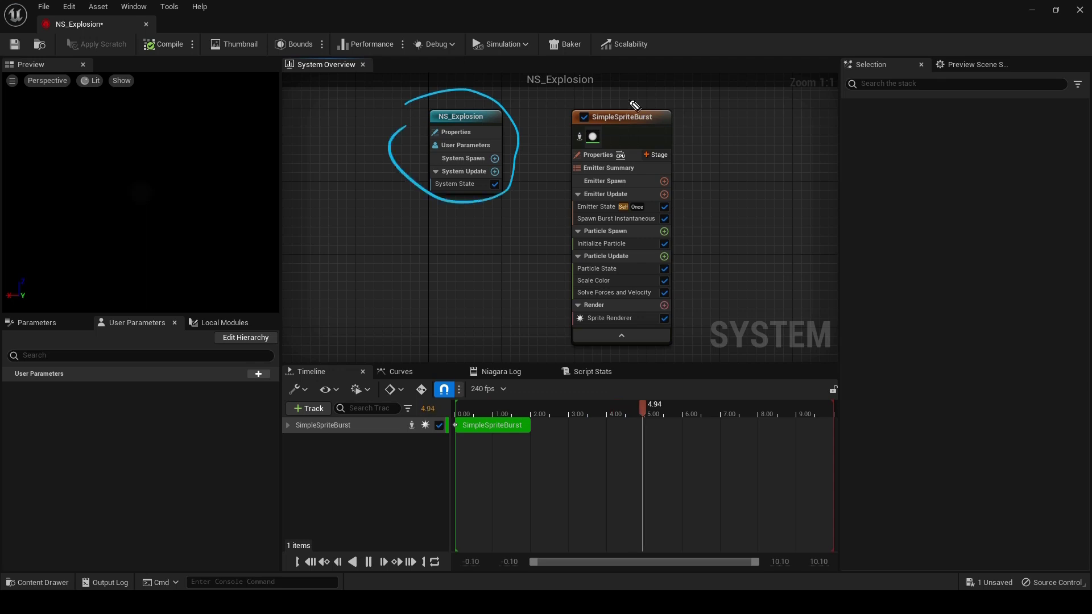
pyautogui.moveTo(718, 122)
pyautogui.mouseDown()
pyautogui.moveTo(572, 114)
pyautogui.moveTo(747, 176)
pyautogui.moveTo(636, 73)
pyautogui.mouseUp()
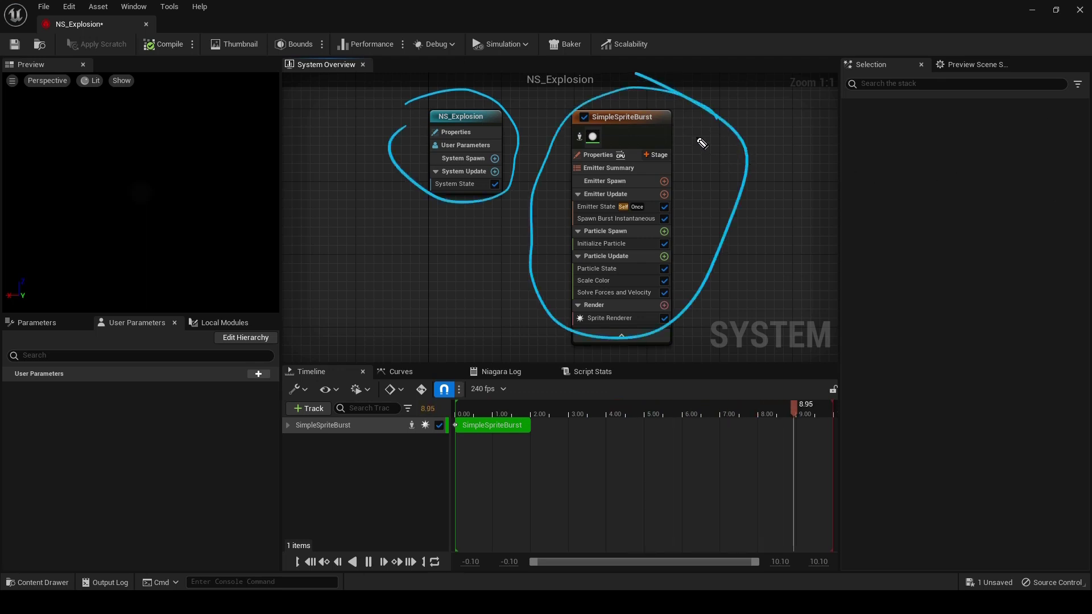
pyautogui.moveTo(683, 114); pyautogui.dragTo(808, 67)
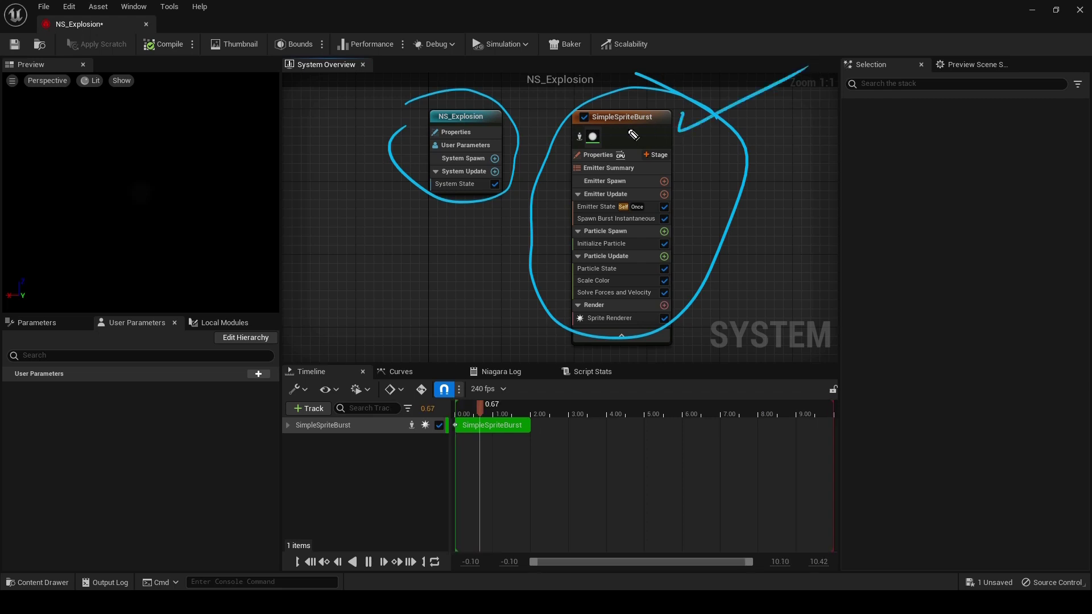
pyautogui.press('Escape')
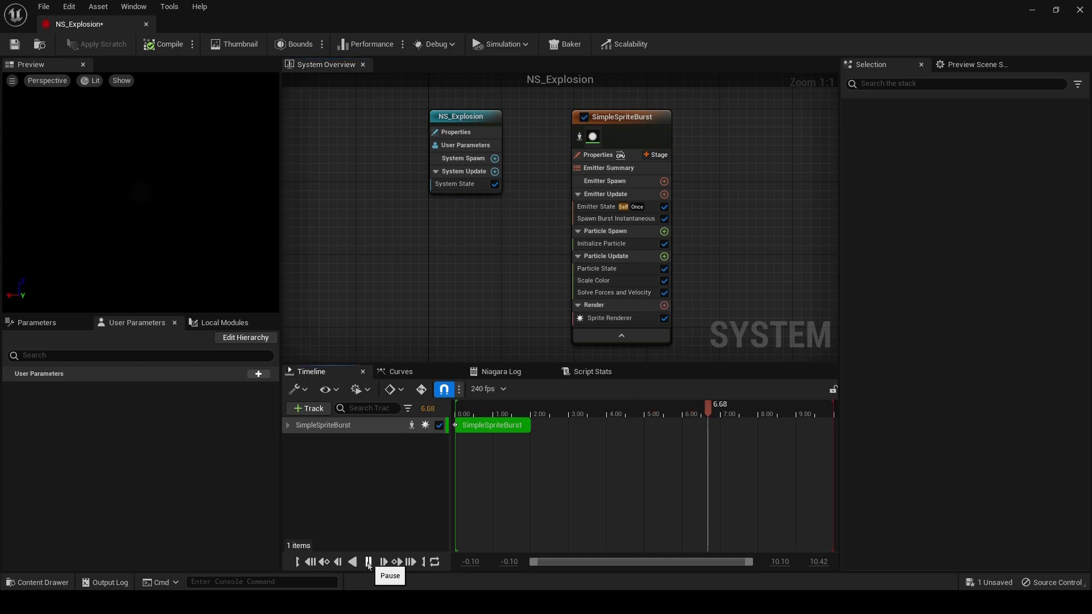
# Pause the preview simulation and scrub the timeline back to its start.
pyautogui.click(368, 563)
pyautogui.moveTo(710, 408); pyautogui.dragTo(347, 433)
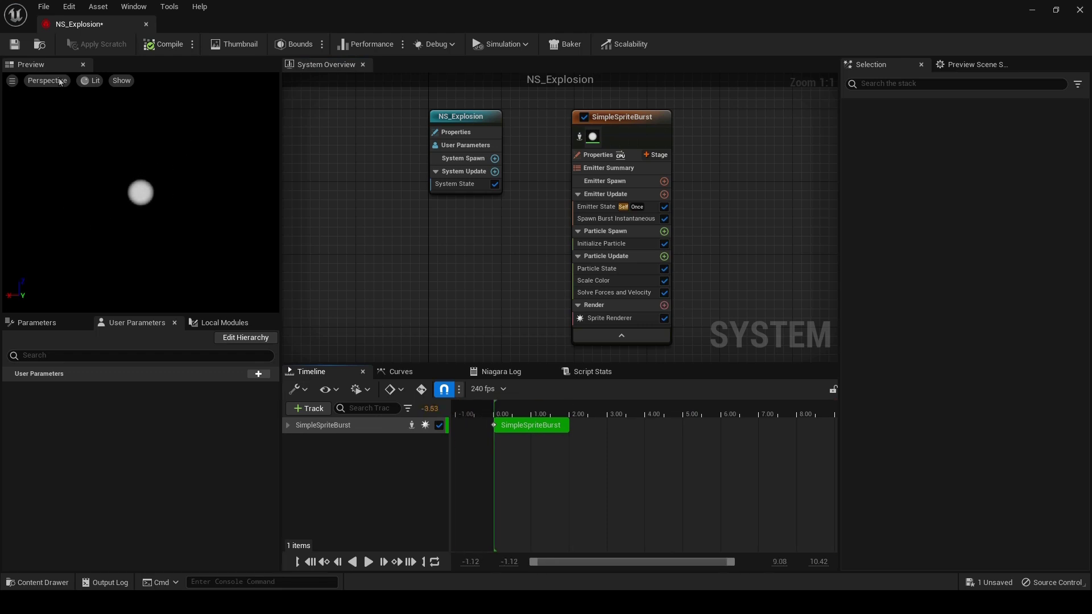
# Shift the SimpleSpriteBurst node closer to the system node and collapse its Emitter Update, Particle Spawn, Particle Update and Render groups.
pyautogui.click(609, 123)
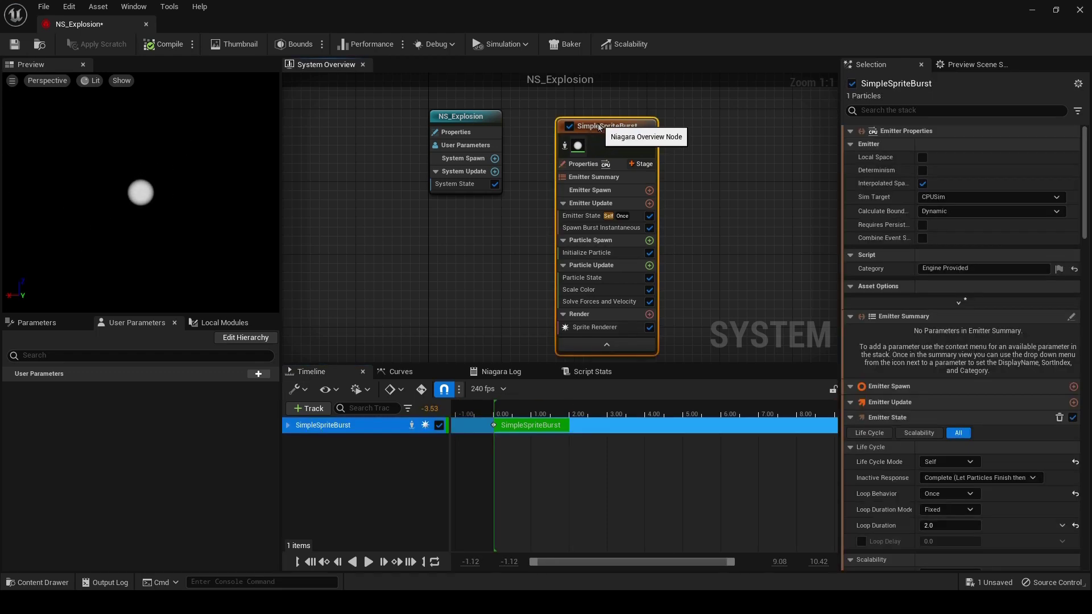
pyautogui.moveTo(613, 120); pyautogui.dragTo(604, 128)
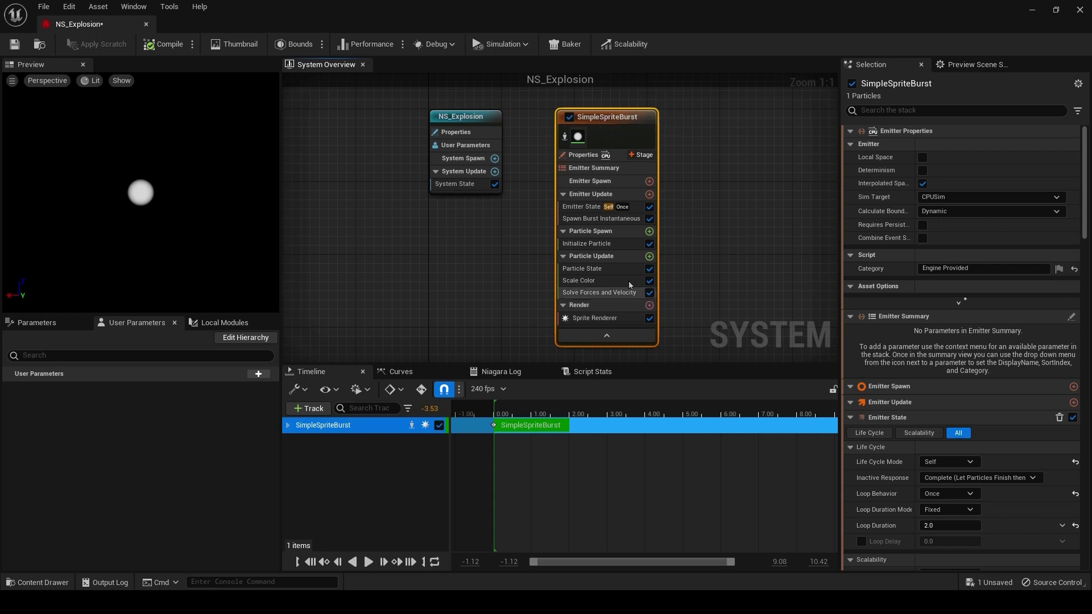
pyautogui.click(564, 195)
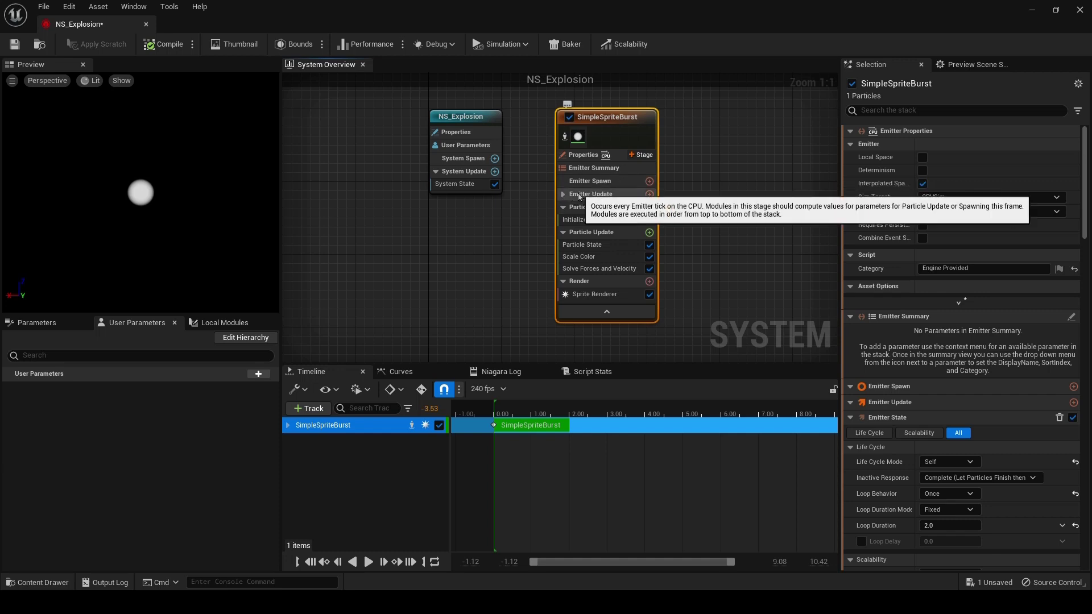
pyautogui.click(564, 209)
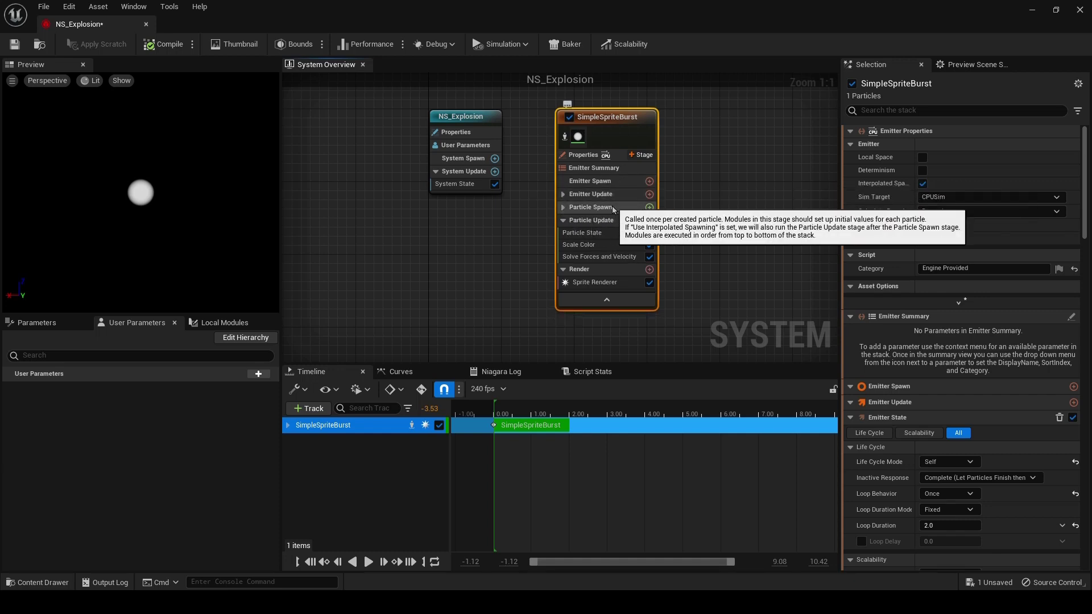
pyautogui.click(564, 221)
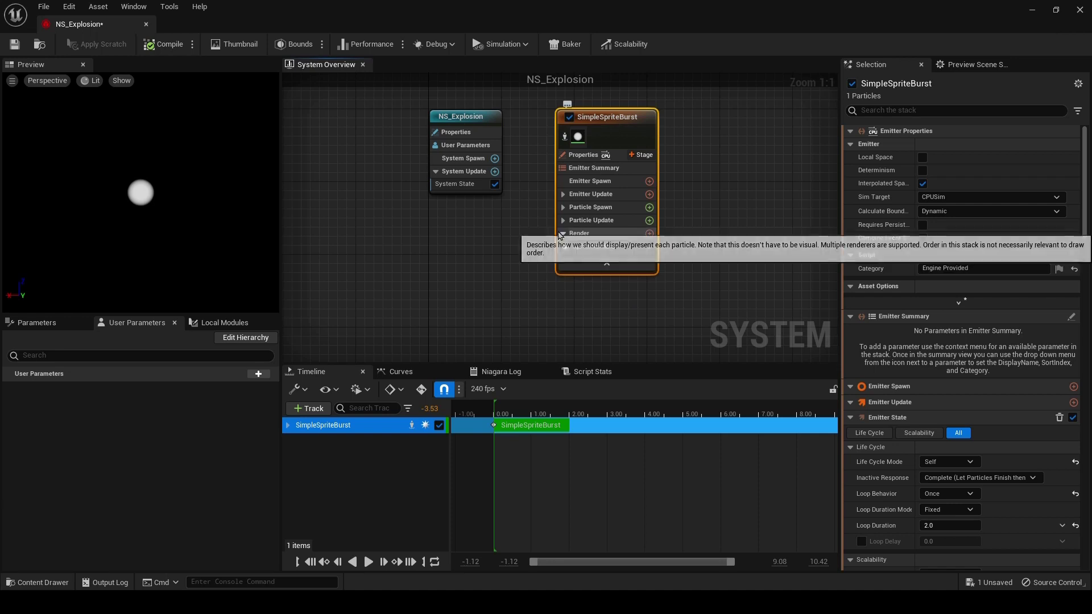
pyautogui.click(564, 234)
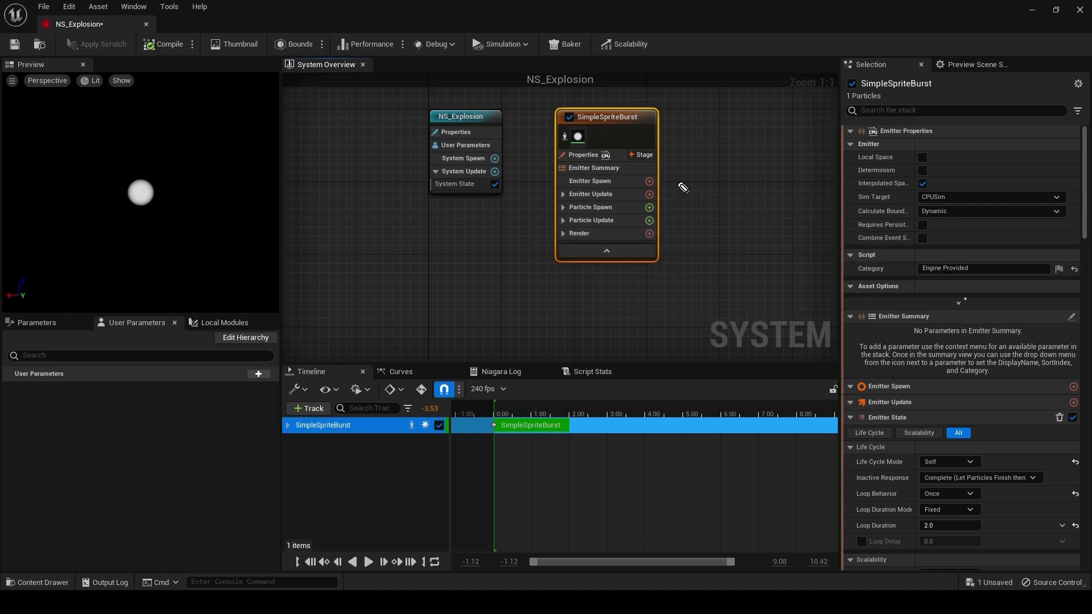
pyautogui.moveTo(668, 187)
pyautogui.mouseDown()
pyautogui.moveTo(648, 177)
pyautogui.moveTo(643, 253)
pyautogui.moveTo(661, 169)
pyautogui.mouseUp()
pyautogui.hotkey('ctrl', 'z')
pyautogui.moveTo(671, 180)
pyautogui.mouseDown()
pyautogui.moveTo(653, 190)
pyautogui.moveTo(643, 232)
pyautogui.mouseUp()
pyautogui.press('Escape')
pyautogui.moveTo(611, 175)
pyautogui.mouseDown()
pyautogui.moveTo(621, 194)
pyautogui.moveTo(609, 200)
pyautogui.moveTo(637, 176)
pyautogui.mouseUp()
pyautogui.moveTo(666, 180); pyautogui.dragTo(658, 181)
pyautogui.moveTo(664, 175); pyautogui.dragTo(666, 185)
pyautogui.moveTo(624, 195); pyautogui.dragTo(635, 199)
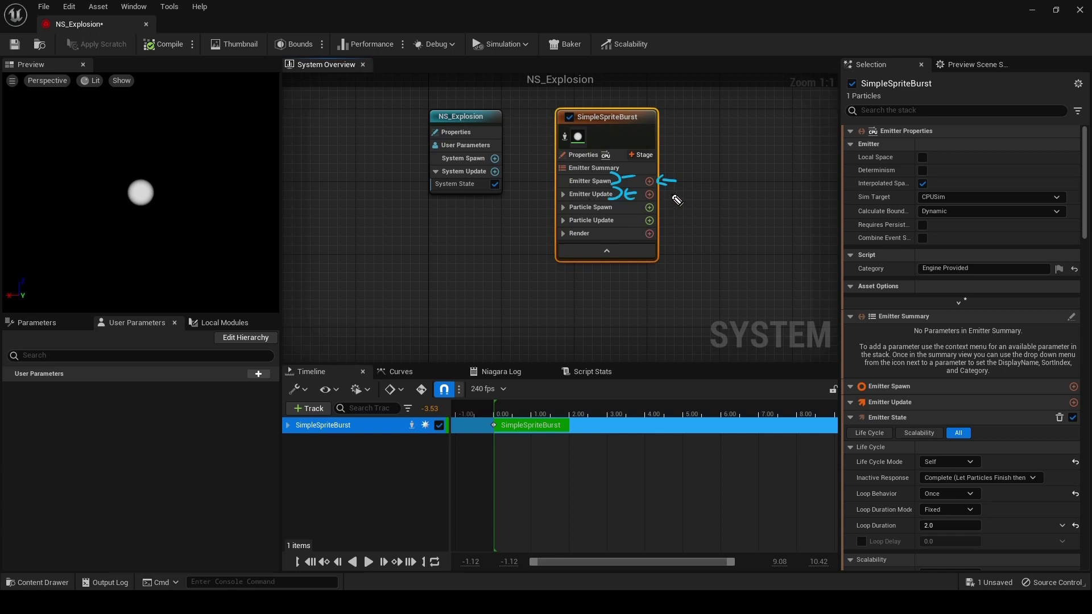
pyautogui.moveTo(675, 193); pyautogui.dragTo(658, 195)
pyautogui.press('Escape')
pyautogui.moveTo(686, 170)
pyautogui.mouseDown()
pyautogui.moveTo(665, 180)
pyautogui.moveTo(674, 185)
pyautogui.mouseUp()
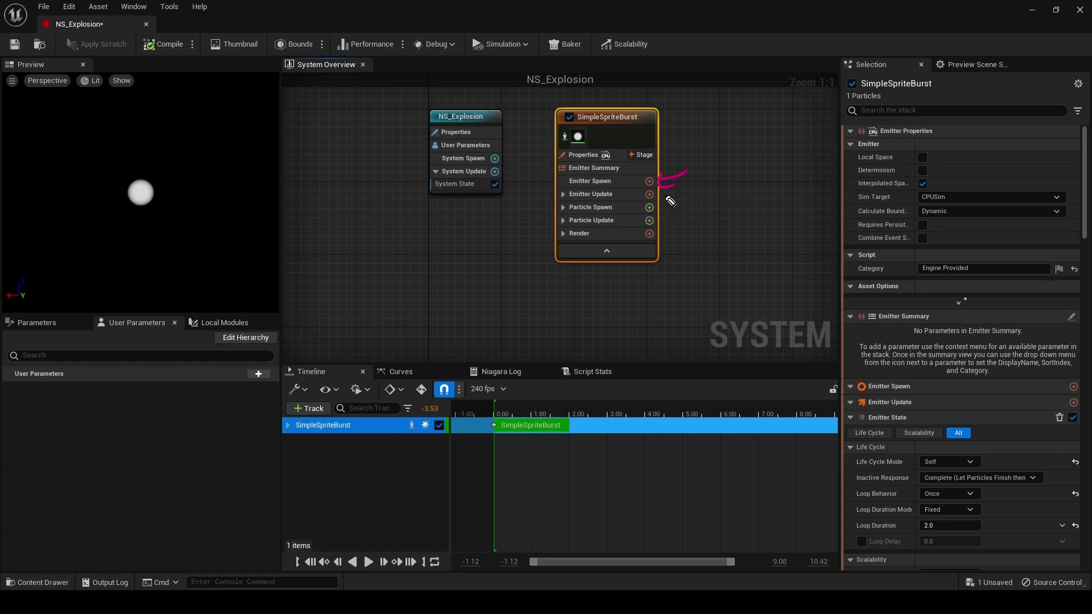
pyautogui.moveTo(692, 198); pyautogui.dragTo(675, 200)
pyautogui.moveTo(688, 204)
pyautogui.mouseDown()
pyautogui.moveTo(663, 208)
pyautogui.moveTo(689, 210)
pyautogui.mouseUp()
pyautogui.moveTo(687, 223); pyautogui.dragTo(663, 228)
pyautogui.moveTo(620, 205); pyautogui.dragTo(629, 219)
pyautogui.moveTo(680, 232)
pyautogui.mouseDown()
pyautogui.moveTo(667, 235)
pyautogui.moveTo(678, 241)
pyautogui.mouseUp()
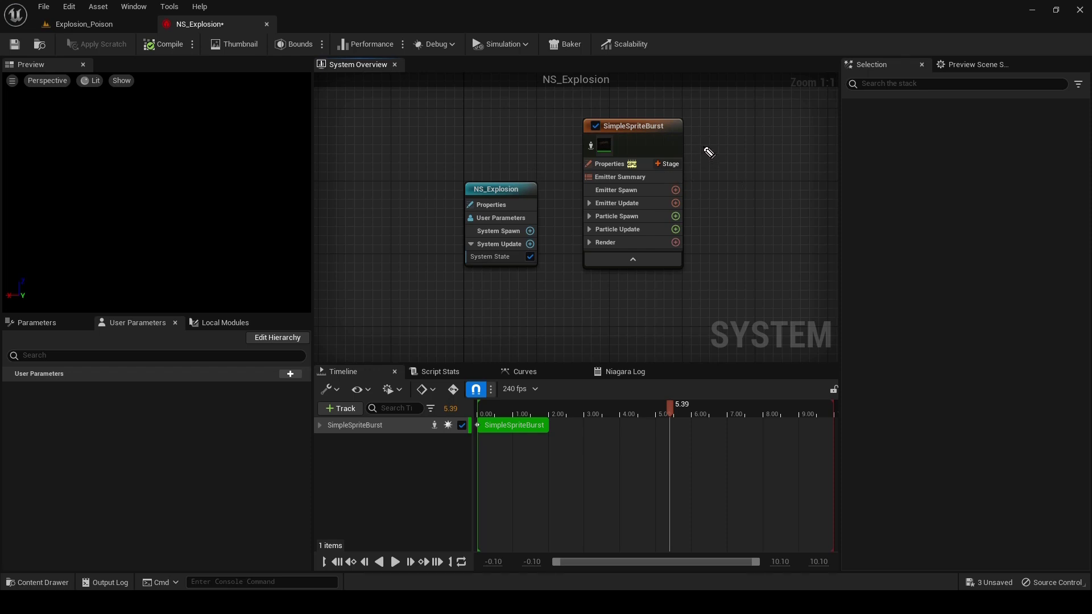
pyautogui.click(706, 175)
pyautogui.moveTo(703, 164)
pyautogui.mouseDown()
pyautogui.moveTo(703, 239)
pyautogui.moveTo(722, 267)
pyautogui.mouseUp()
pyautogui.press('e')
pyautogui.moveTo(571, 234)
pyautogui.mouseDown()
pyautogui.moveTo(566, 220)
pyautogui.moveTo(653, 220)
pyautogui.moveTo(690, 245)
pyautogui.moveTo(562, 247)
pyautogui.moveTo(557, 235)
pyautogui.mouseUp()
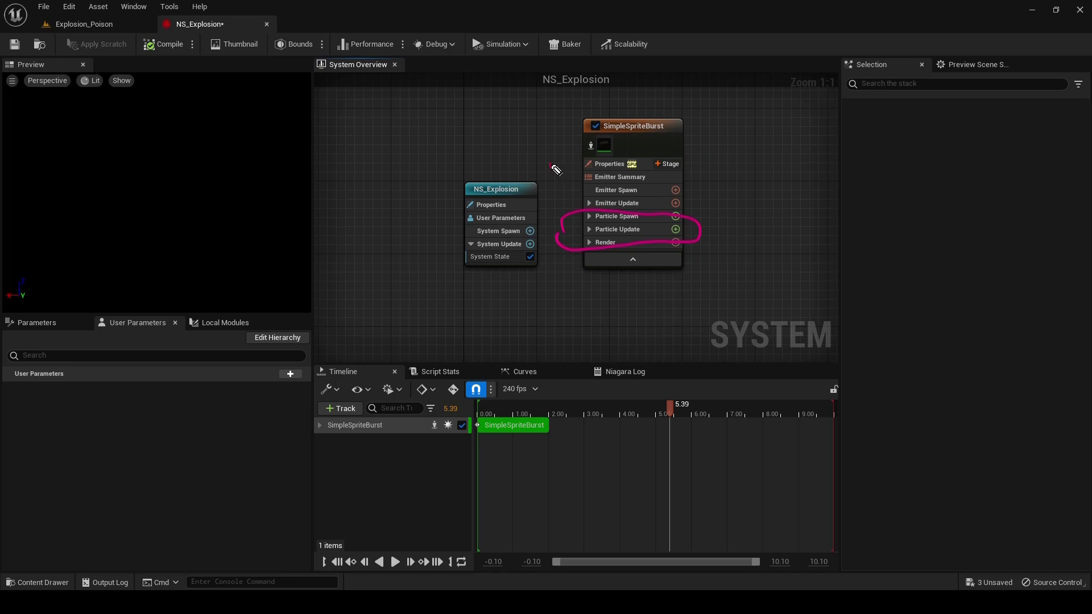
pyautogui.moveTo(550, 165); pyautogui.dragTo(572, 191)
pyautogui.moveTo(540, 157)
pyautogui.mouseDown()
pyautogui.moveTo(575, 189)
pyautogui.moveTo(551, 197)
pyautogui.mouseUp()
pyautogui.press('e')
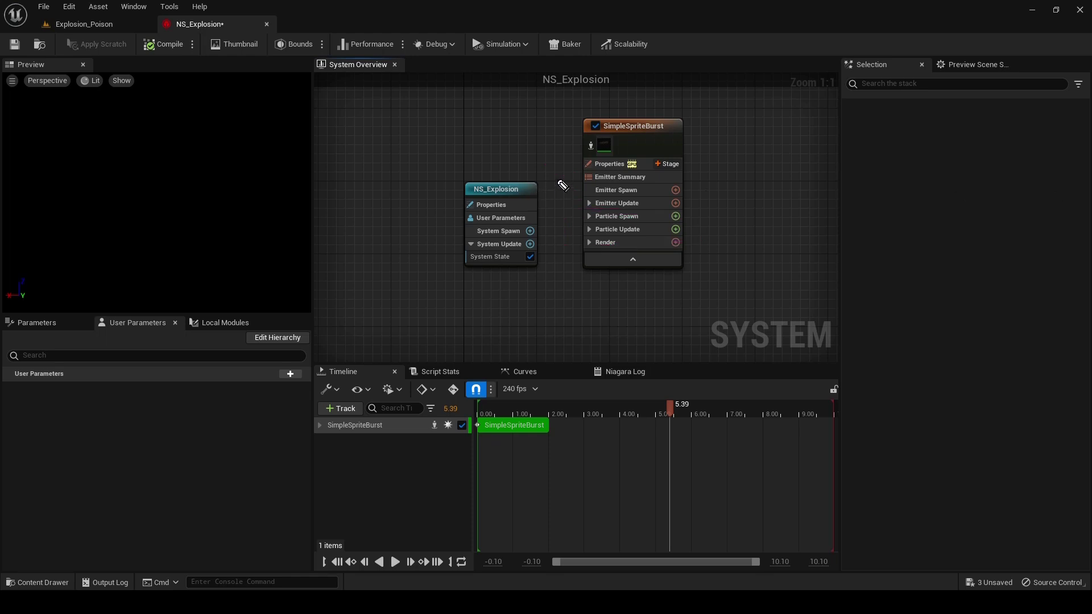
pyautogui.moveTo(550, 175); pyautogui.dragTo(574, 186)
pyautogui.moveTo(560, 195)
pyautogui.mouseDown()
pyautogui.moveTo(574, 183)
pyautogui.moveTo(576, 243)
pyautogui.mouseUp()
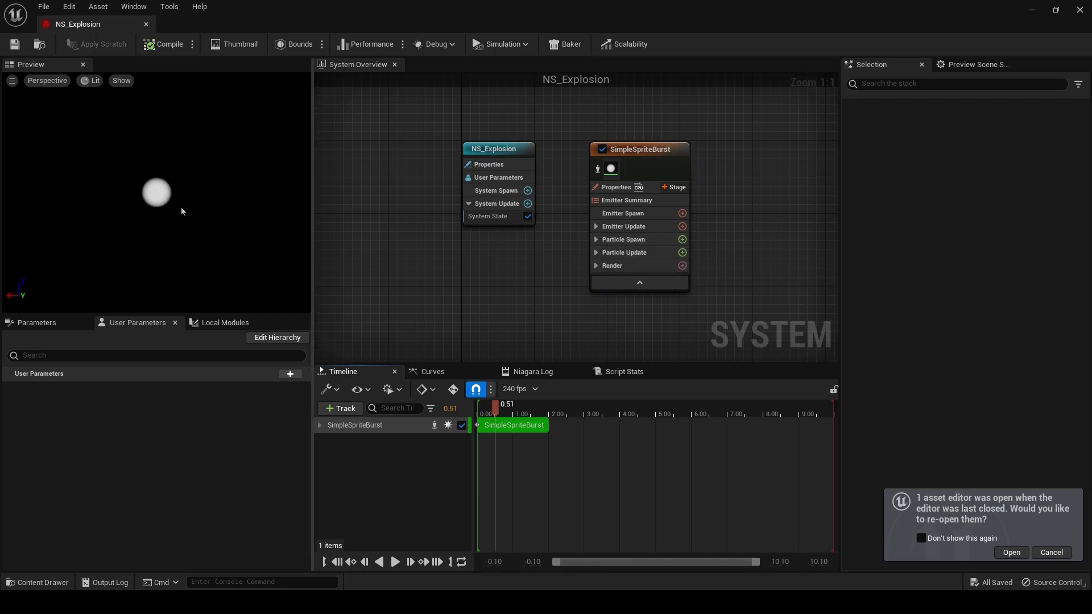
# Dock the NS_Explosion editor beside the level editor and assign the MI_Explosion material instance to the SimpleSpriteBurst emitter's Sprite Renderer.
pyautogui.click(596, 267)
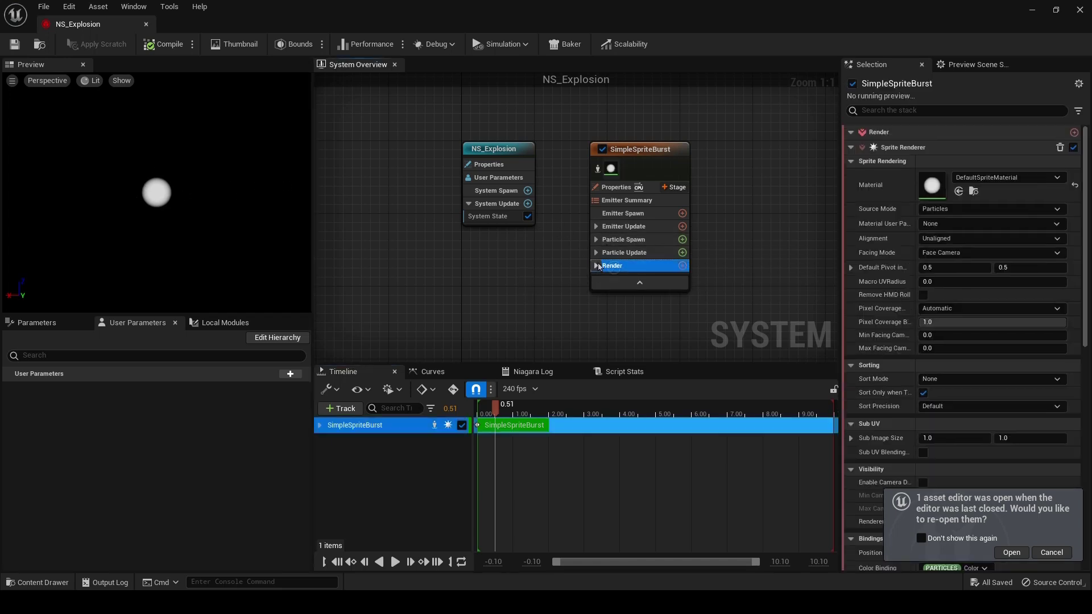
pyautogui.click(596, 266)
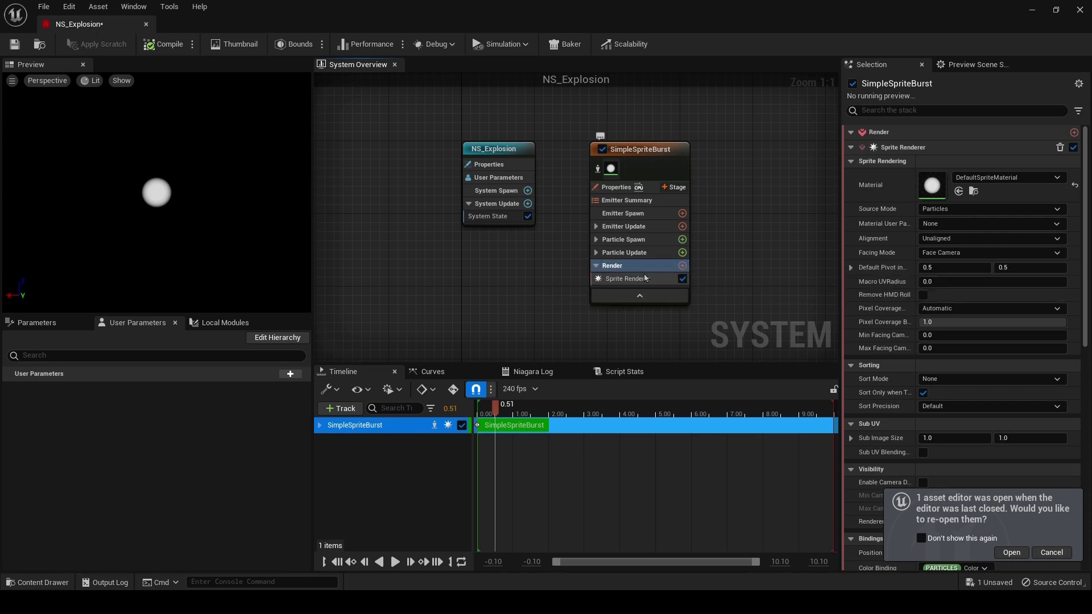
pyautogui.click(632, 279)
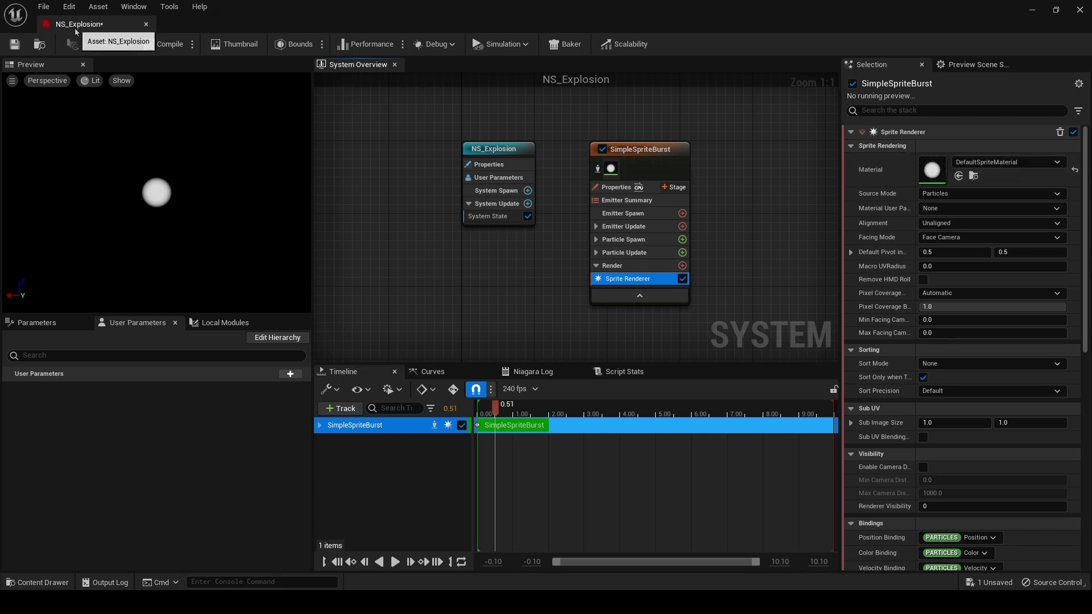
pyautogui.moveTo(86, 24); pyautogui.dragTo(190, 24)
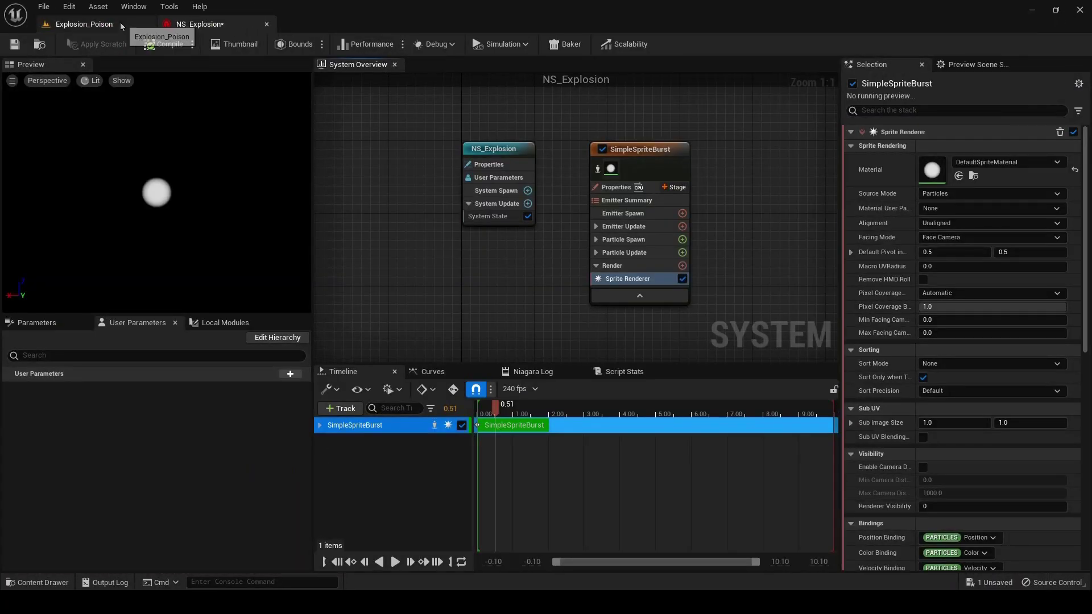
pyautogui.click(88, 26)
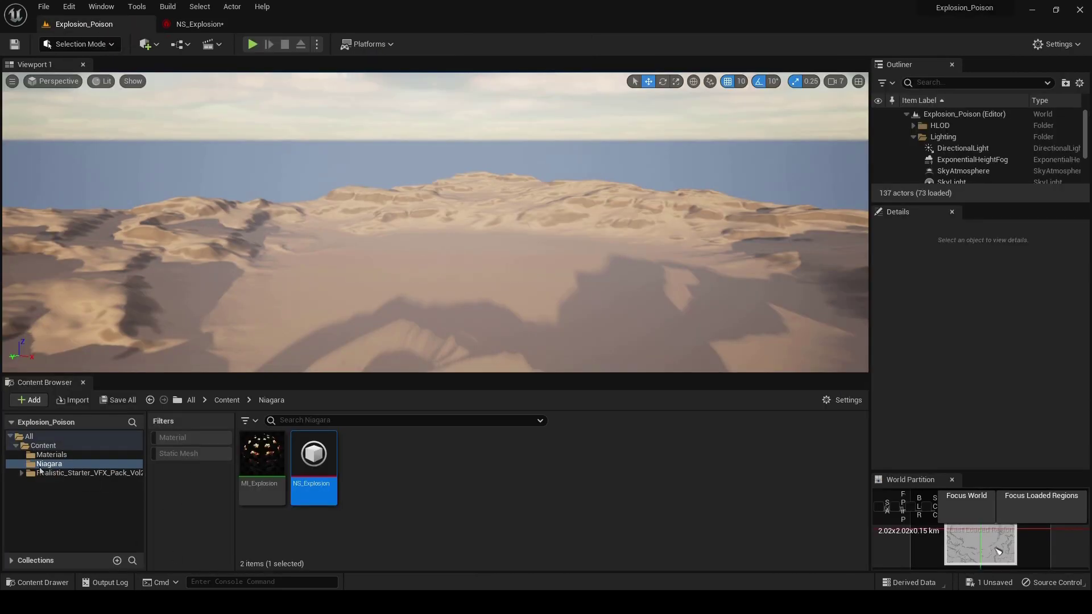
pyautogui.click(257, 470)
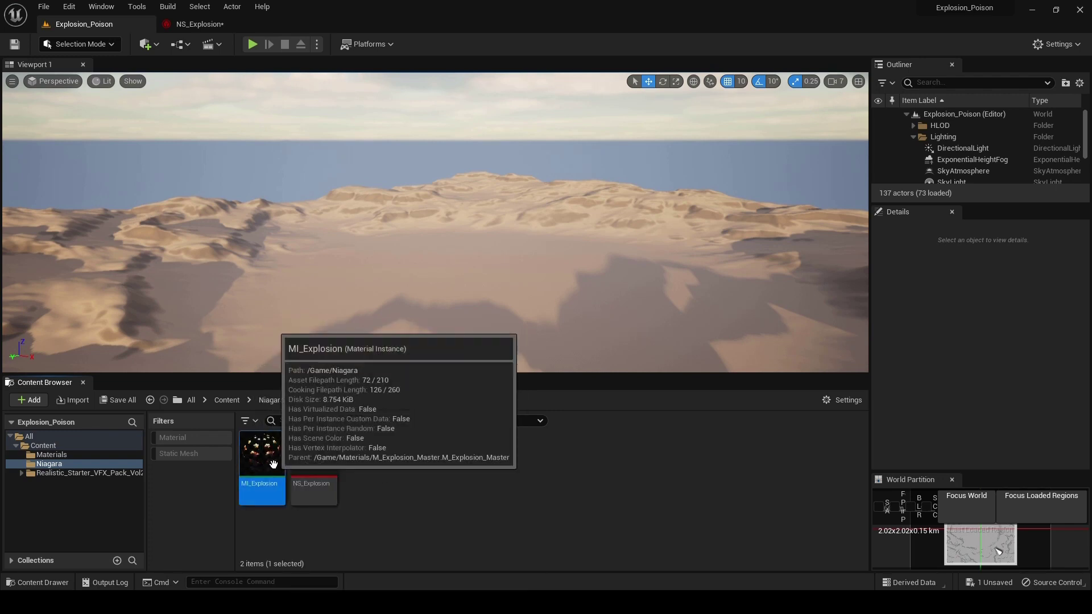
pyautogui.click(183, 25)
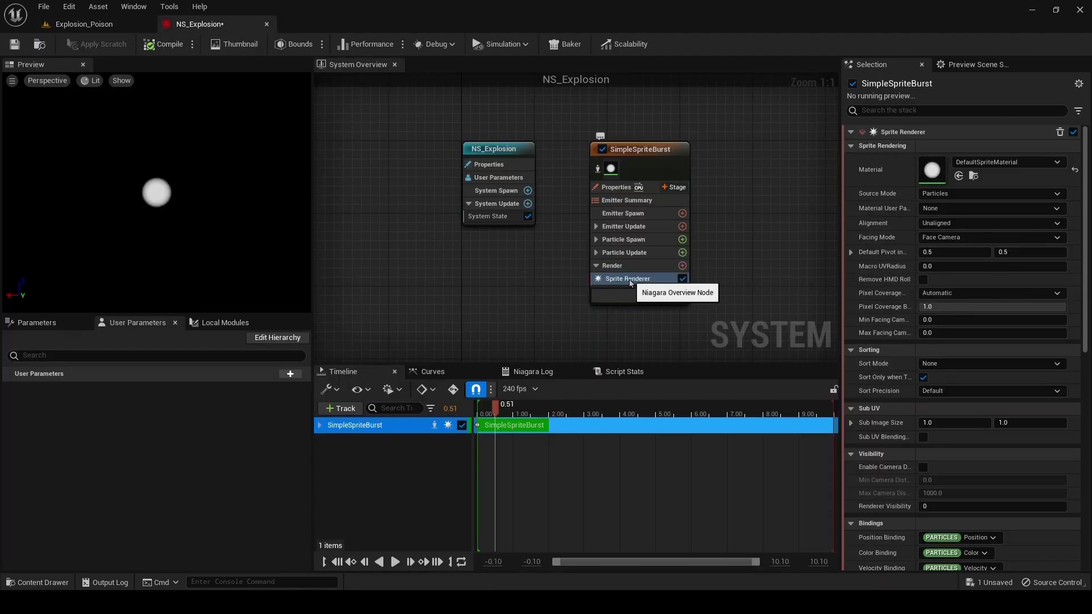
pyautogui.click(959, 176)
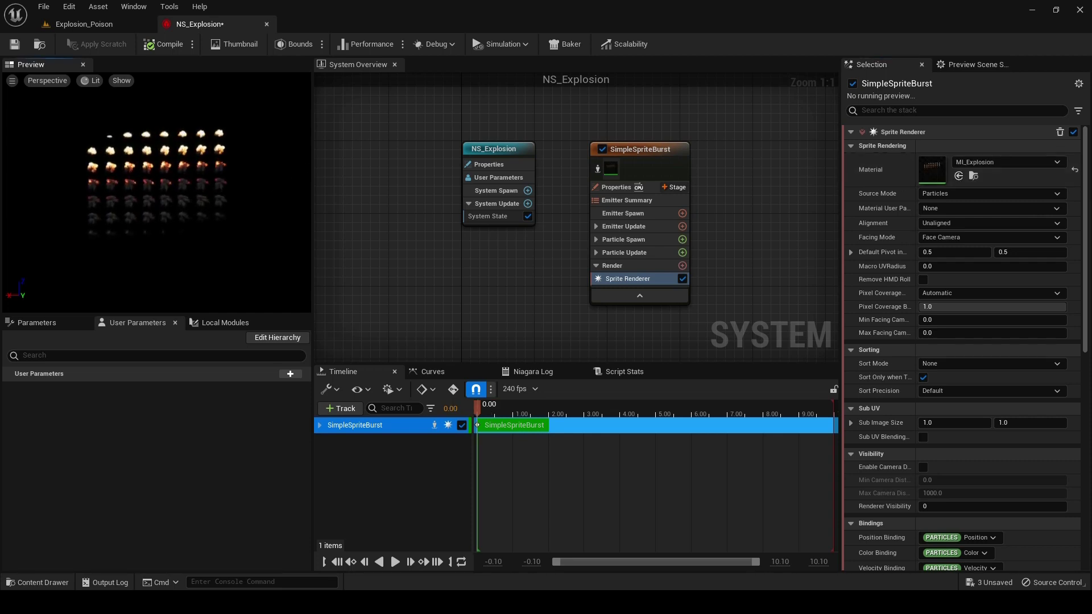
# Inspect the explosion flipbook sprite in the preview and play the simulation.
pyautogui.moveTo(173, 198)
pyautogui.mouseDown()
pyautogui.moveTo(165, 205)
pyautogui.moveTo(102, 116)
pyautogui.mouseUp()
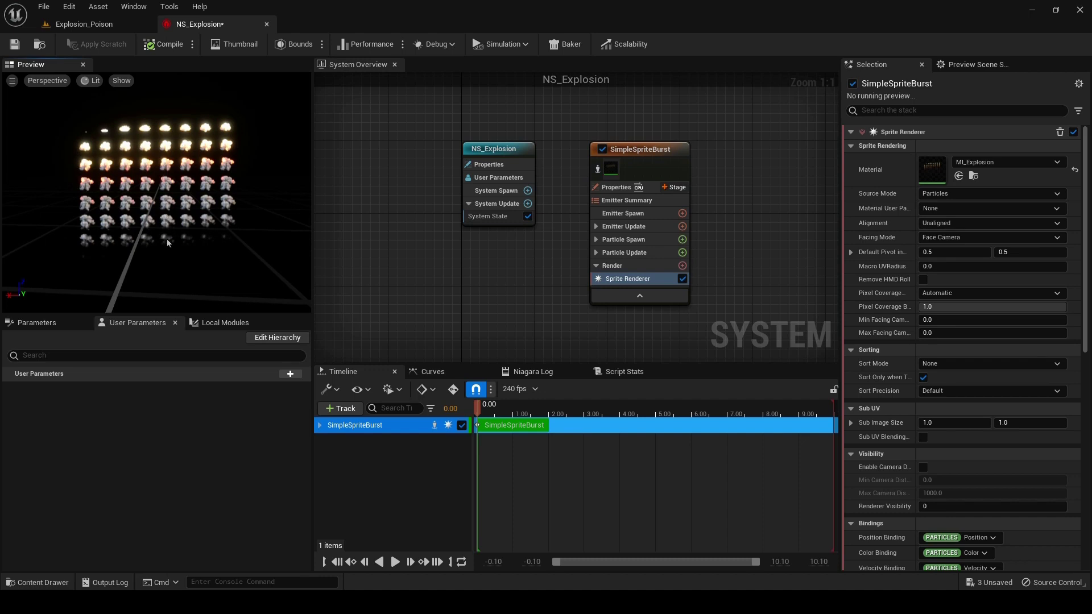
pyautogui.moveTo(135, 131); pyautogui.dragTo(217, 228)
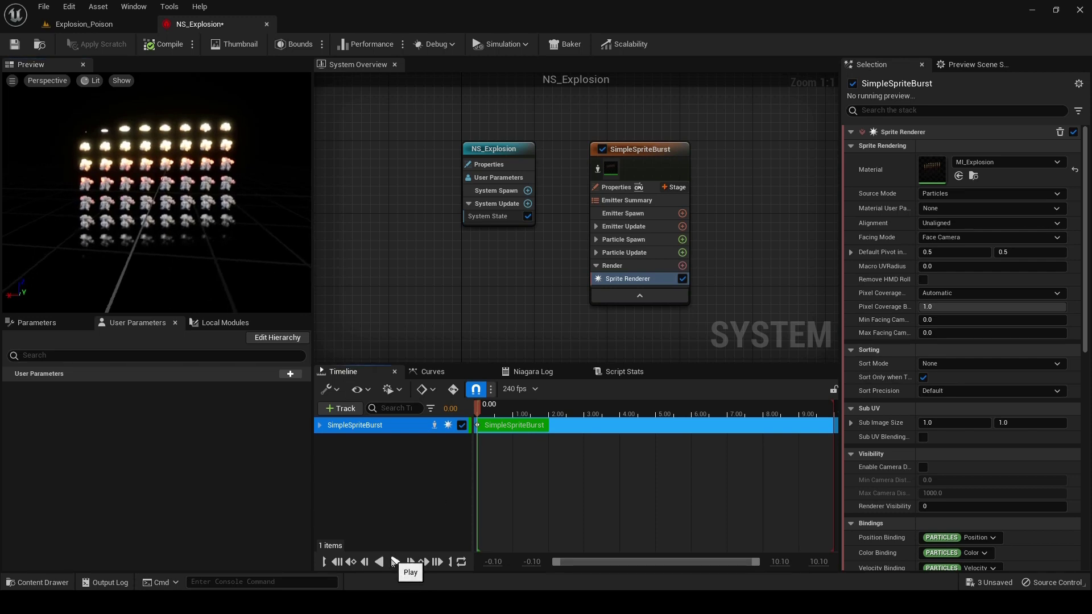
pyautogui.click(394, 562)
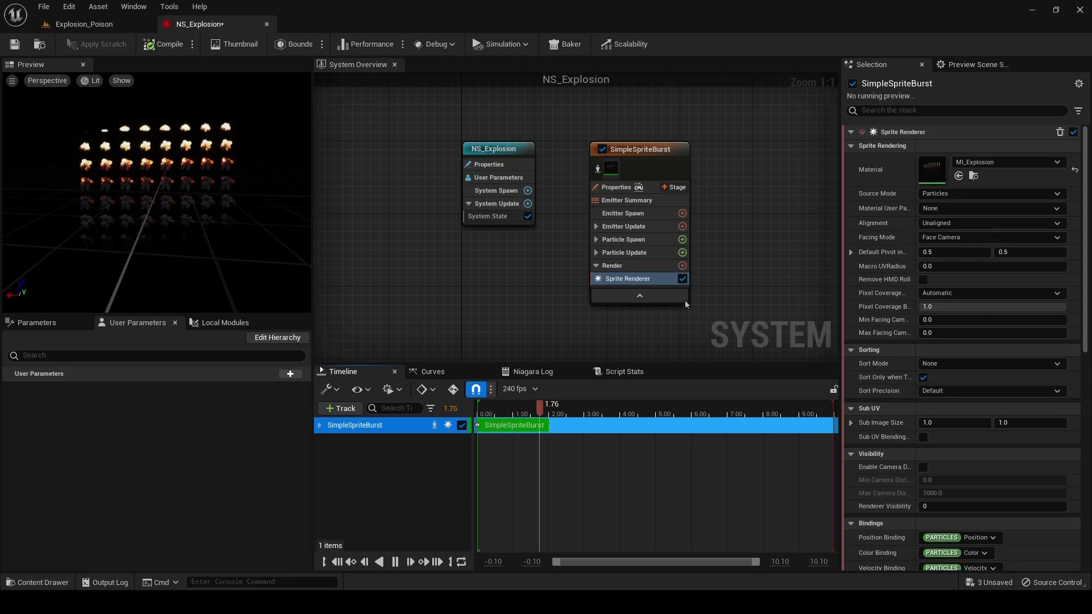
# Add a Sub UVAnimation module to the emitter's Particle Update group and set its source to Sprite Renderer.
pyautogui.click(662, 254)
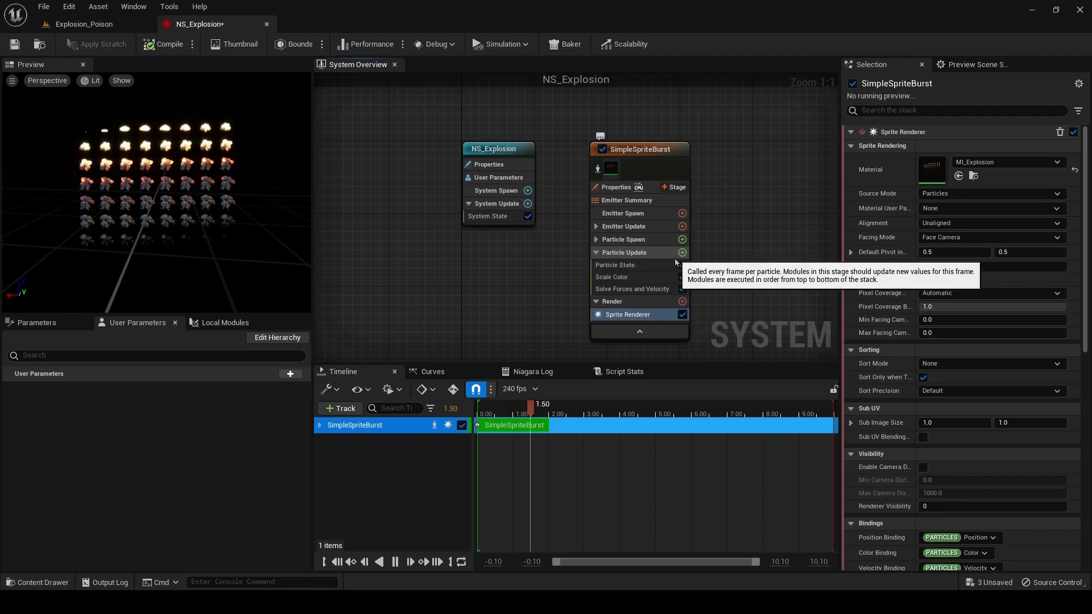
pyautogui.click(680, 254)
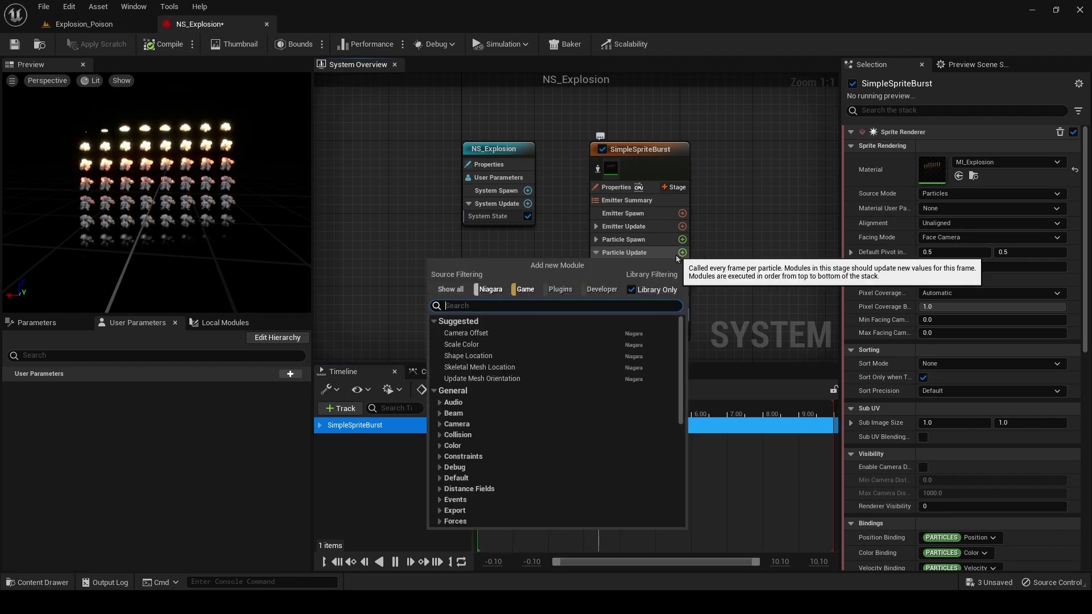
pyautogui.write('su')
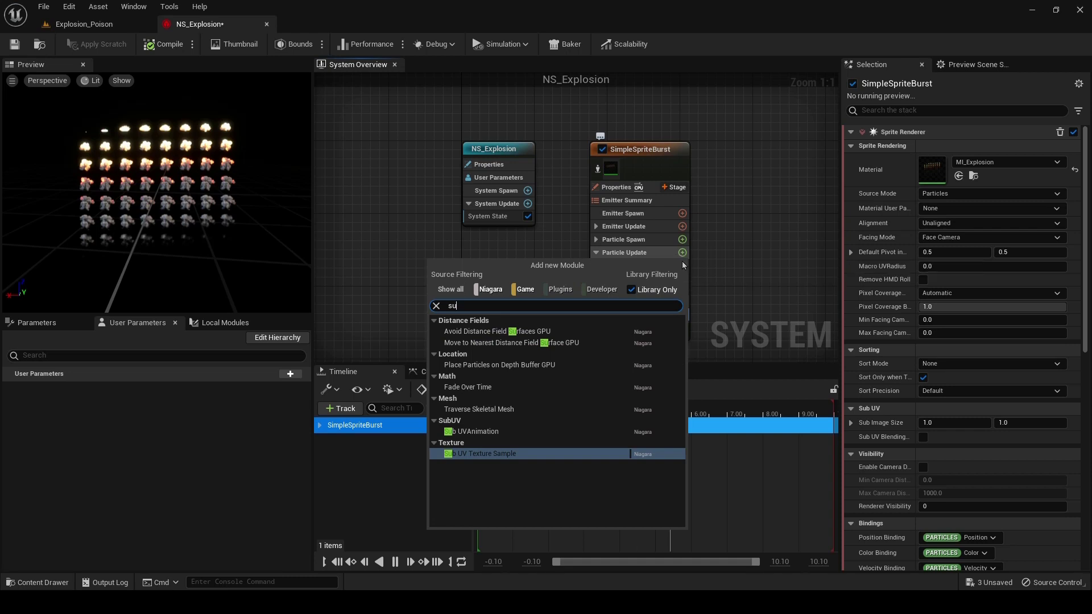
pyautogui.click(464, 433)
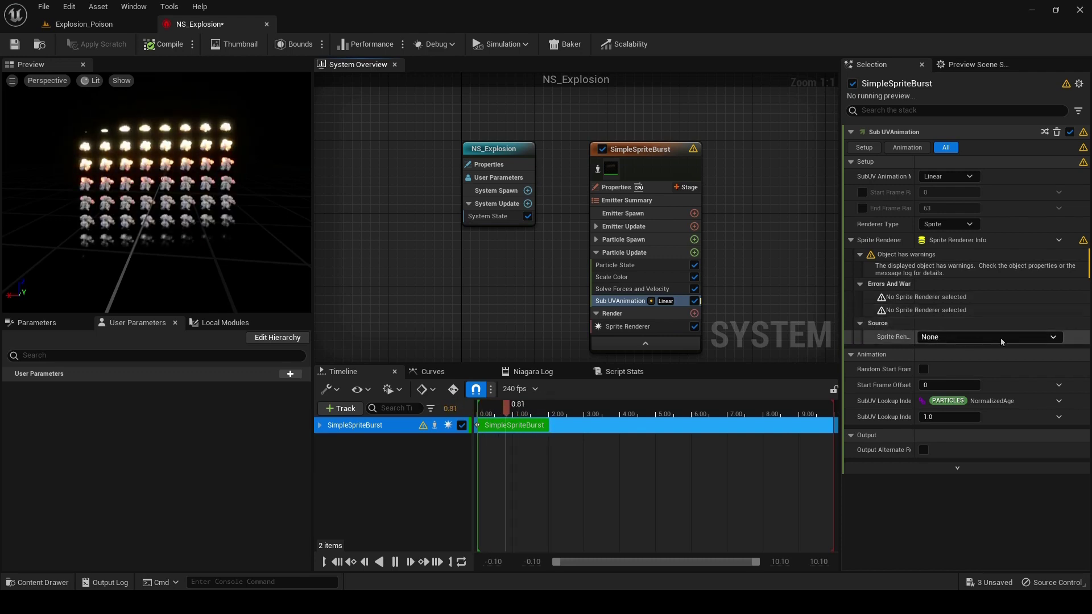
pyautogui.click(949, 338)
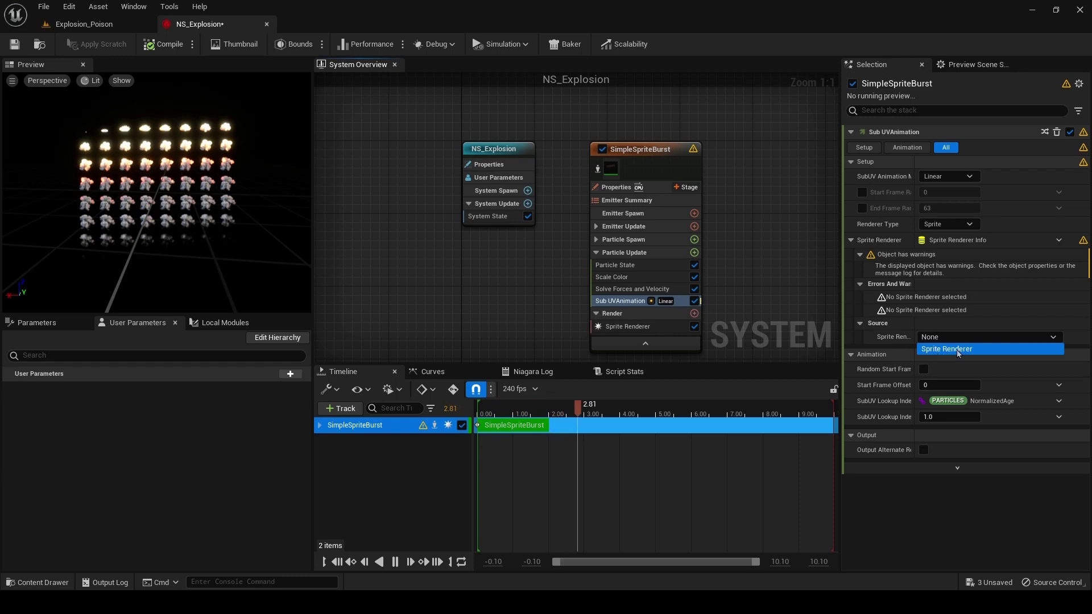
pyautogui.click(945, 349)
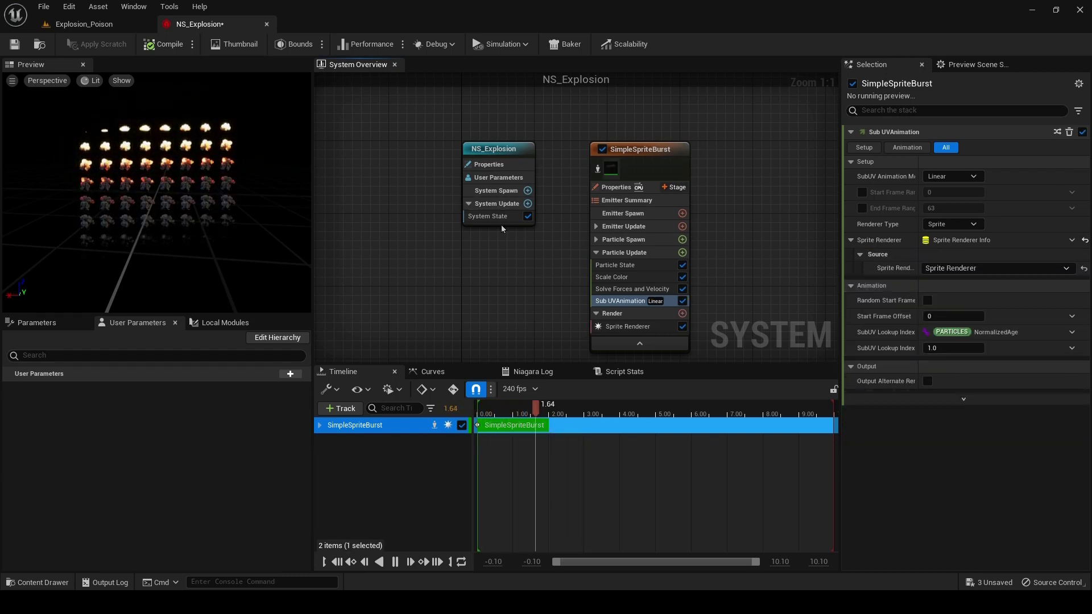
# Show the emitter's Sprite Renderer settings and pause the preview simulation.
pyautogui.click(637, 328)
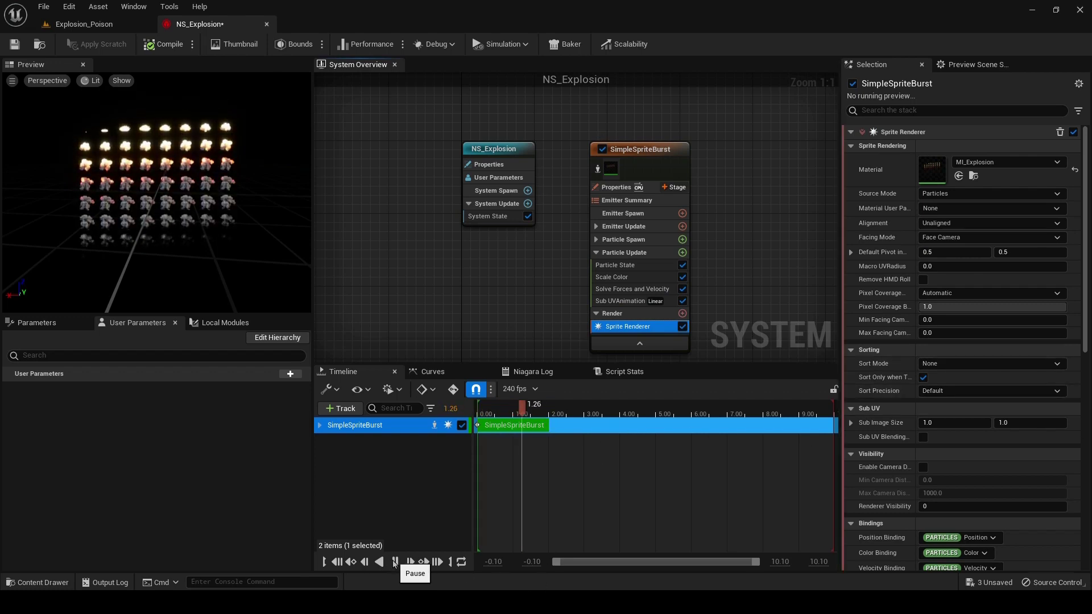
pyautogui.click(393, 564)
pyautogui.click(393, 563)
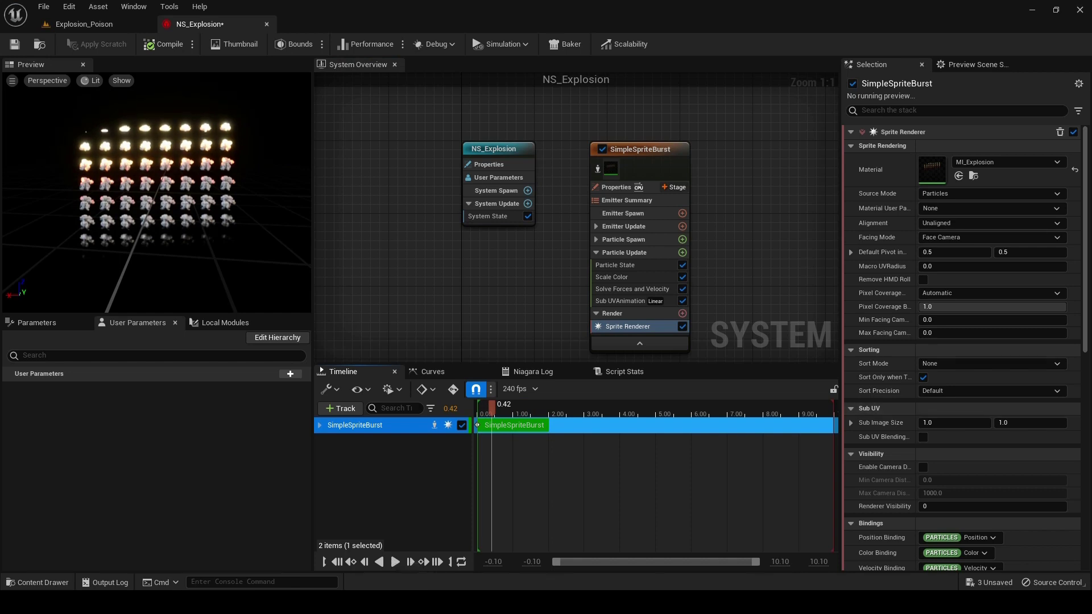
pyautogui.moveTo(831, 401)
pyautogui.mouseDown()
pyautogui.moveTo(1063, 416)
pyautogui.moveTo(1009, 449)
pyautogui.moveTo(882, 458)
pyautogui.moveTo(825, 426)
pyautogui.moveTo(858, 398)
pyautogui.mouseUp()
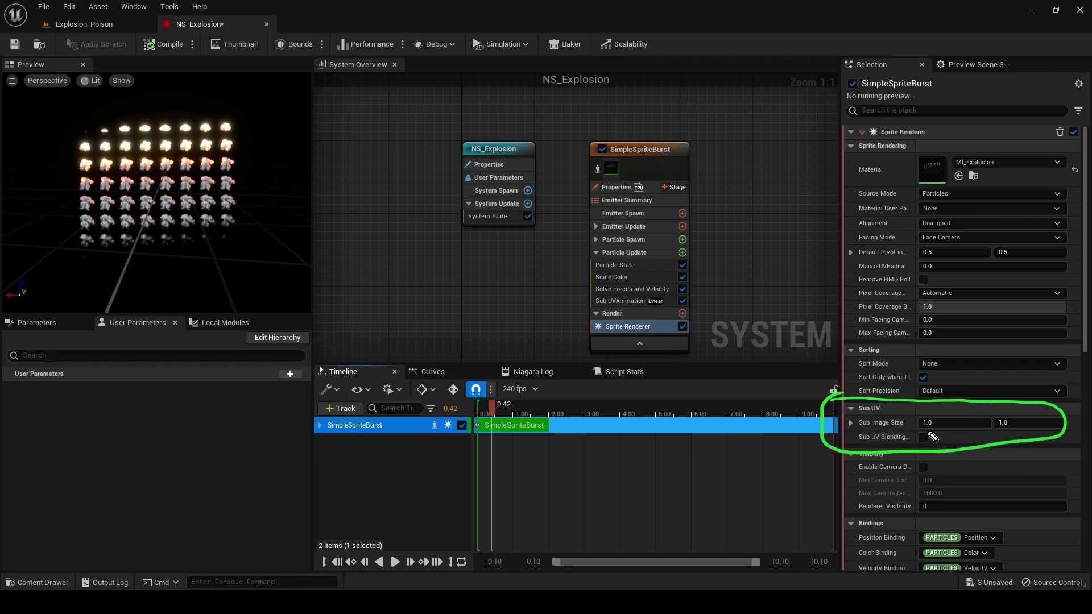
pyautogui.moveTo(922, 428); pyautogui.dragTo(1015, 429)
pyautogui.moveTo(84, 115); pyautogui.dragTo(232, 112)
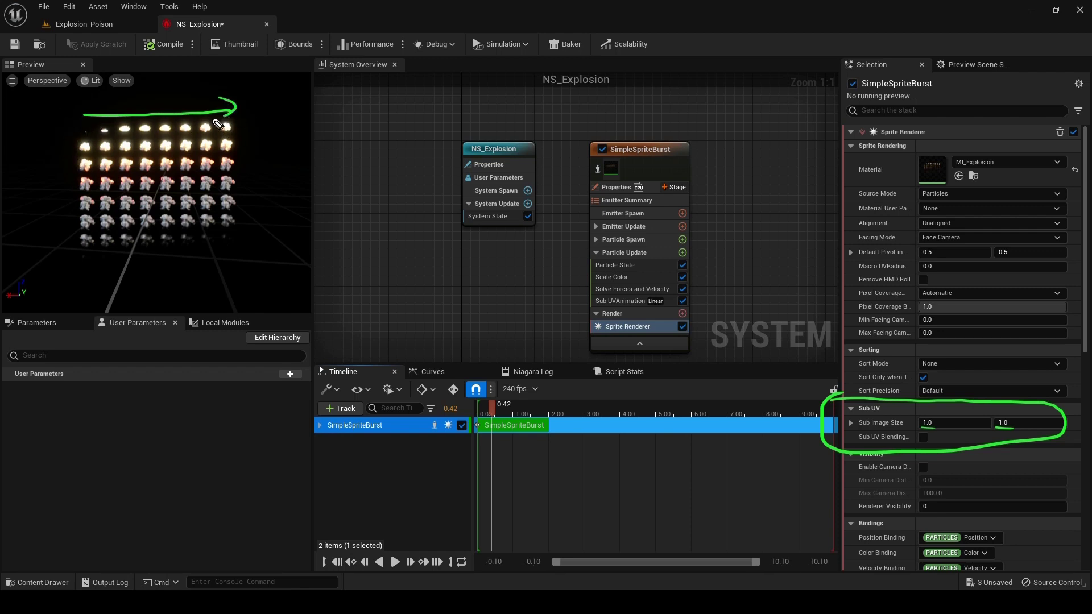
pyautogui.moveTo(67, 121)
pyautogui.mouseDown()
pyautogui.moveTo(70, 276)
pyautogui.moveTo(85, 268)
pyautogui.mouseUp()
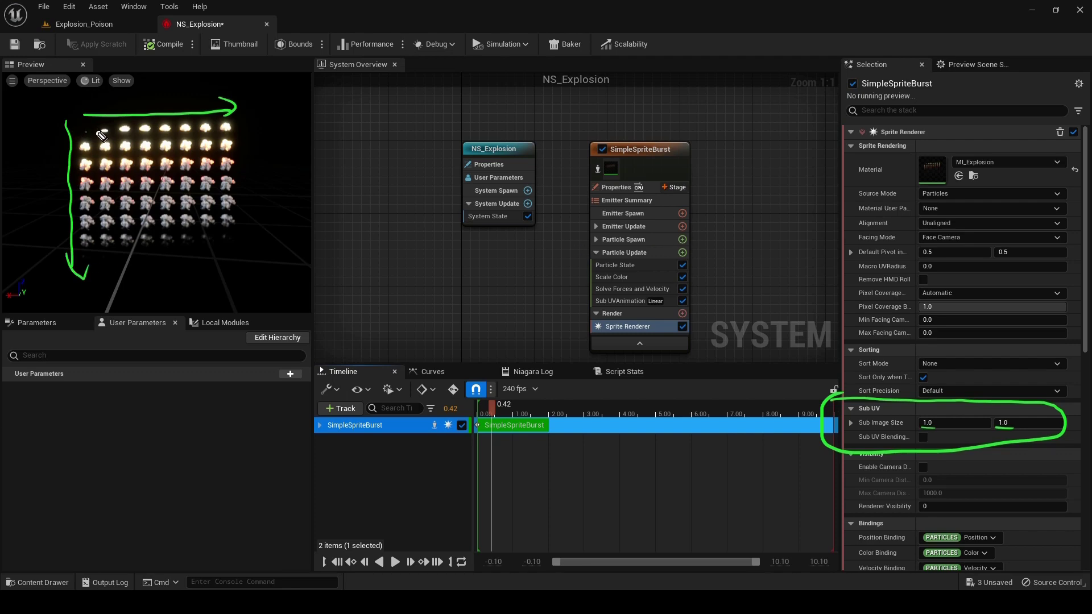
pyautogui.moveTo(98, 123); pyautogui.dragTo(147, 132)
pyautogui.moveTo(170, 122)
pyautogui.mouseDown()
pyautogui.moveTo(164, 132)
pyautogui.moveTo(229, 132)
pyautogui.mouseUp()
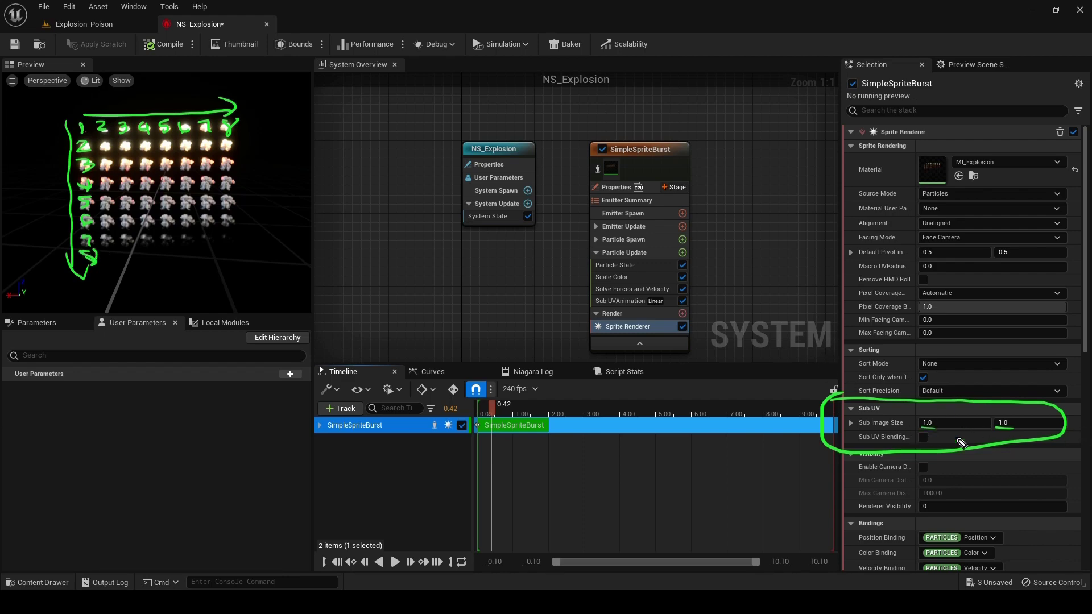
pyautogui.press('Escape')
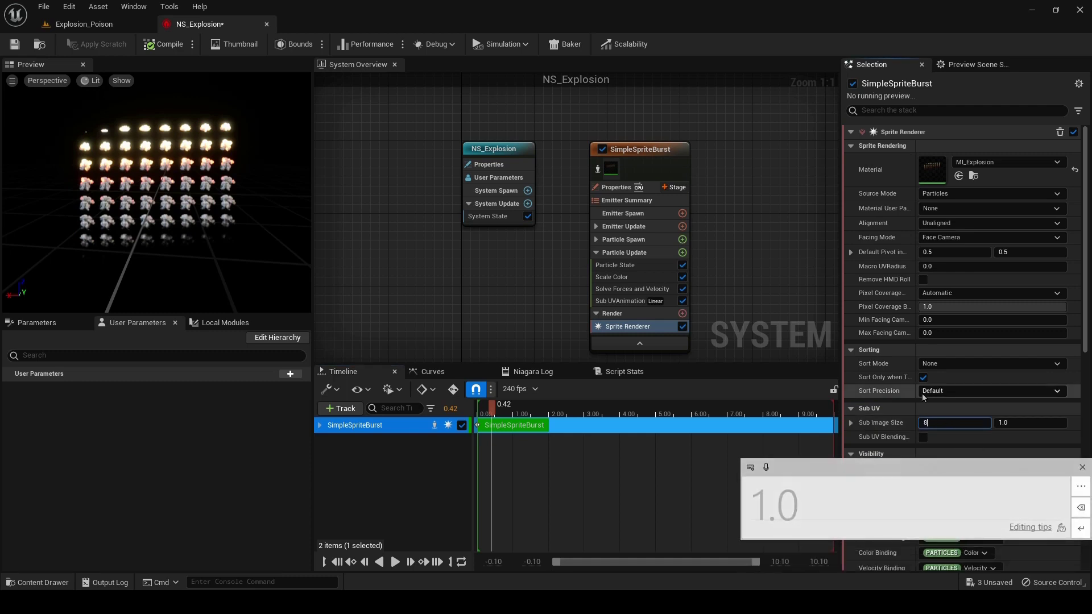
# Set the Sprite Renderer's Sub Image Size to 8 by 8.
pyautogui.write('8')
pyautogui.press('Return')
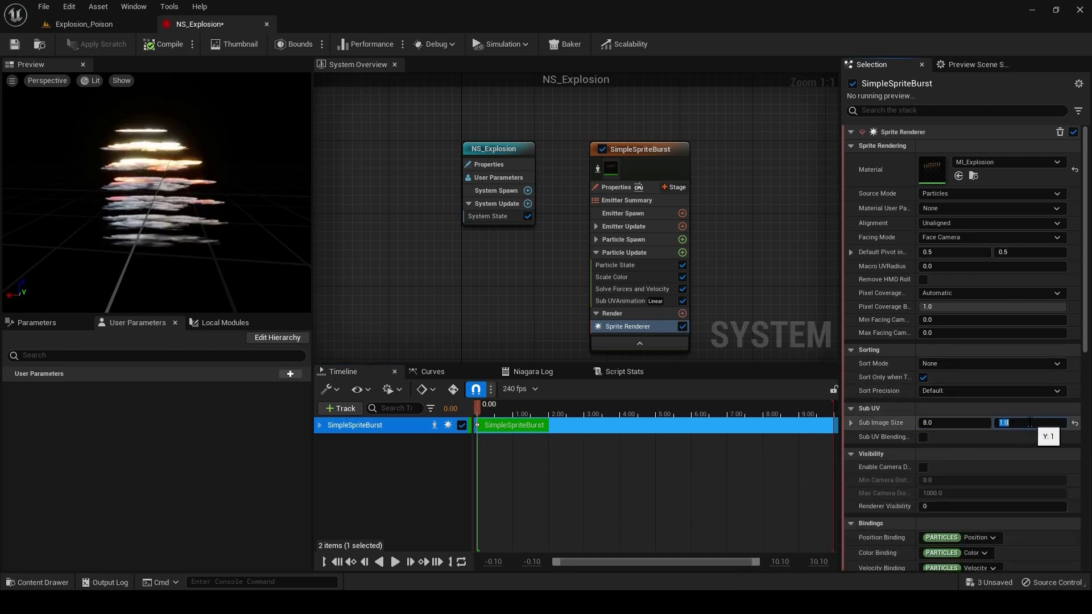
pyautogui.click(1031, 423)
pyautogui.write('8')
pyautogui.press('Return')
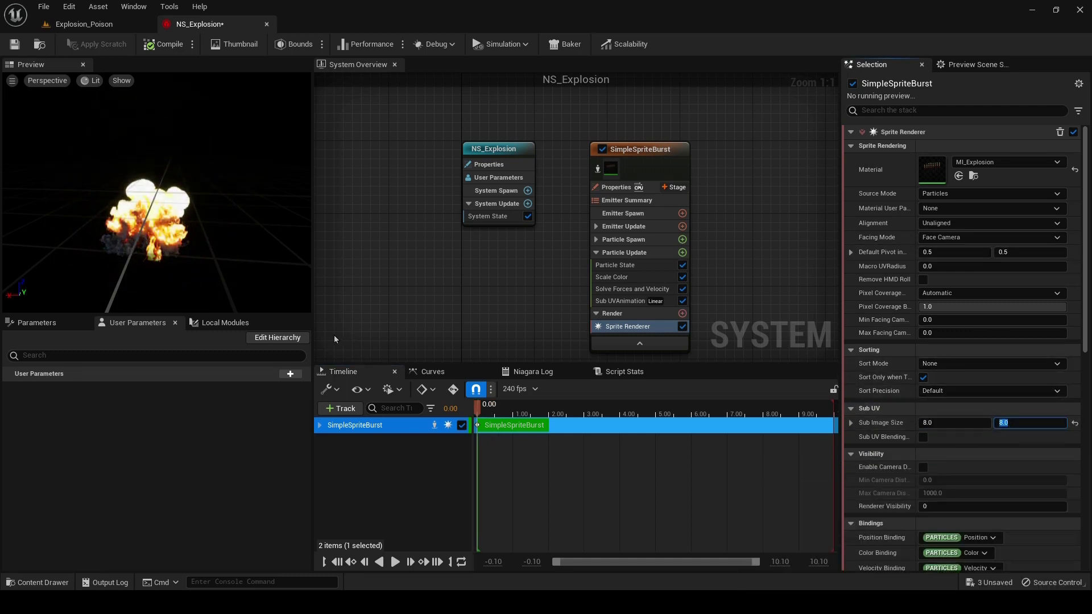
# Play the simulation and examine the animated explosion from different angles in the preview.
pyautogui.keyDown('alt'); pyautogui.moveTo(223, 278); pyautogui.dragTo(229, 266); pyautogui.keyUp('alt')
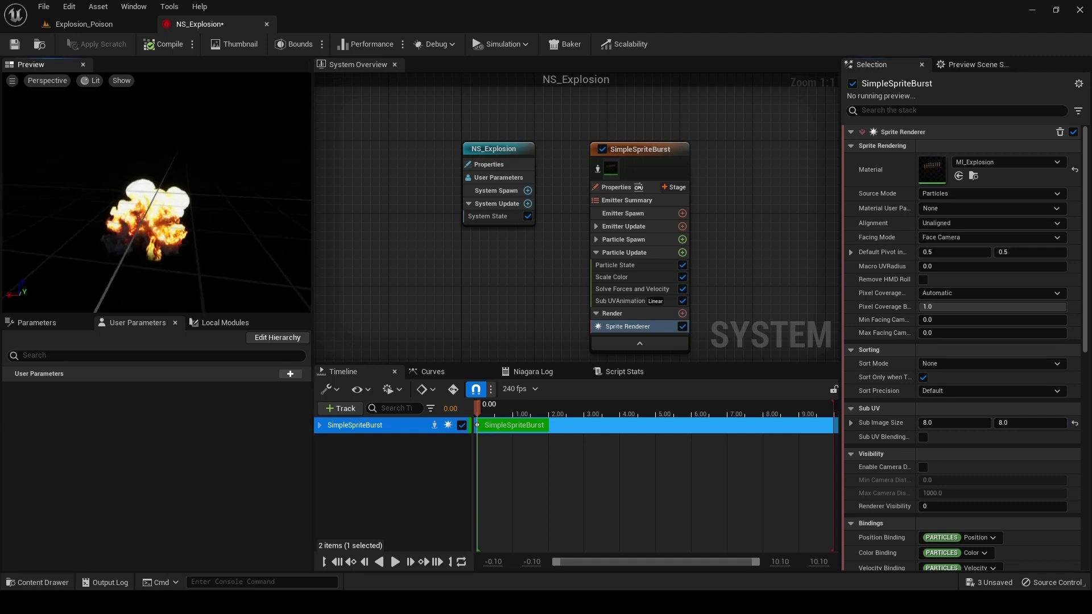
pyautogui.click(395, 562)
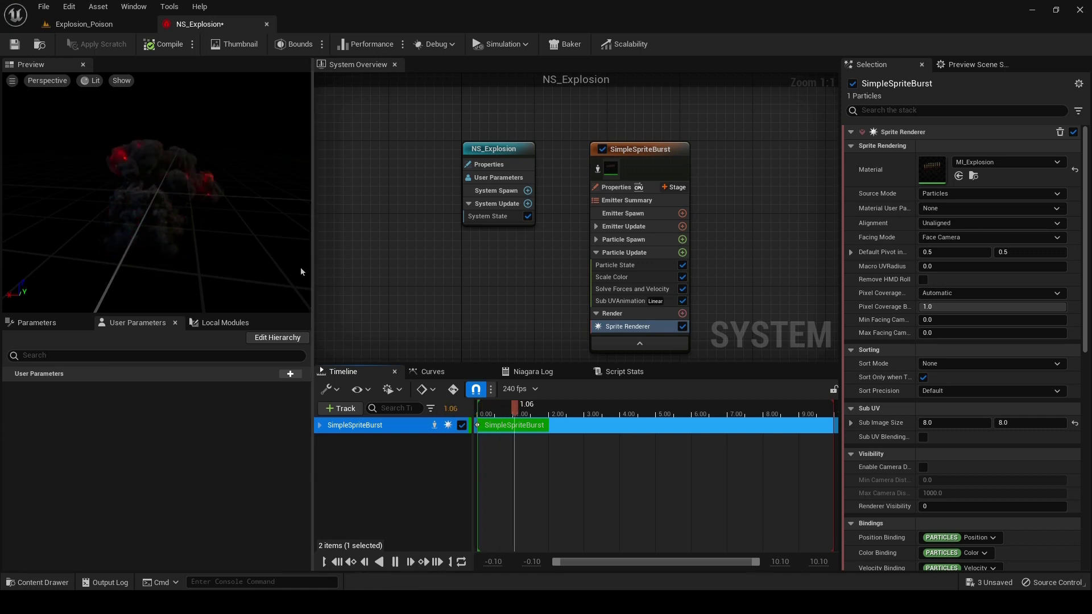
pyautogui.moveTo(178, 269); pyautogui.dragTo(203, 259)
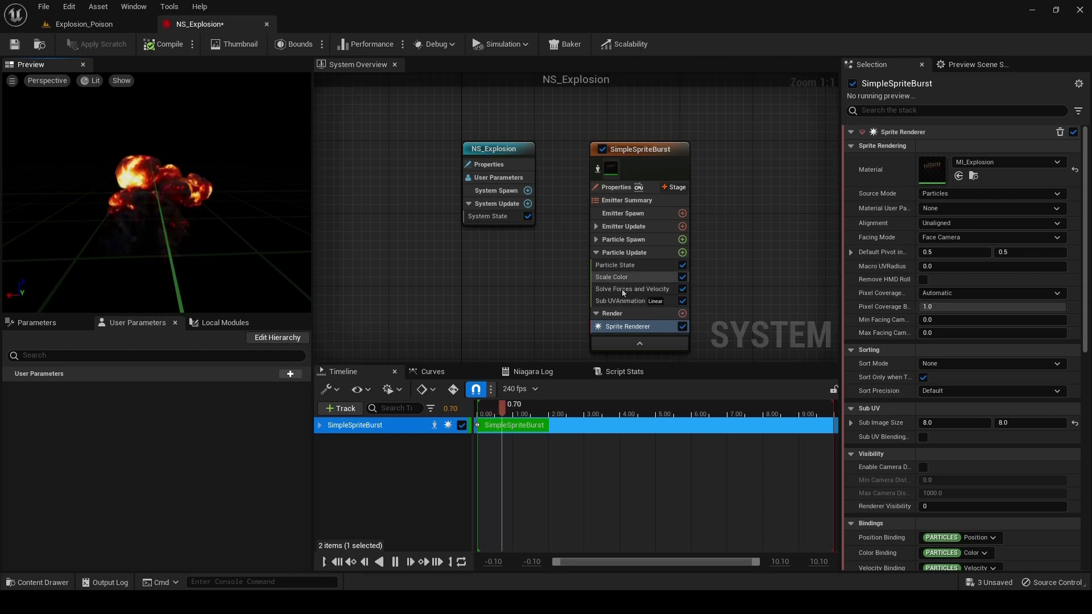
# Set the Uniform Sprite Size to 100 in the Initialize Particle module of Particle Spawn.
pyautogui.click(596, 252)
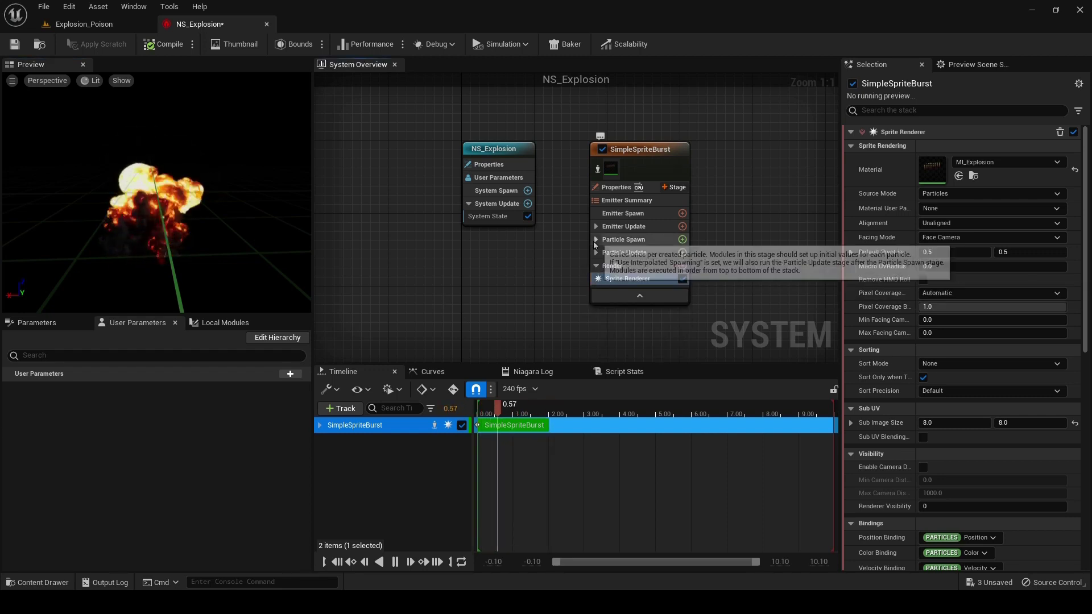
pyautogui.click(596, 240)
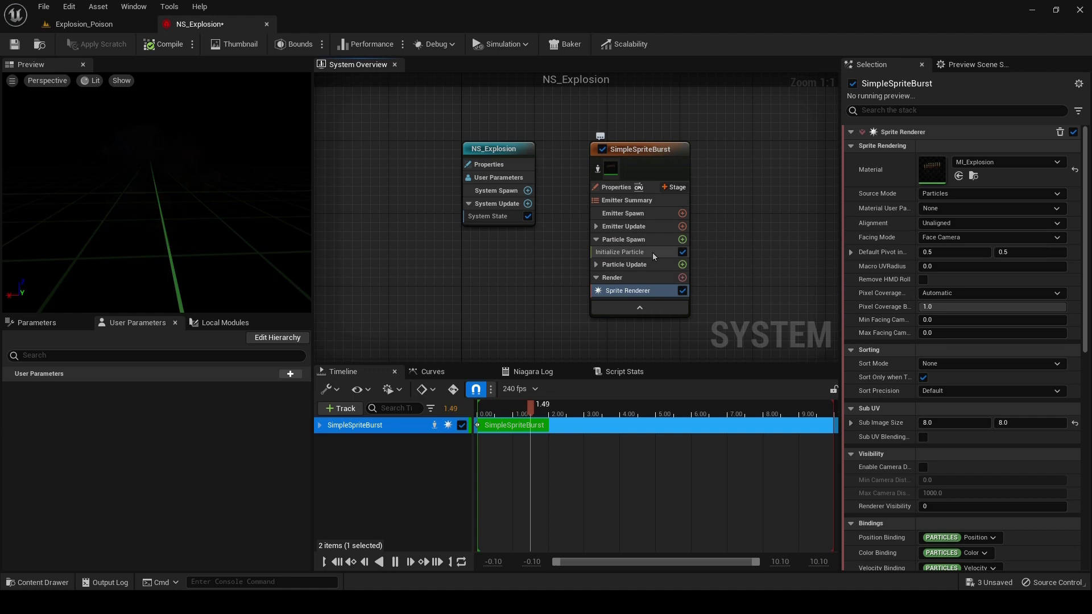
pyautogui.click(623, 257)
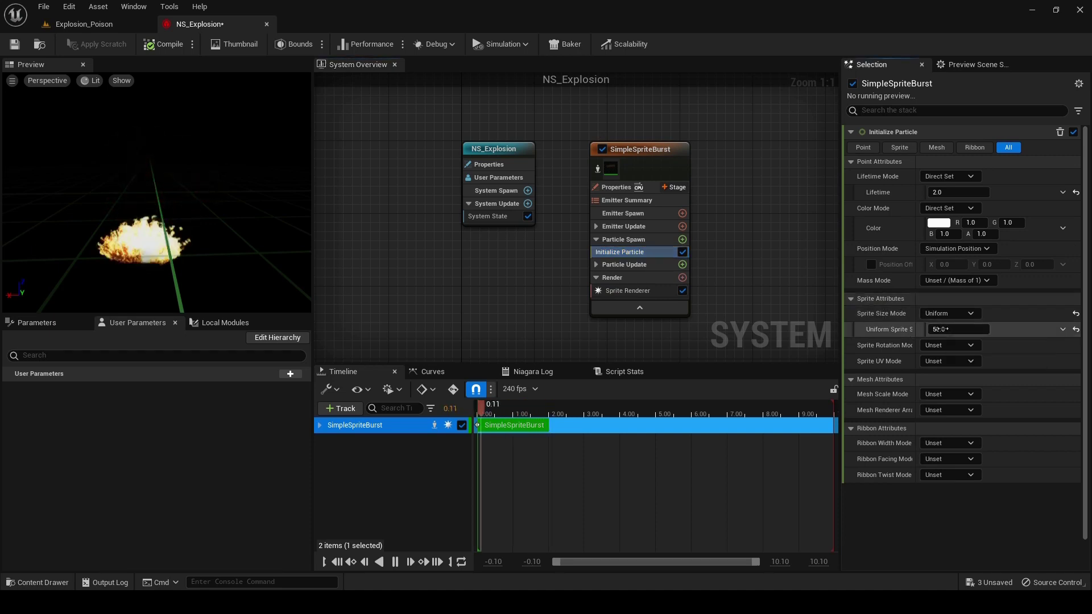
pyautogui.click(931, 330)
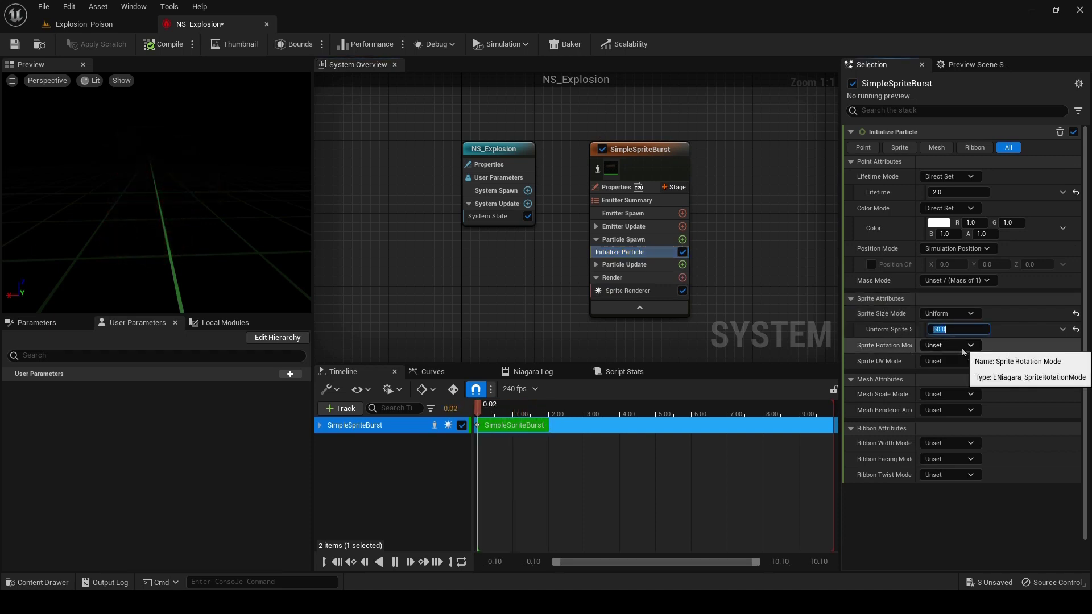
pyautogui.write('100')
pyautogui.press('Return')
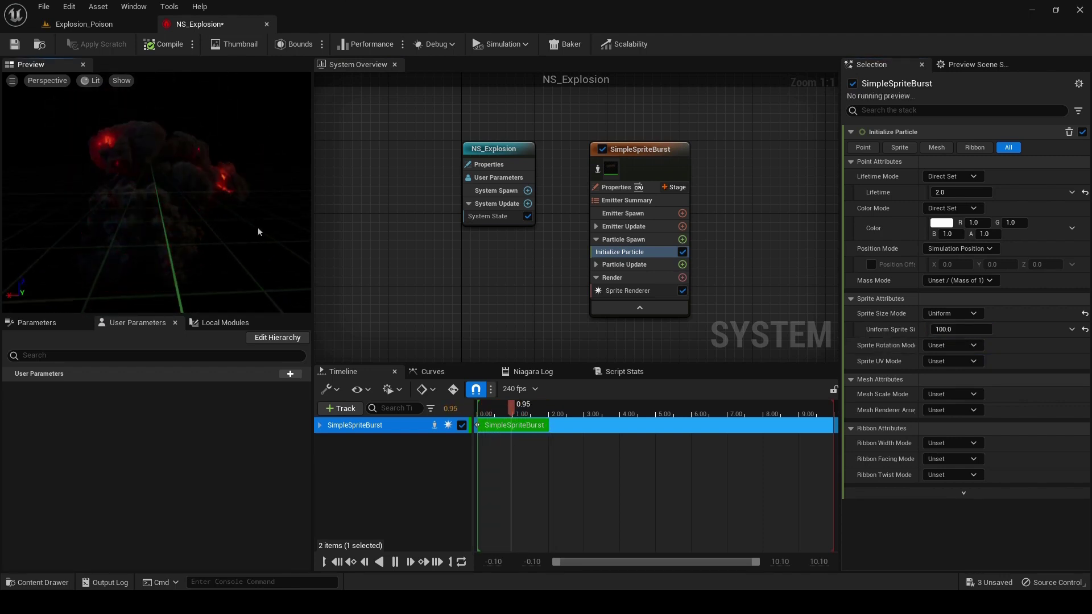
pyautogui.moveTo(246, 193)
pyautogui.mouseDown(button='right')
pyautogui.moveTo(258, 237)
pyautogui.moveTo(245, 193)
pyautogui.mouseUp(button='right')
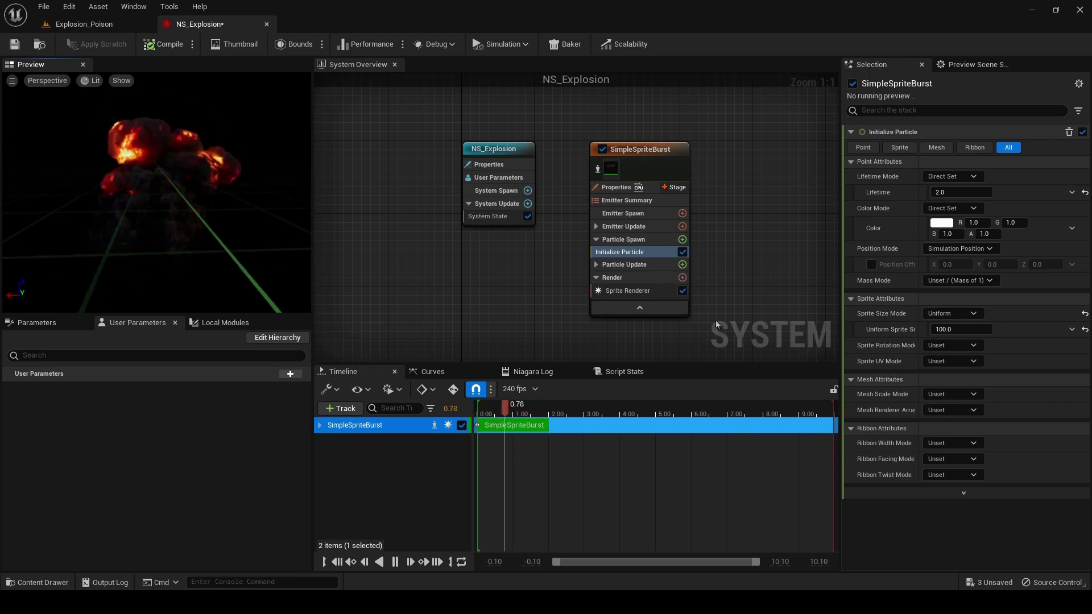
# Delete the Scale Color module from the SimpleSpriteBurst emitter's Particle Update group.
pyautogui.click(597, 265)
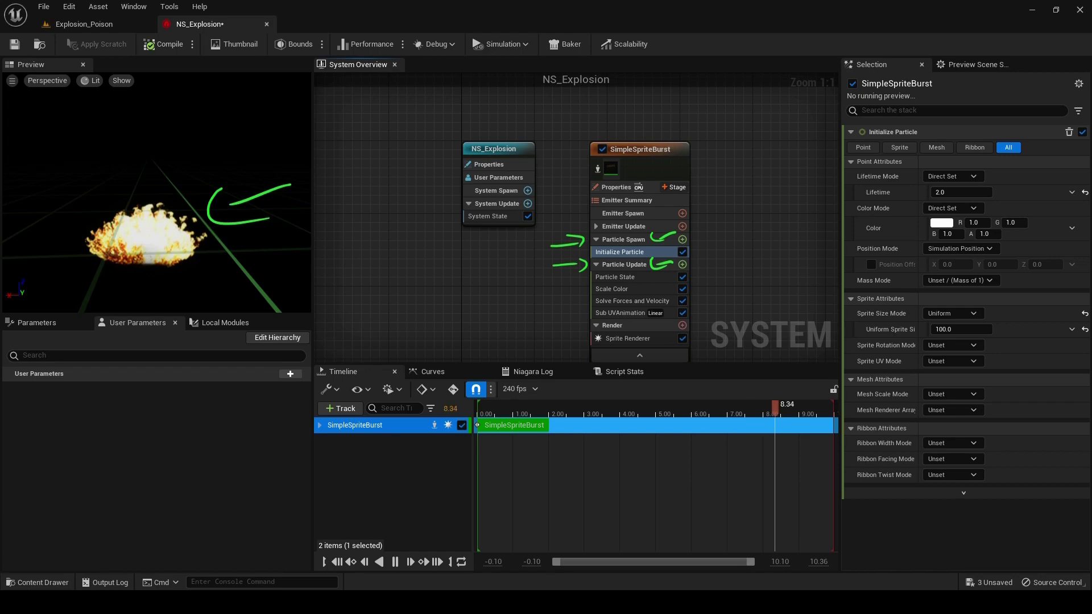
pyautogui.press('Escape')
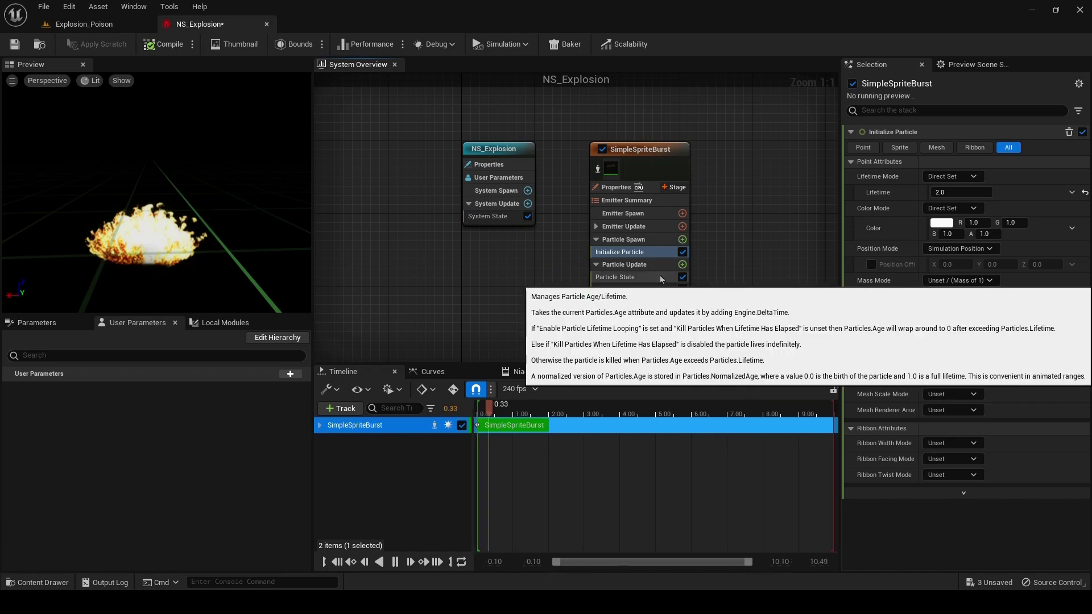
pyautogui.click(612, 289)
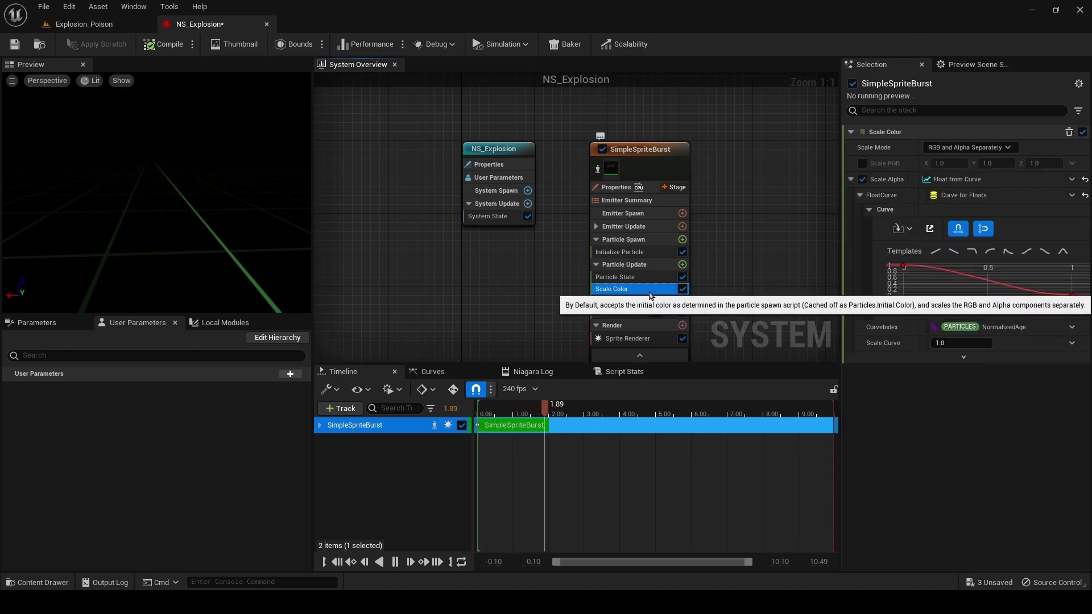
pyautogui.rightClick(619, 291)
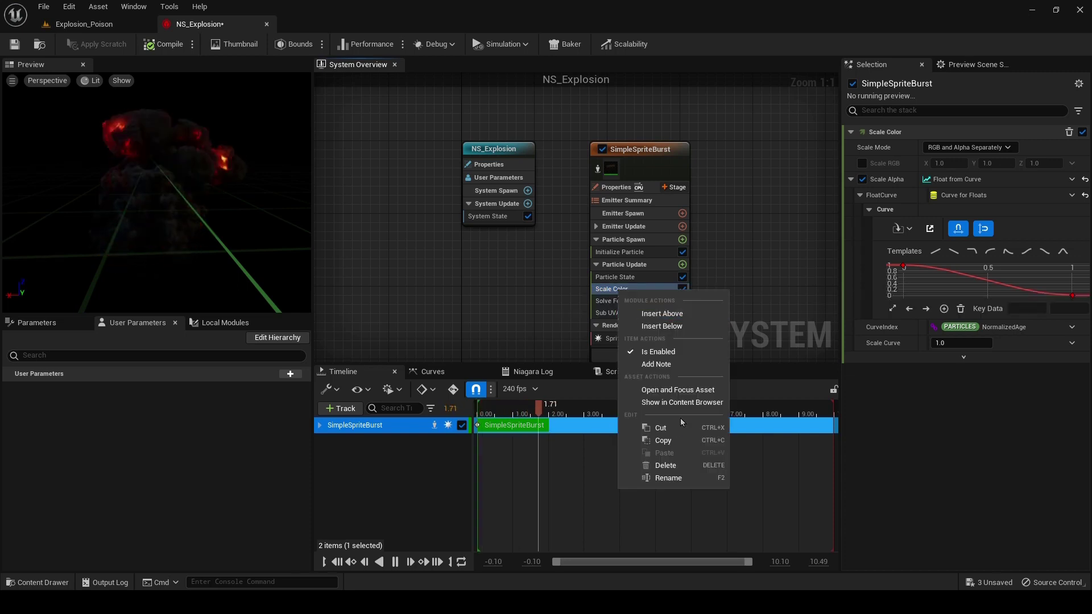
pyautogui.click(667, 466)
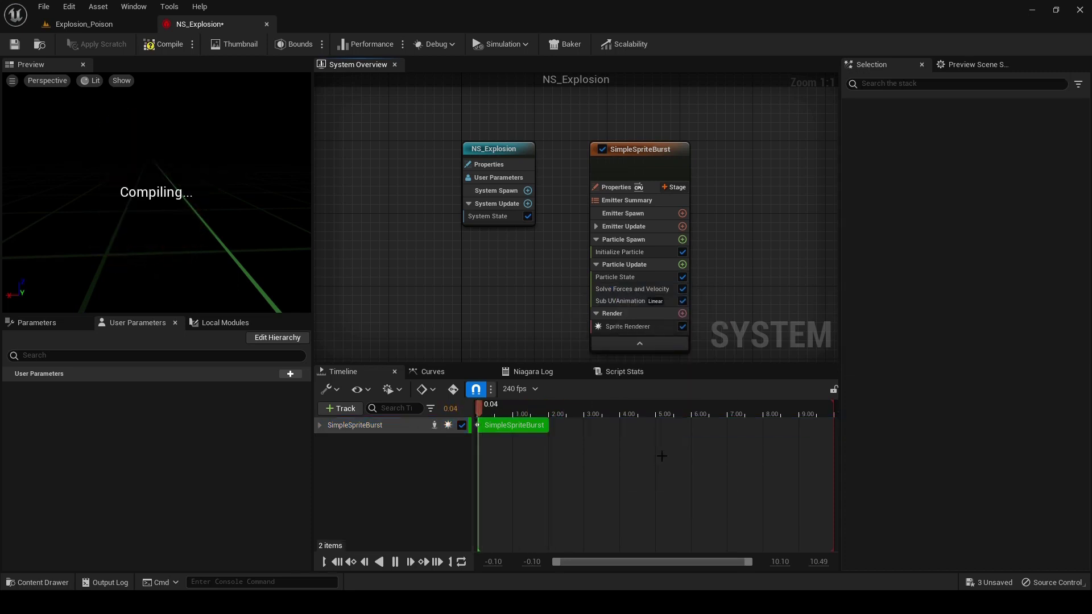
# Add a Color module to Particle Update and drive its Color value with Color from Curve.
pyautogui.click(682, 265)
pyautogui.write('colo')
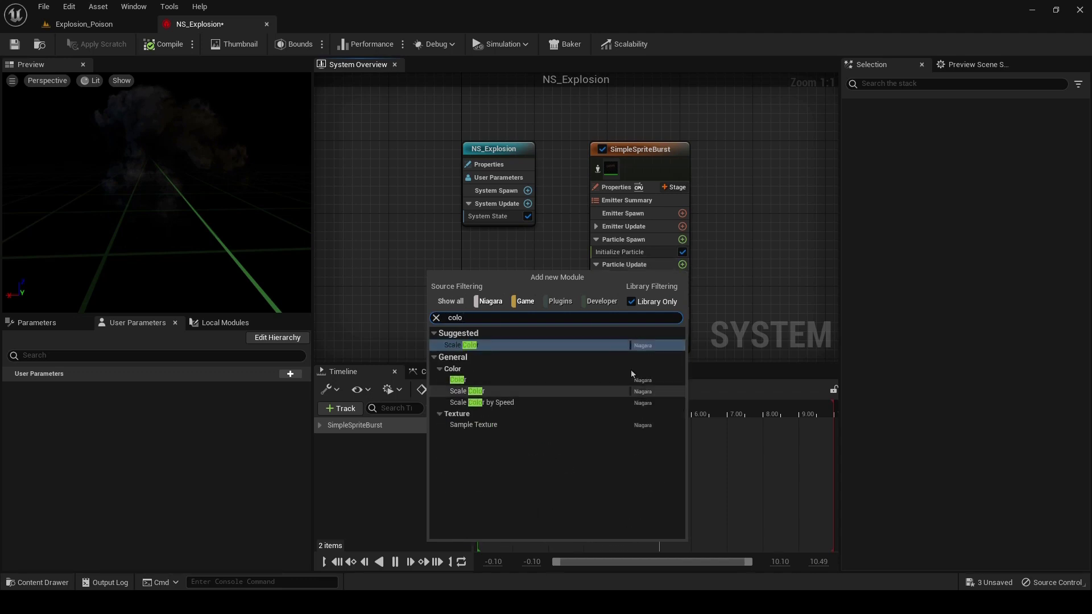
pyautogui.click(458, 380)
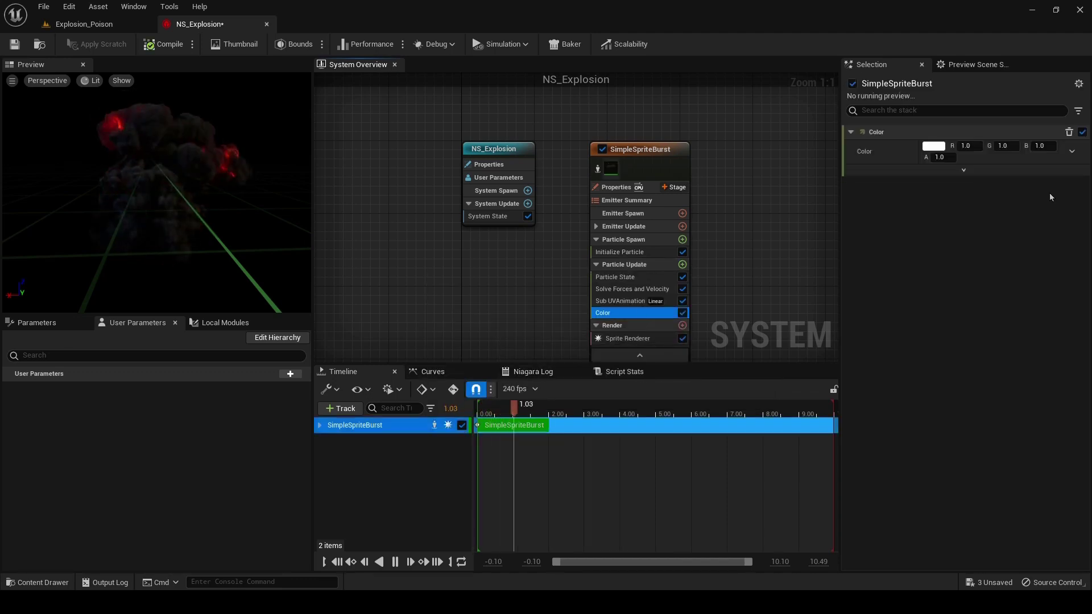
pyautogui.click(1072, 152)
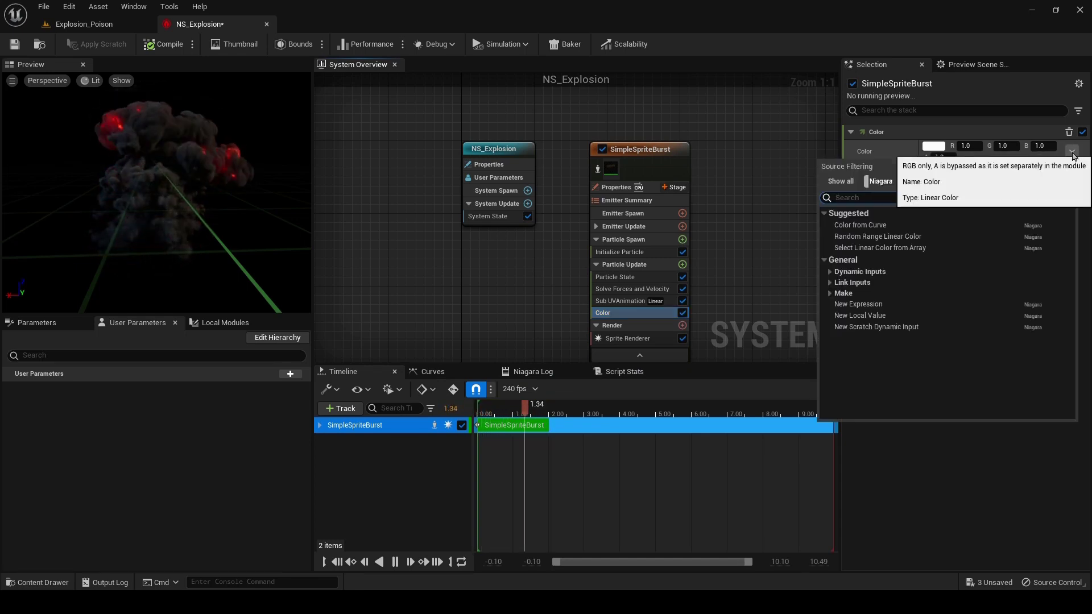
pyautogui.click(857, 225)
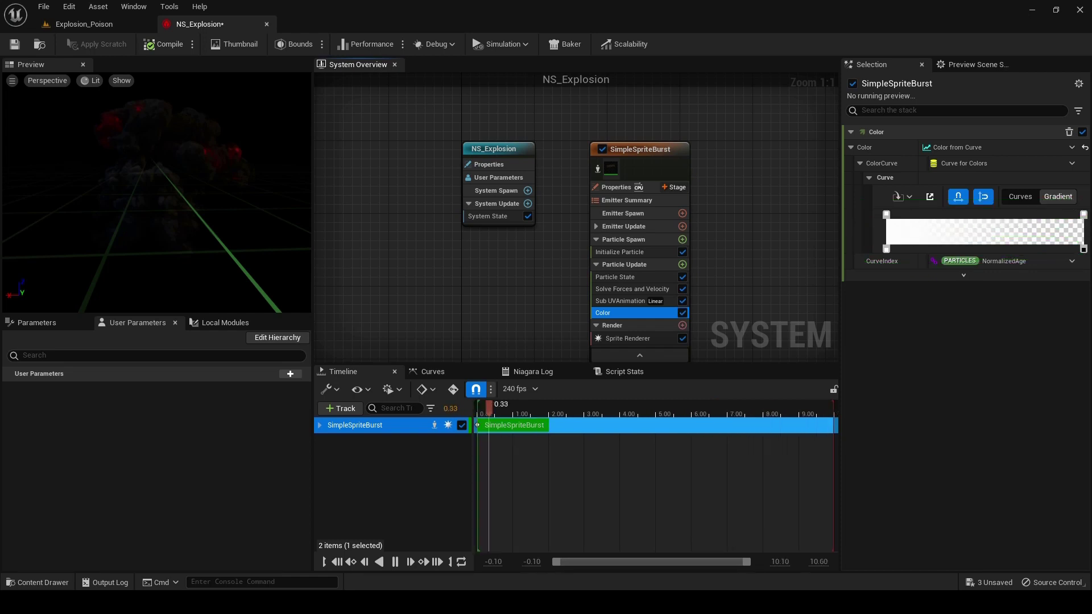
# Set the gradient's first color stop to a saturated green with RGB of about 0, 1.0, 0.22.
pyautogui.doubleClick(887, 217)
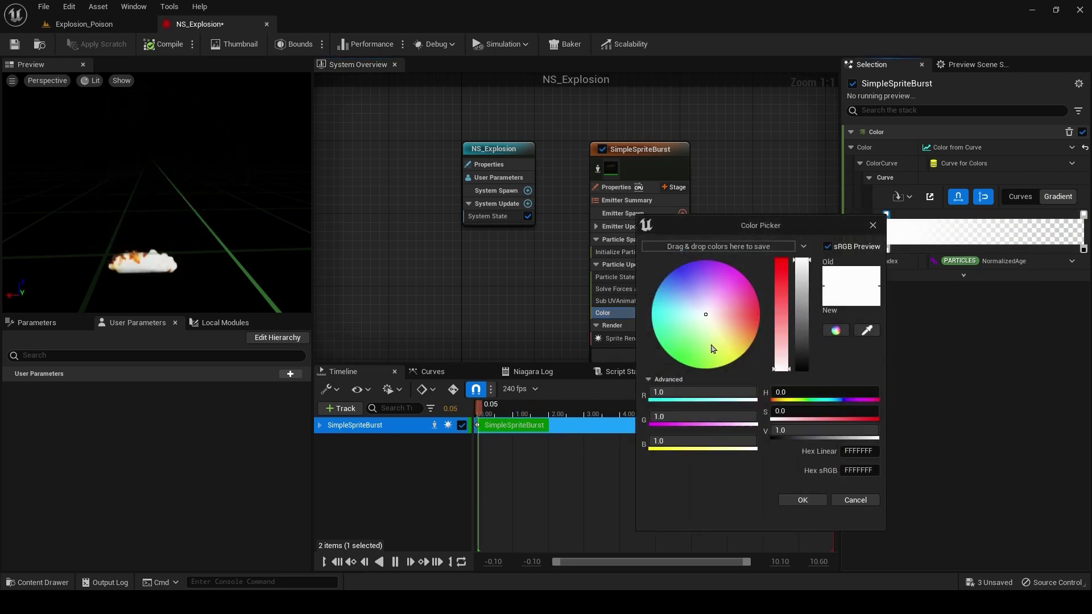
pyautogui.moveTo(713, 349); pyautogui.dragTo(652, 357)
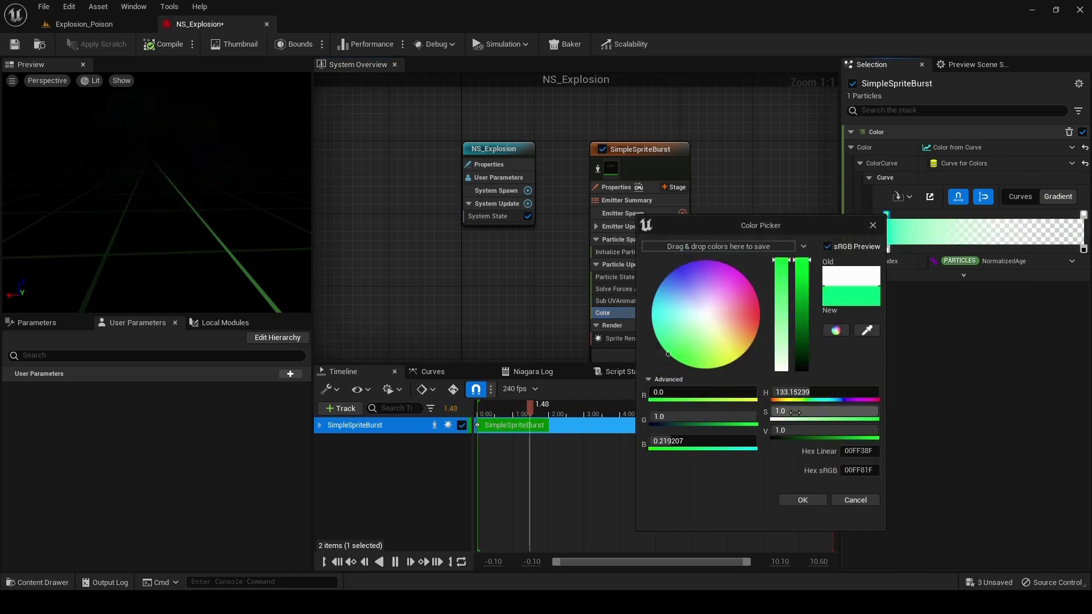
pyautogui.click(802, 501)
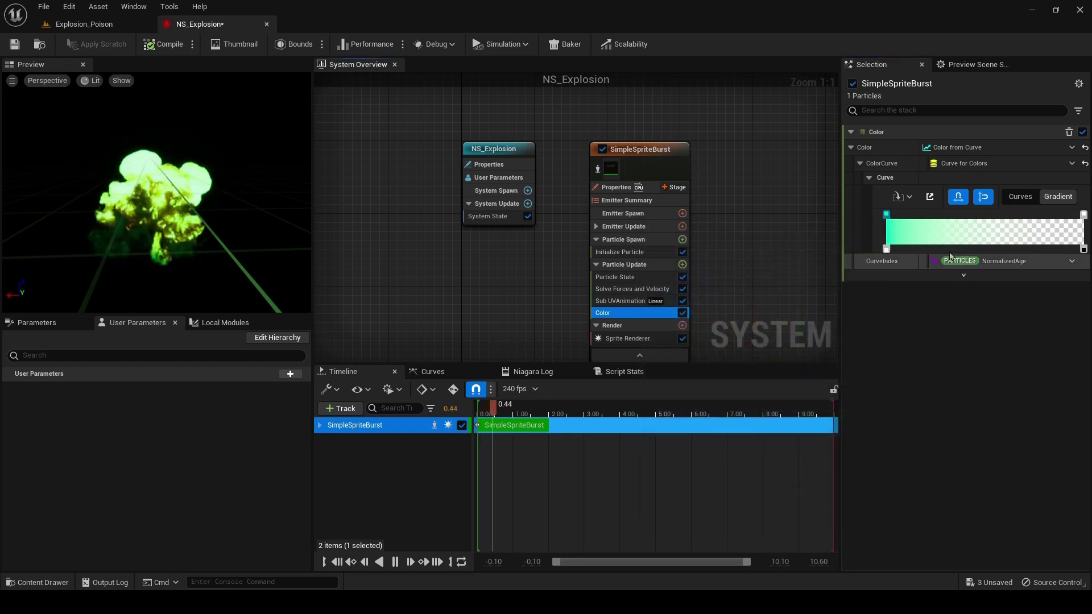
# Add a color stop just past the gradient's middle, keeping it bright green at value 1.0.
pyautogui.click(983, 221)
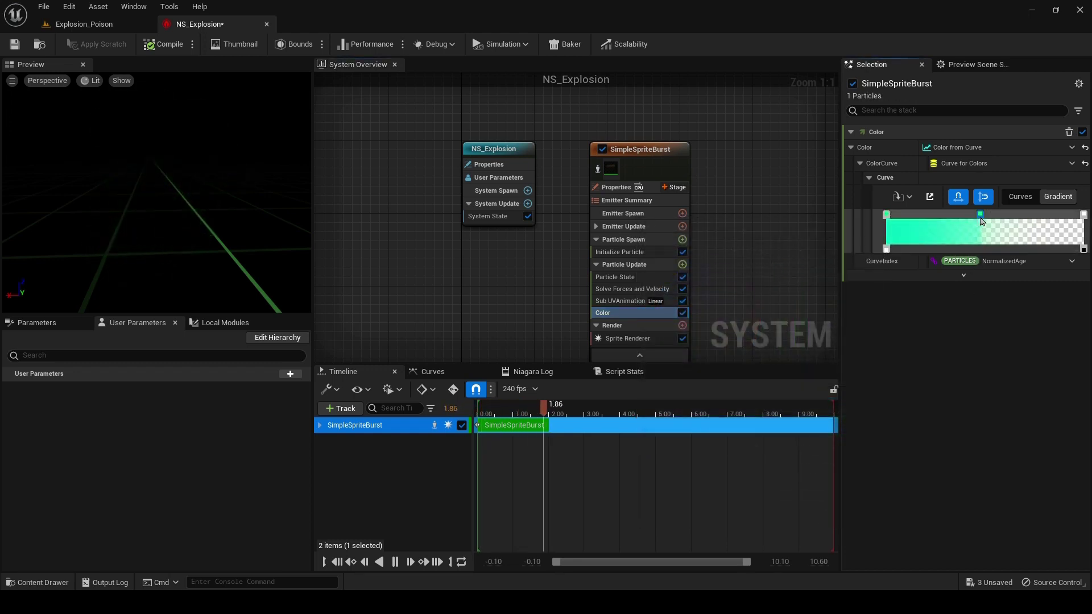
pyautogui.moveTo(995, 219); pyautogui.dragTo(999, 216)
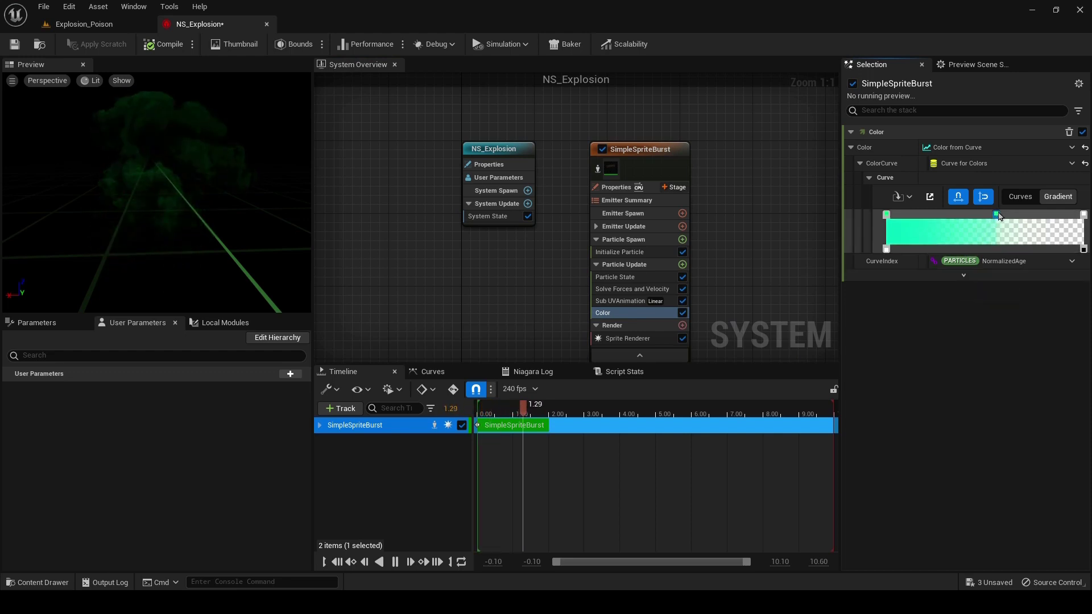
pyautogui.doubleClick(997, 216)
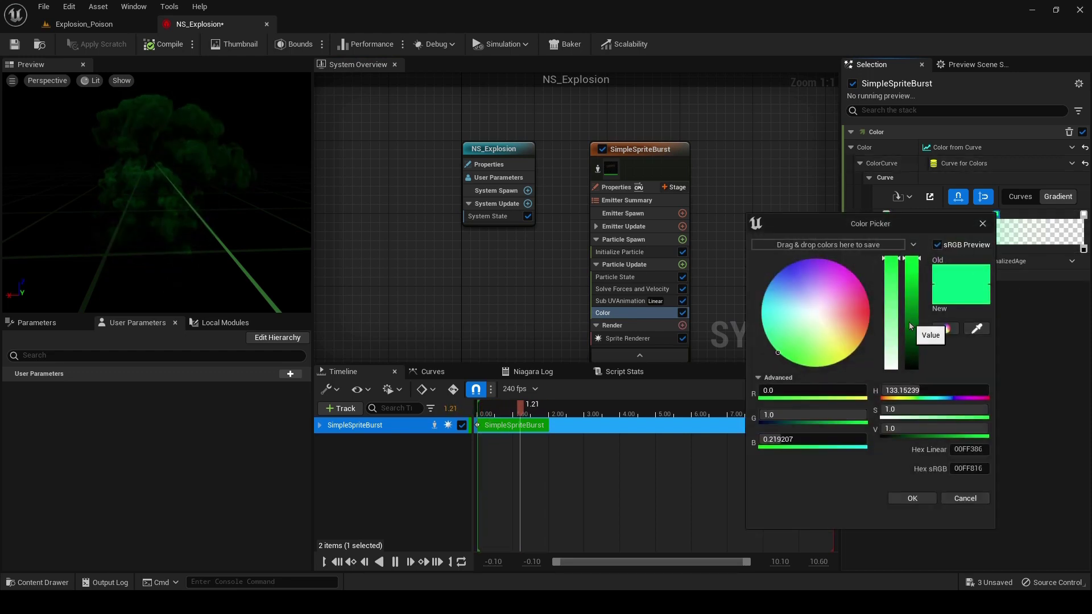
pyautogui.click(909, 291)
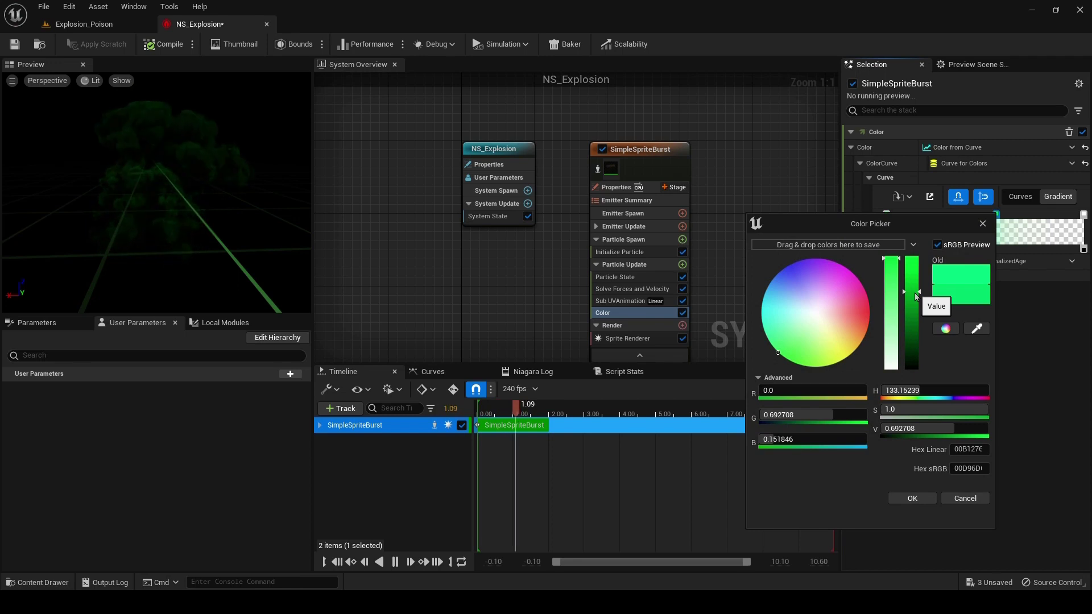
pyautogui.moveTo(916, 286); pyautogui.dragTo(912, 257)
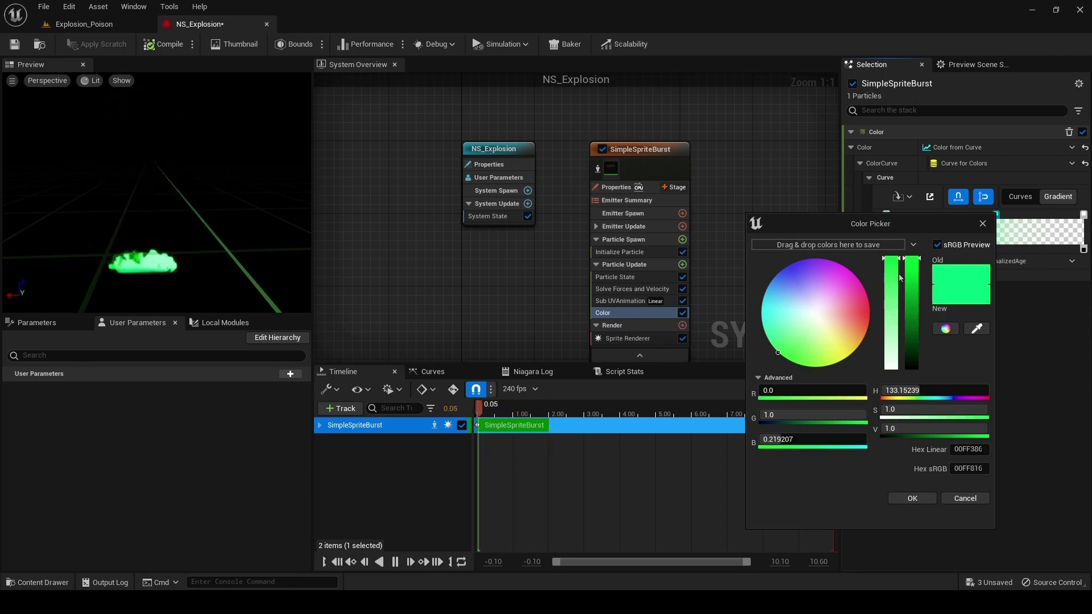
pyautogui.click(916, 495)
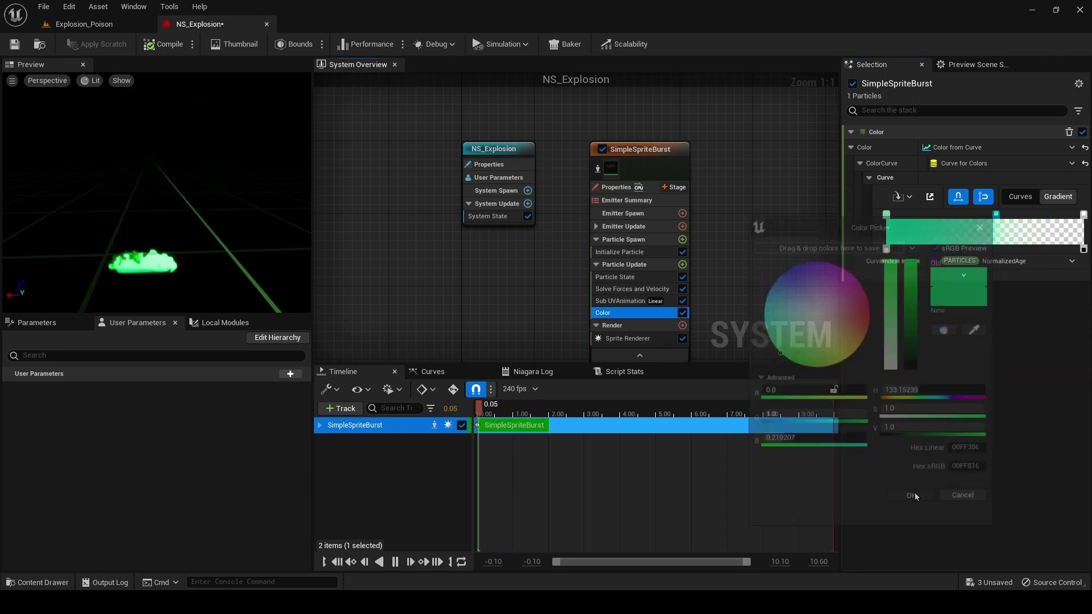
# Darken the gradient's first green color stop to a value of about 0.64.
pyautogui.doubleClick(889, 218)
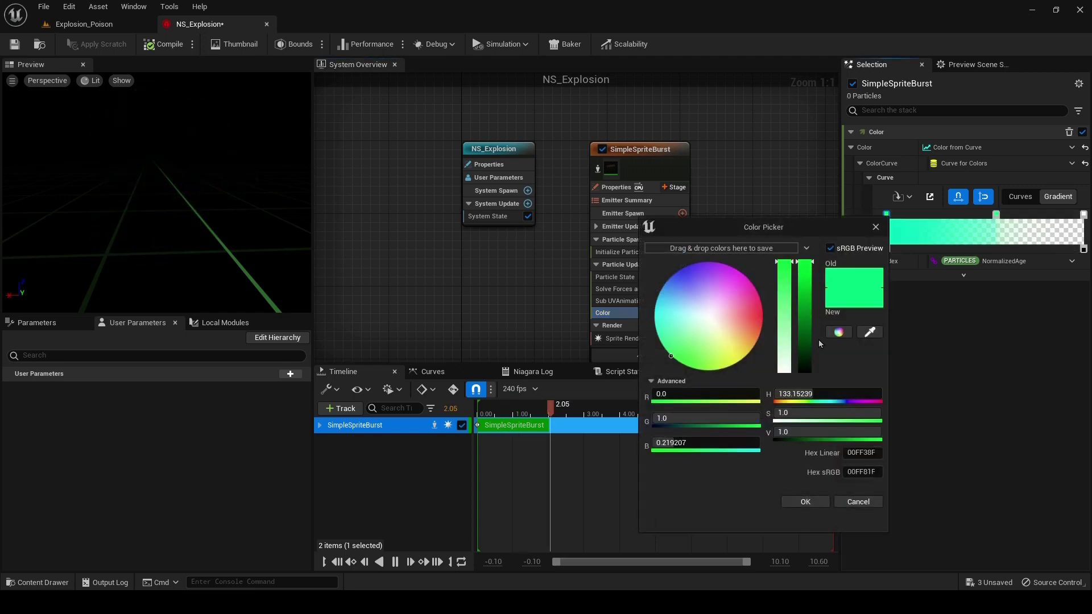
pyautogui.click(807, 303)
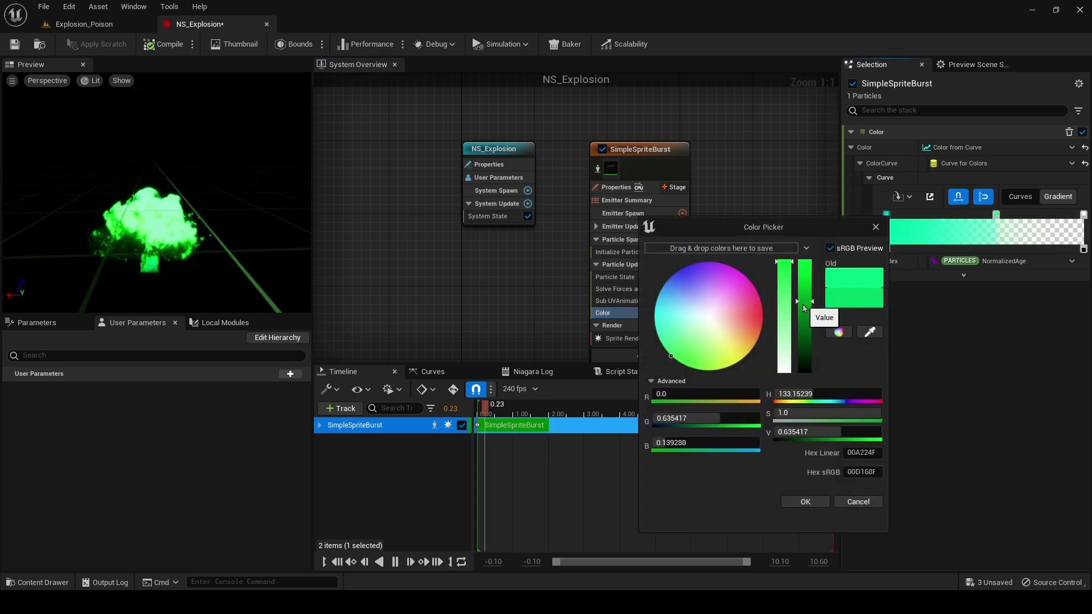
pyautogui.click(803, 497)
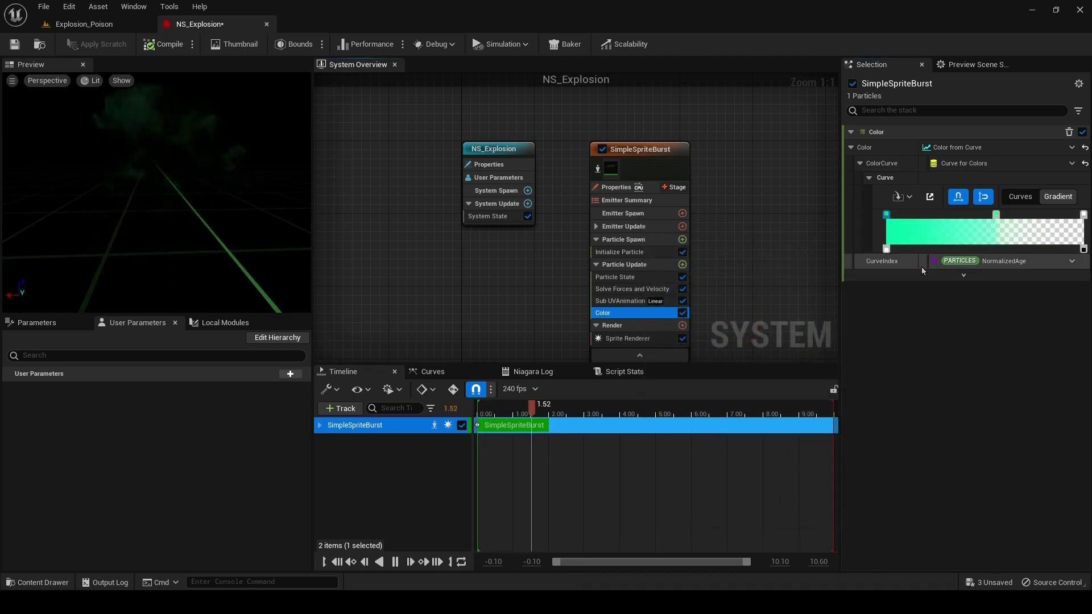
# Add an opaque alpha stop about two-thirds along the gradient so the fade-out starts there.
pyautogui.click(893, 254)
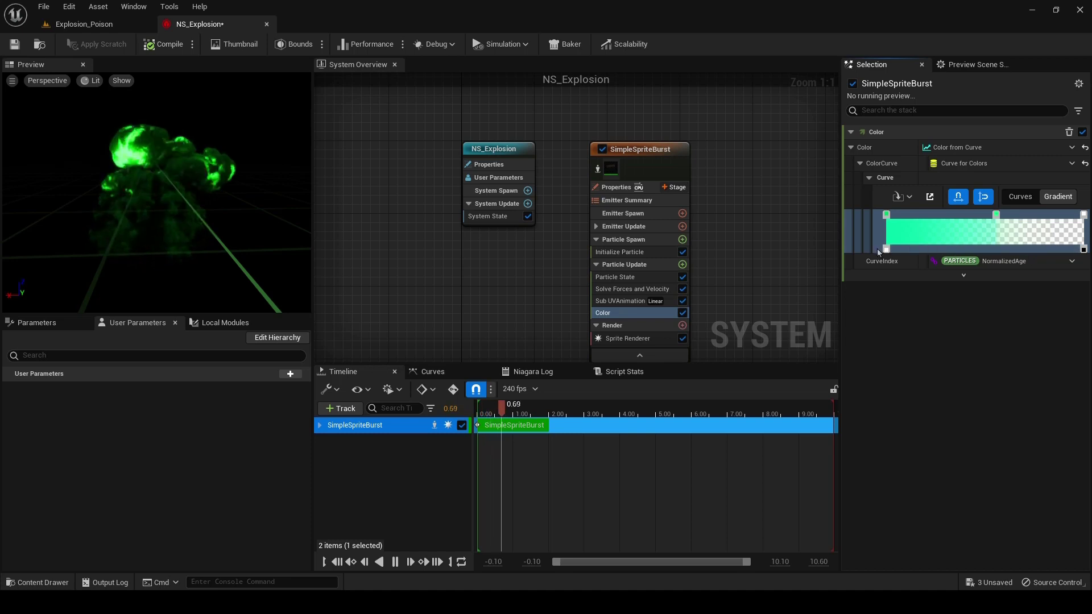
pyautogui.click(980, 251)
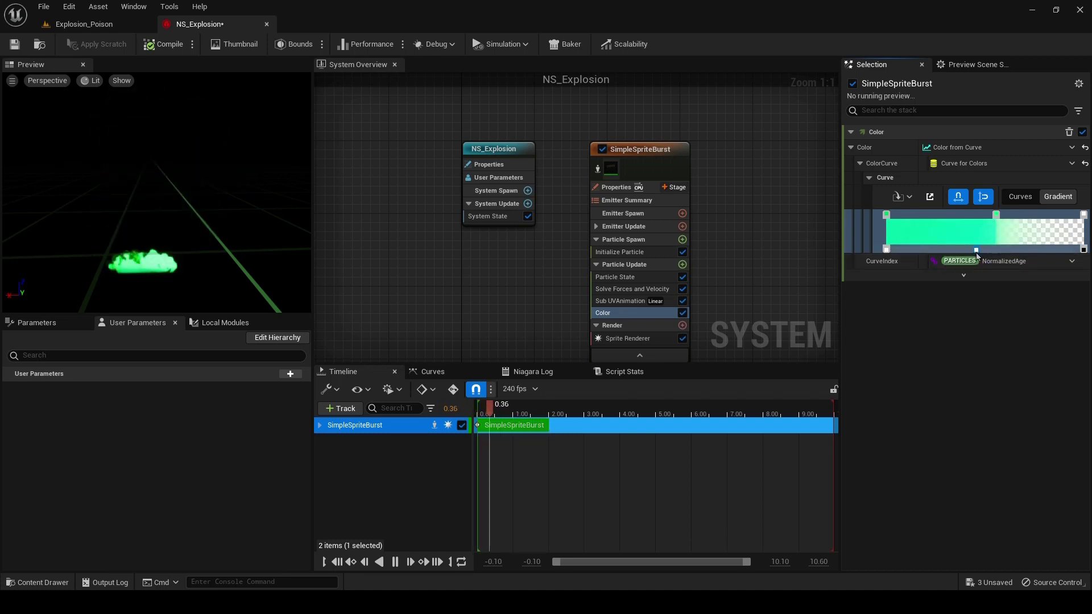
pyautogui.moveTo(977, 251); pyautogui.dragTo(1023, 252)
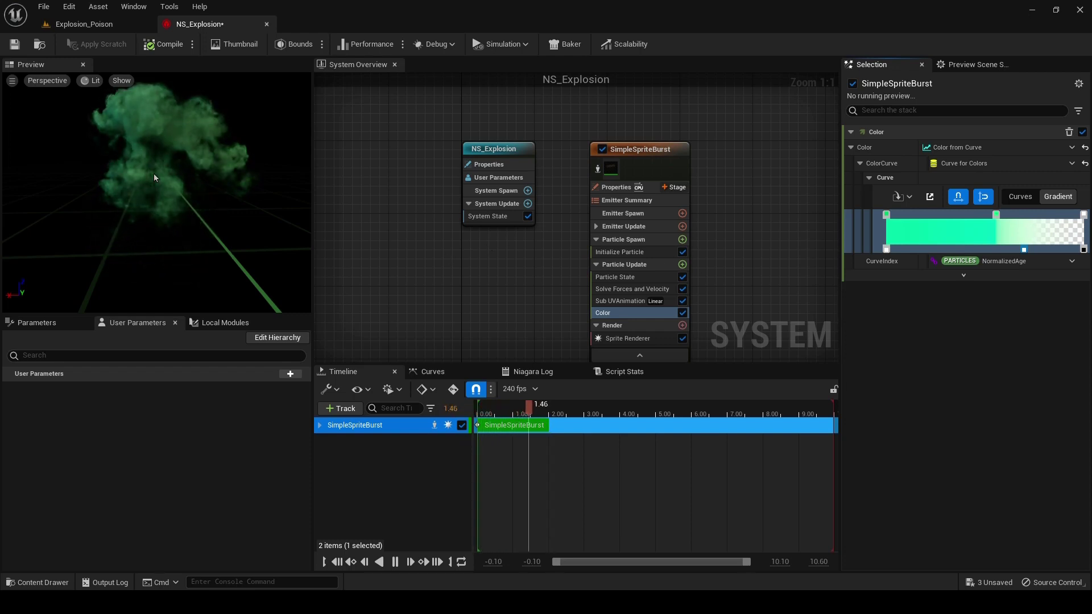
# Set the gradient's last color stop to a light yellow-green with RGB of about 0.76, 1.0, 0.27.
pyautogui.click(1080, 215)
pyautogui.moveTo(1080, 215)
pyautogui.mouseDown()
pyautogui.moveTo(1065, 221)
pyautogui.moveTo(1085, 222)
pyautogui.mouseUp()
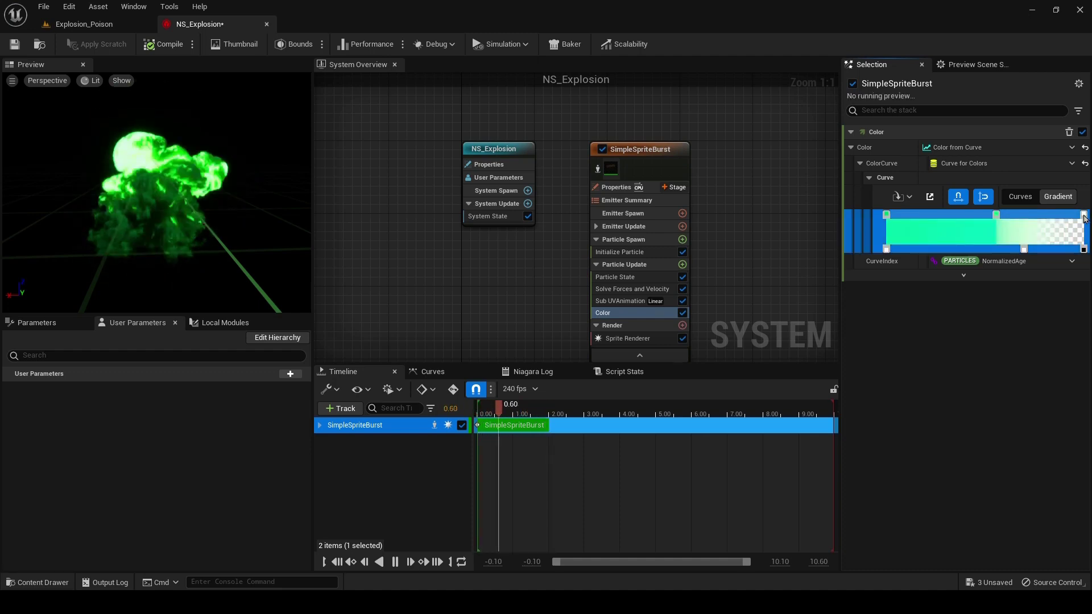
pyautogui.doubleClick(1085, 219)
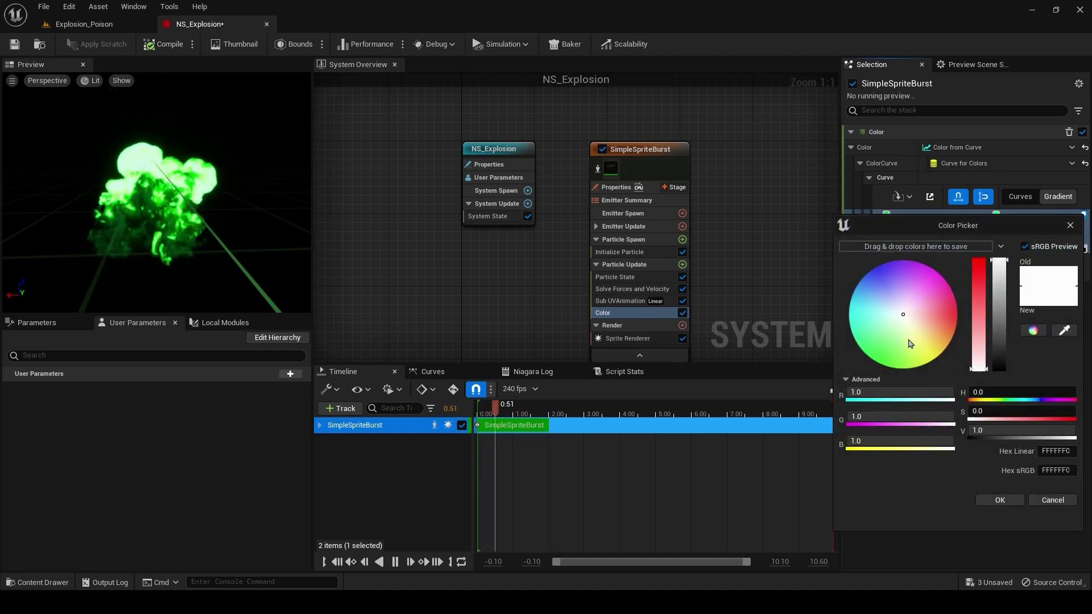
pyautogui.moveTo(911, 344)
pyautogui.mouseDown()
pyautogui.moveTo(885, 343)
pyautogui.moveTo(882, 358)
pyautogui.moveTo(912, 350)
pyautogui.mouseUp()
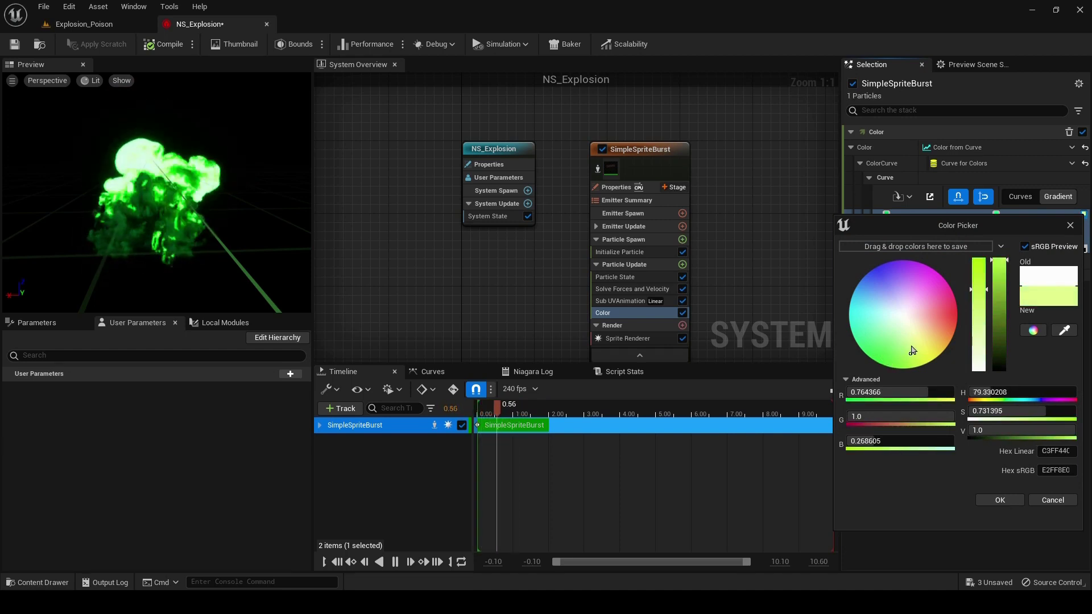
pyautogui.click(1001, 501)
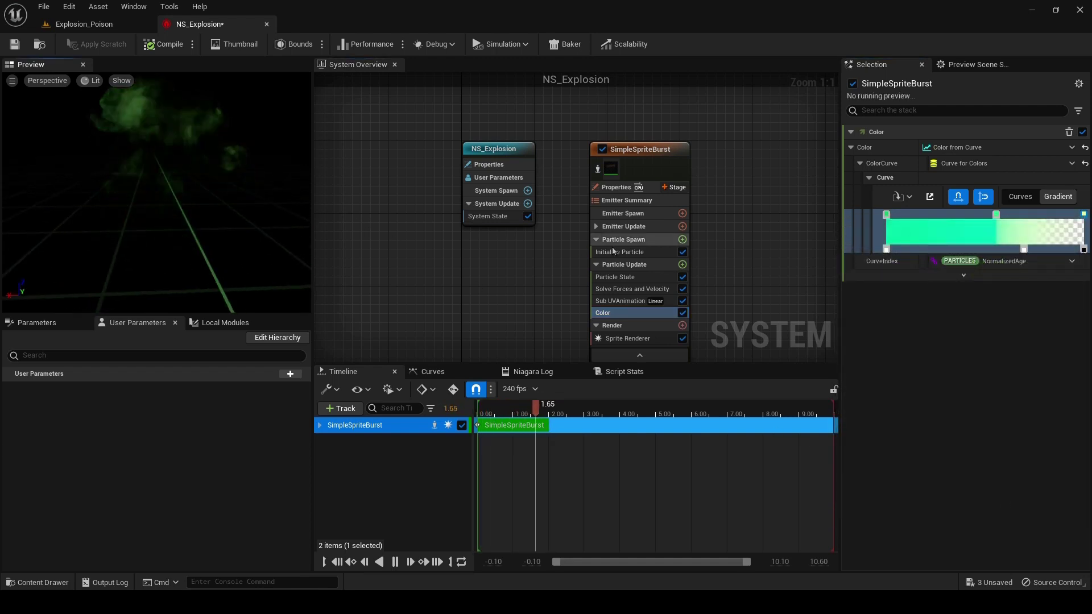
# Set the Loop Behavior of the Emitter State module in Emitter Update to Infinite.
pyautogui.click(595, 227)
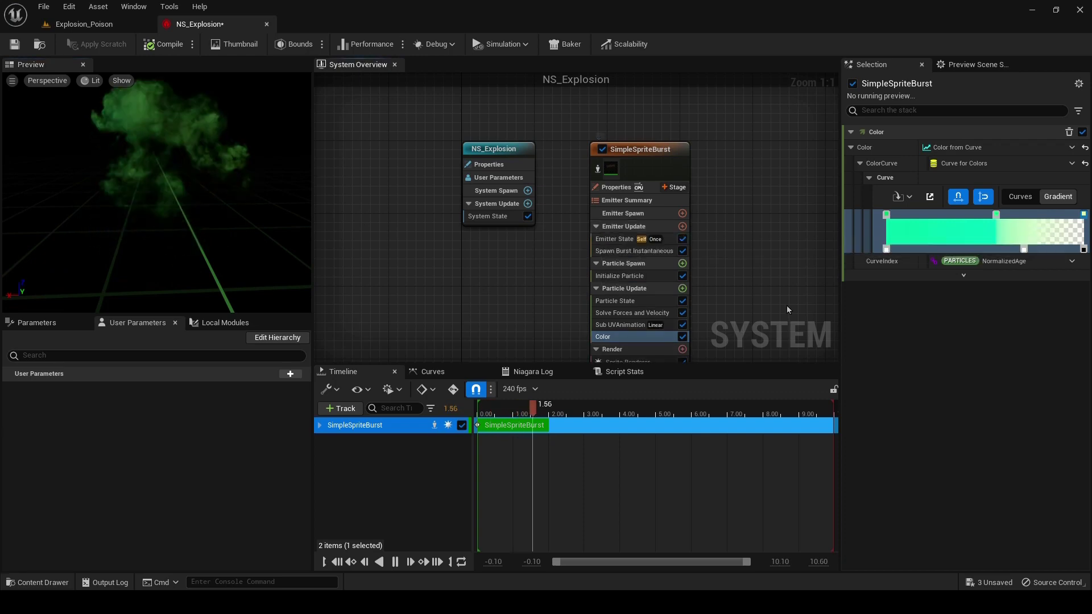
pyautogui.click(628, 242)
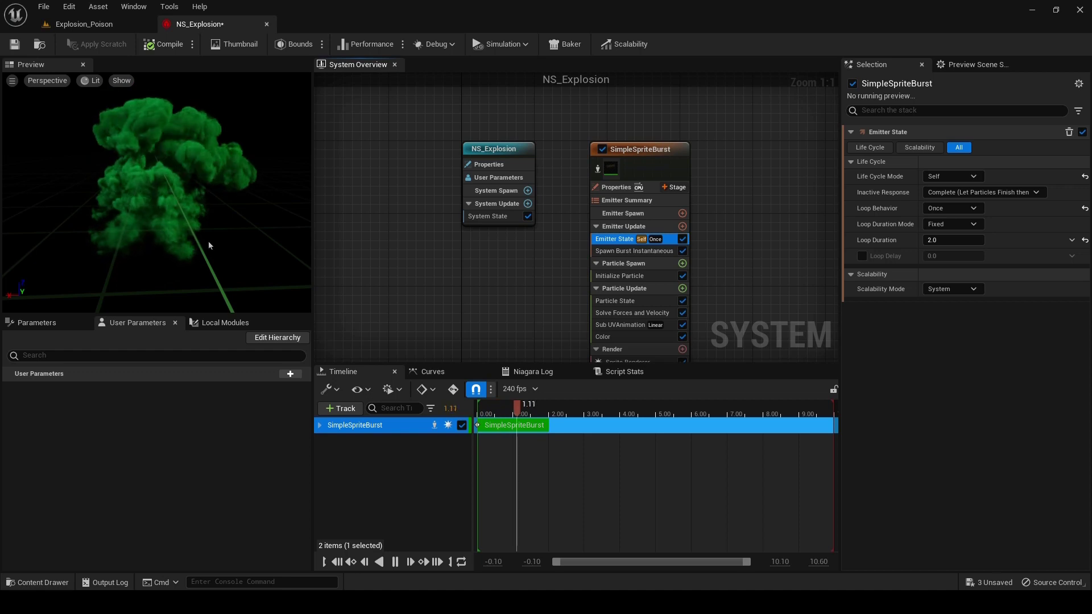
pyautogui.click(952, 208)
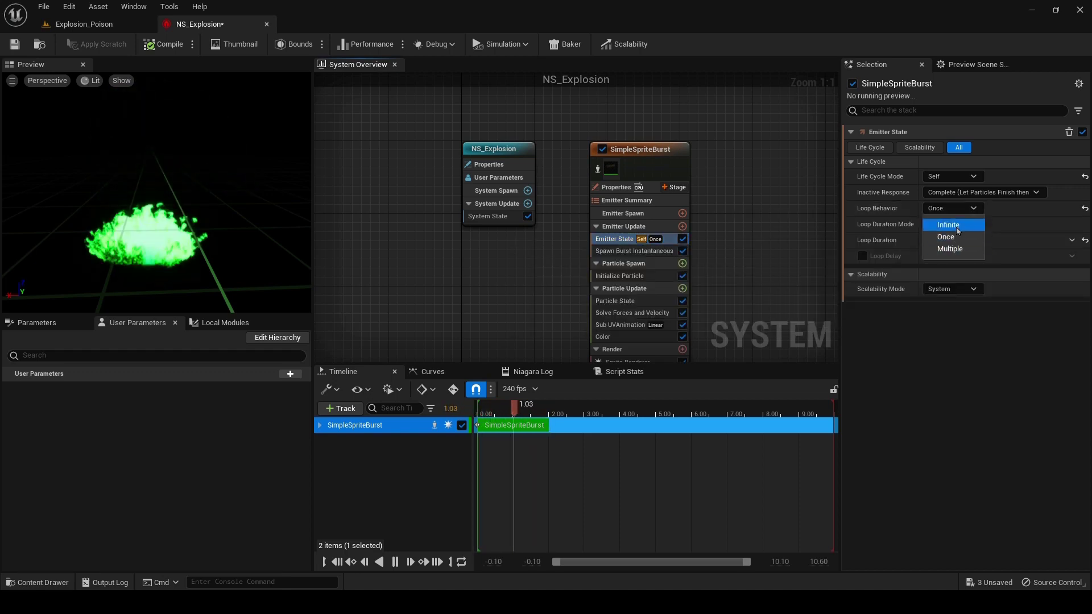
pyautogui.click(957, 228)
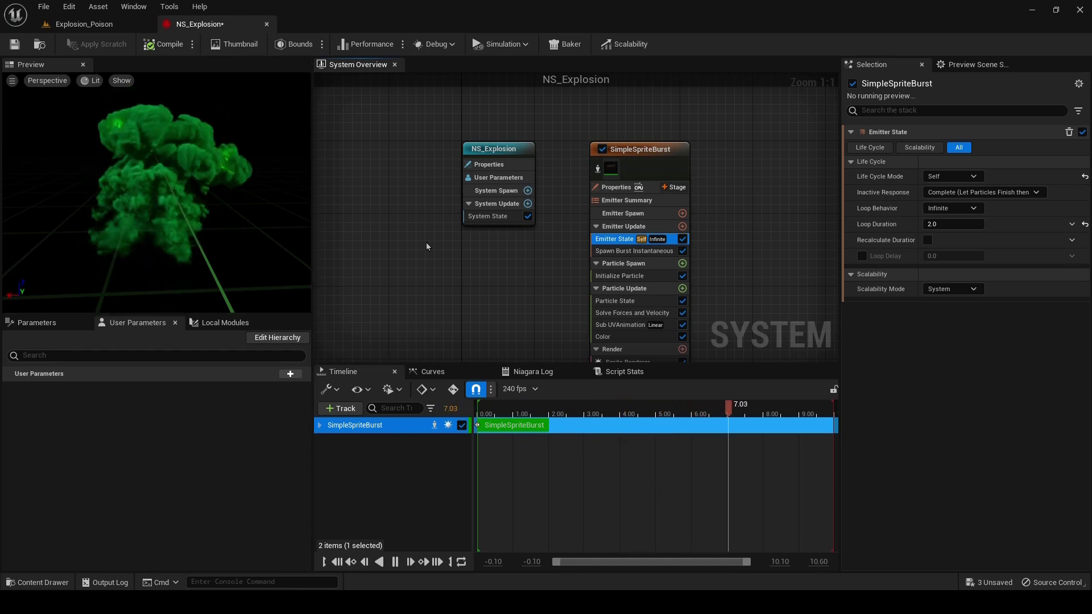
# Move the SimpleSpriteBurst emitter node higher in the System Overview graph so its whole stack fits.
pyautogui.moveTo(626, 333); pyautogui.dragTo(627, 269)
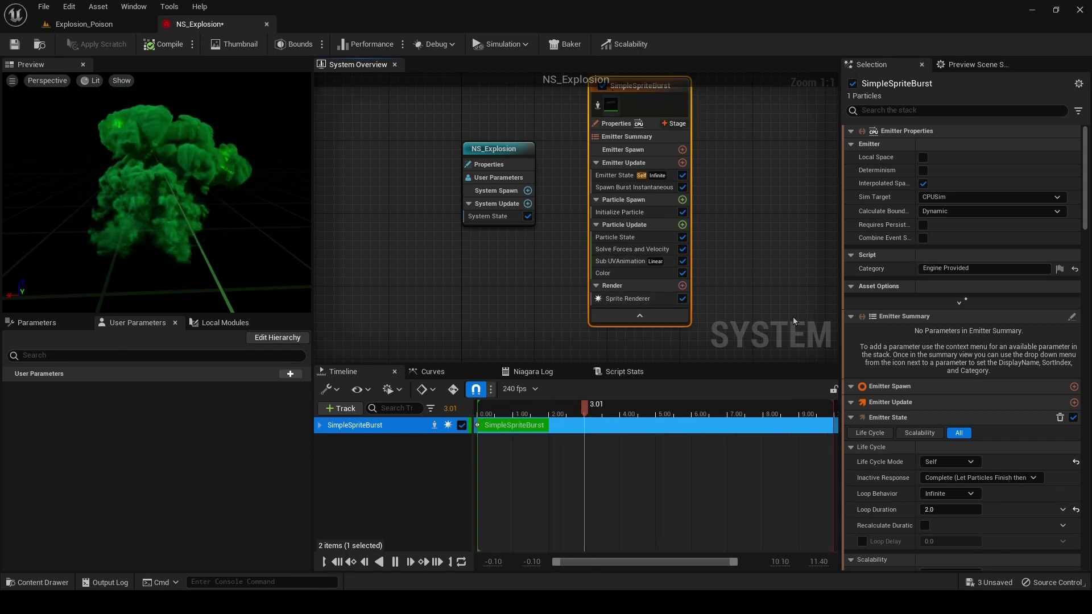
pyautogui.scroll(-1, 629, 233)
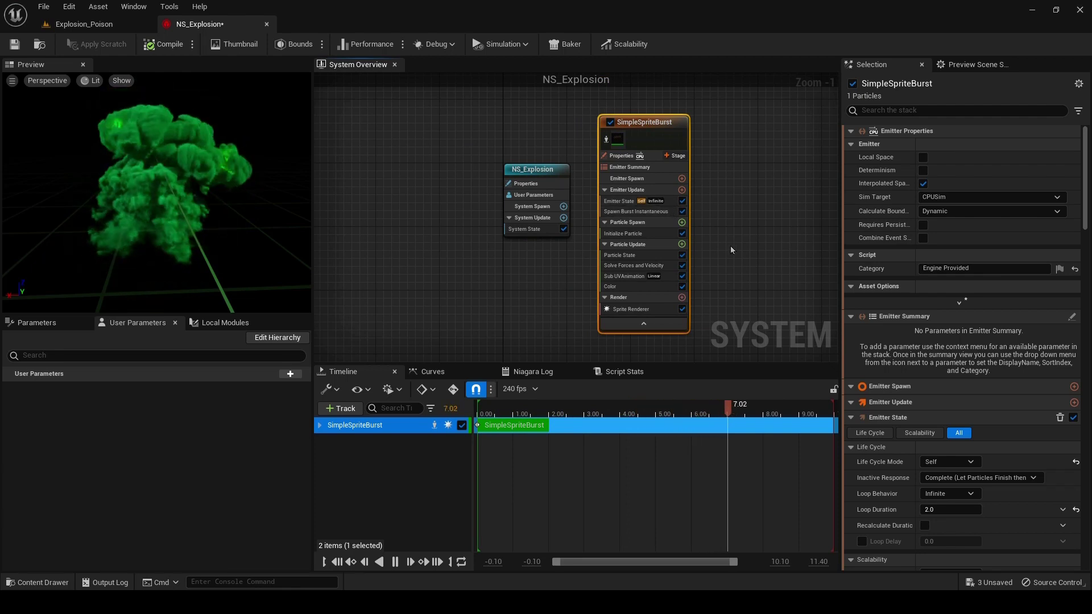
pyautogui.scroll(1, 692, 286)
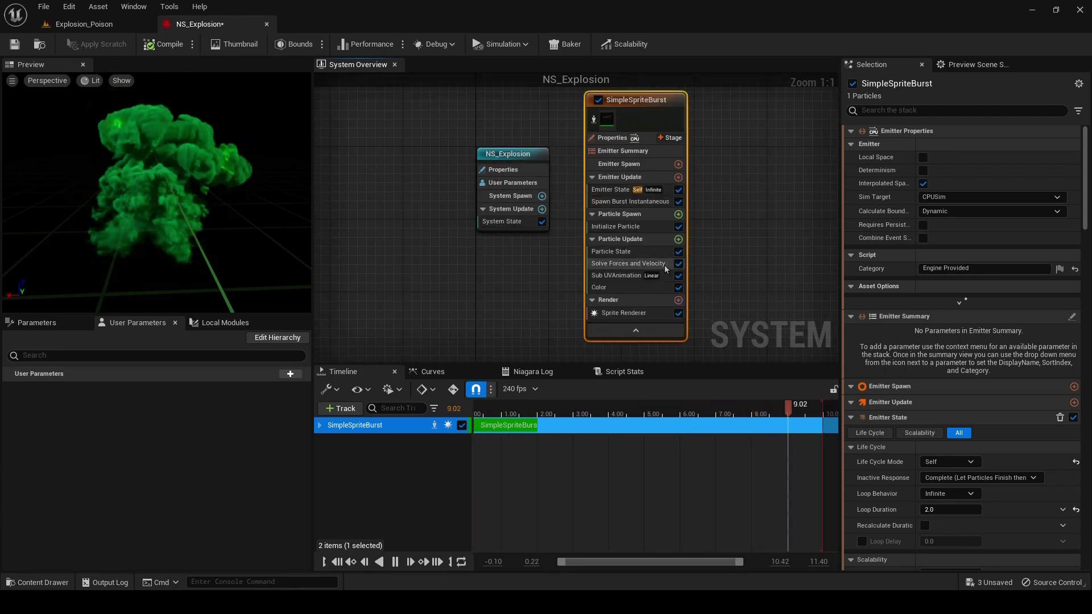
# Add a Sprite Rotation Rate module to the Particle Update stage of the SimpleSpriteBurst emitter.
pyautogui.click(678, 239)
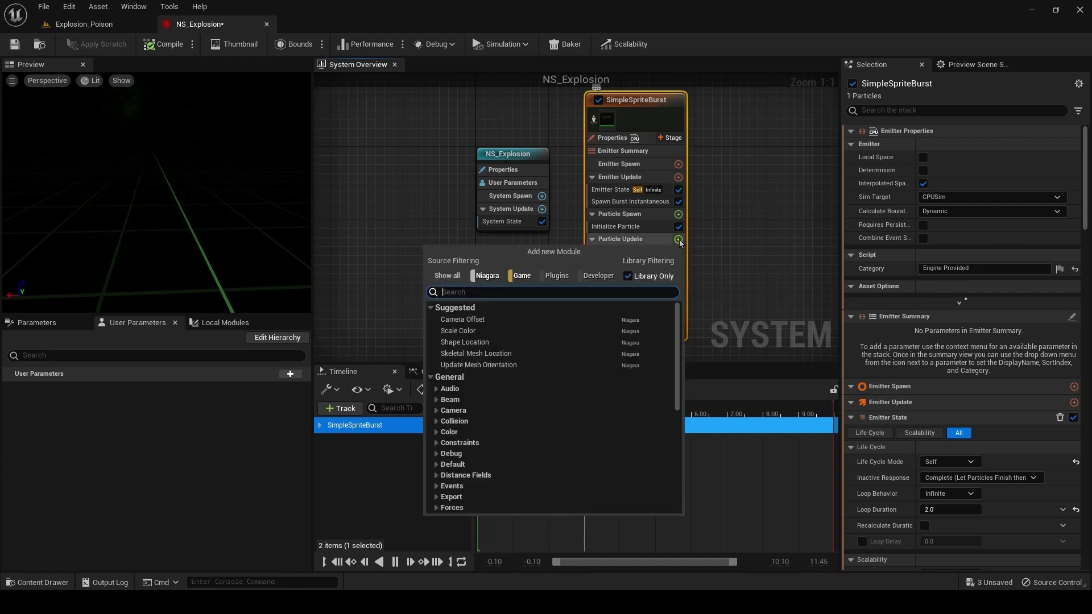
pyautogui.write('ad')
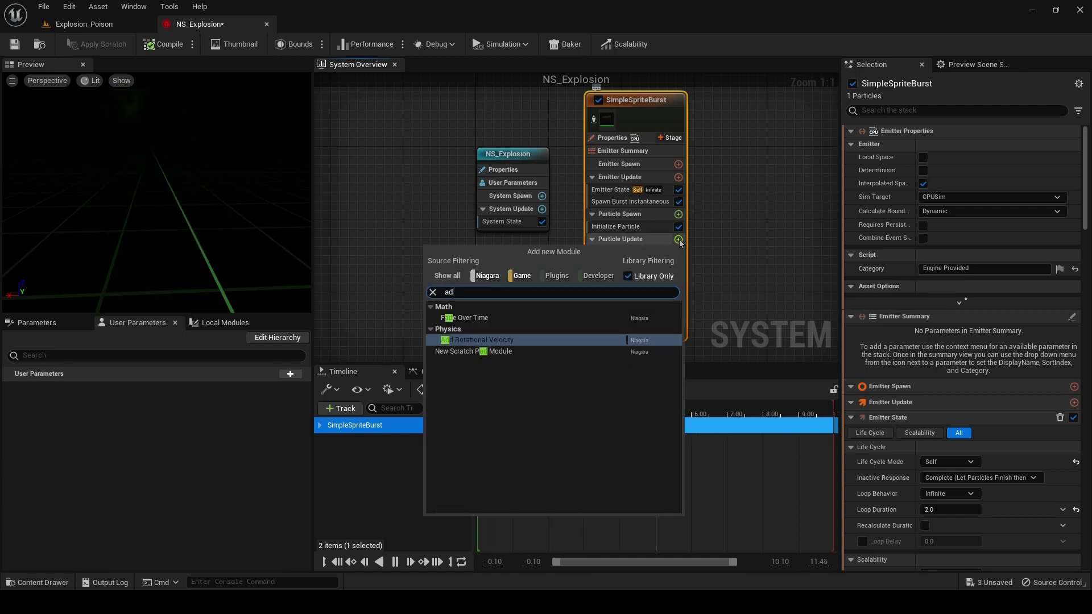
pyautogui.write('d')
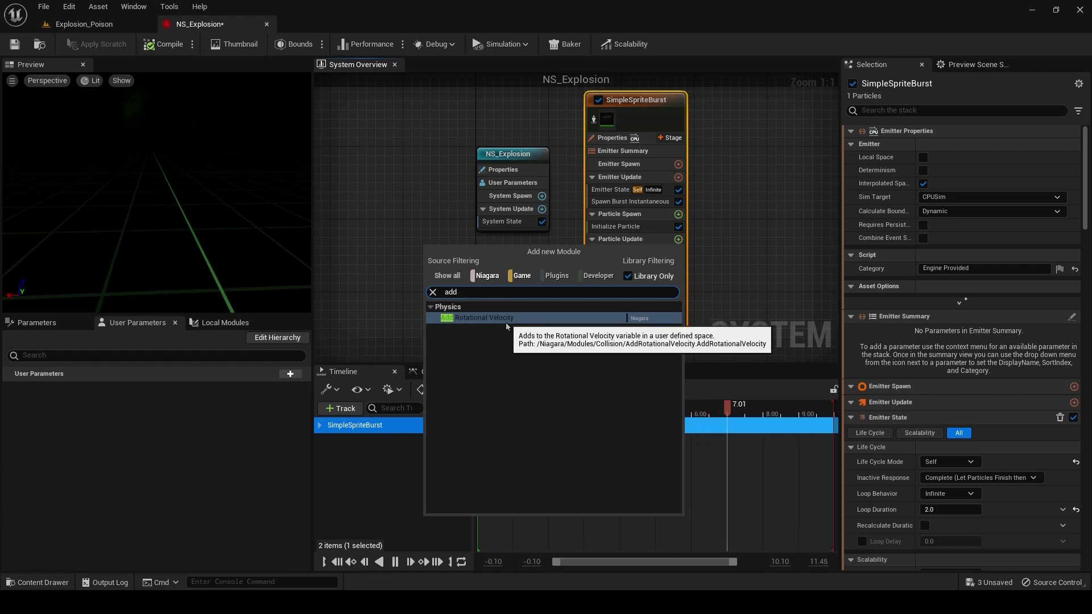
pyautogui.press('BackSpace')
pyautogui.press('BackSpace')
pyautogui.press('BackSpace')
pyautogui.write('s')
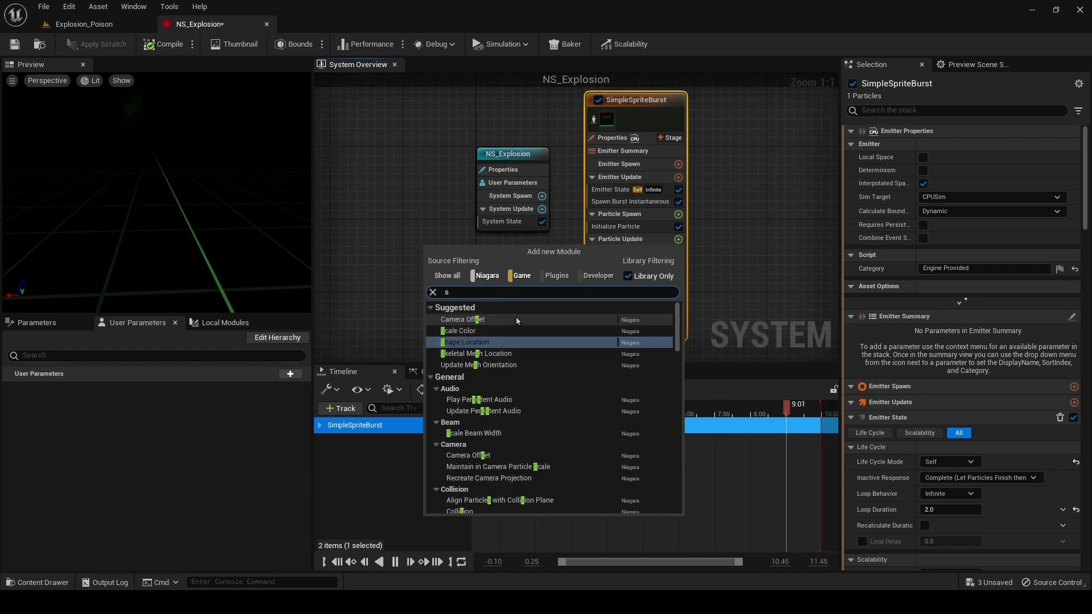
pyautogui.write('prite')
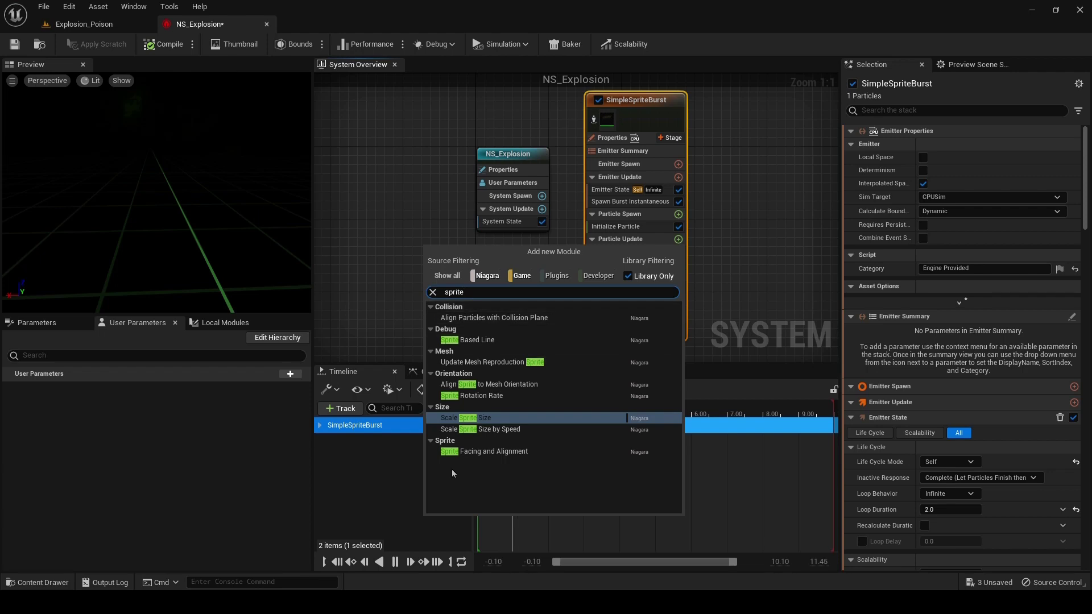
pyautogui.write(' rot')
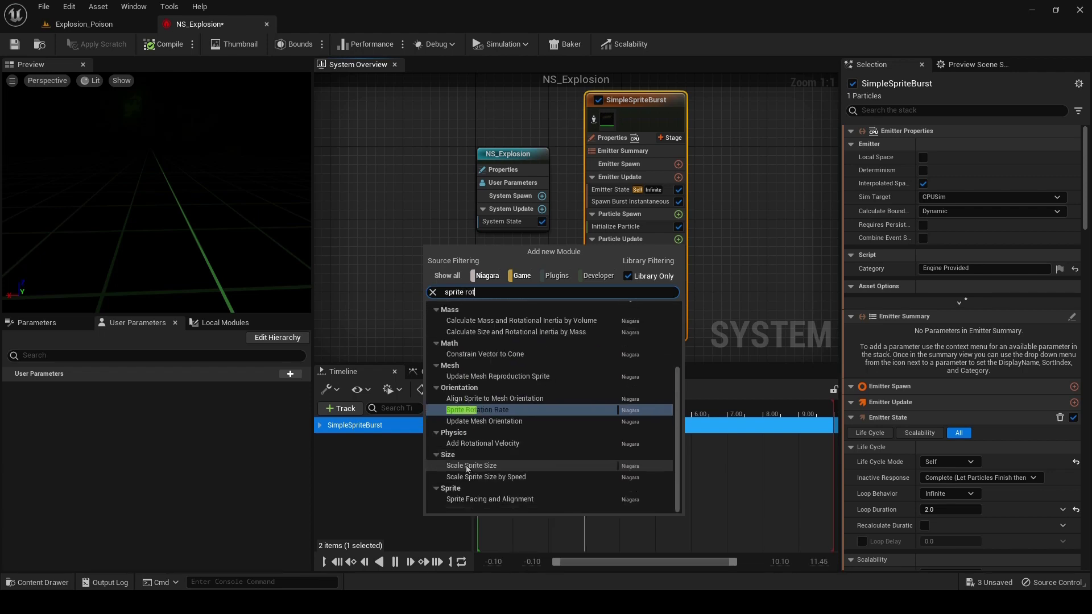
pyautogui.click(492, 410)
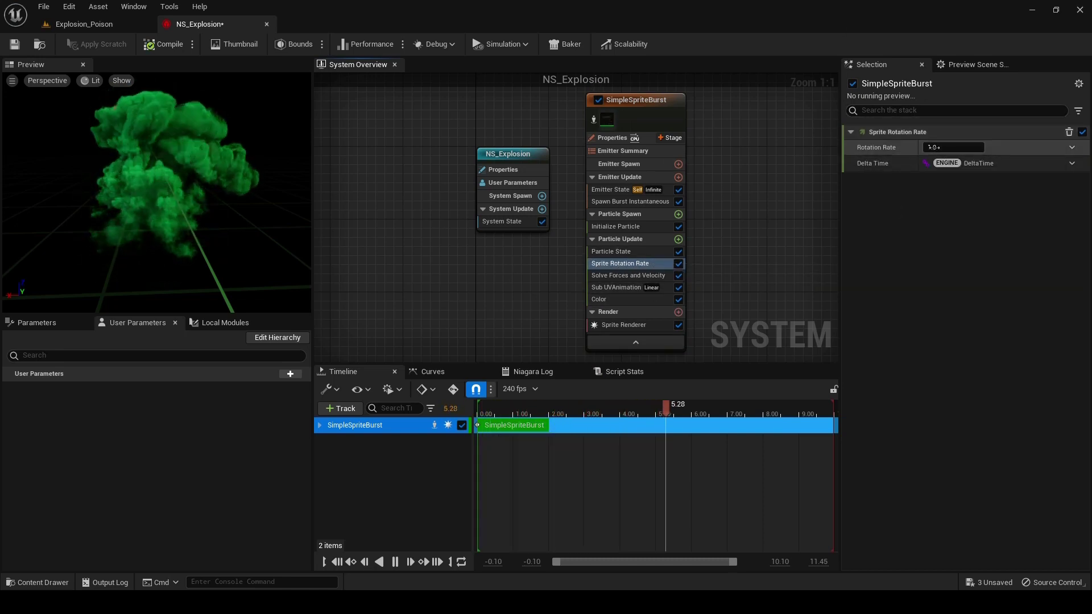
# Set the Rotation Rate of the Sprite Rotation Rate module to 50.
pyautogui.click(936, 148)
pyautogui.write('50')
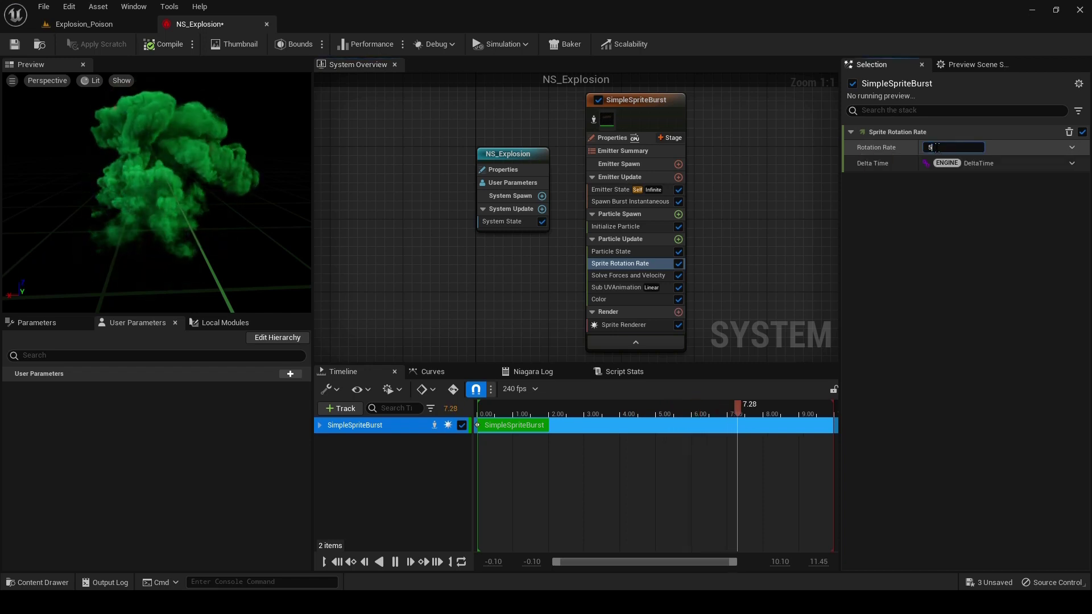
pyautogui.press('Return')
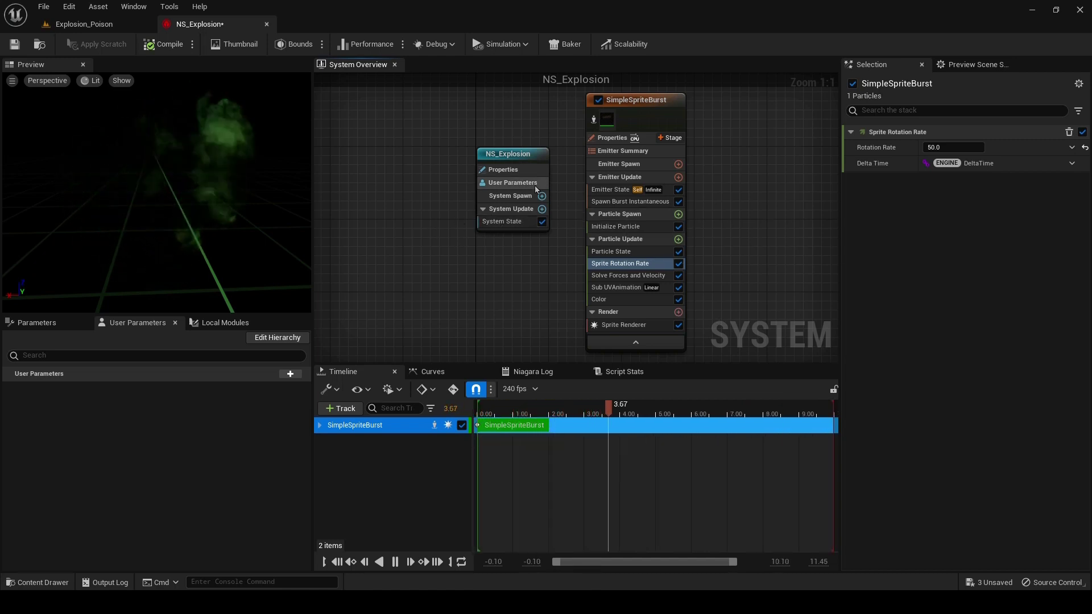
# In the emitter properties, set the Sim Target to GPUCompute Sim and the bounds calculation mode to Fixed.
pyautogui.click(603, 138)
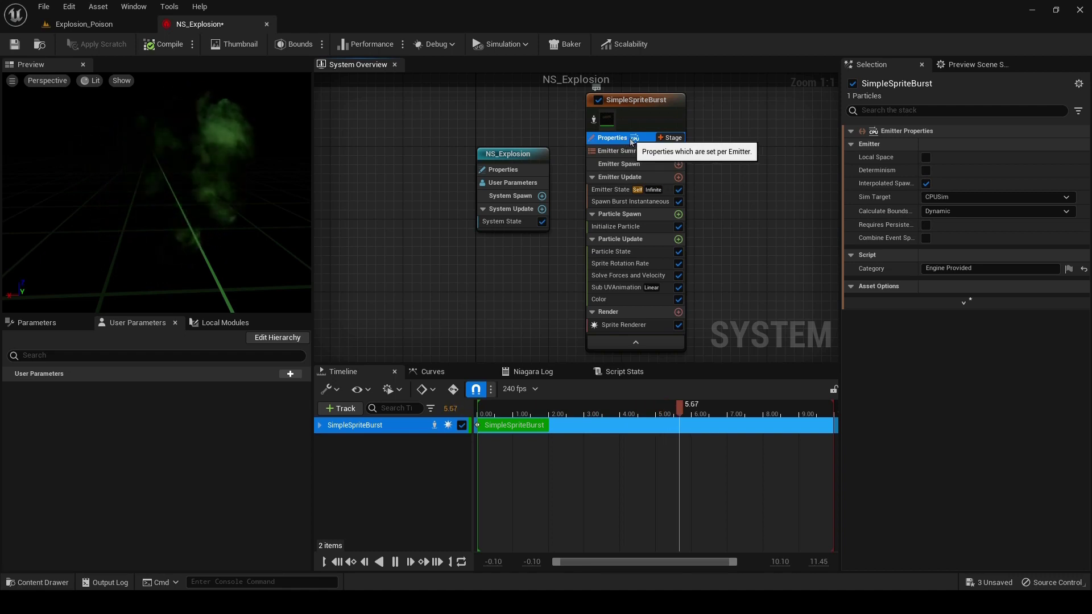
pyautogui.click(944, 197)
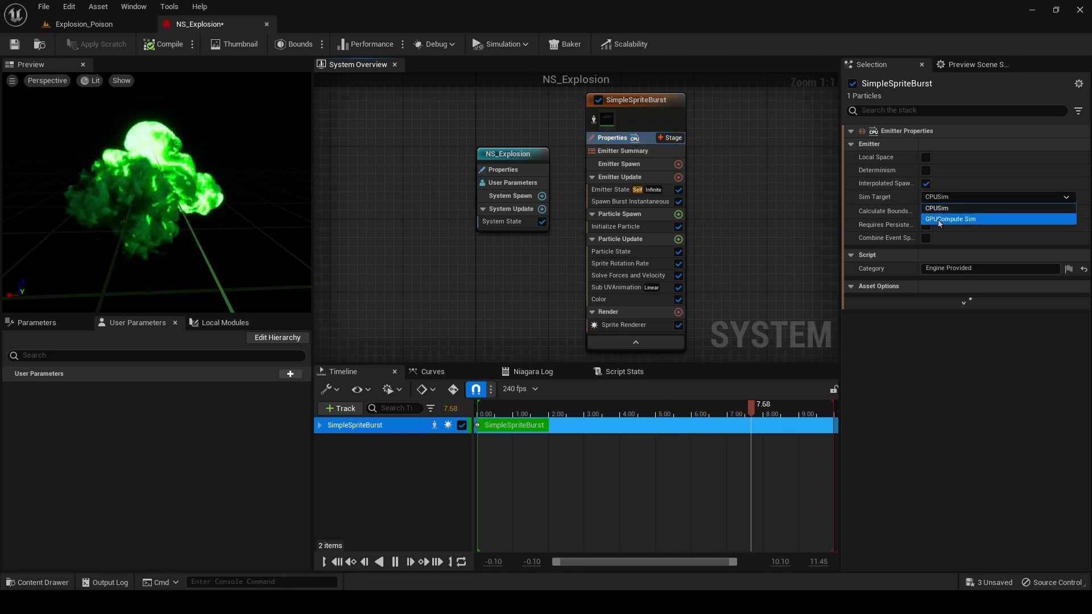
pyautogui.click(938, 220)
pyautogui.click(936, 241)
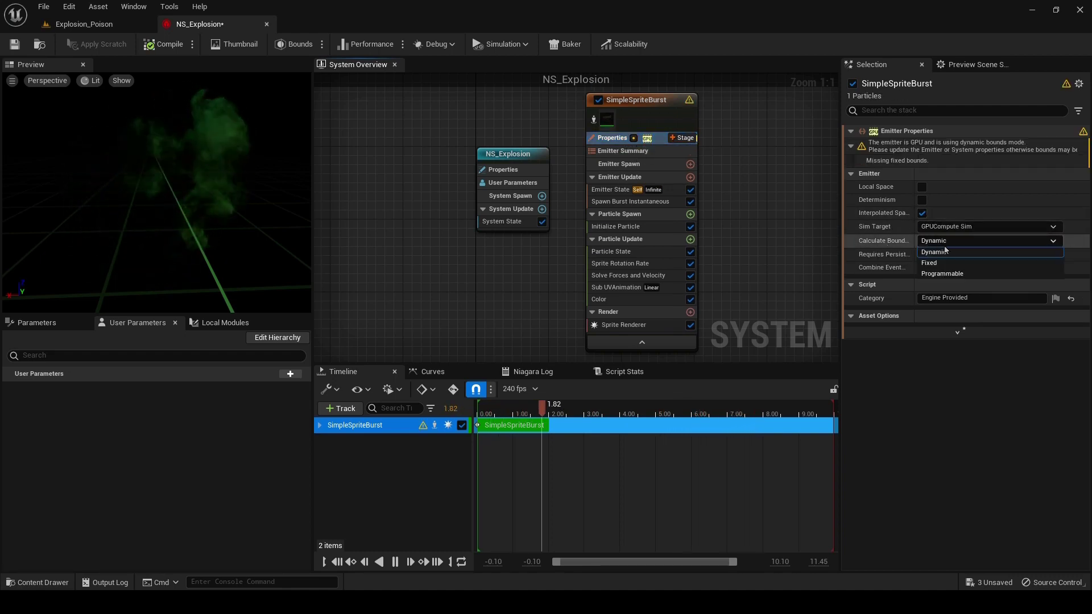
pyautogui.click(939, 264)
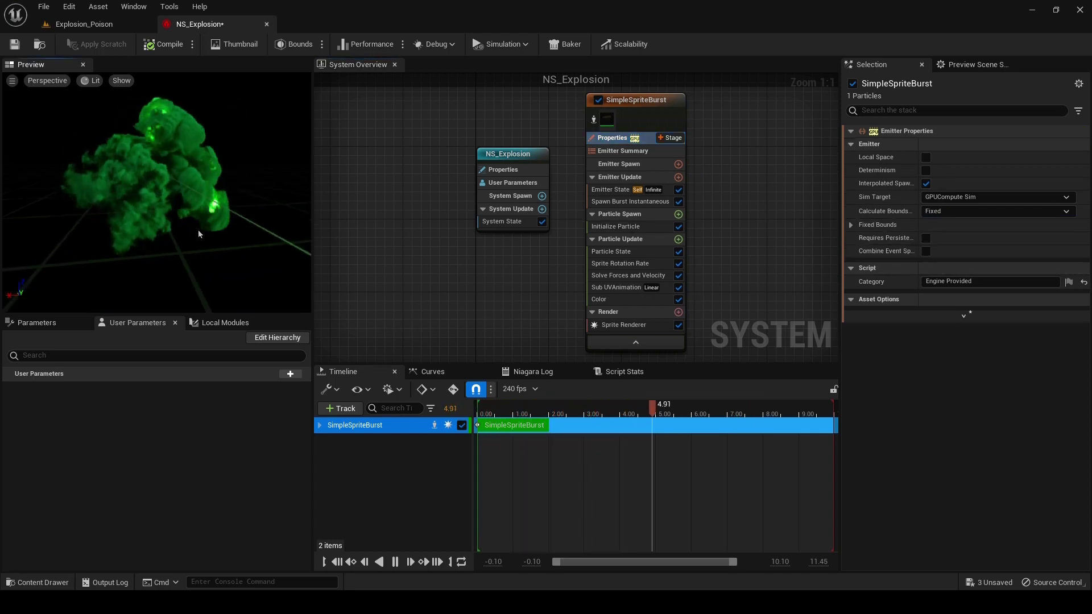
# Add a Shape Location module to the Particle Spawn stage of the SimpleSpriteBurst emitter.
pyautogui.moveTo(198, 230); pyautogui.dragTo(120, 231)
pyautogui.moveTo(188, 224)
pyautogui.mouseDown(button='right')
pyautogui.moveTo(188, 199)
pyautogui.moveTo(188, 224)
pyautogui.mouseUp(button='right')
pyautogui.moveTo(199, 226); pyautogui.dragTo(165, 227)
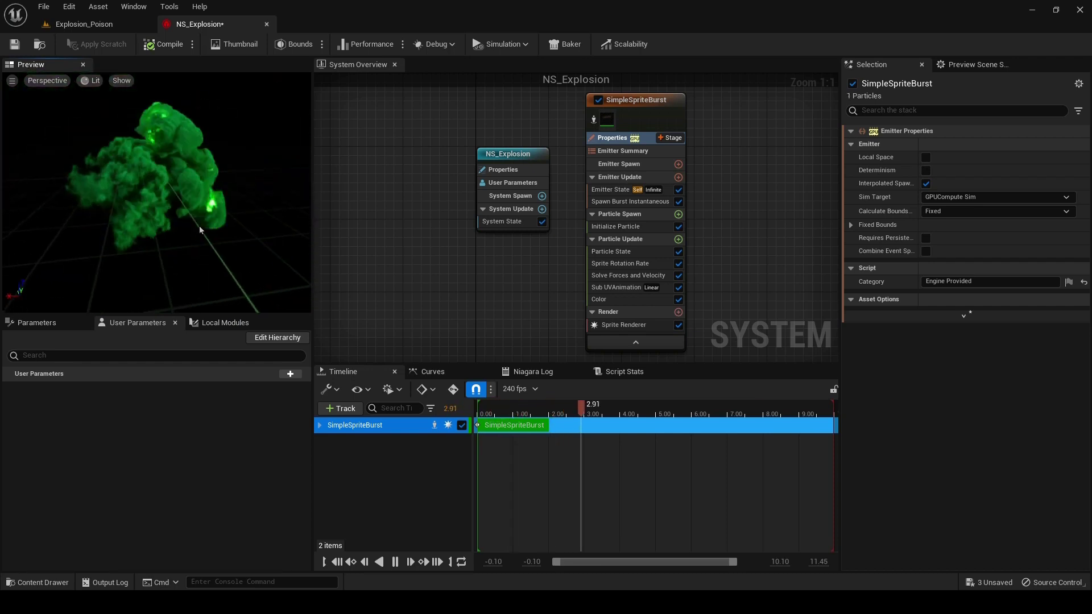
pyautogui.scroll(-2, 120, 169)
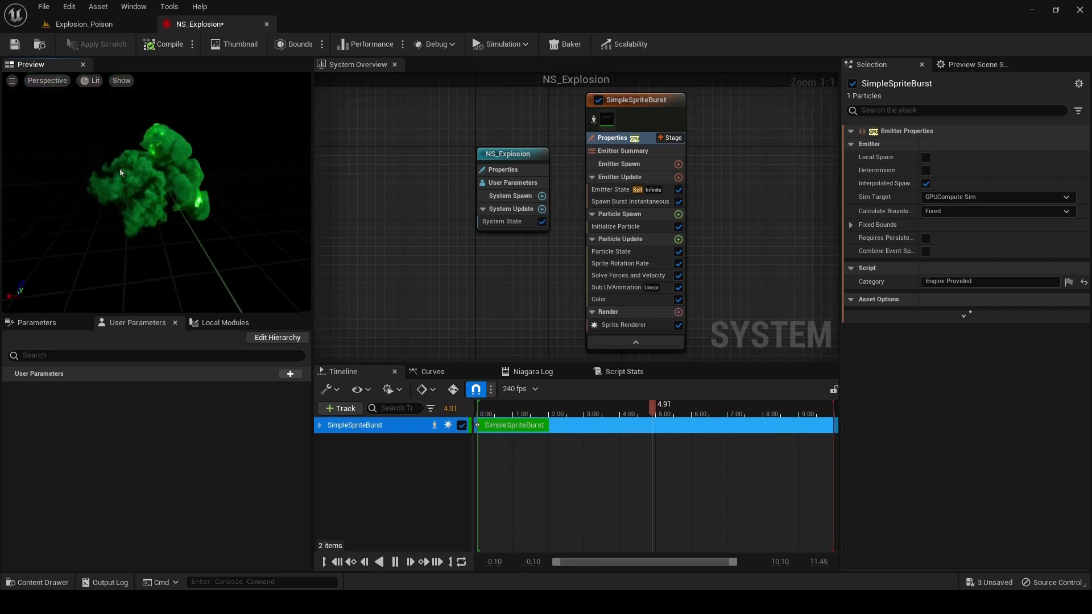
pyautogui.moveTo(180, 238); pyautogui.dragTo(180, 216, button='right')
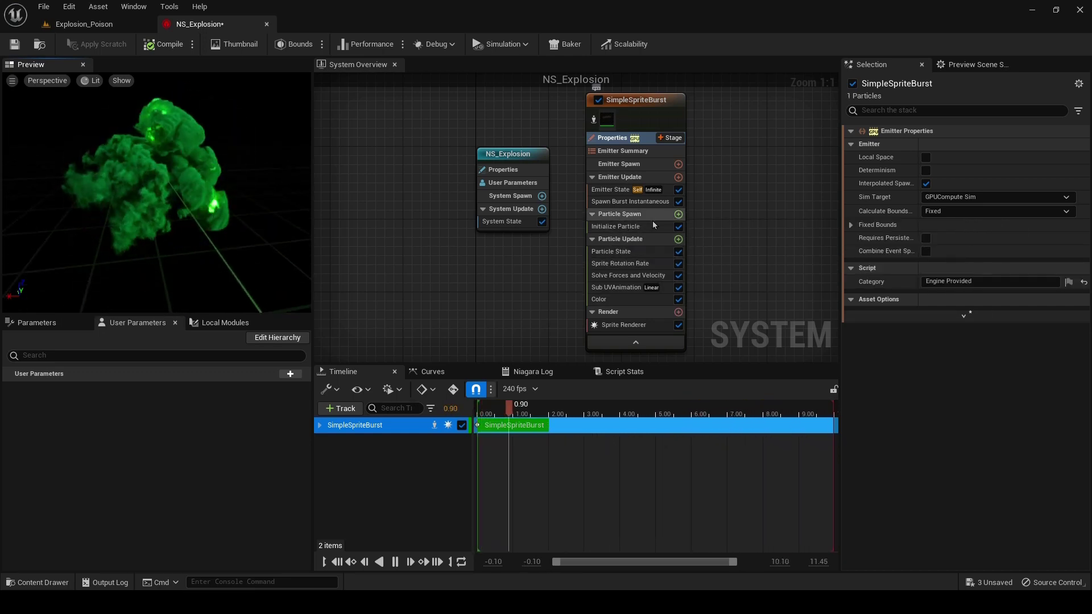
pyautogui.click(677, 215)
pyautogui.write('s')
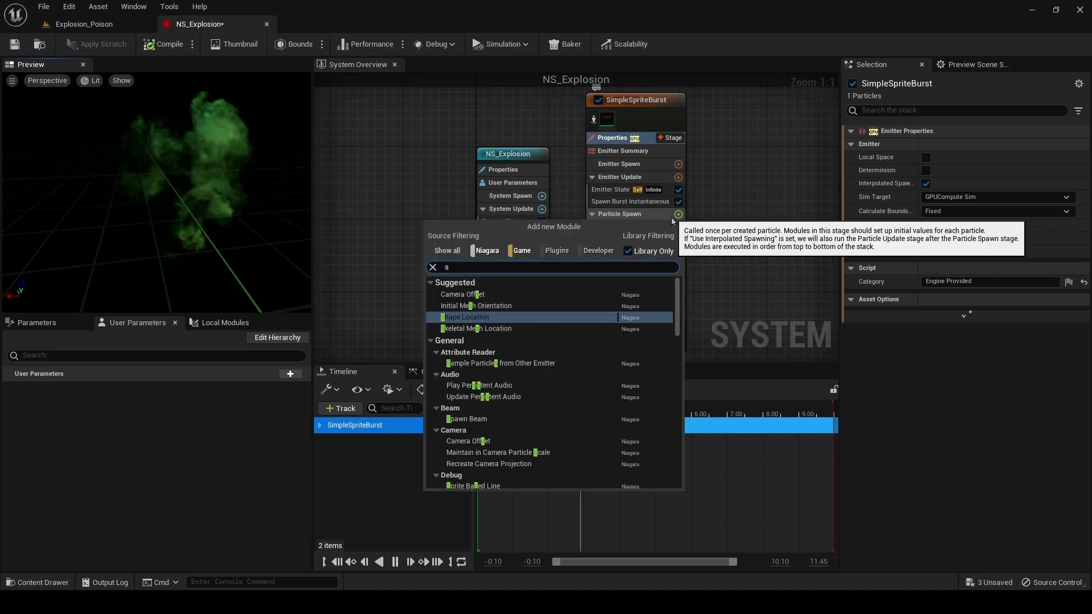
pyautogui.write('hape')
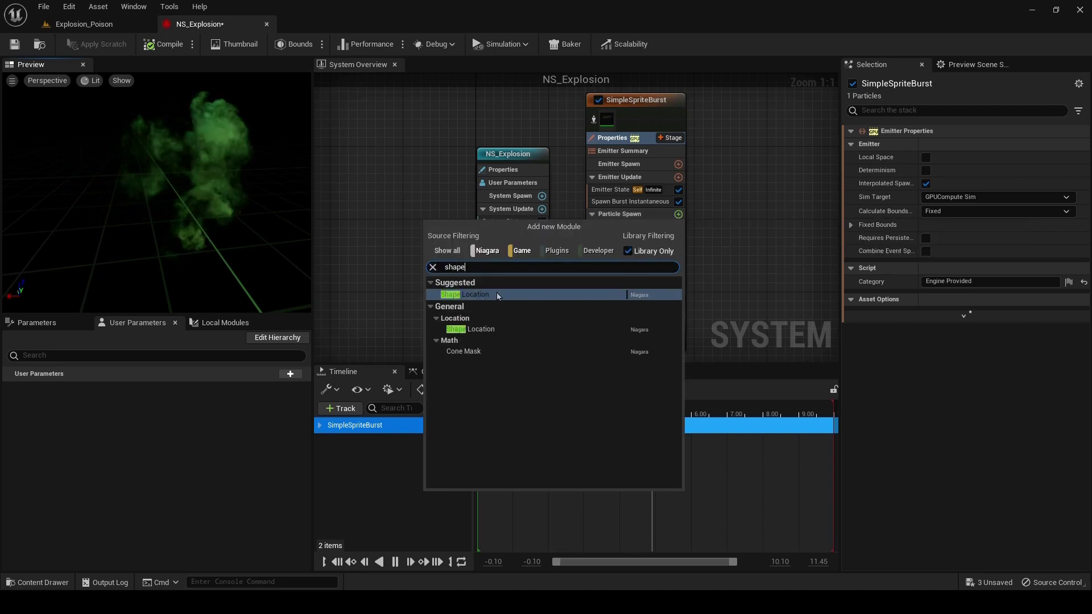
pyautogui.click(495, 294)
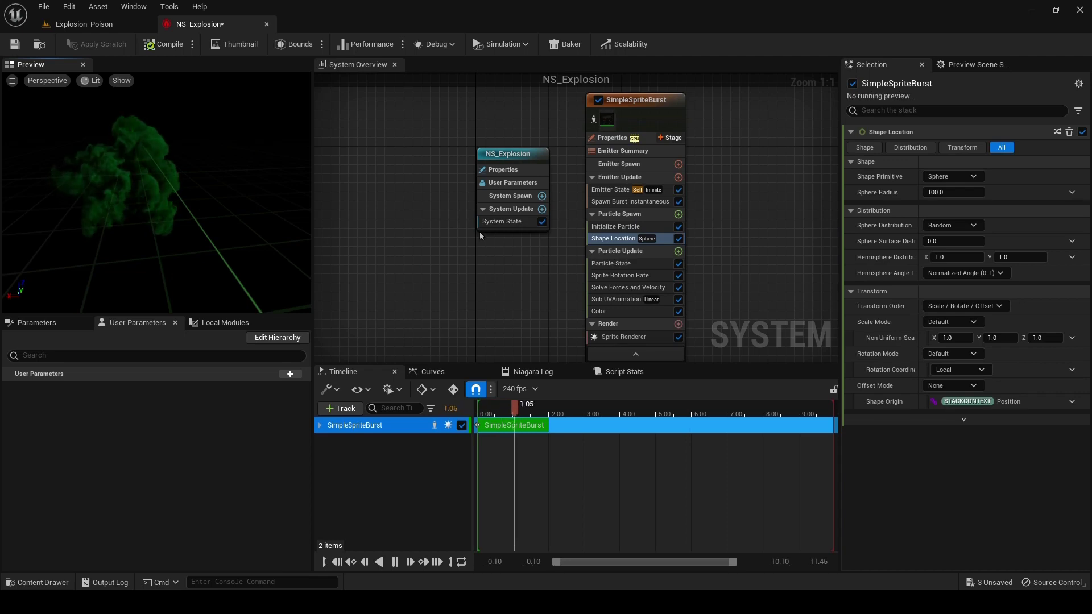
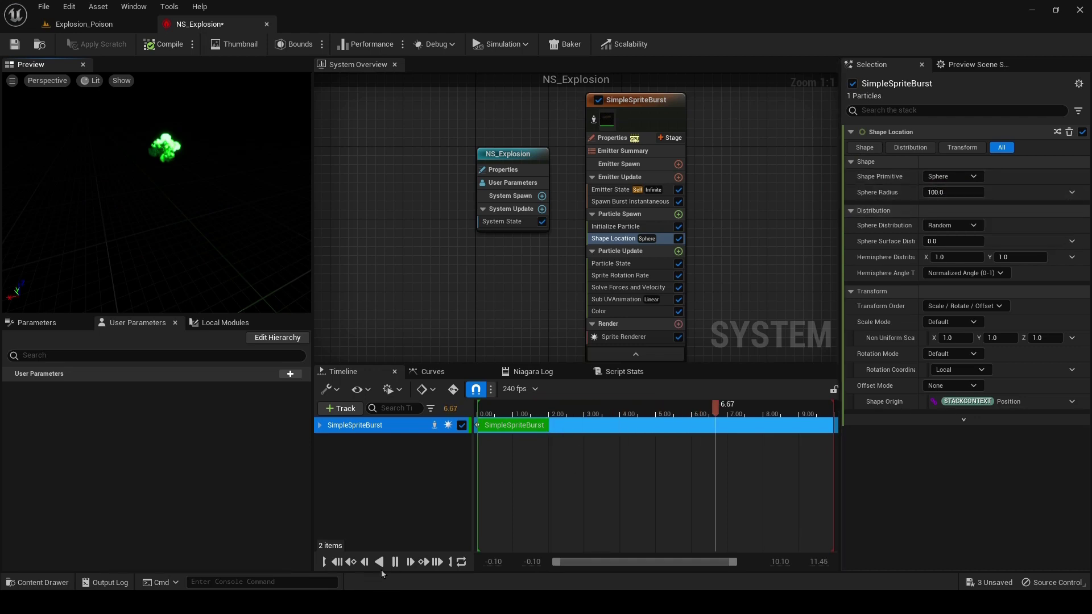
# Try a Sphere Radius of 50 in the Shape Location module and play the effect in the preview.
pyautogui.click(937, 192)
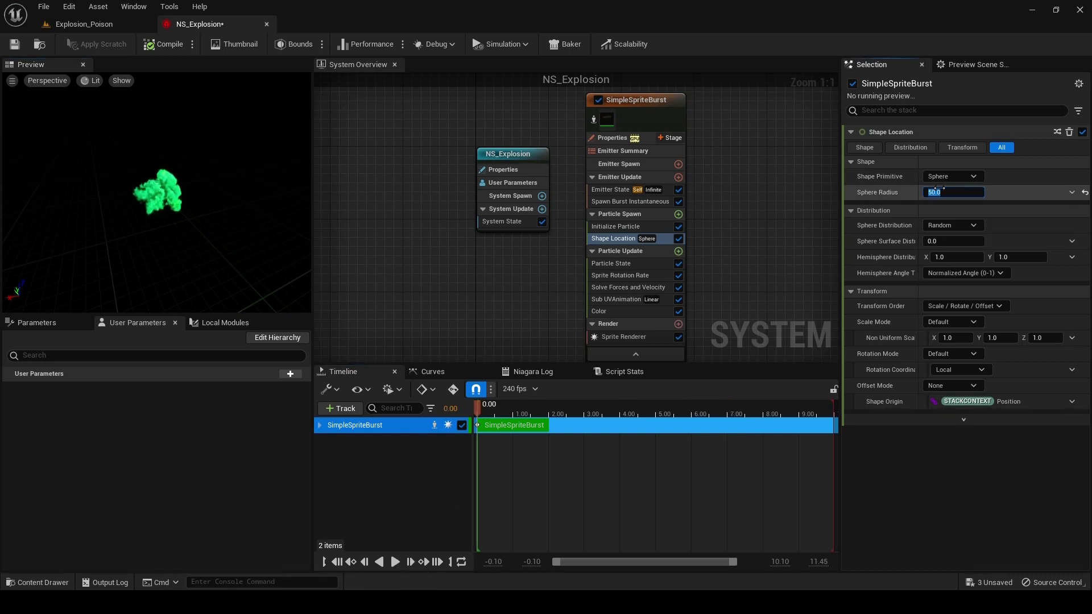
pyautogui.click(393, 563)
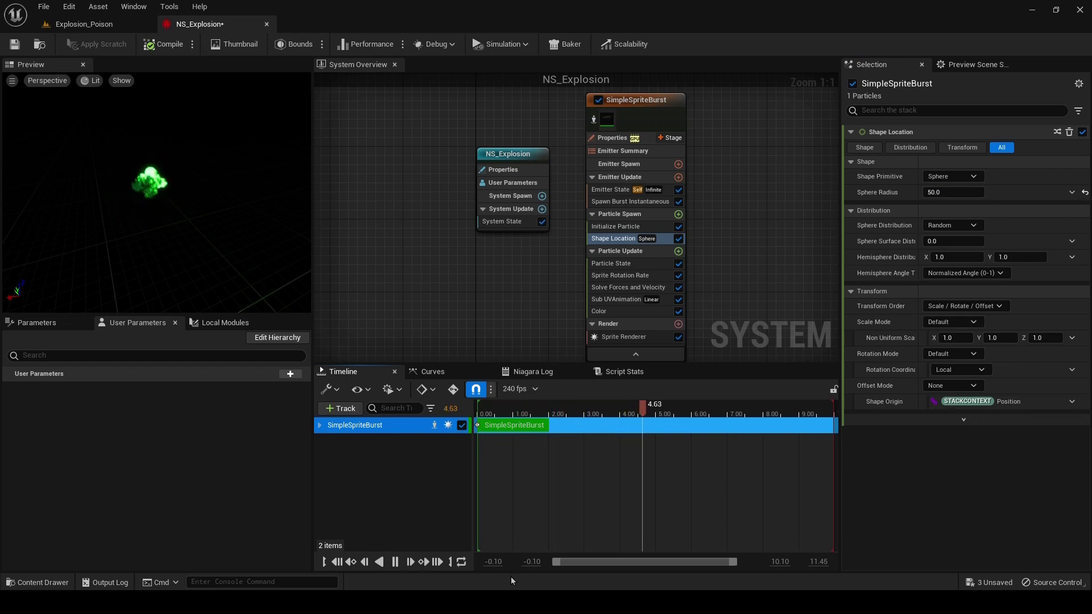
pyautogui.scroll(4, 158, 234)
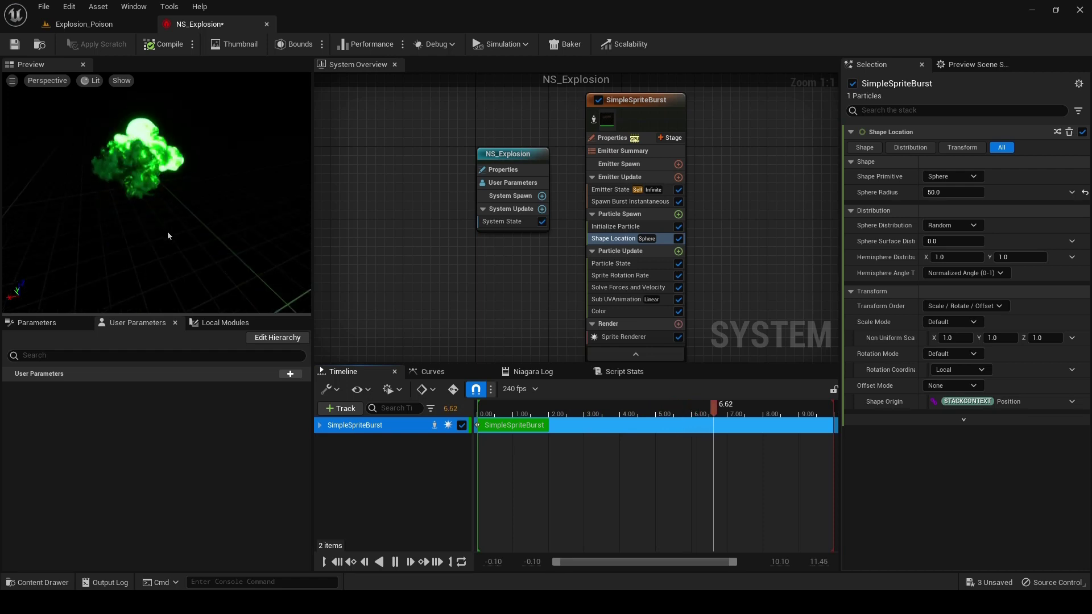
pyautogui.moveTo(167, 230); pyautogui.dragTo(169, 233)
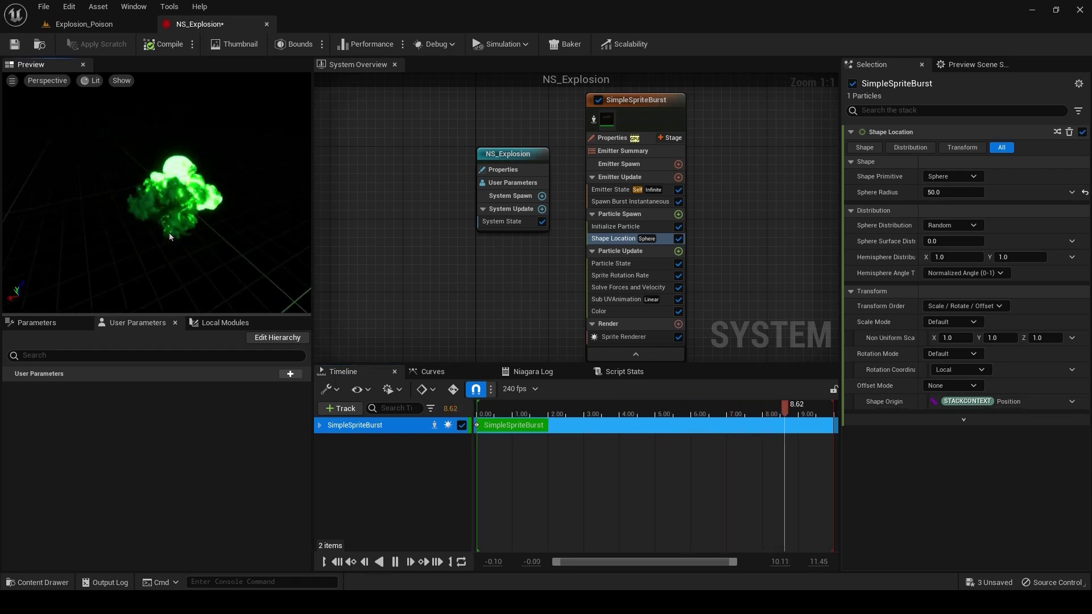
pyautogui.click(398, 563)
# Set the Sphere Radius of the Shape Location module to 25 and replay the simulation.
pyautogui.click(953, 193)
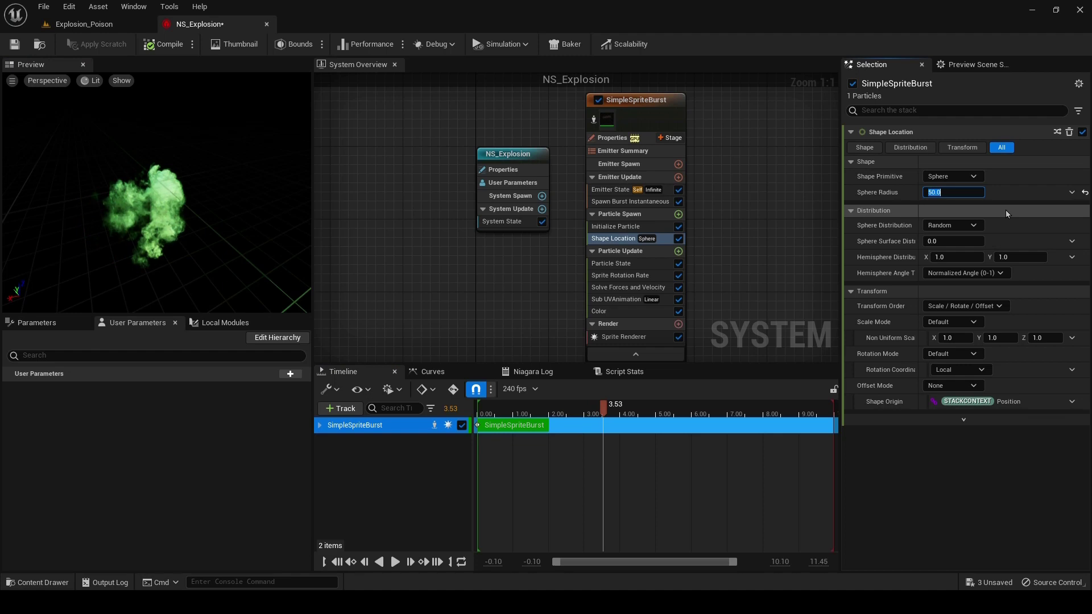
pyautogui.write('25')
pyautogui.press('Return')
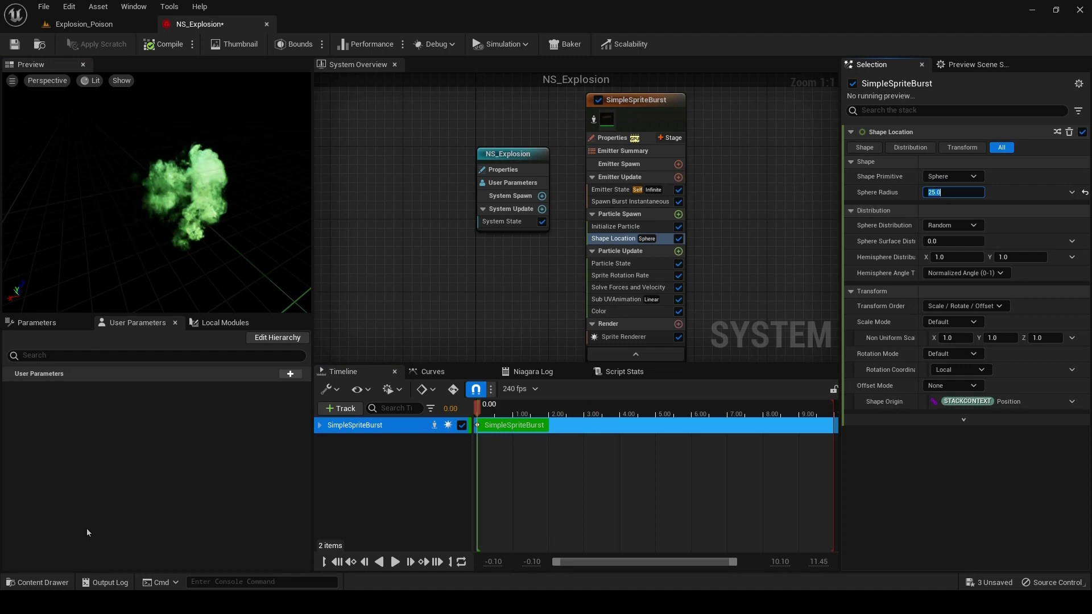
pyautogui.click(393, 562)
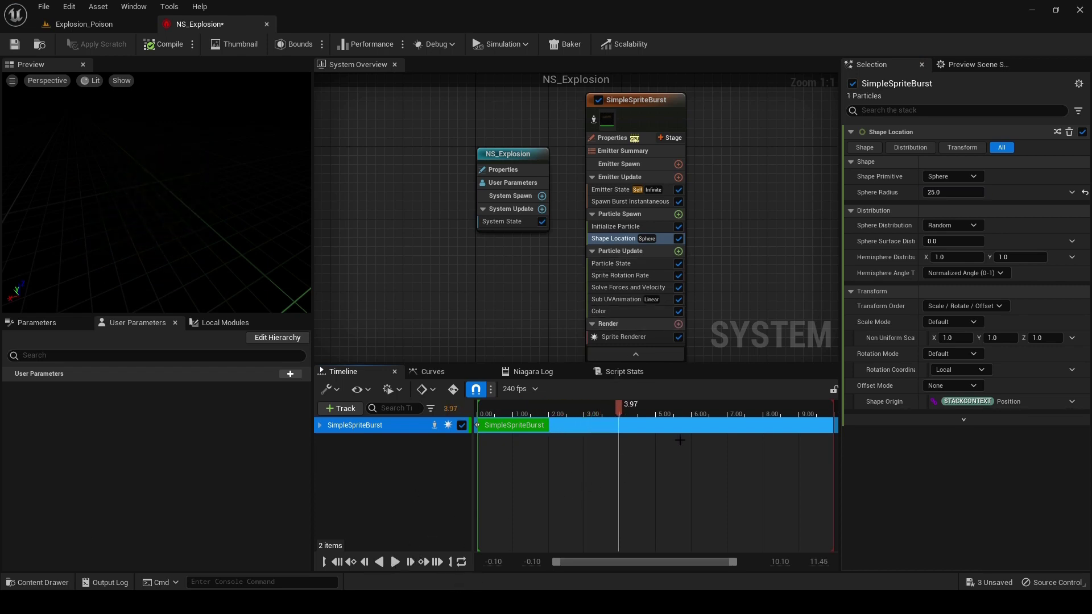
pyautogui.moveTo(471, 404); pyautogui.dragTo(471, 408)
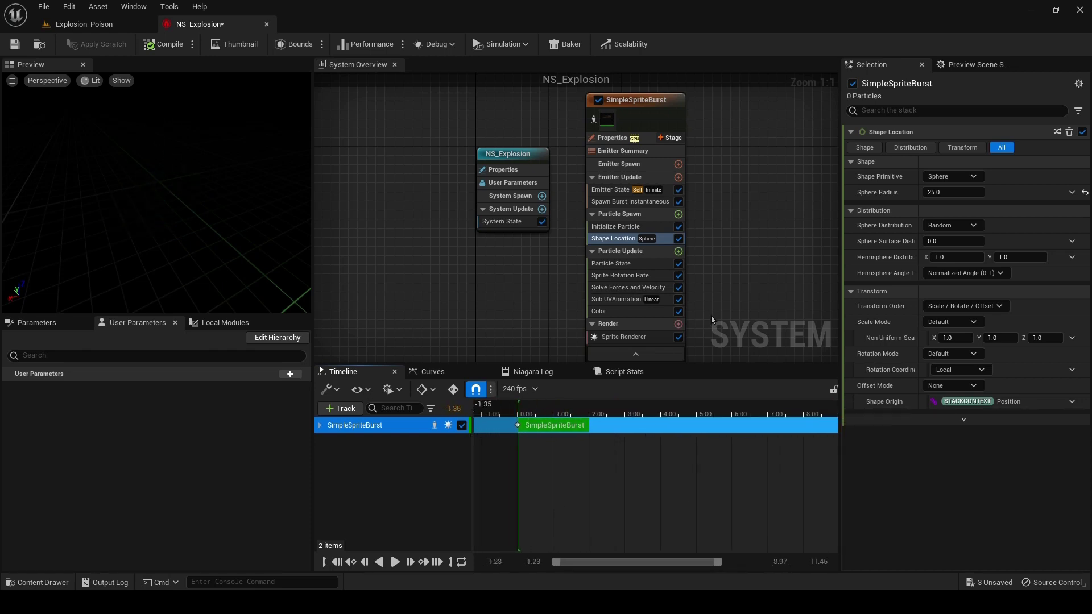
# Set the Uniform Sprite Size in Initialize Particle to 250 and replay the effect from the start.
pyautogui.click(617, 227)
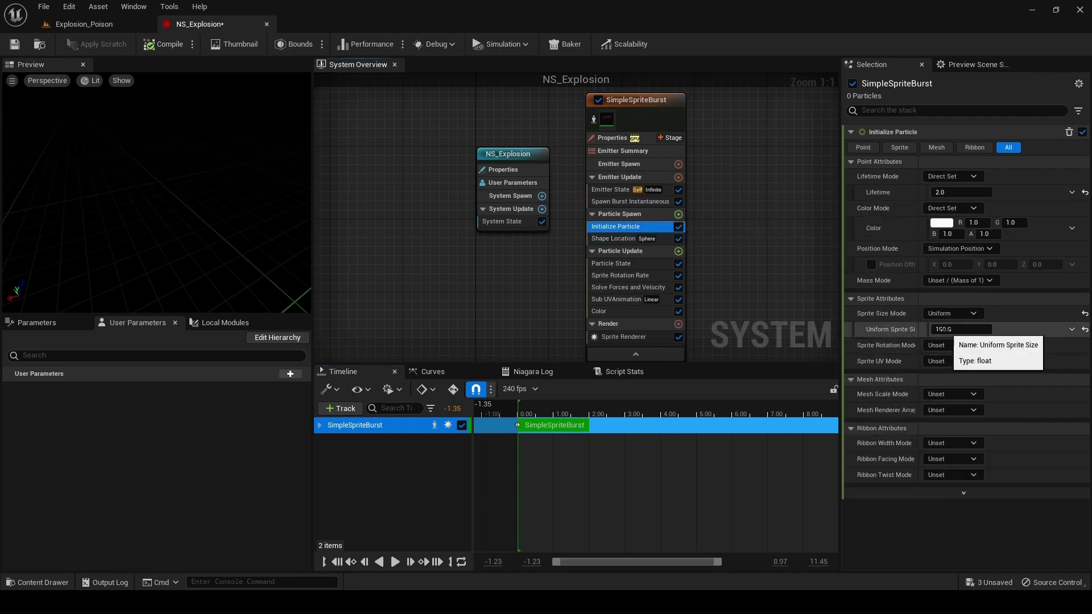
pyautogui.click(947, 330)
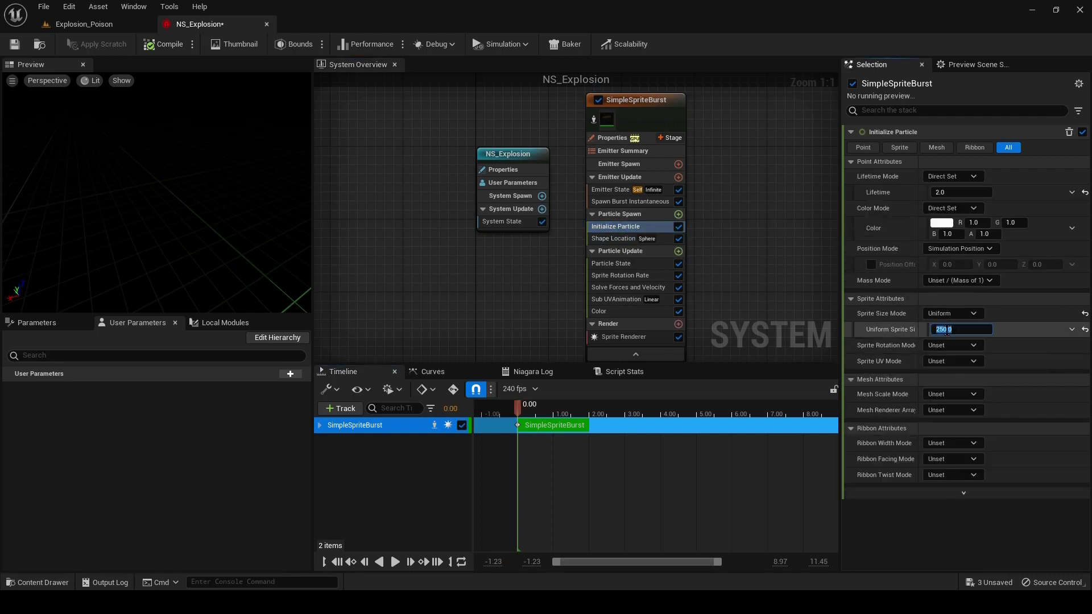
pyautogui.moveTo(522, 410); pyautogui.dragTo(422, 402)
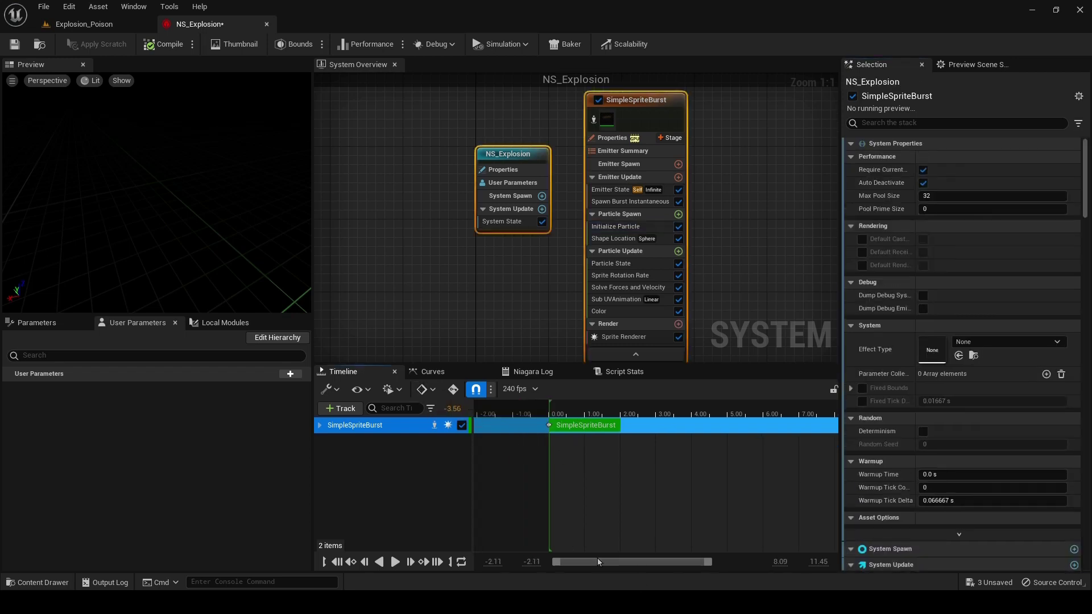
pyautogui.click(388, 561)
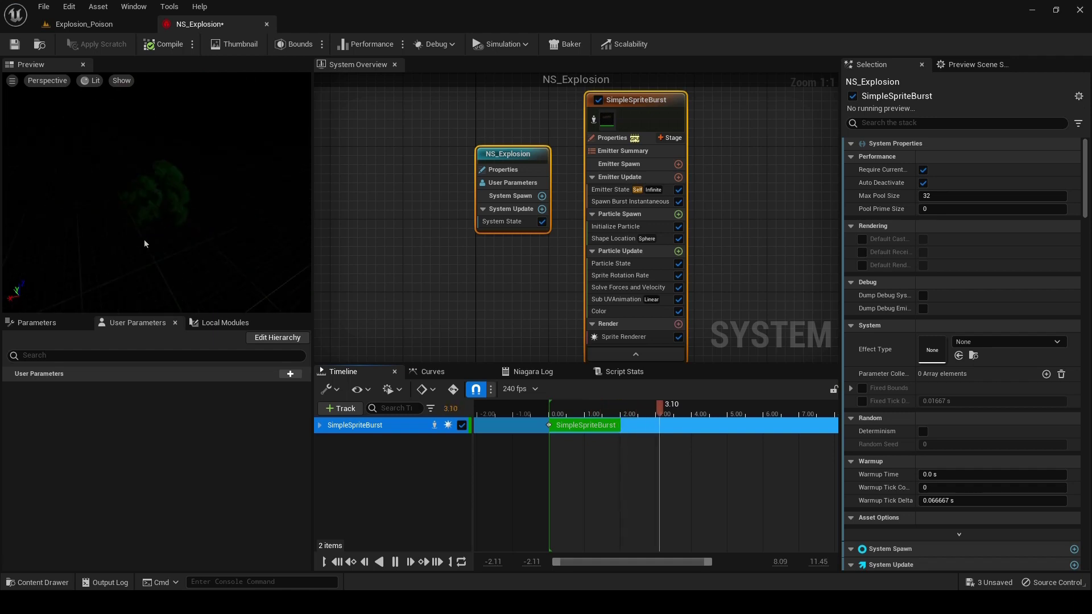
pyautogui.moveTo(144, 239); pyautogui.dragTo(144, 267, button='right')
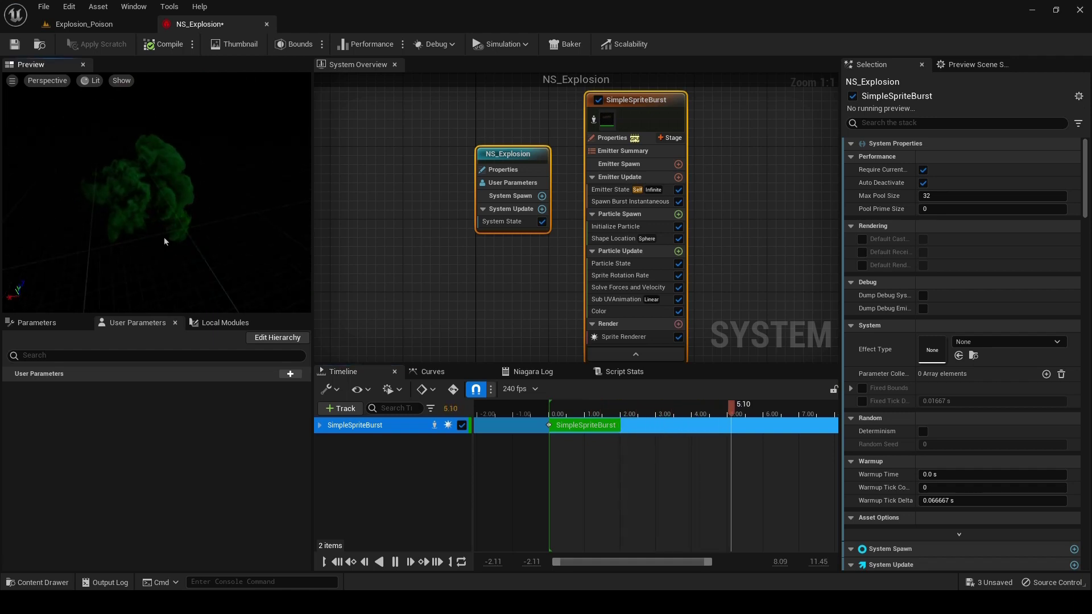
pyautogui.scroll(2, 165, 243)
# Try a particle Lifetime of 10 in Initialize Particle and play the effect in the preview.
pyautogui.click(599, 229)
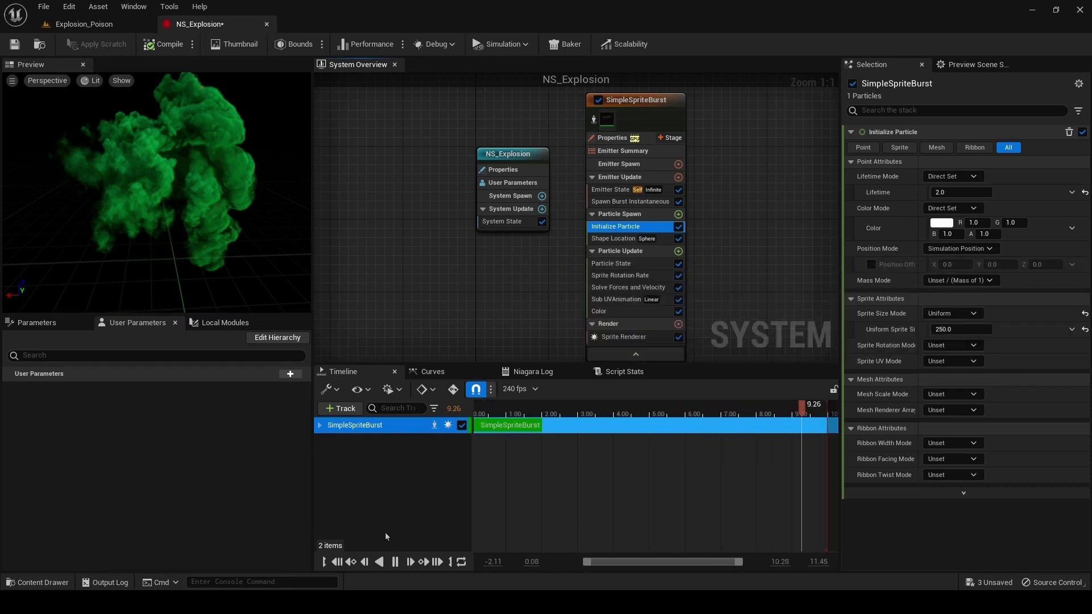
pyautogui.click(397, 562)
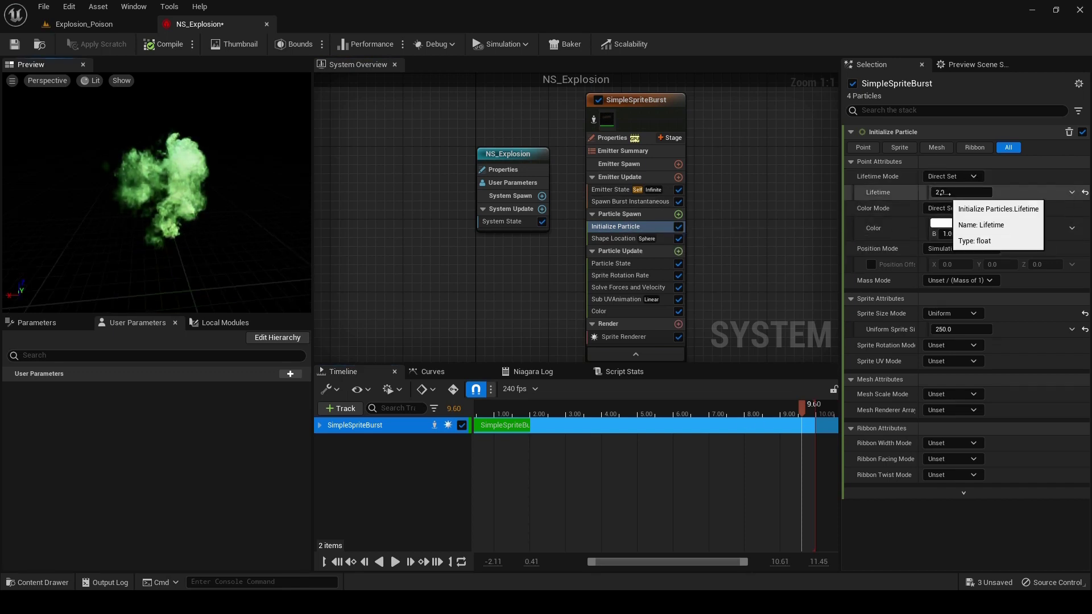
pyautogui.click(936, 193)
pyautogui.write('10')
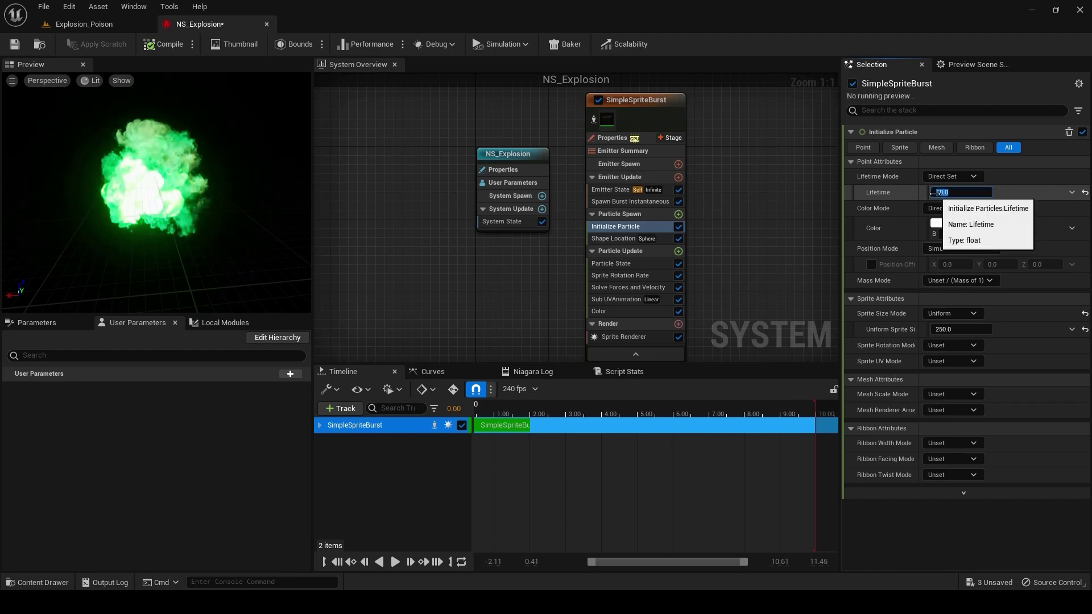
pyautogui.press('Return')
pyautogui.click(395, 562)
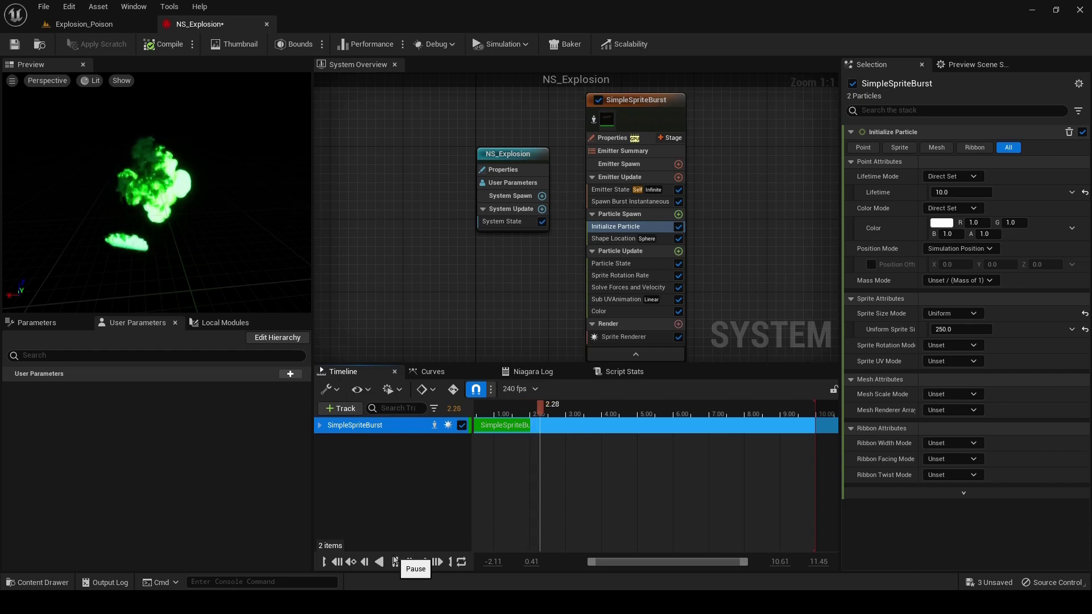
pyautogui.click(394, 562)
# Set the particle Lifetime to 1.0 in Initialize Particle, replay the effect and save the NS_Explosion system.
pyautogui.click(944, 192)
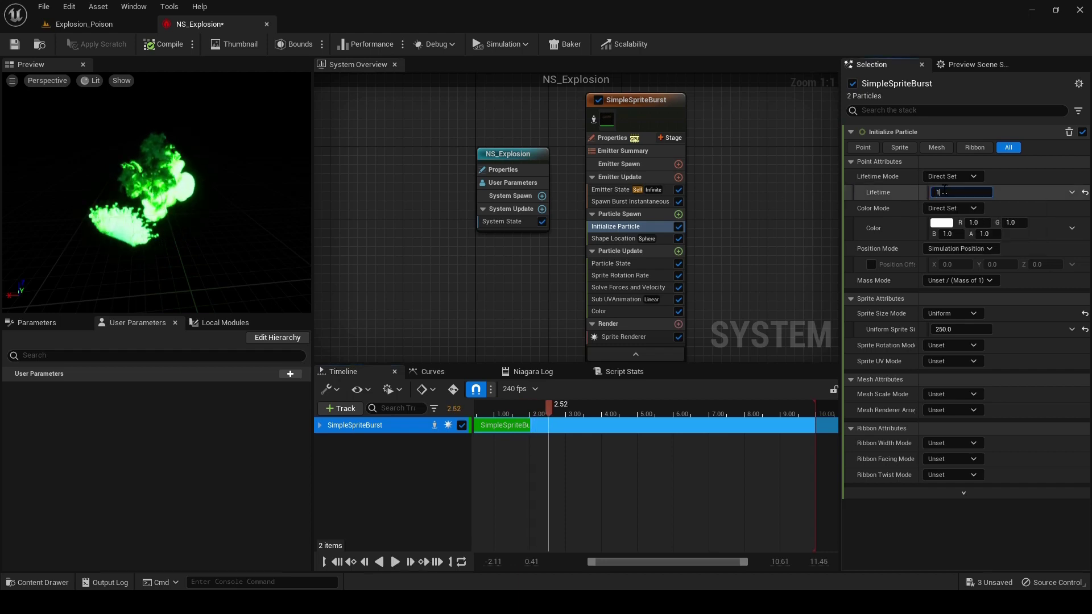
pyautogui.write('1')
pyautogui.press('Return')
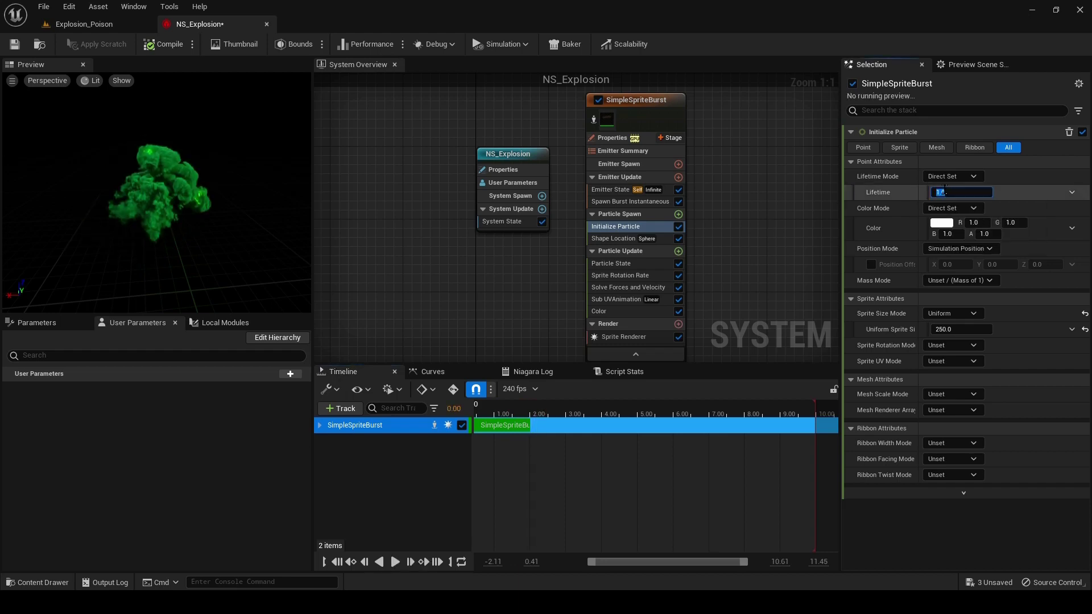
pyautogui.click(395, 563)
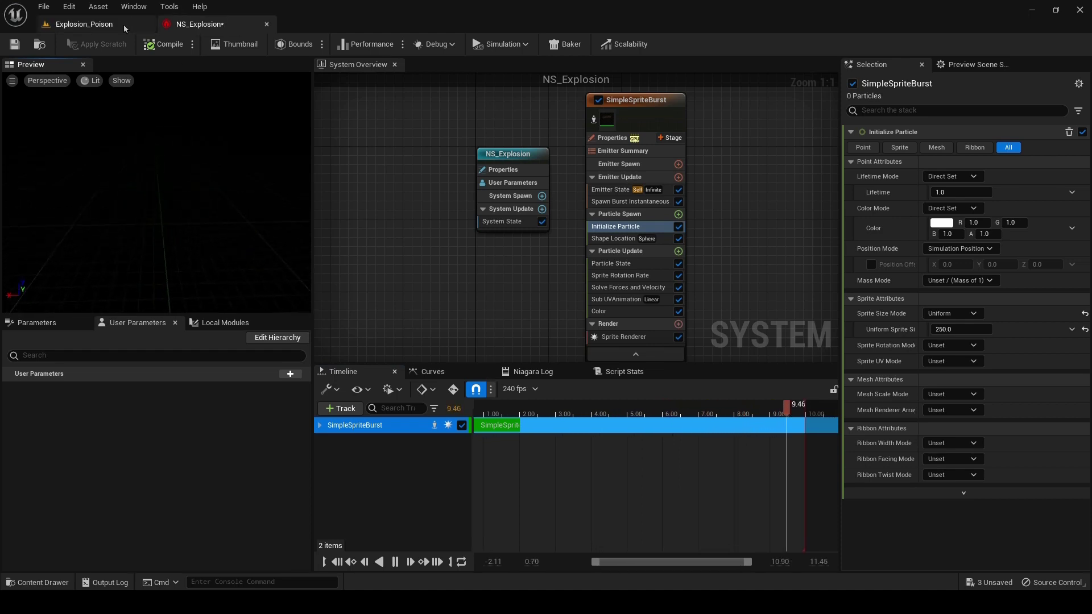
pyautogui.click(15, 44)
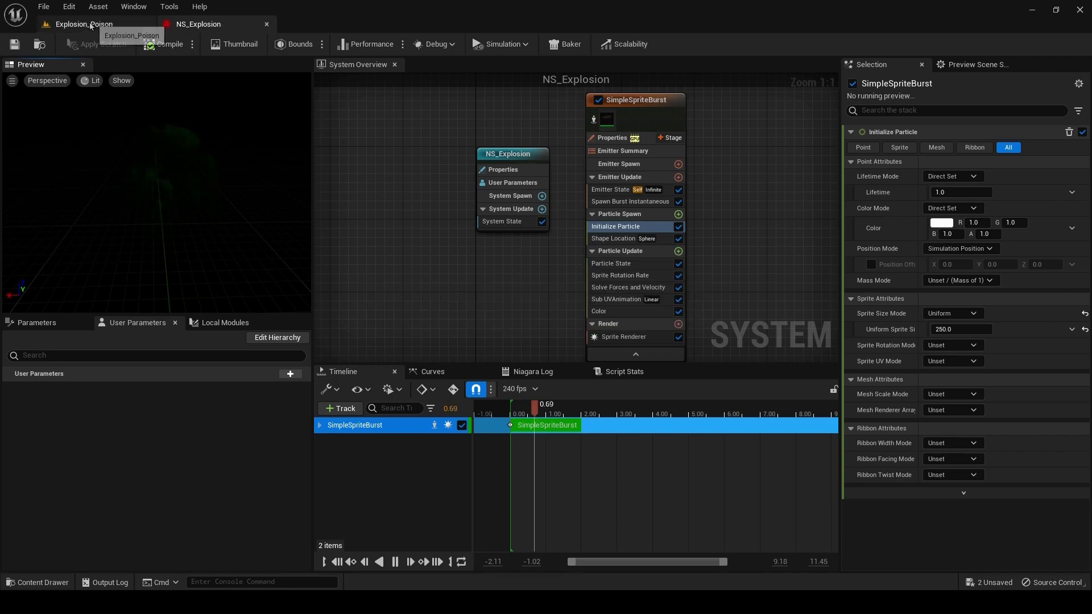
# Place the NS_Explosion system from the Niagara folder onto the sand ground of the Explosion_Poison level.
pyautogui.click(91, 25)
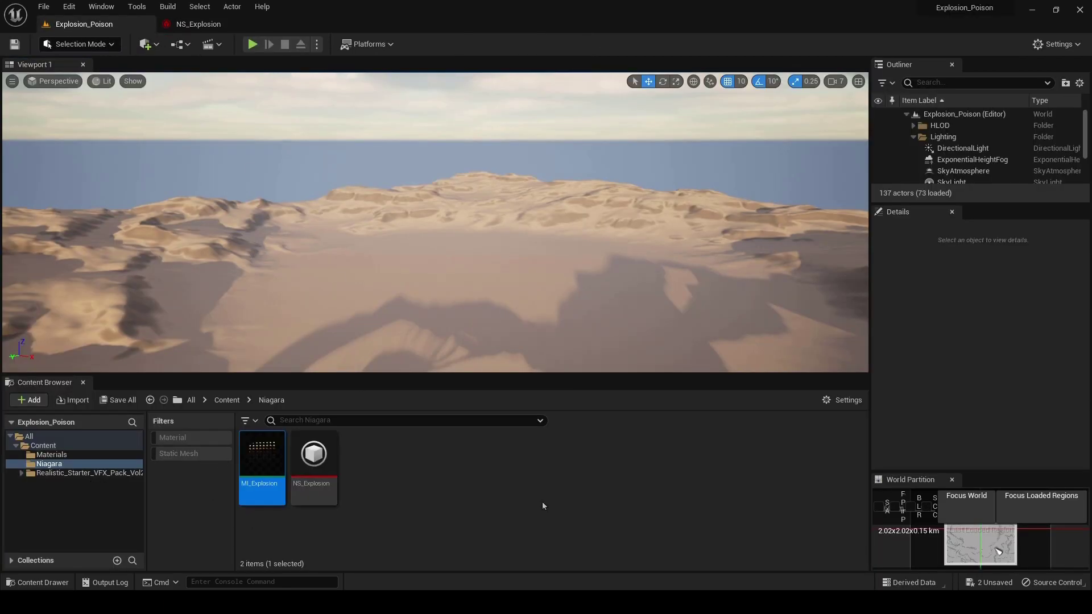
pyautogui.moveTo(468, 288); pyautogui.dragTo(485, 291, button='right')
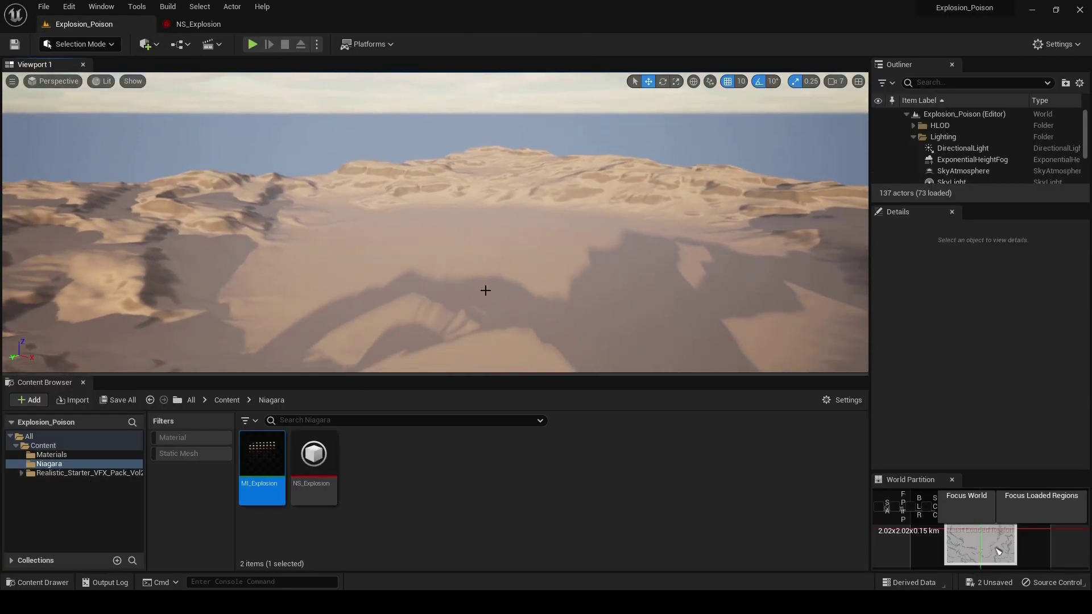
pyautogui.moveTo(314, 455); pyautogui.dragTo(357, 327)
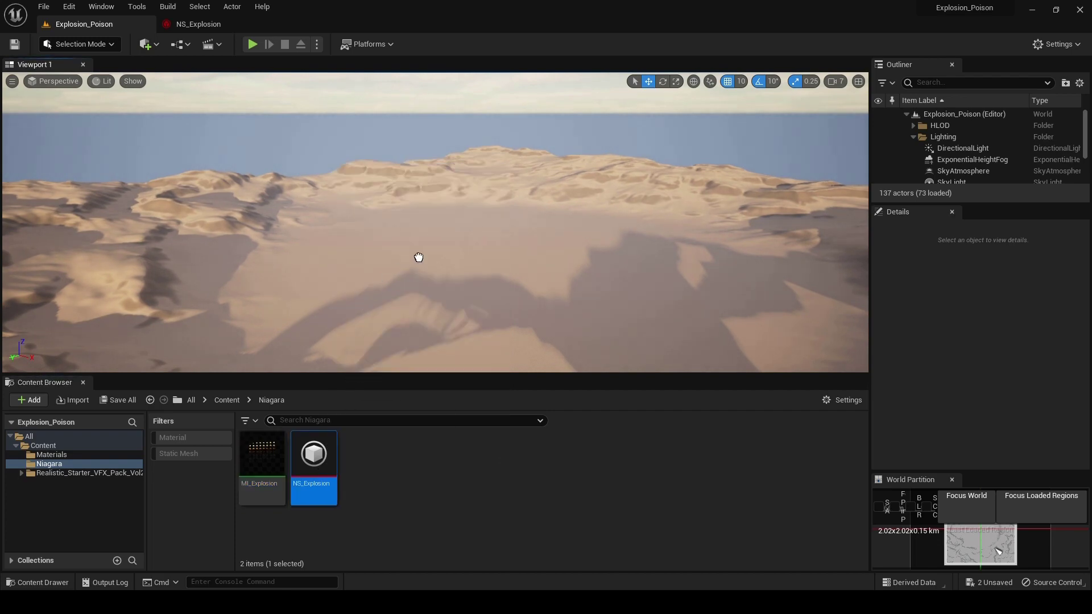
pyautogui.moveTo(419, 257); pyautogui.dragTo(419, 258)
pyautogui.press('f')
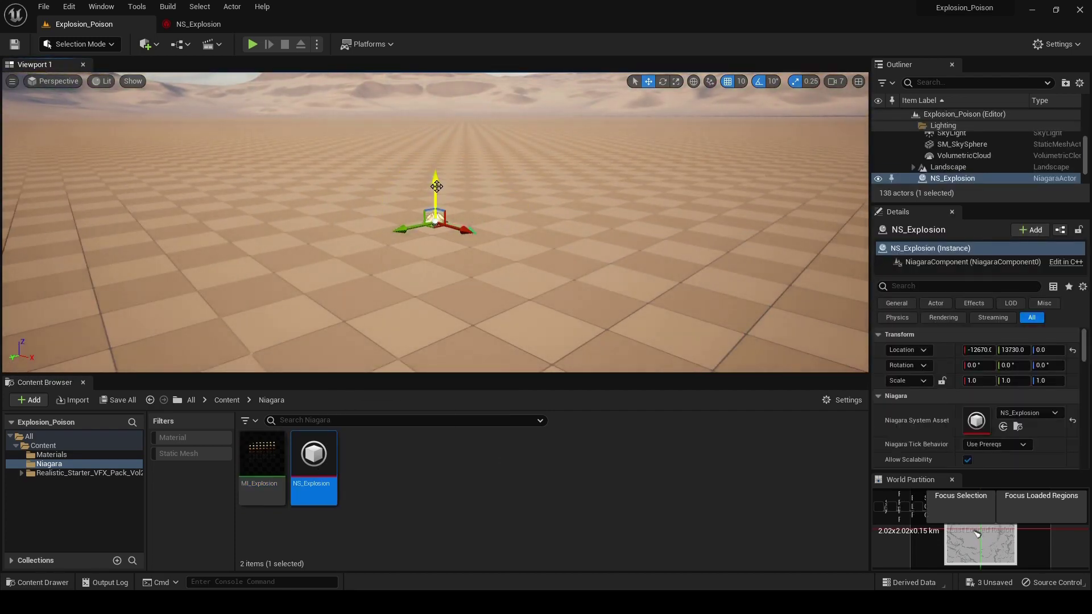
# Raise the NS_Explosion actor above the ground to a Z location of about 240.
pyautogui.moveTo(434, 155); pyautogui.dragTo(438, 123)
pyautogui.scroll(-3, 473, 250)
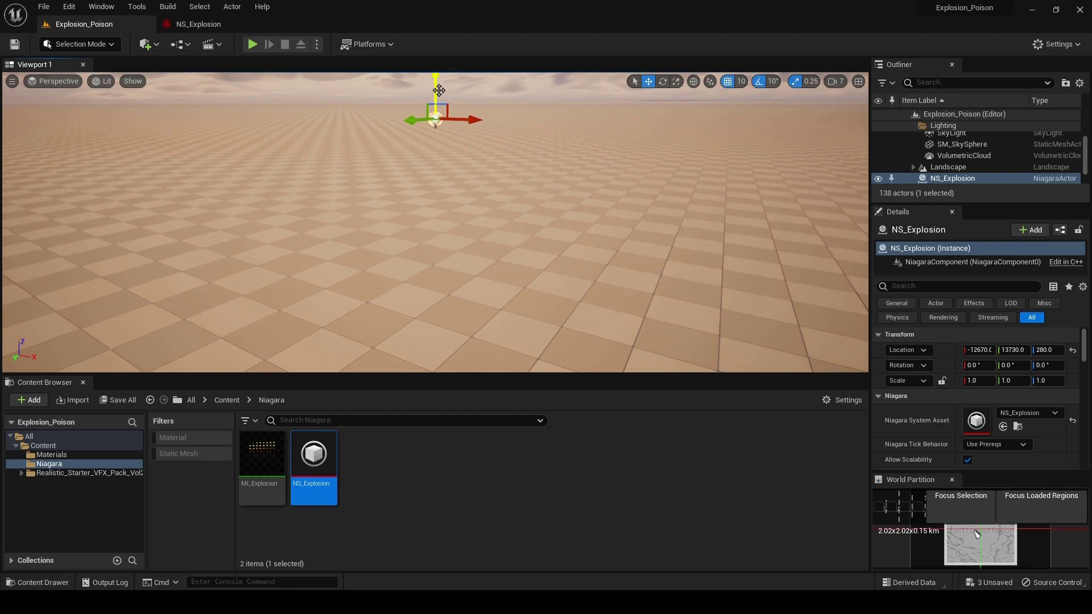
pyautogui.moveTo(439, 90); pyautogui.dragTo(439, 97)
pyautogui.press('f')
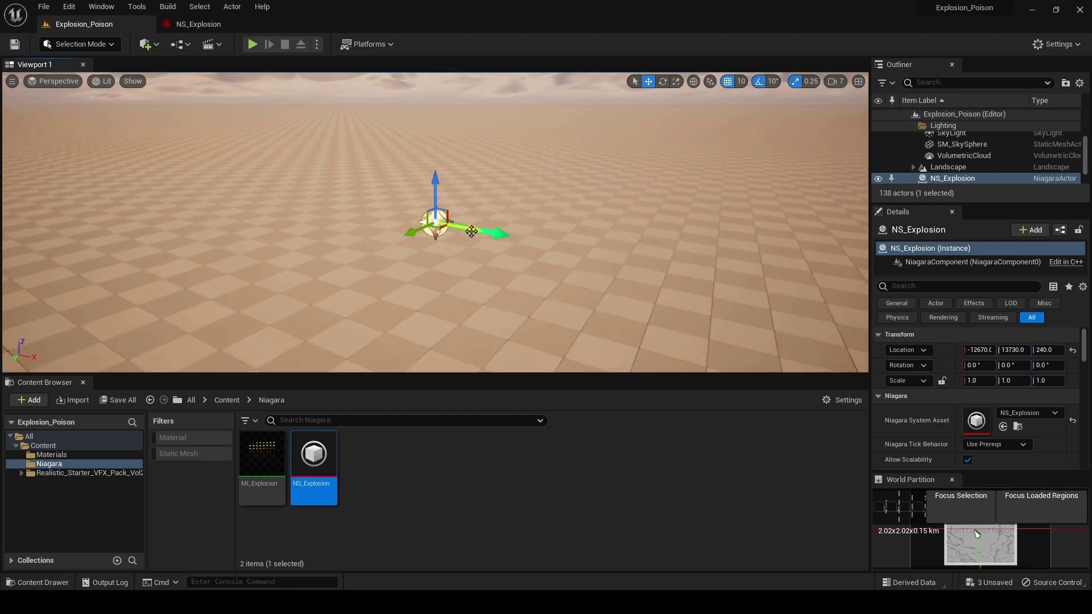
pyautogui.scroll(2, 487, 205)
pyautogui.scroll(-2, 486, 206)
pyautogui.moveTo(487, 206); pyautogui.dragTo(467, 205, button='right')
pyautogui.scroll(2, 477, 233)
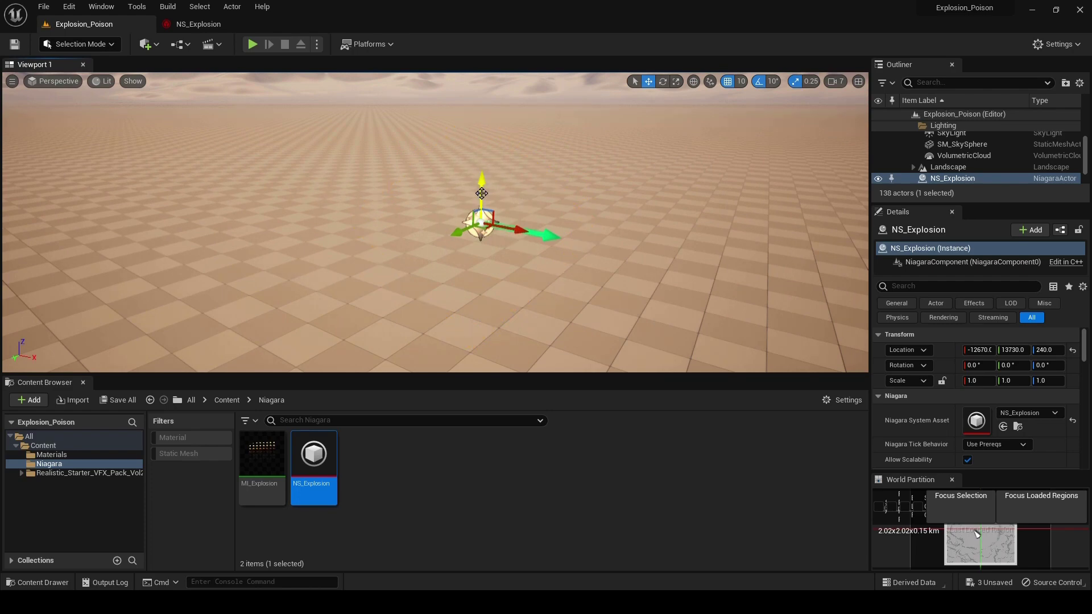
# Set the Uniform Sprite Size of NS_Explosion to 1500, save the system and return to the Explosion_Poison level.
pyautogui.click(189, 26)
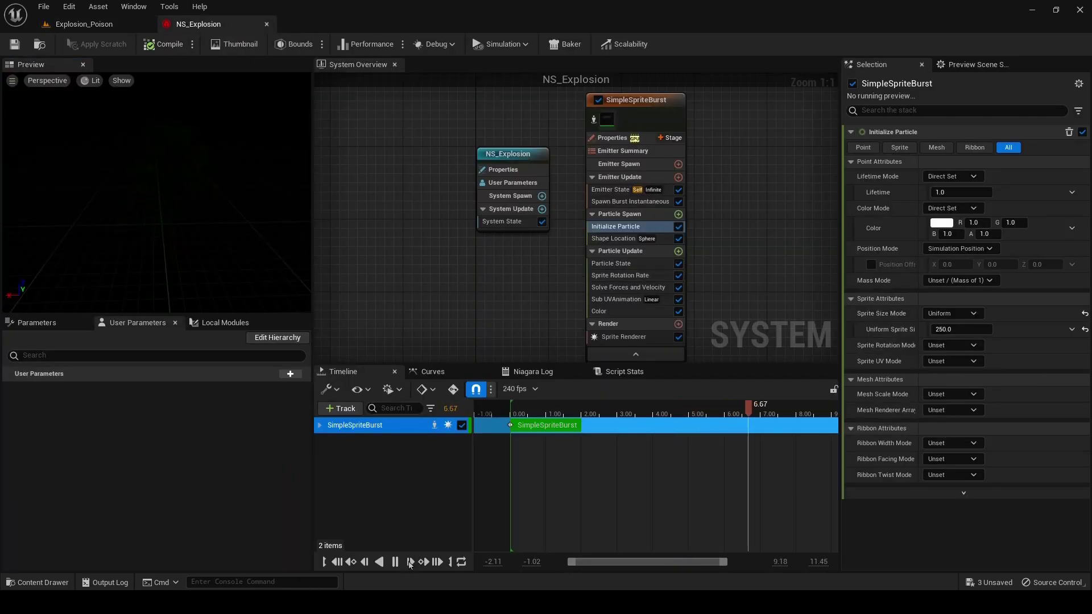
pyautogui.click(621, 231)
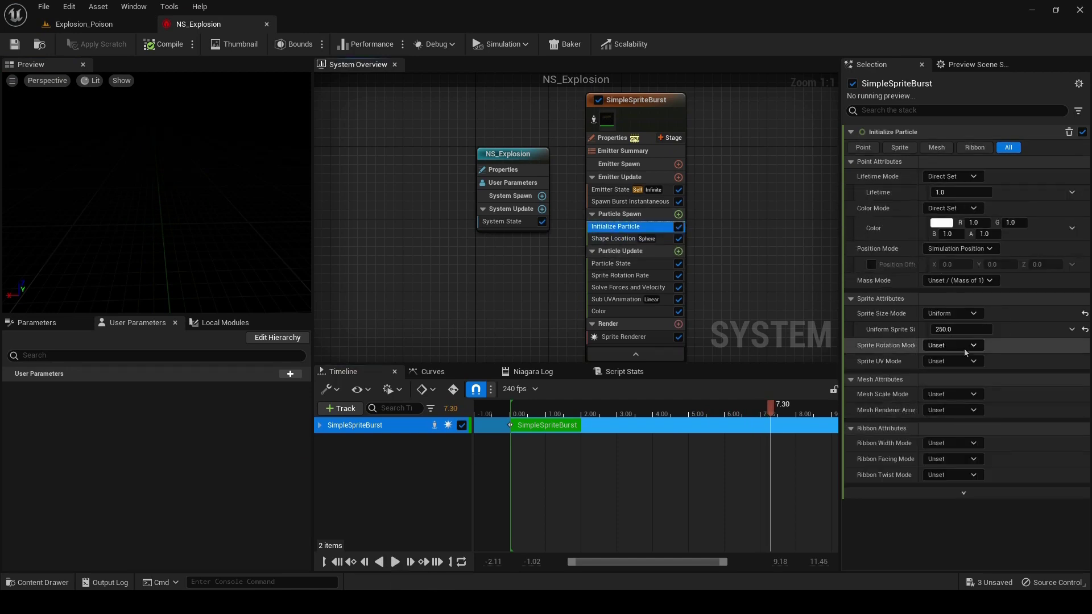
pyautogui.click(953, 330)
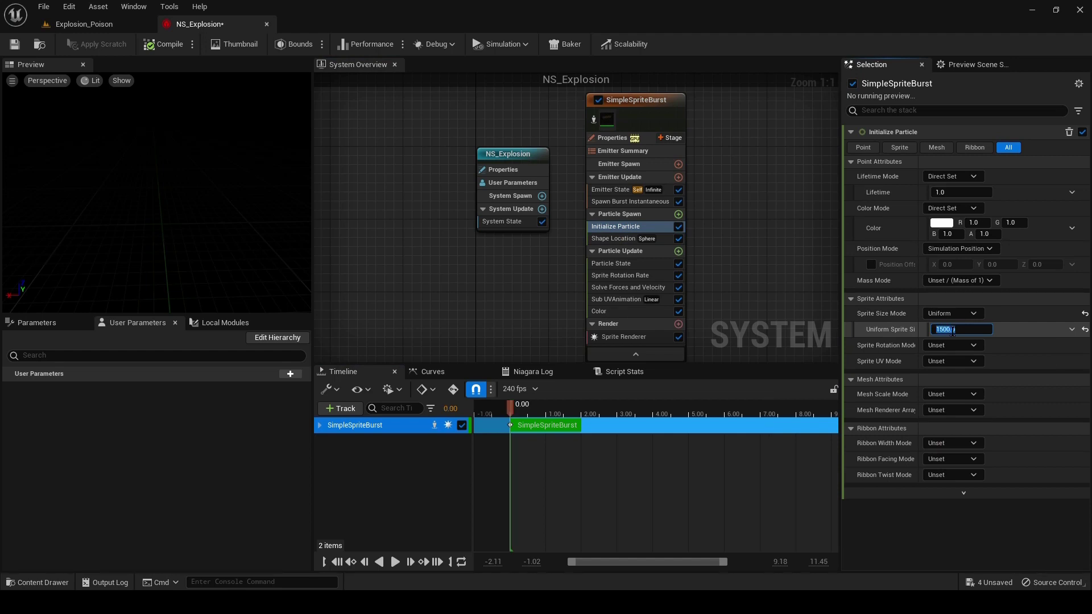
pyautogui.write('1500')
pyautogui.press('Return')
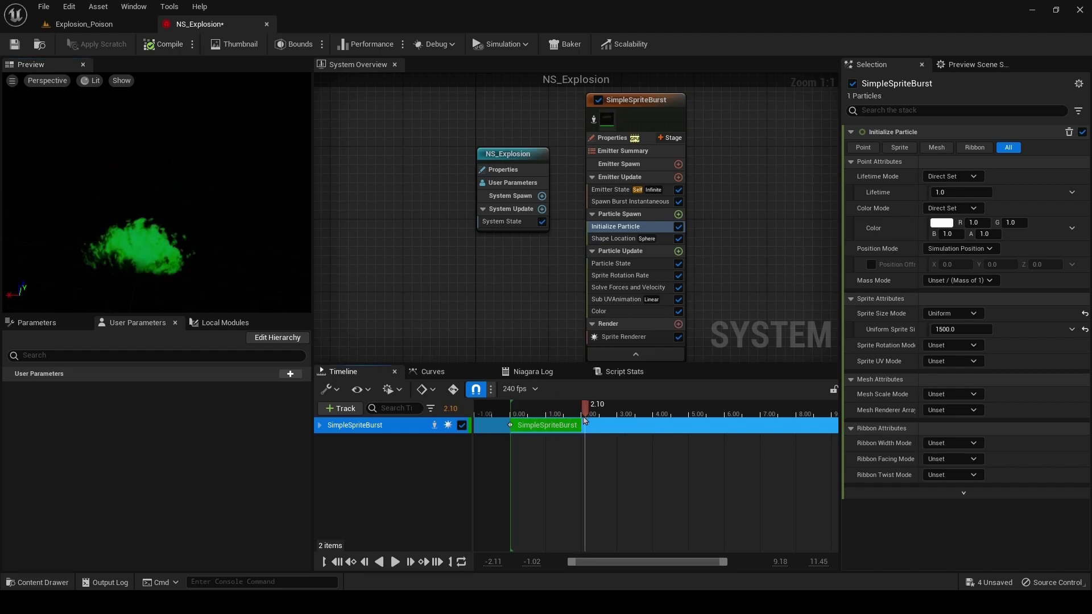
pyautogui.click(86, 24)
pyautogui.click(196, 24)
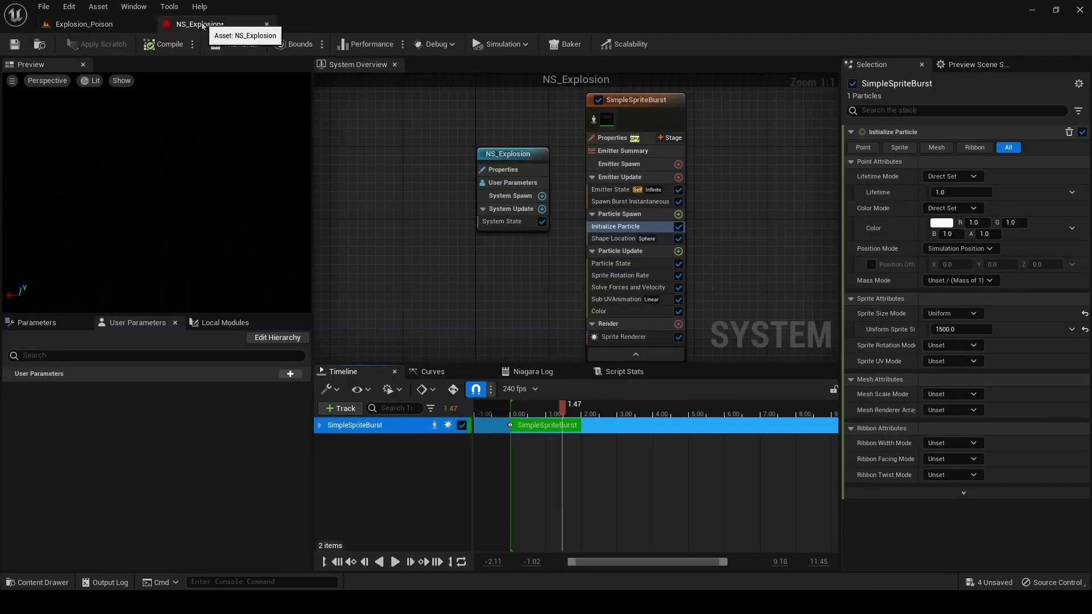
pyautogui.click(39, 45)
pyautogui.click(86, 24)
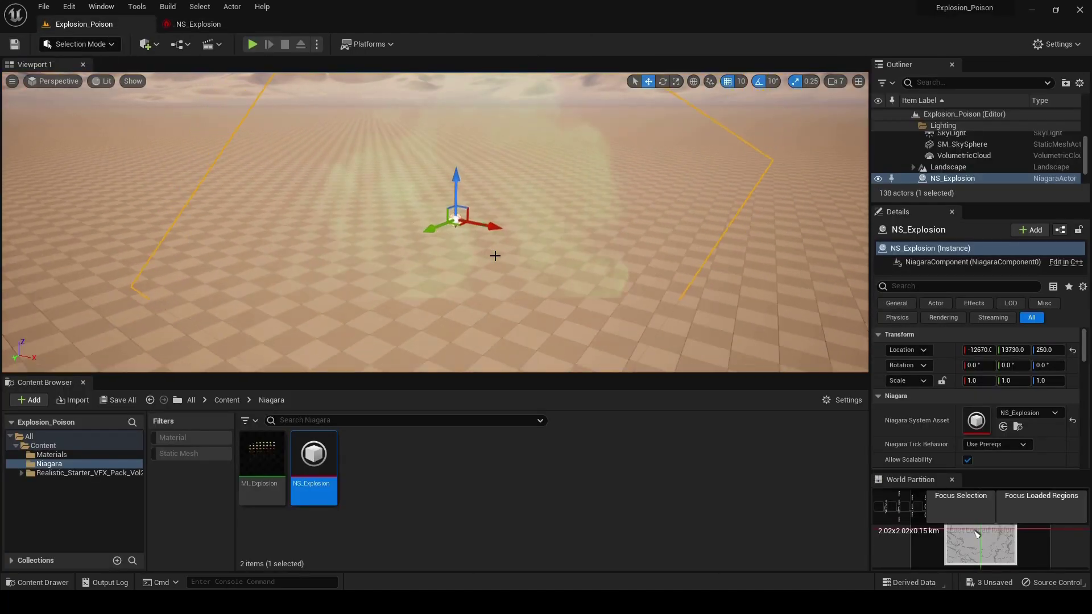
# Raise the NS_Explosion actor to a Z location of about 640 and view the explosion from another side.
pyautogui.moveTo(457, 191); pyautogui.dragTo(456, 107)
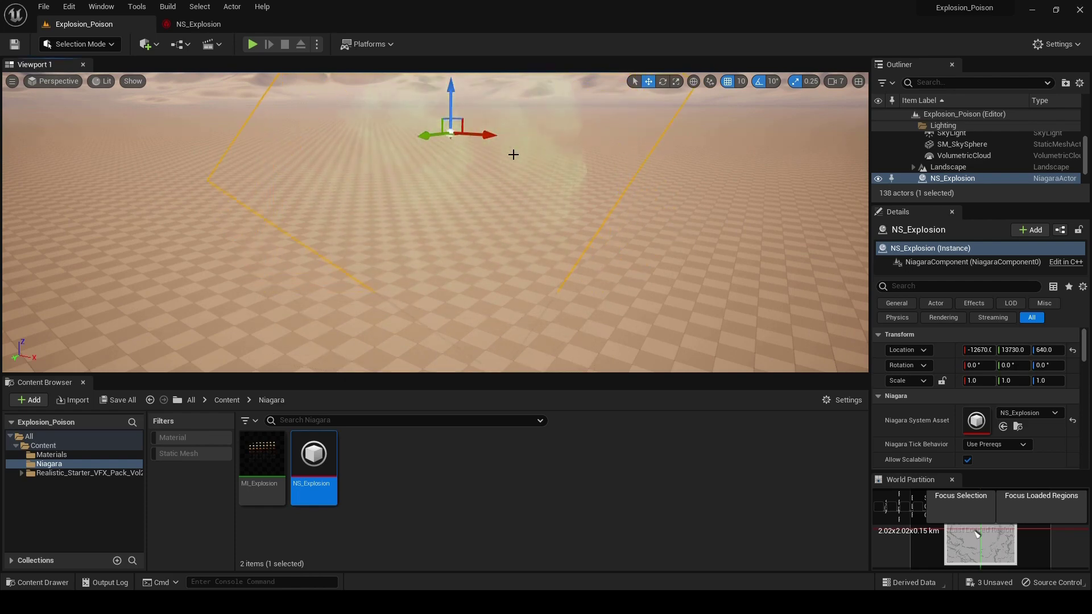
pyautogui.press('f')
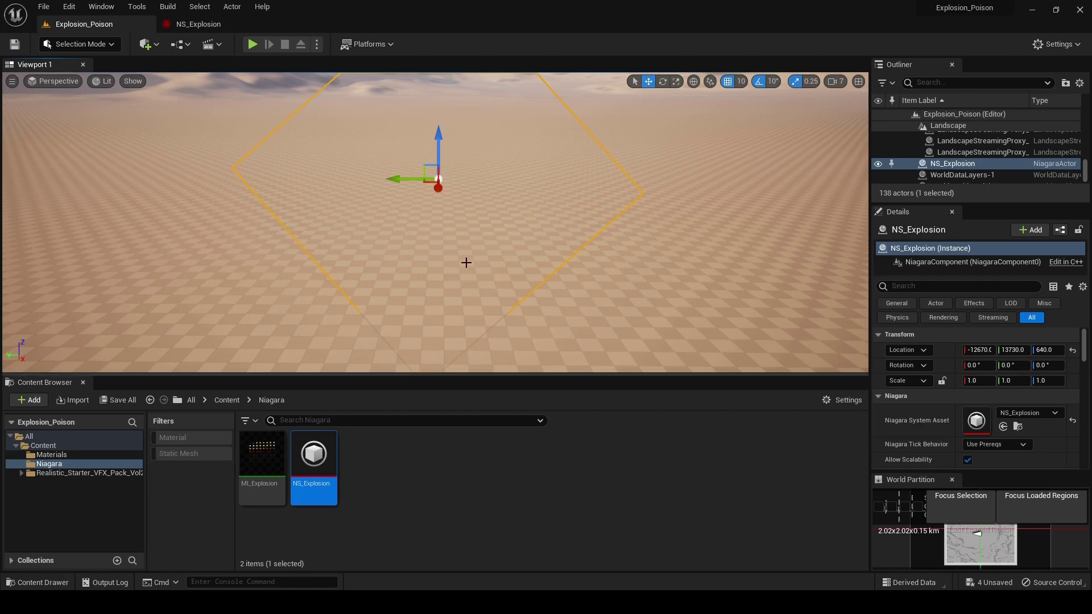
pyautogui.moveTo(466, 263); pyautogui.dragTo(515, 296, button='middle')
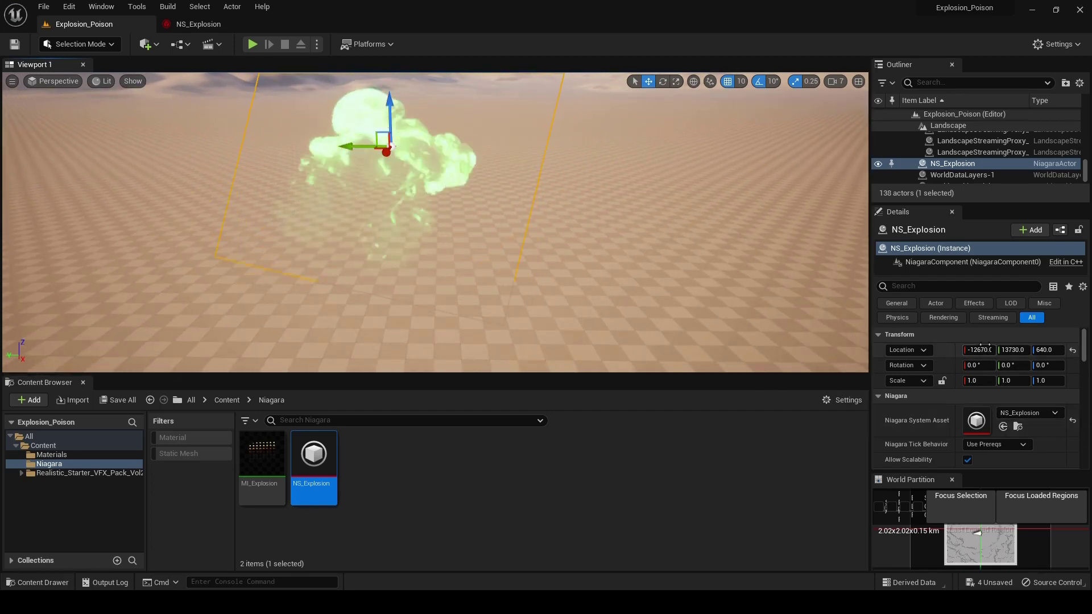
# Set the NS_Explosion actor's location to 0, 0, 0.
pyautogui.click(970, 349)
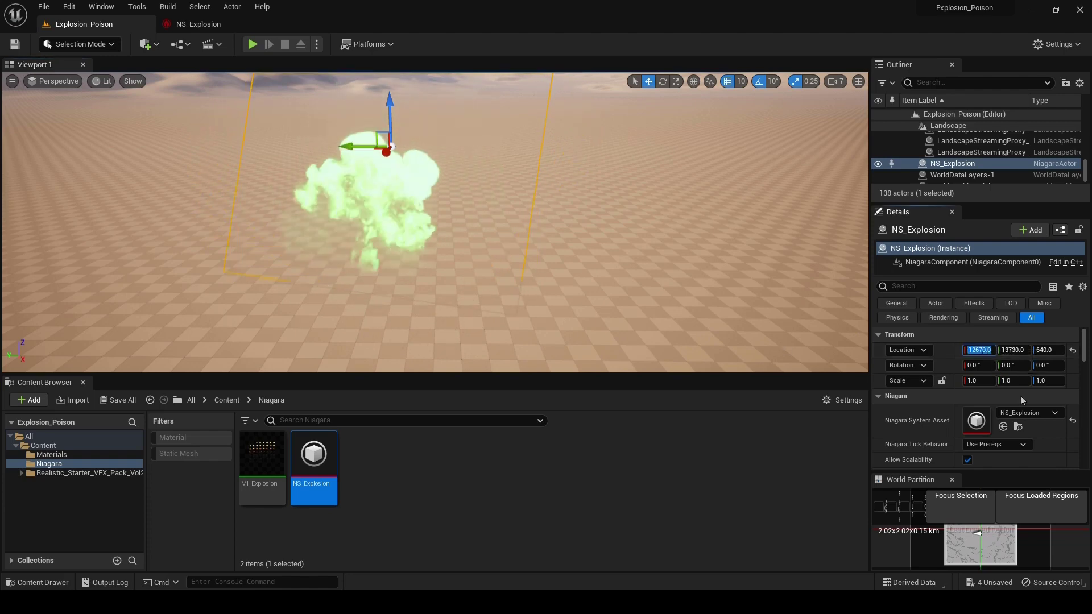
pyautogui.write('0')
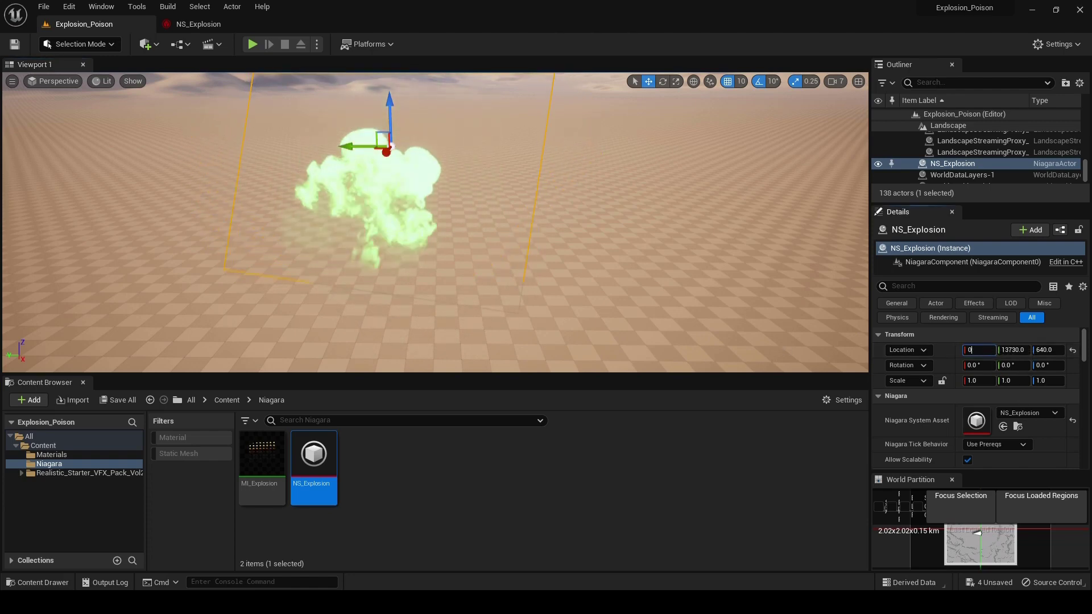
pyautogui.press('Return')
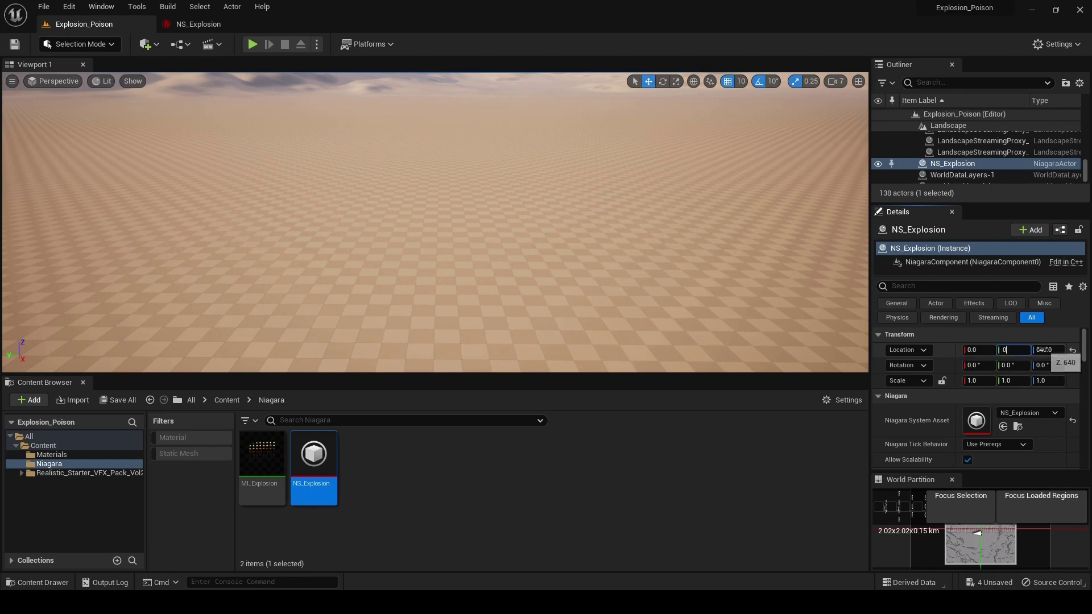
pyautogui.write('0')
pyautogui.press('Return')
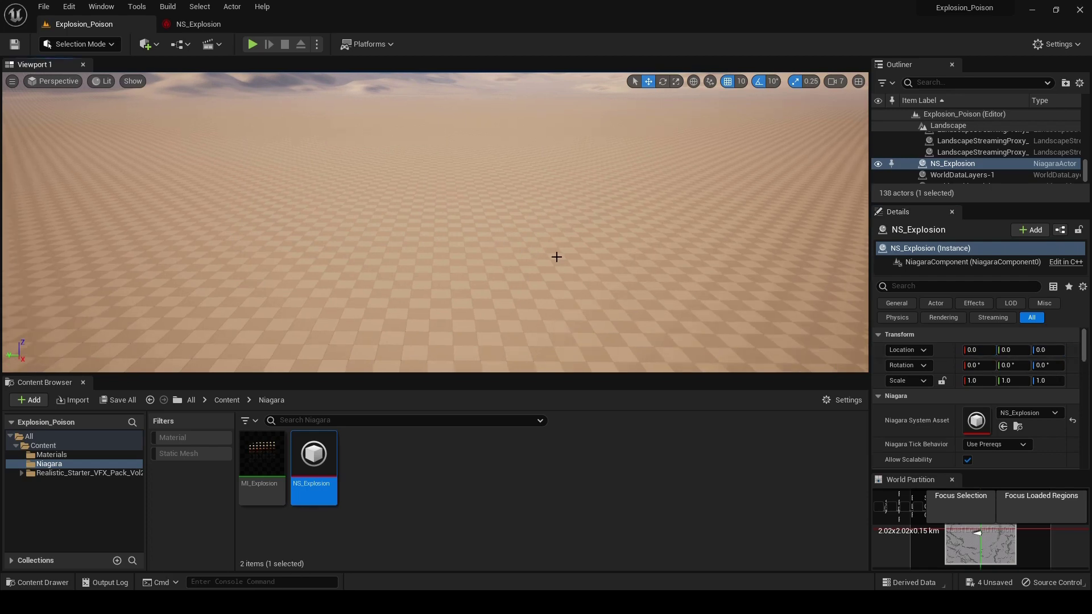
# Raise the NS_Explosion actor above the level origin to a Z location of about 770.
pyautogui.press('f')
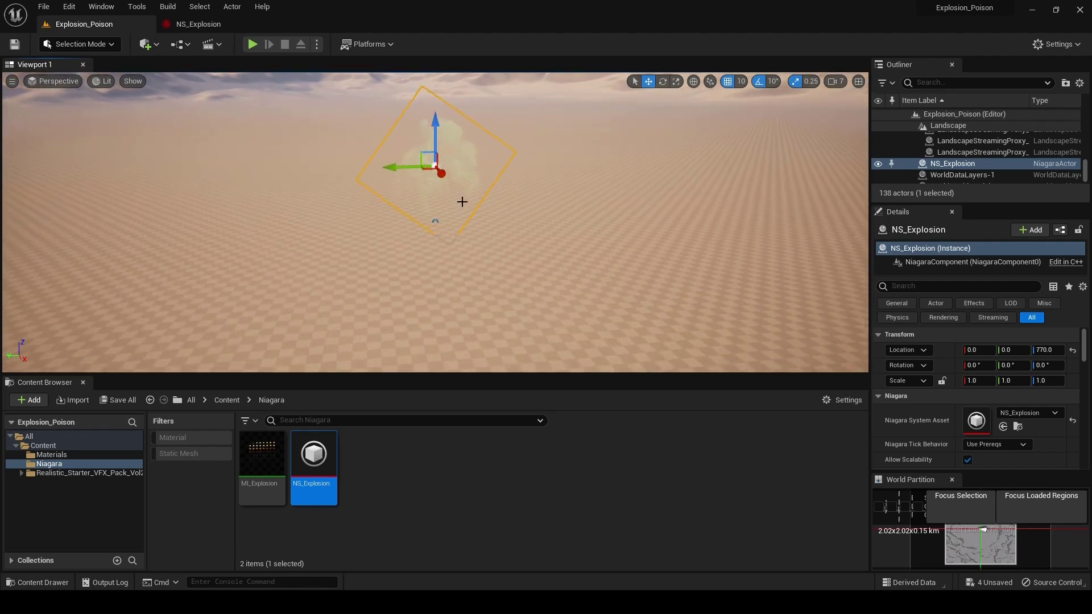
pyautogui.press('f')
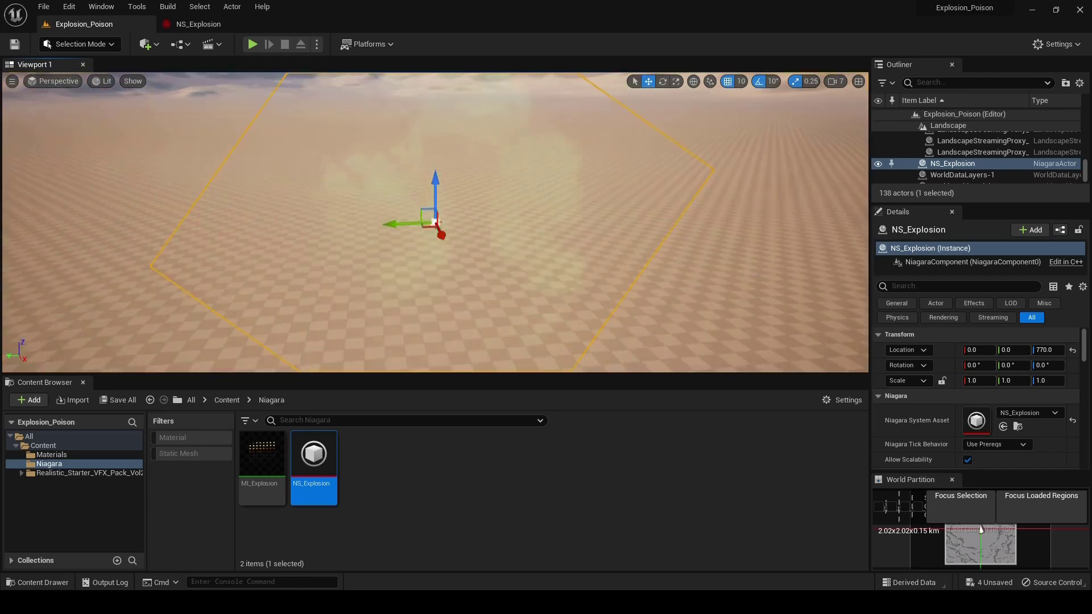
pyautogui.scroll(-5, 624, 275)
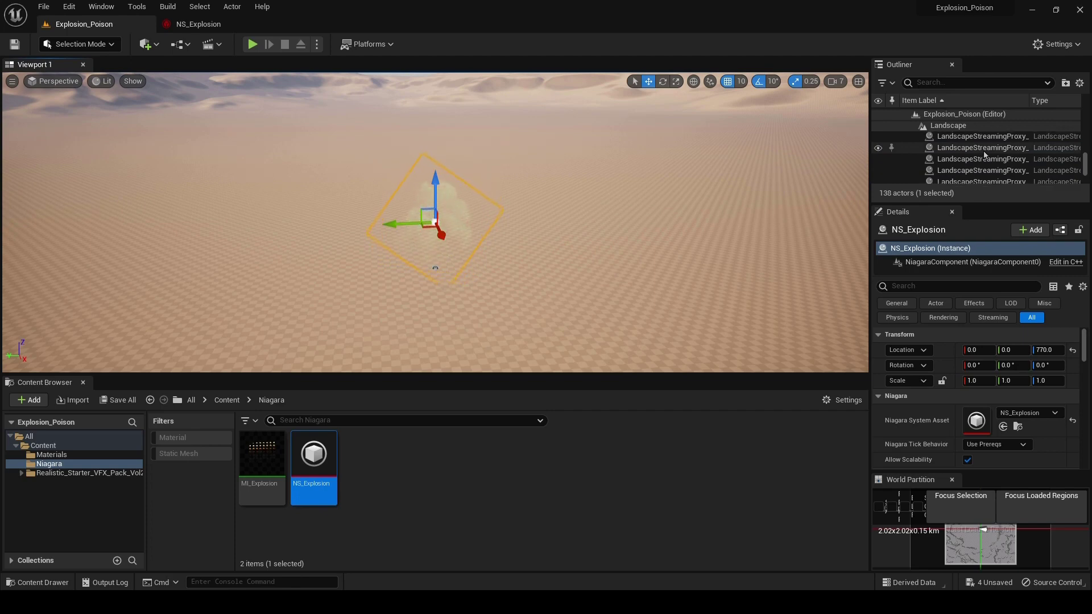
# Move the DirectionalLight to about Y -290, Z 230 and rotate it to about 105.7, 0.9, -131.4 degrees to give the level a reddish light.
pyautogui.scroll(-1, 1016, 177)
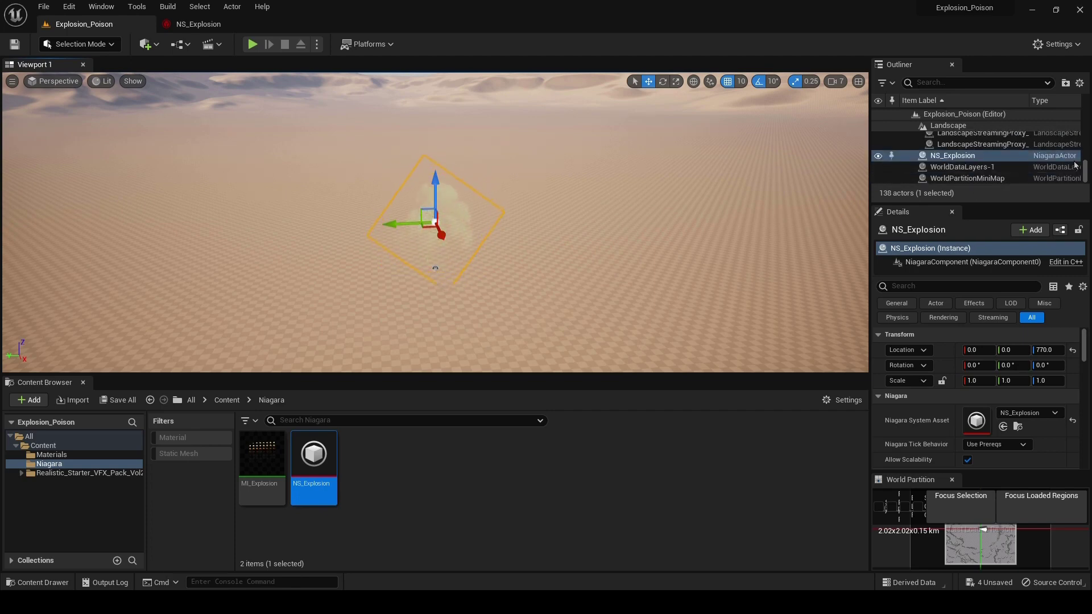
pyautogui.moveTo(1087, 170); pyautogui.dragTo(1087, 119)
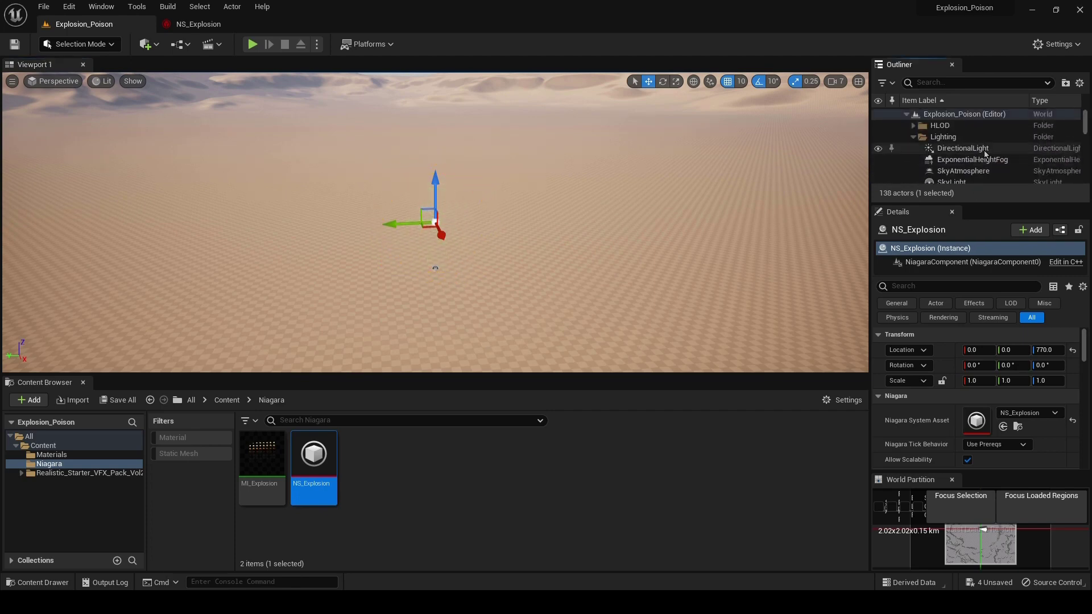
pyautogui.click(922, 150)
pyautogui.moveTo(599, 187); pyautogui.dragTo(514, 208, button='right')
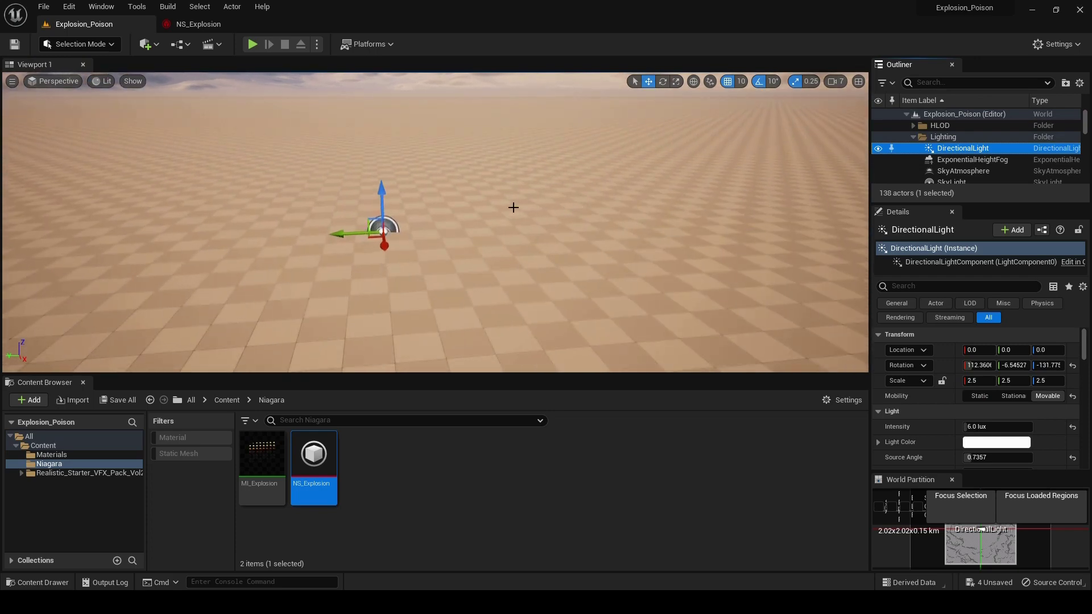
pyautogui.scroll(1, 365, 234)
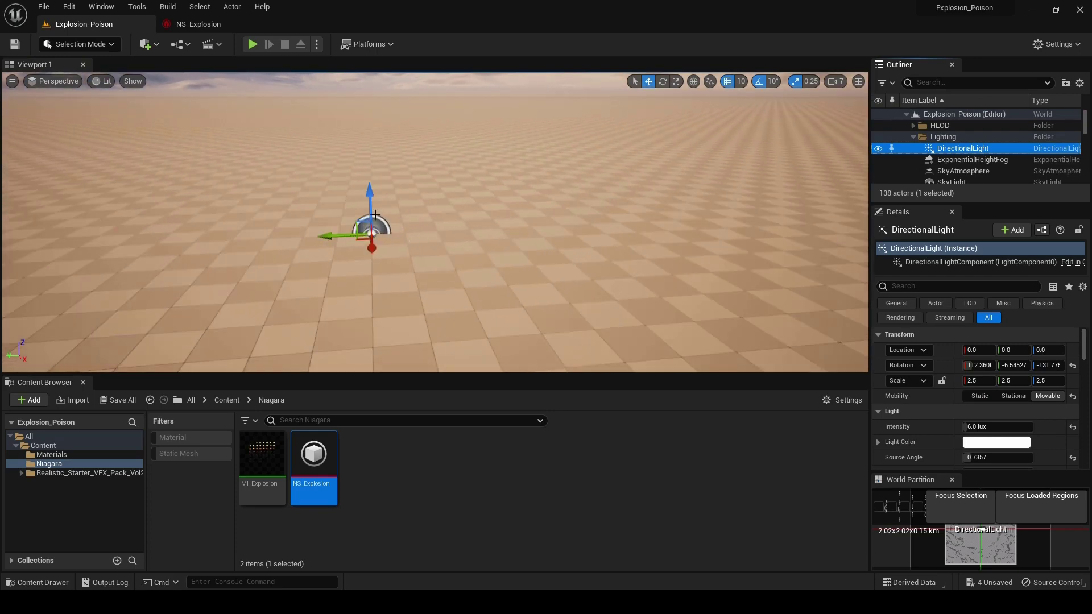
pyautogui.moveTo(364, 198); pyautogui.dragTo(368, 123)
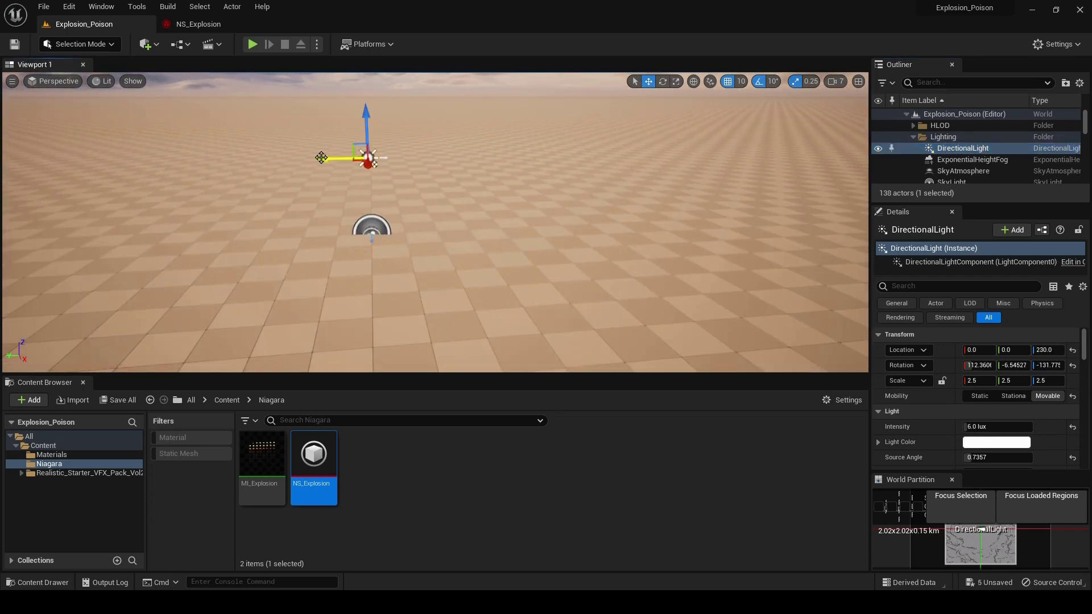
pyautogui.press('e')
pyautogui.moveTo(449, 103); pyautogui.dragTo(384, 177)
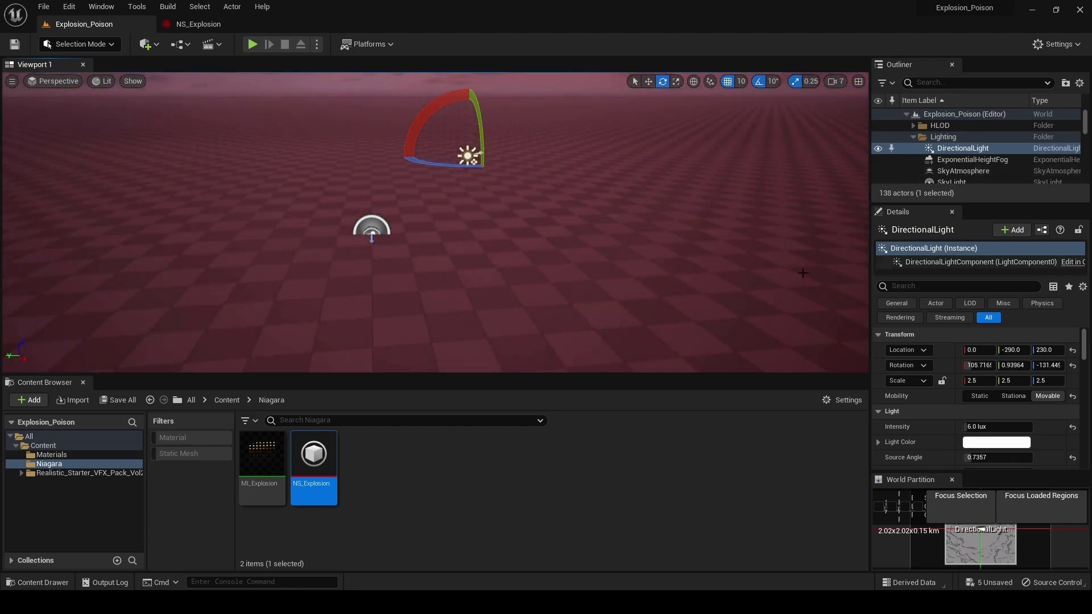
# Try to duplicate the SkyLight at the level origin with a changed rotation, and undo the duplication.
pyautogui.scroll(3, 335, 261)
pyautogui.click(344, 265)
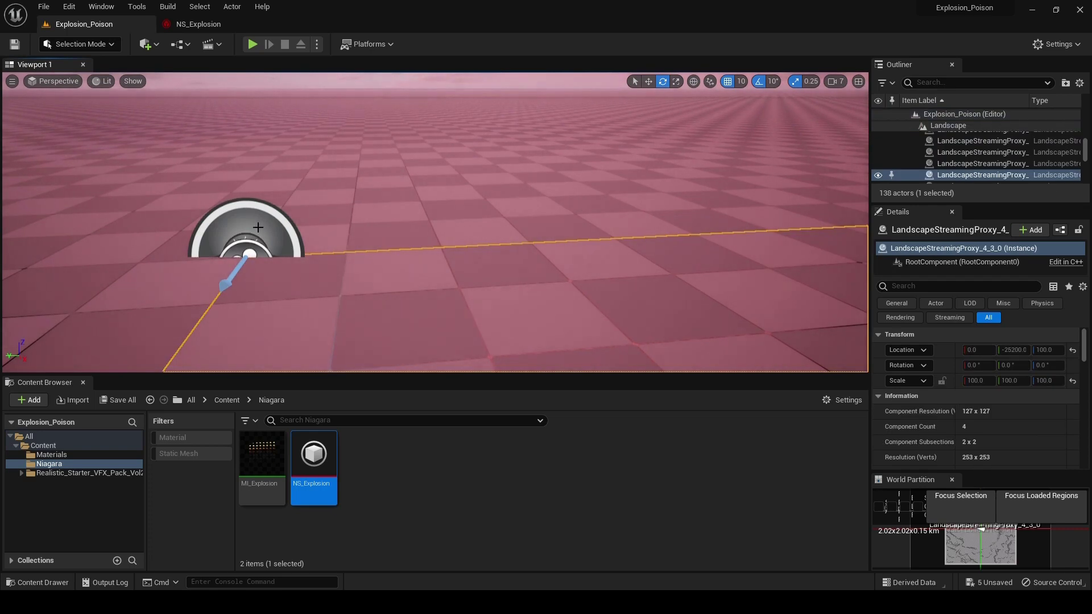
pyautogui.click(254, 232)
pyautogui.keyDown('alt'); pyautogui.moveTo(275, 272); pyautogui.dragTo(279, 272); pyautogui.keyUp('alt')
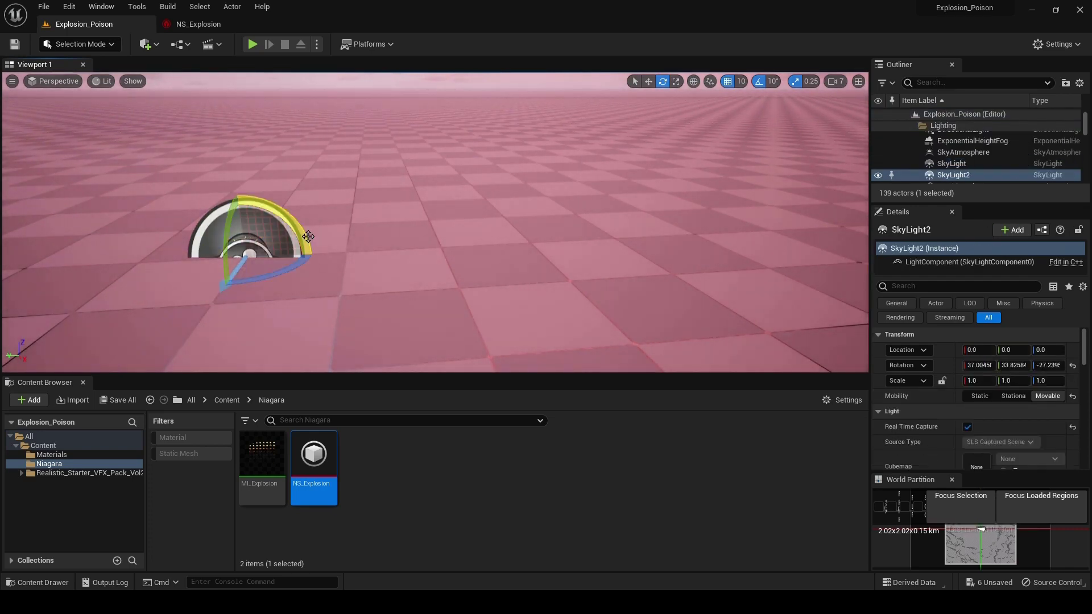
pyautogui.hotkey('ctrl', 'z')
# Hide the editor icons in the viewport and frame the NS_Explosion actor under the new lighting.
pyautogui.press('g')
pyautogui.moveTo(283, 274); pyautogui.dragTo(381, 329, button='right')
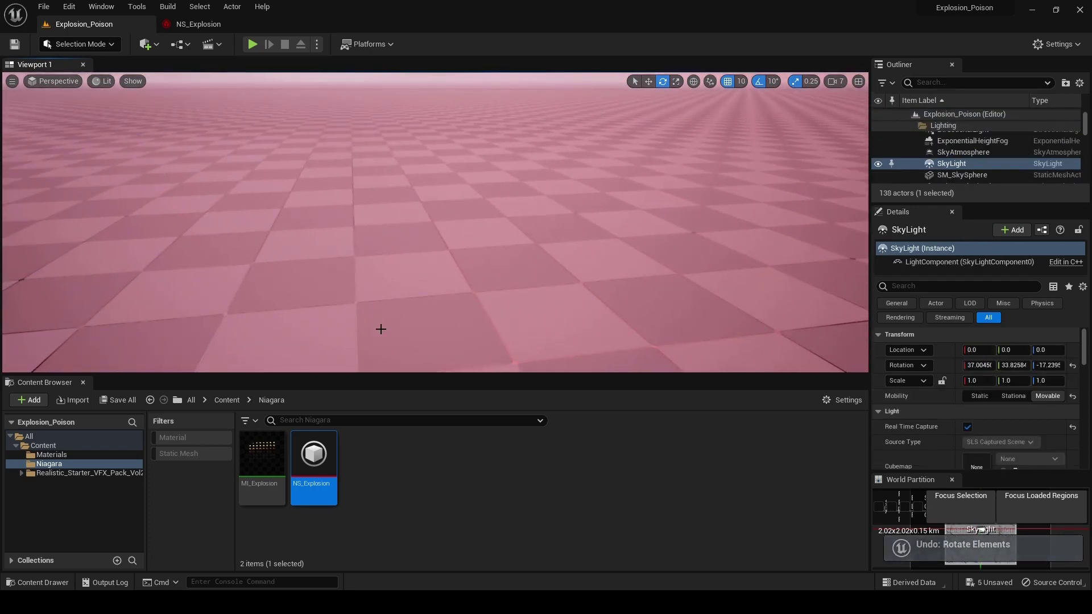
pyautogui.click(548, 323)
pyautogui.press('f')
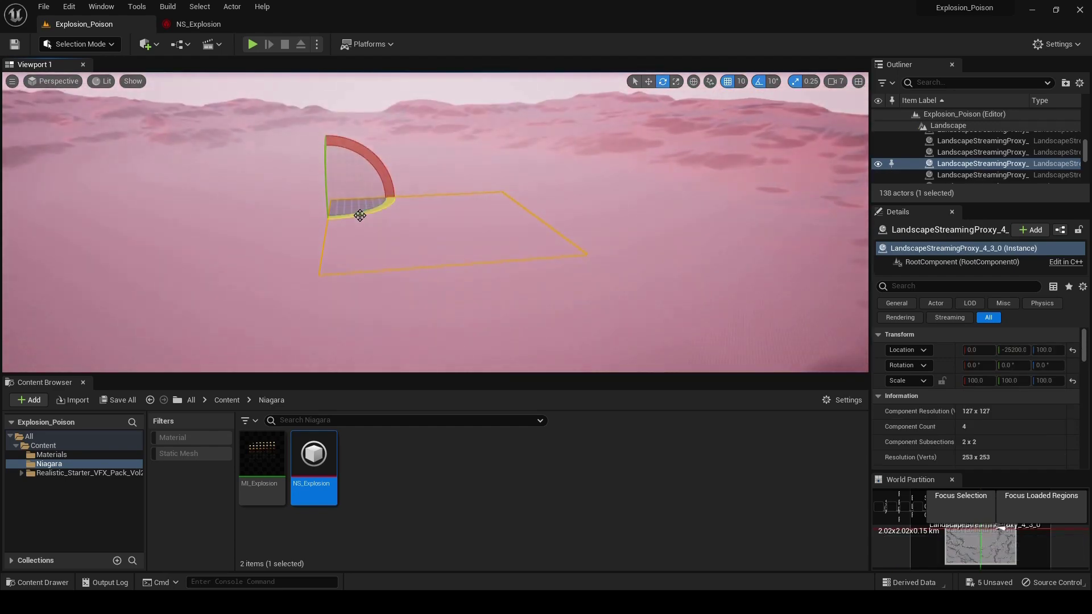
pyautogui.click(354, 230)
pyautogui.click(330, 195)
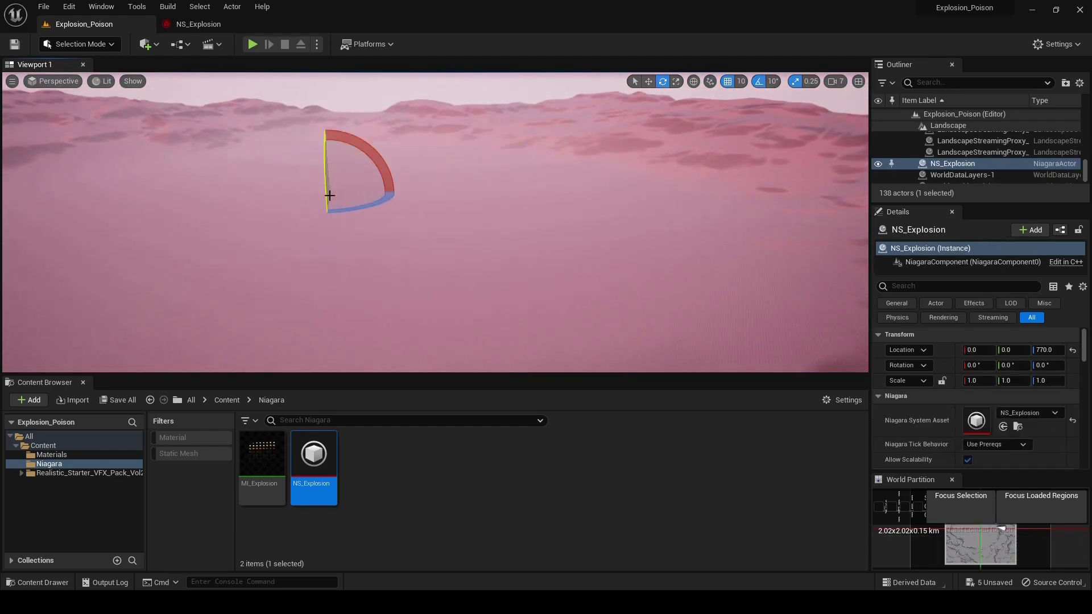
pyautogui.press('f')
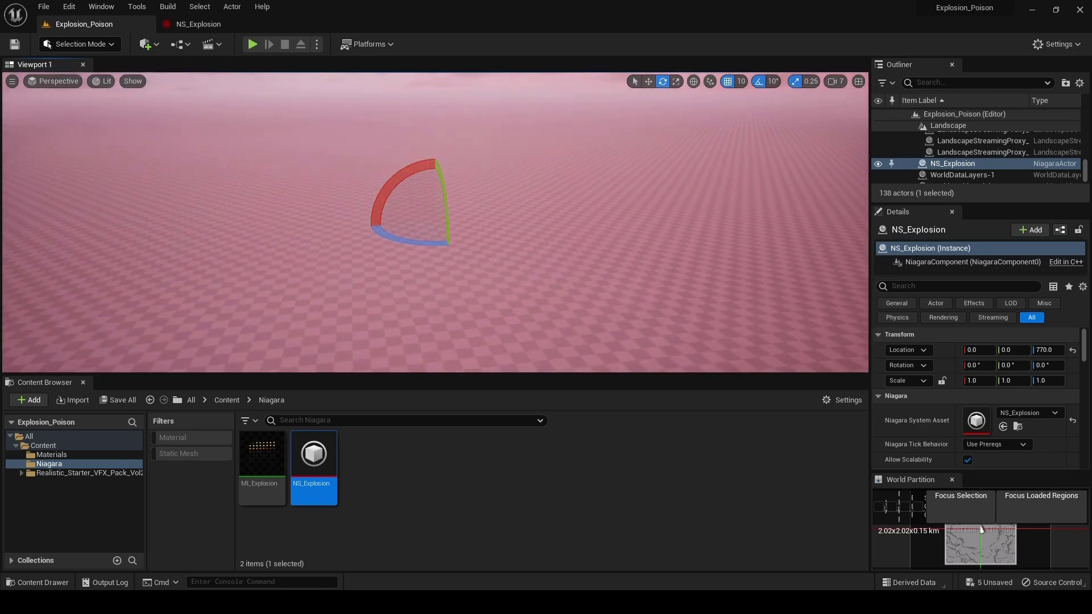
pyautogui.click(680, 261)
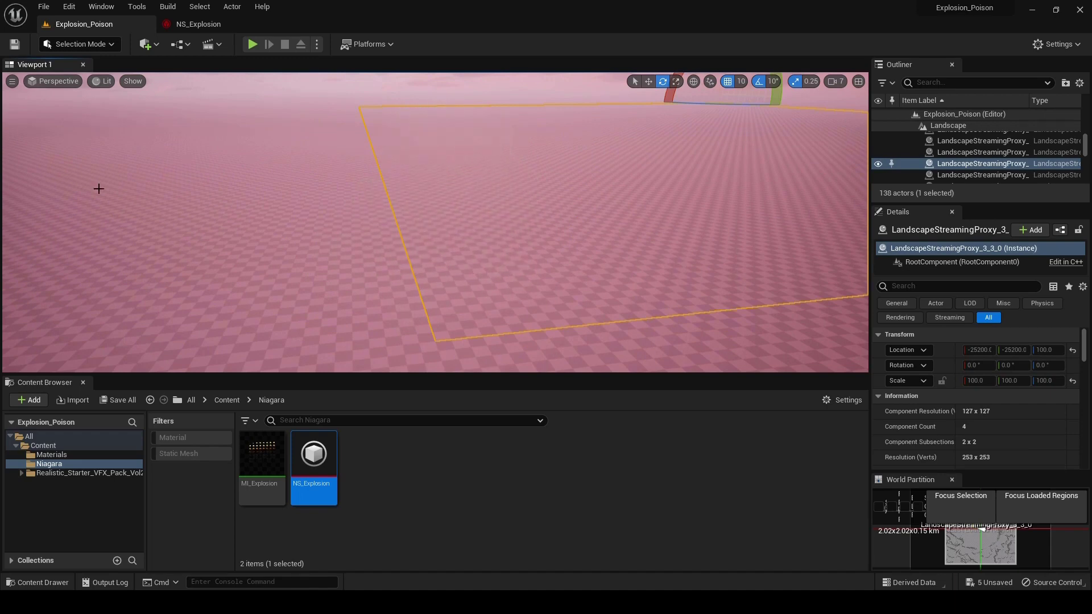
pyautogui.click(580, 502)
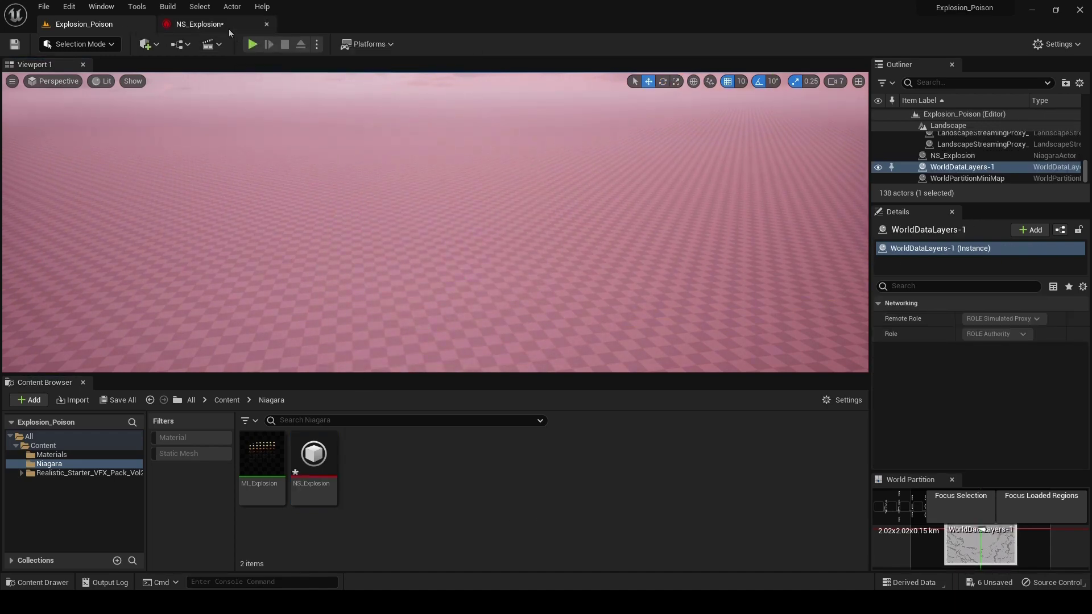
# Open the NS_Explosion system, add a Spawn Rate module to the SimpleSpriteBurst Emitter Update stage and set its SpawnRate to 1.
pyautogui.click(222, 29)
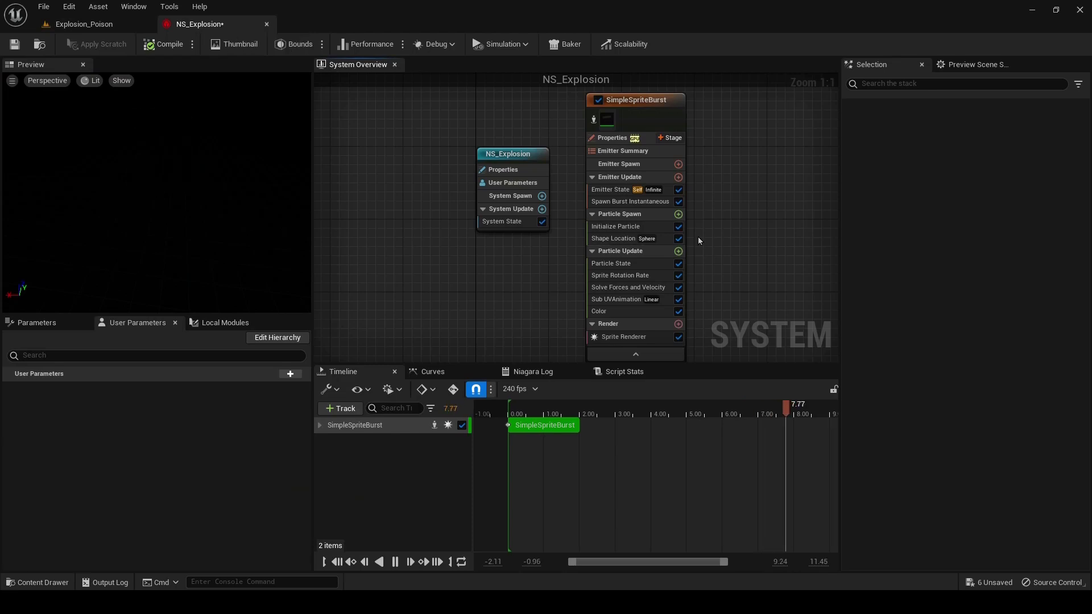
pyautogui.click(618, 194)
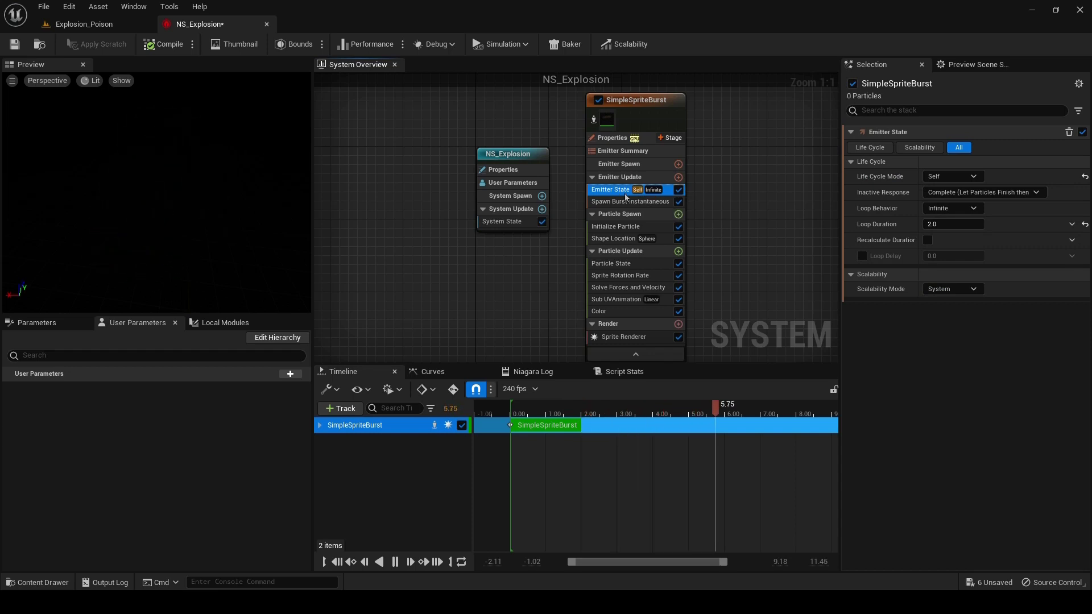
pyautogui.click(678, 177)
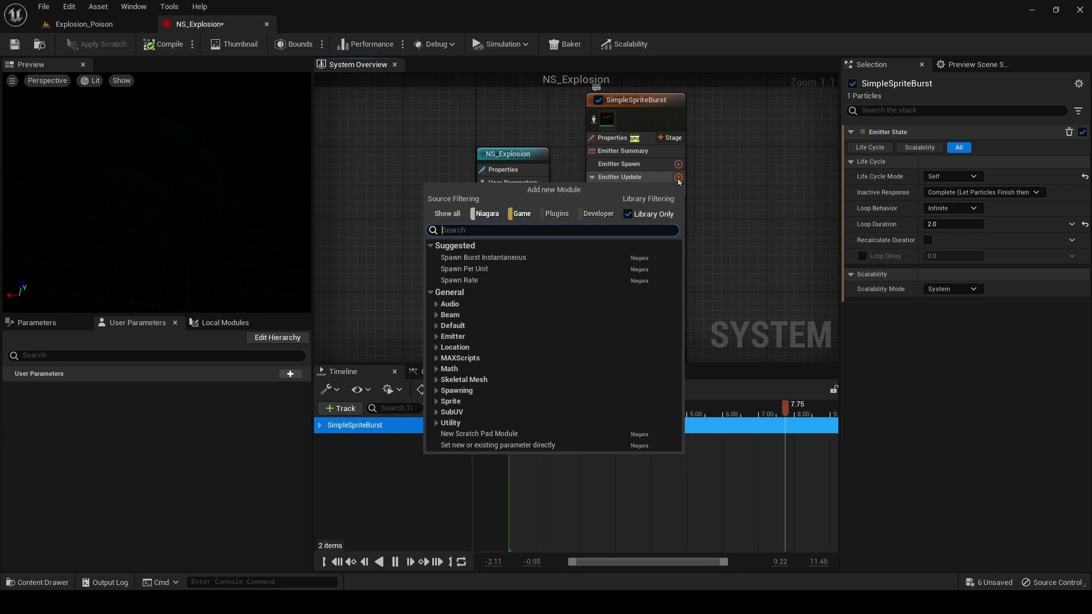
pyautogui.write('spawn')
pyautogui.press('Return')
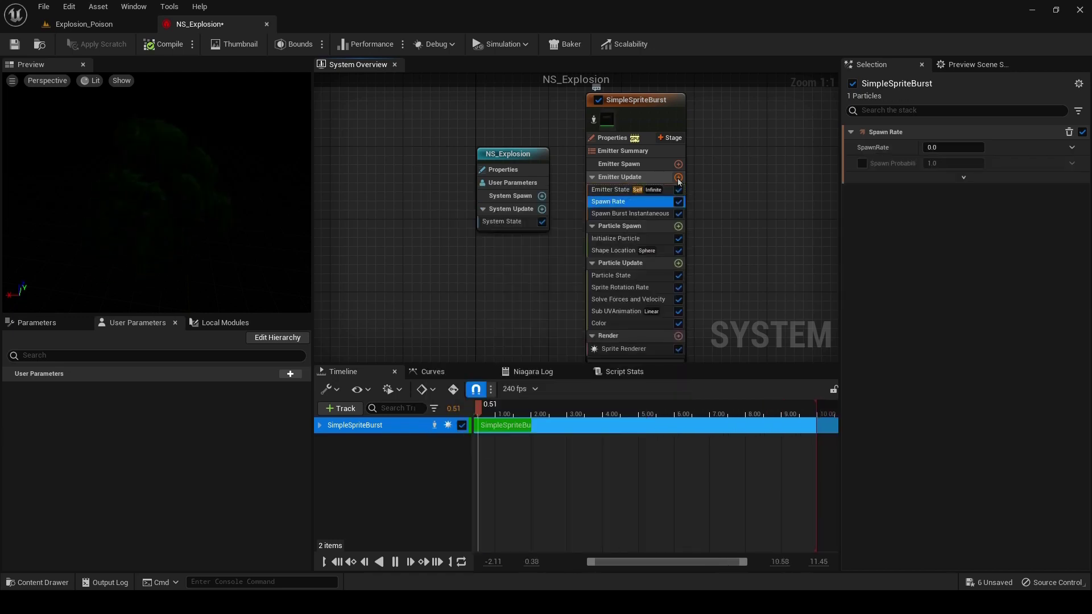
pyautogui.click(945, 148)
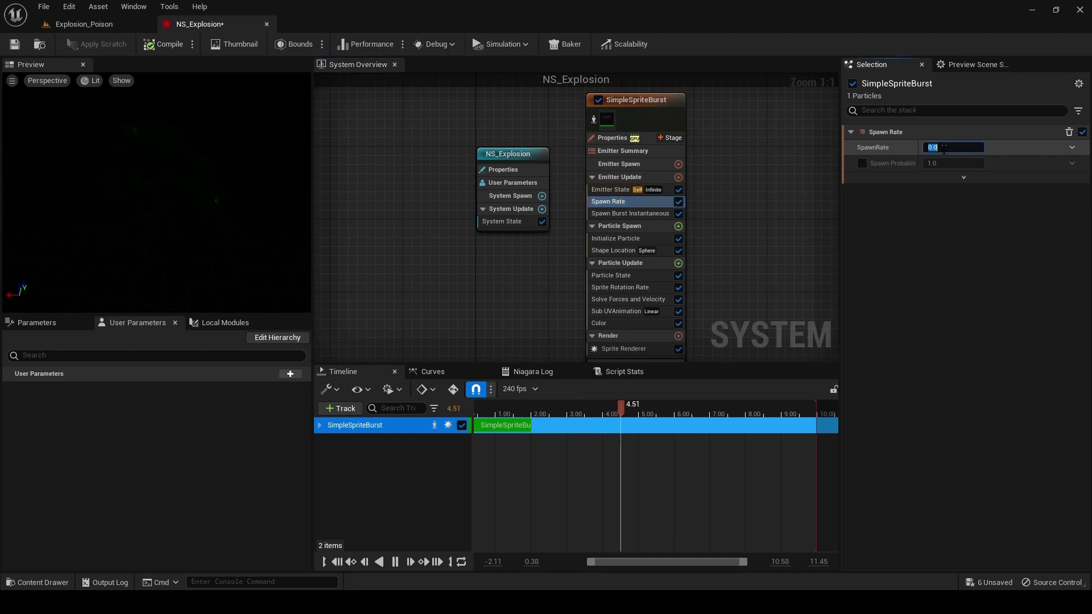
pyautogui.write('1')
pyautogui.press('Return')
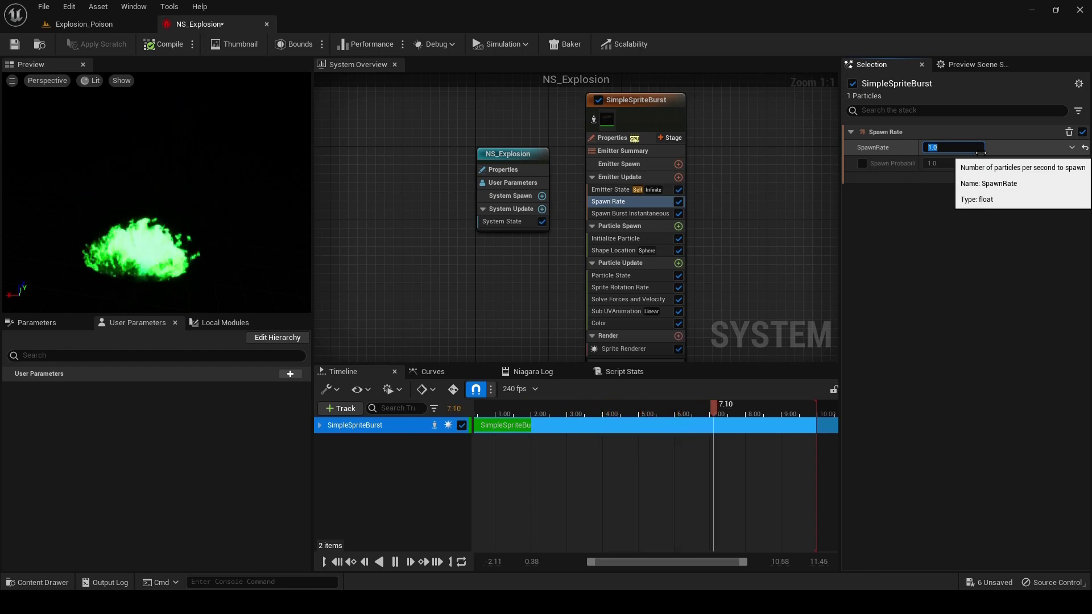
# Try SpawnRate values of 5, 100 and 3 to compare the density of the explosion in the preview.
pyautogui.write('5')
pyautogui.press('Return')
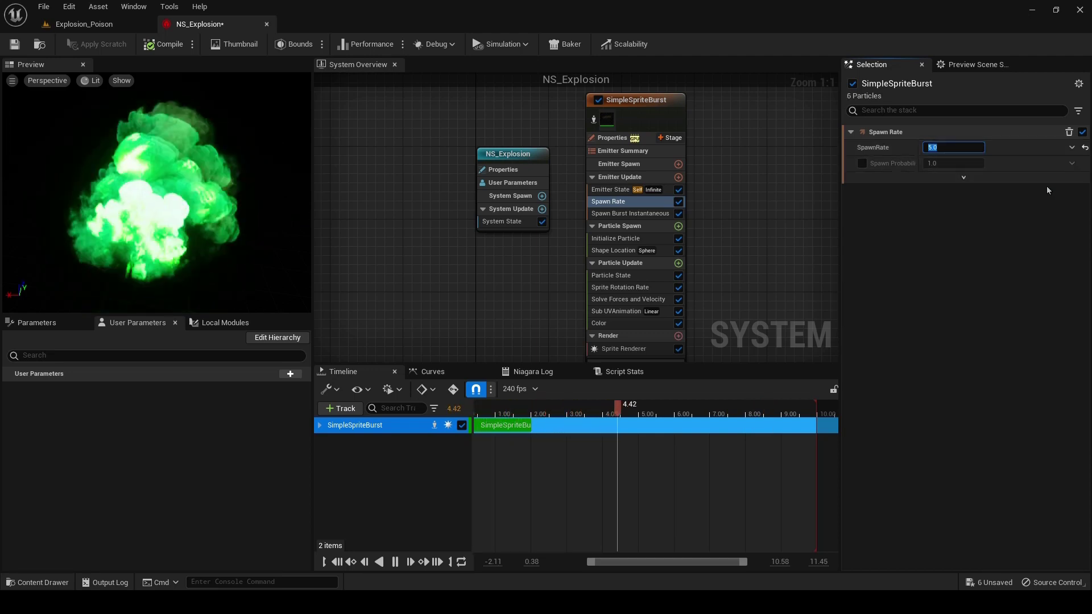
pyautogui.write('100')
pyautogui.press('Return')
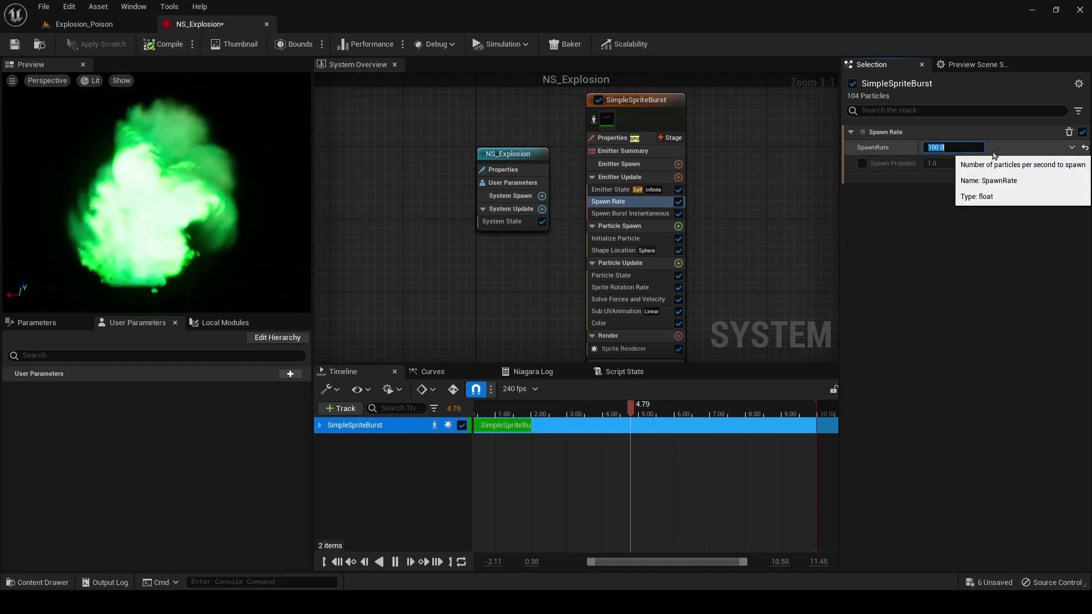
pyautogui.write('3')
pyautogui.press('Return')
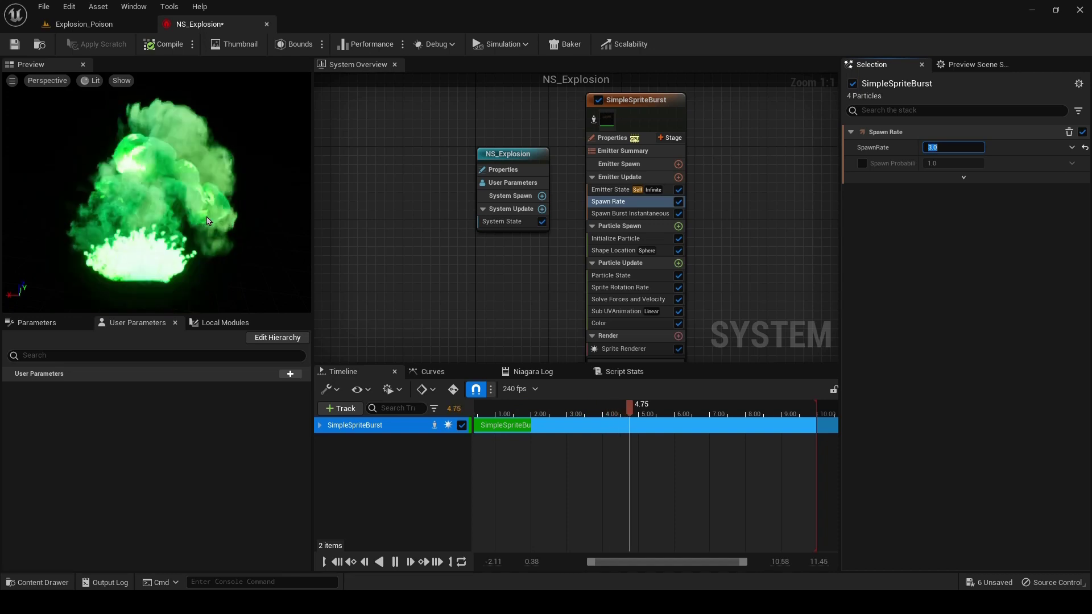
# Restore the SpawnRate to 1 and return to the Explosion_Poison level.
pyautogui.write('1')
pyautogui.press('Return')
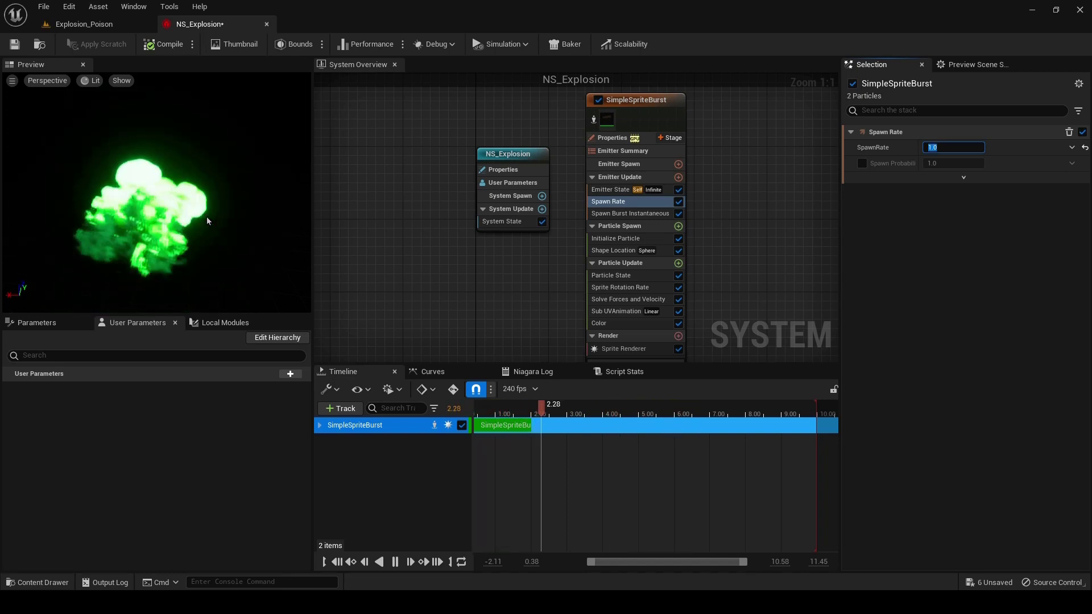
pyautogui.click(101, 25)
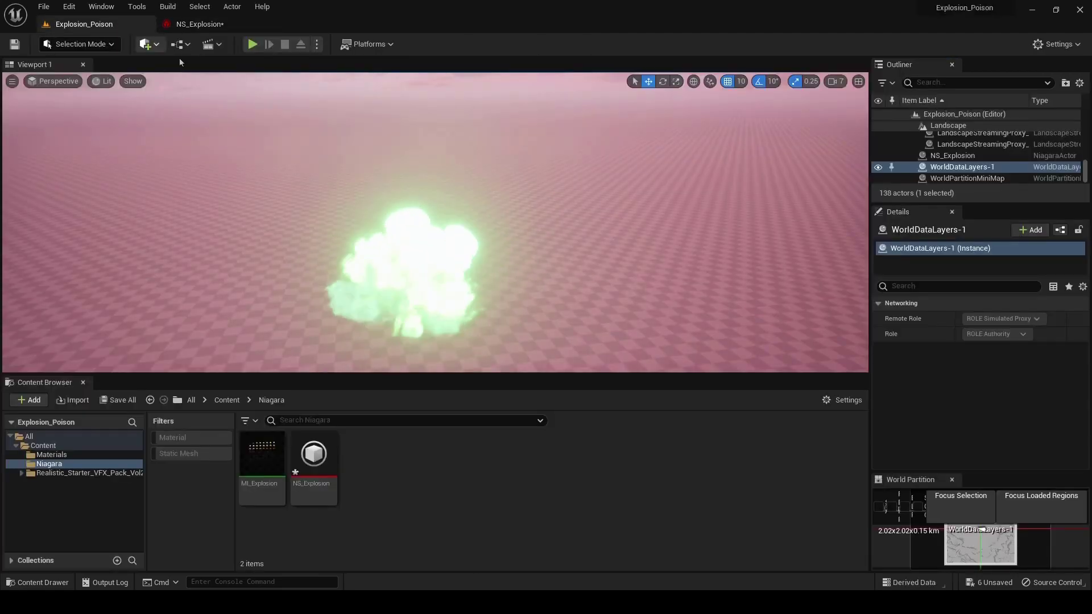